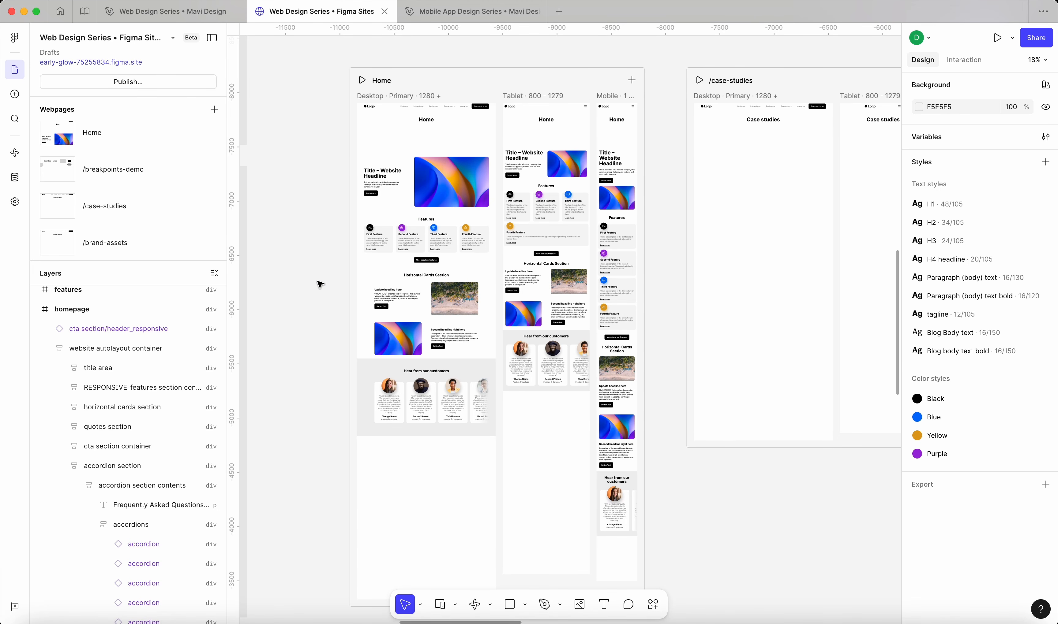
Examine the homepage design's remaining lower sections, including its CTA section component, against the unfinished Home webpage
scroll(320, 284, "down", 3)
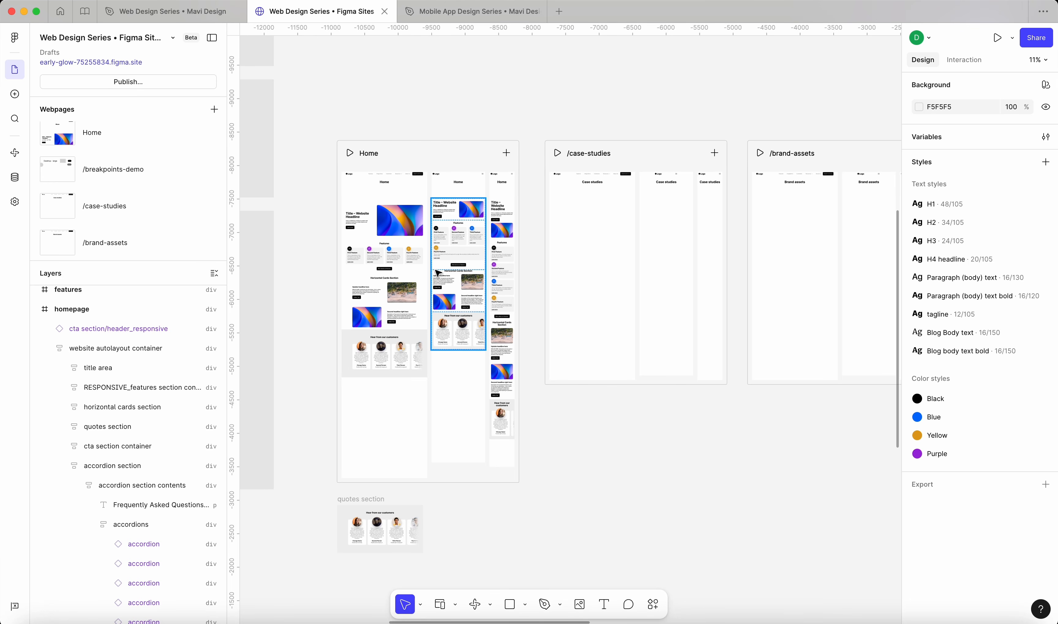
scroll(437, 273, "up", 10)
scroll(437, 273, "left", 3)
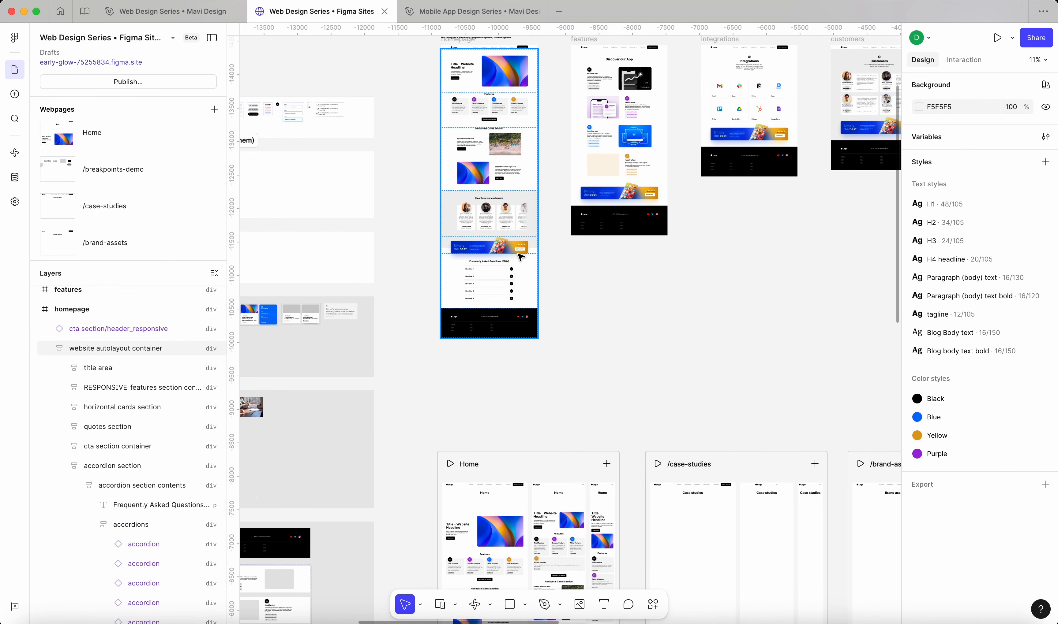
scroll(512, 260, "up", 8)
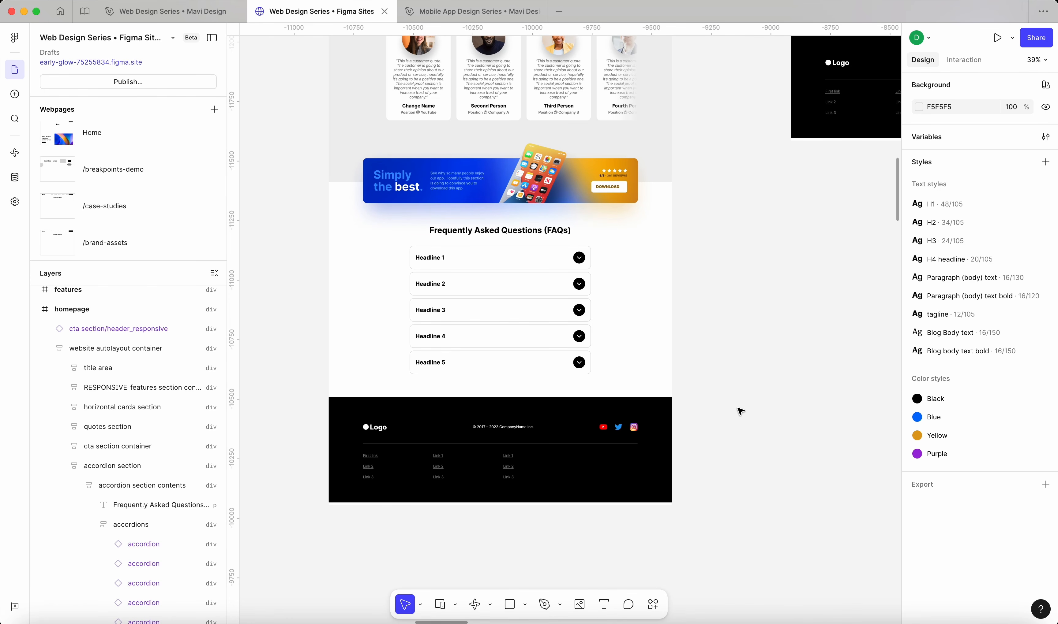
double_click(541, 187)
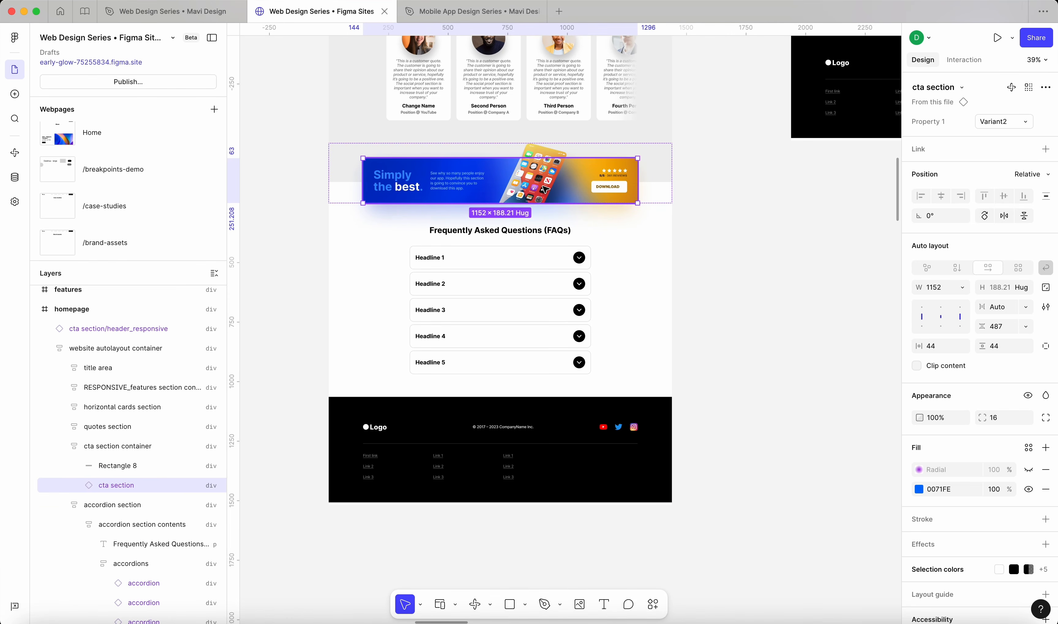
left_click(778, 330)
scroll(781, 333, "down", 5)
scroll(780, 332, "down", 2)
scroll(780, 333, "left", 2)
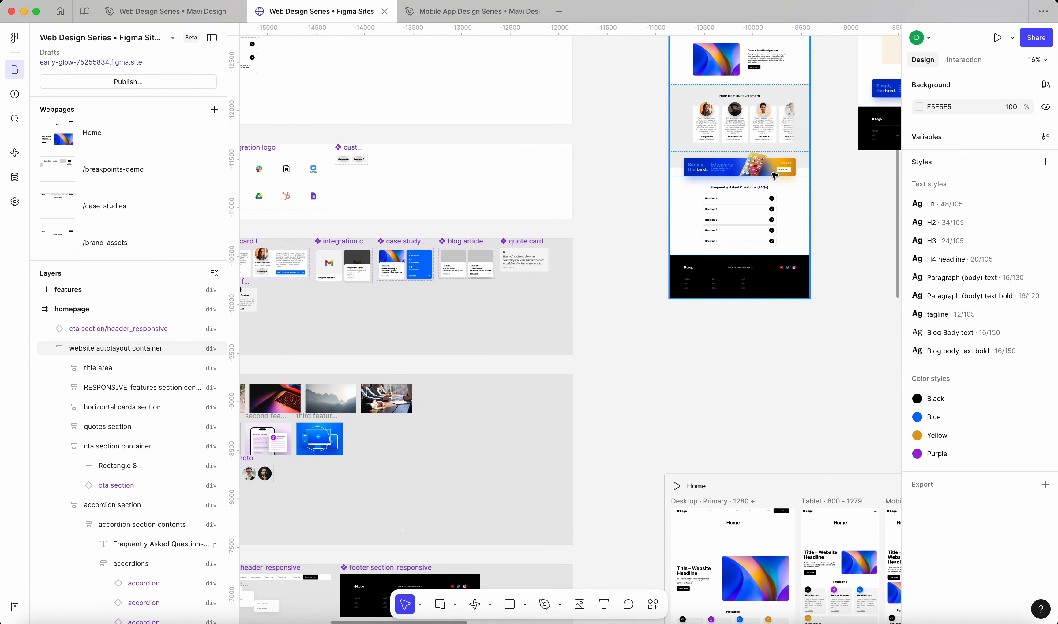
scroll(773, 165, "up", 5)
double_click(726, 188)
scroll(390, 338, "down", 10)
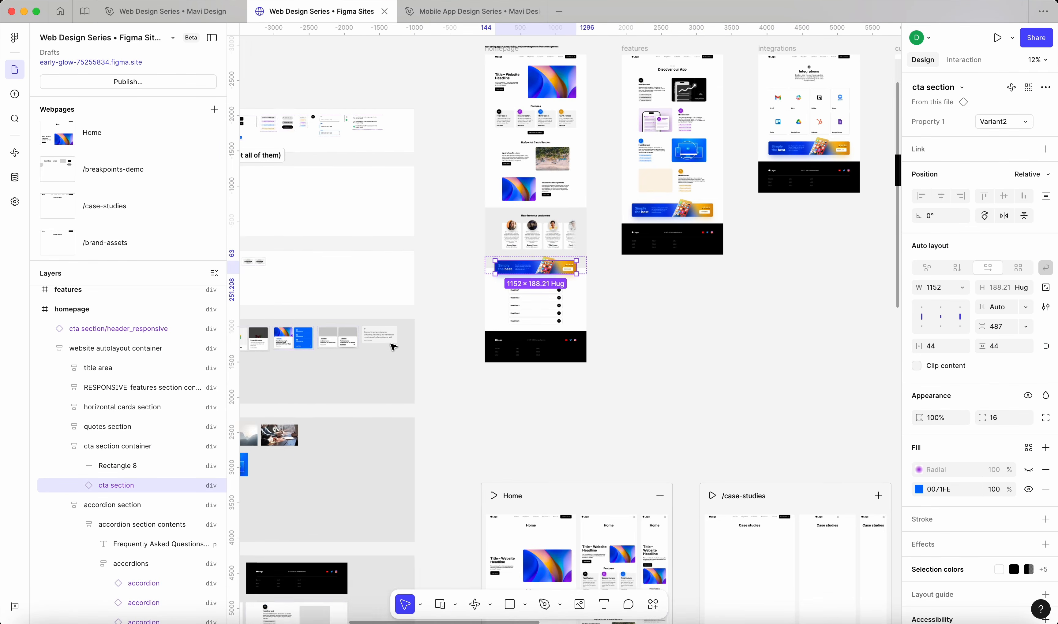
Place an instance of the cta section_responsive component above the Home webpage and widen it to 1157
scroll(430, 416, "down", 5)
left_click(422, 339)
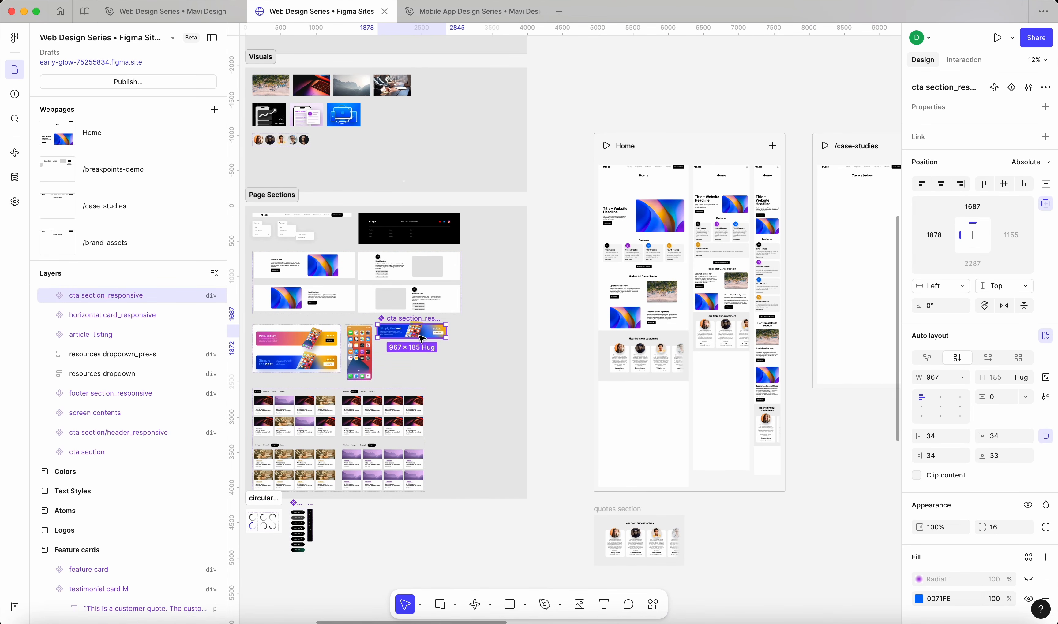
left_click_drag(414, 334, 639, 98)
scroll(675, 145, "up", 3)
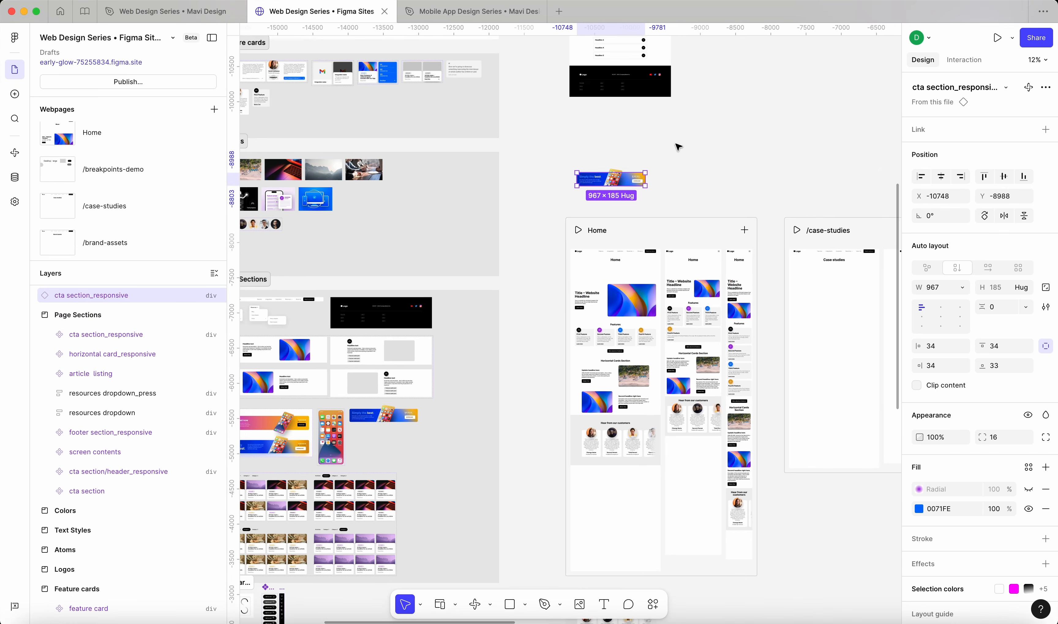
scroll(622, 171, "up", 5)
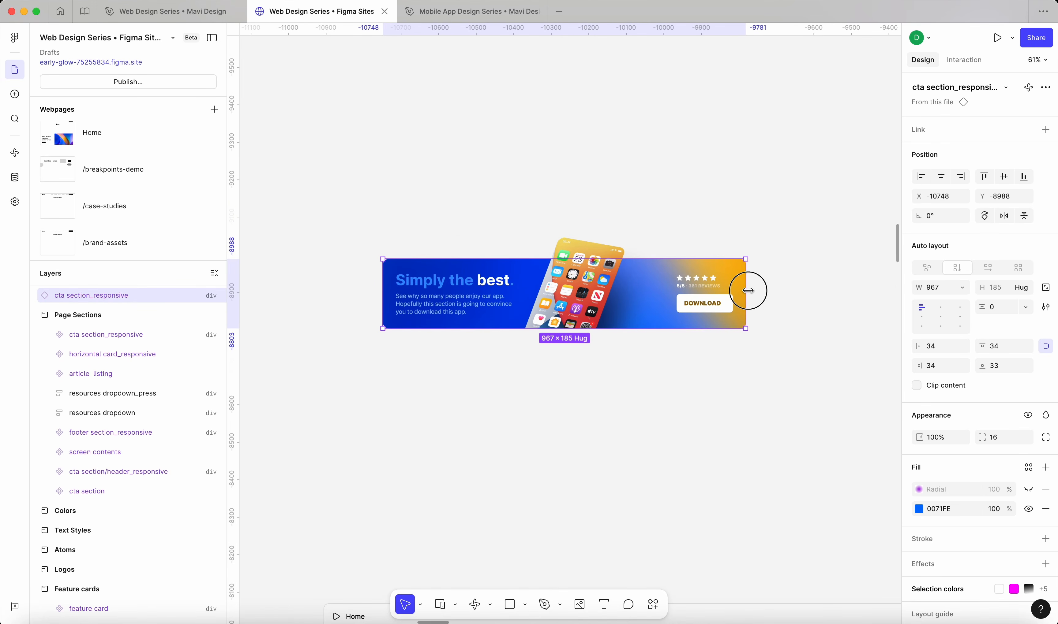
left_click_drag(747, 291, 778, 291)
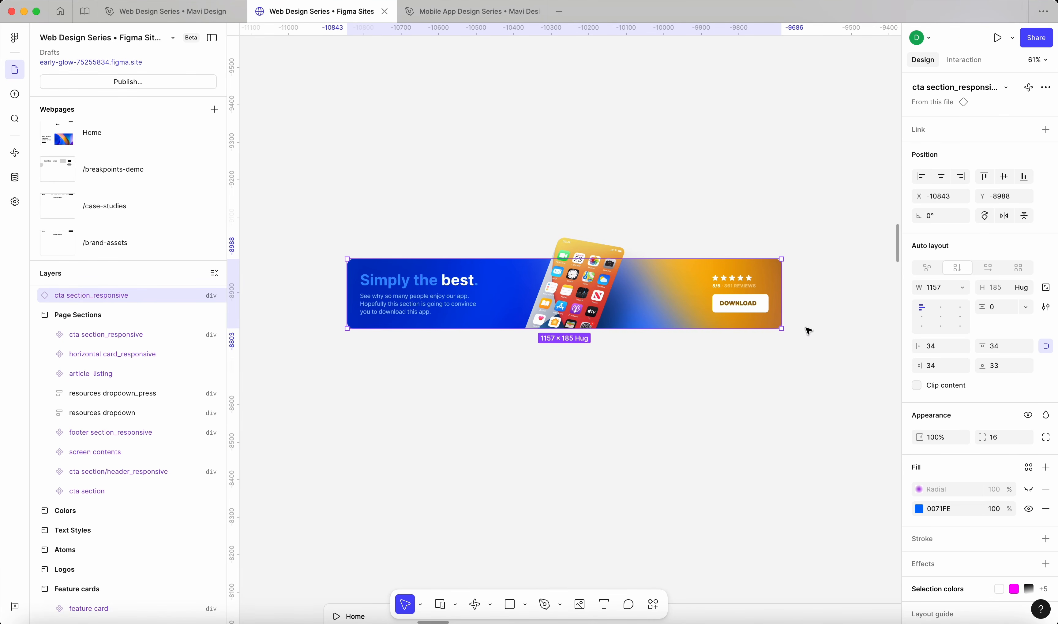
left_click(772, 433)
Place an instance of the footer section_responsive component on the empty canvas beside the CTA instance
scroll(773, 435, "down", 5)
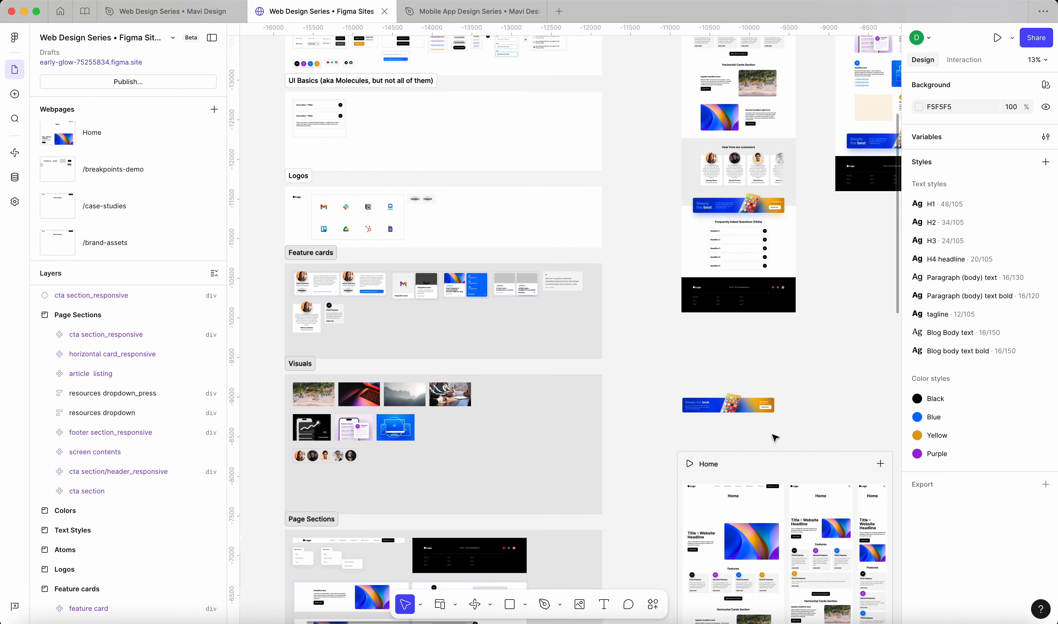
scroll(775, 437, "down", 3)
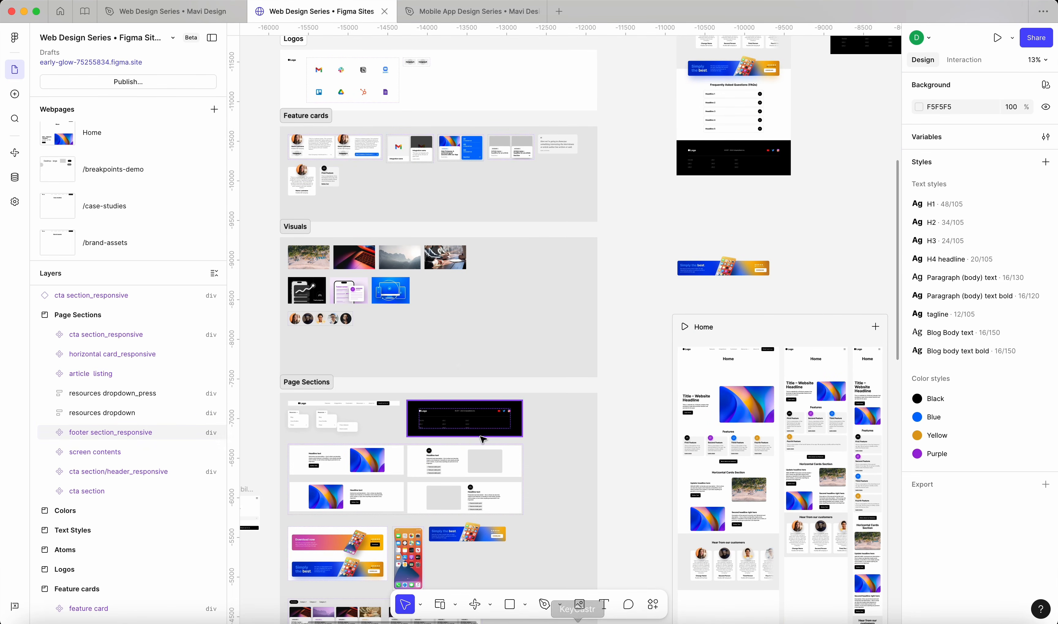
left_click(110, 432)
key("shift+2")
scroll(439, 394, "down", 5)
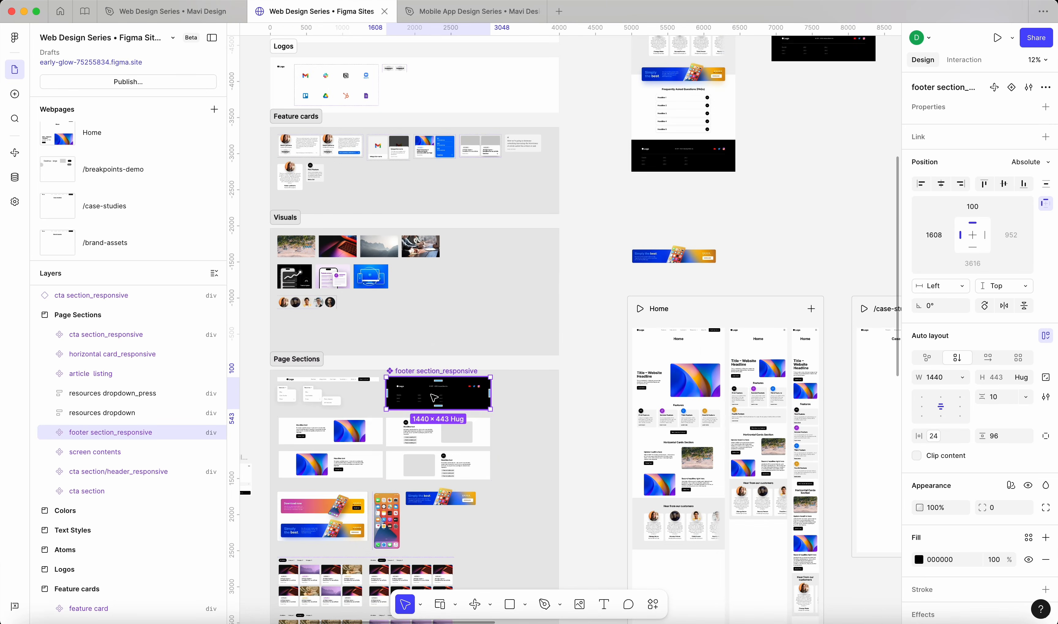
left_click_drag(439, 395, 824, 234)
scroll(803, 237, "right", 5)
scroll(802, 237, "up", 2)
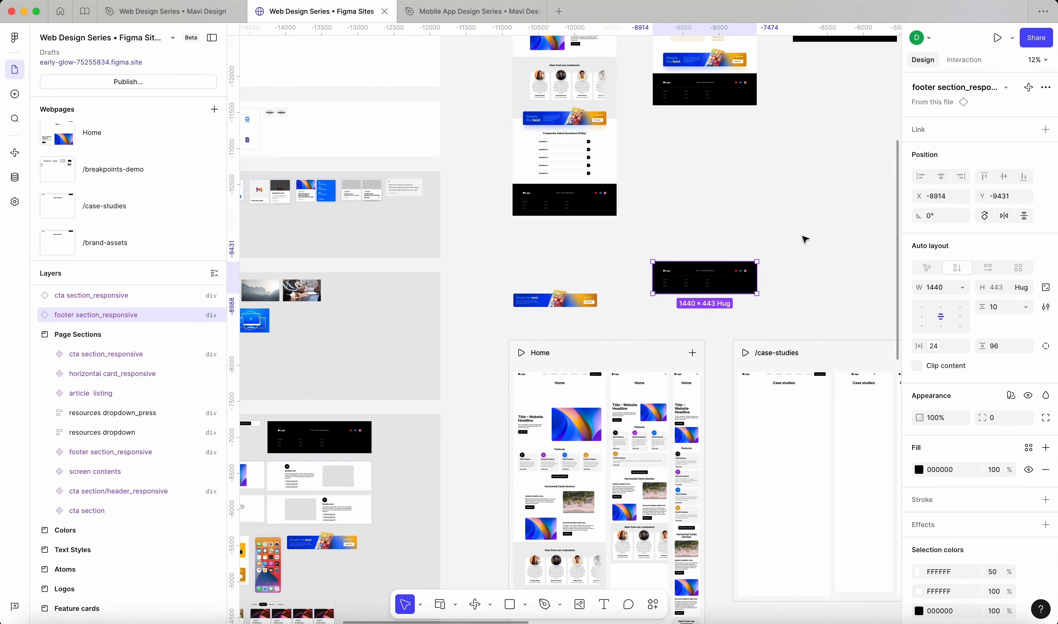
Move the CTA instance below the features page design and bring the footer instance up beneath it
left_click(507, 349)
left_click_drag(507, 350, 621, 184)
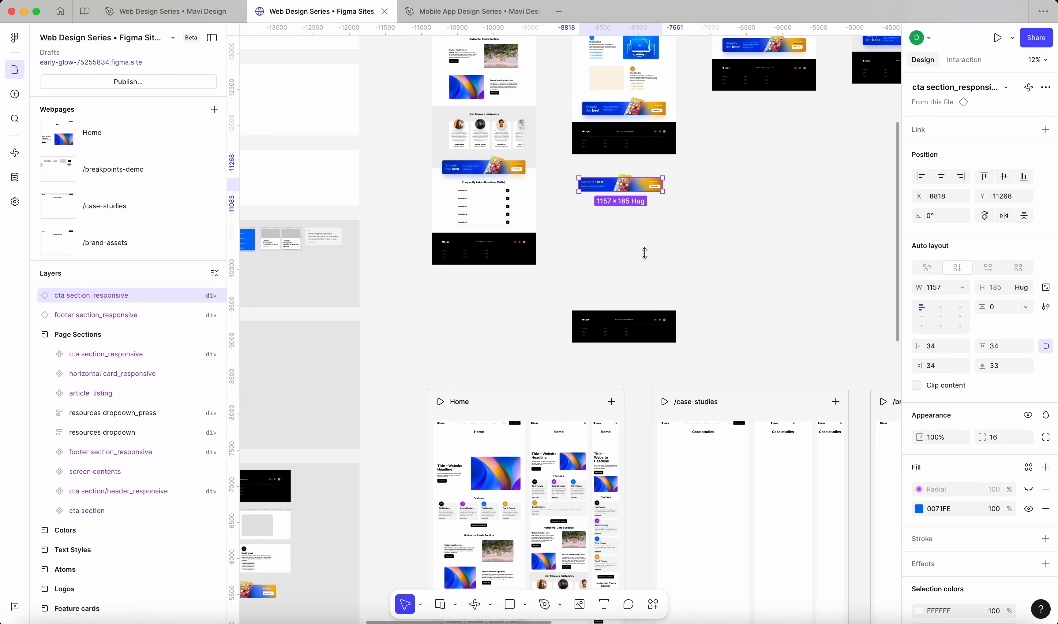
scroll(653, 294, "up", 5)
left_click_drag(656, 356, 649, 190)
scroll(652, 188, "up", 4)
Test the responsive behaviour by narrowing the CTA instance to 385 wide and the footer instance to 414 wide
left_click(792, 221)
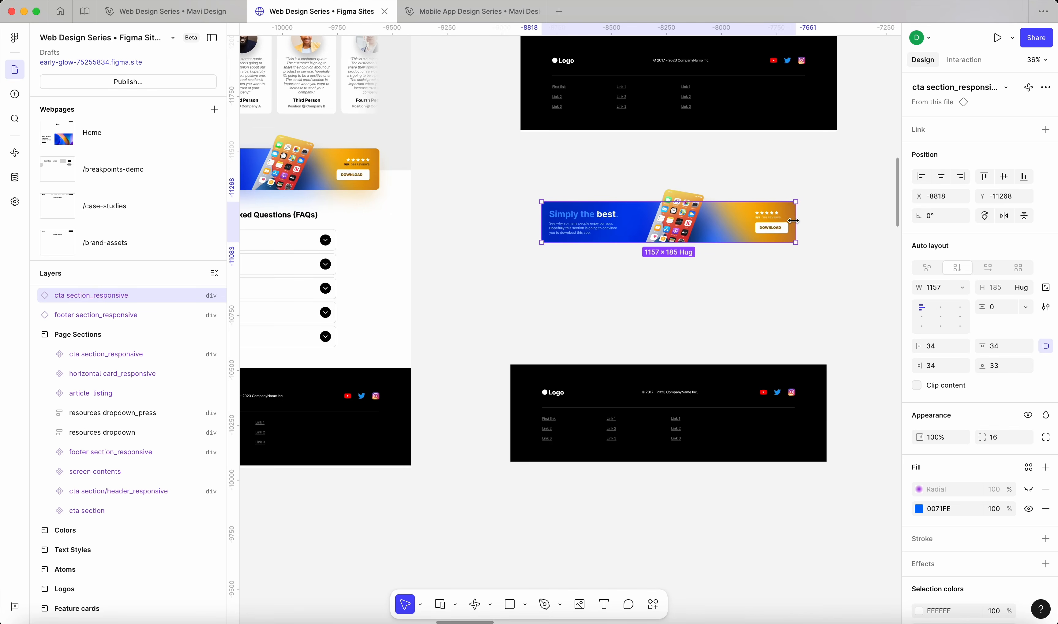
left_click_drag(793, 221, 713, 221)
left_click(824, 386)
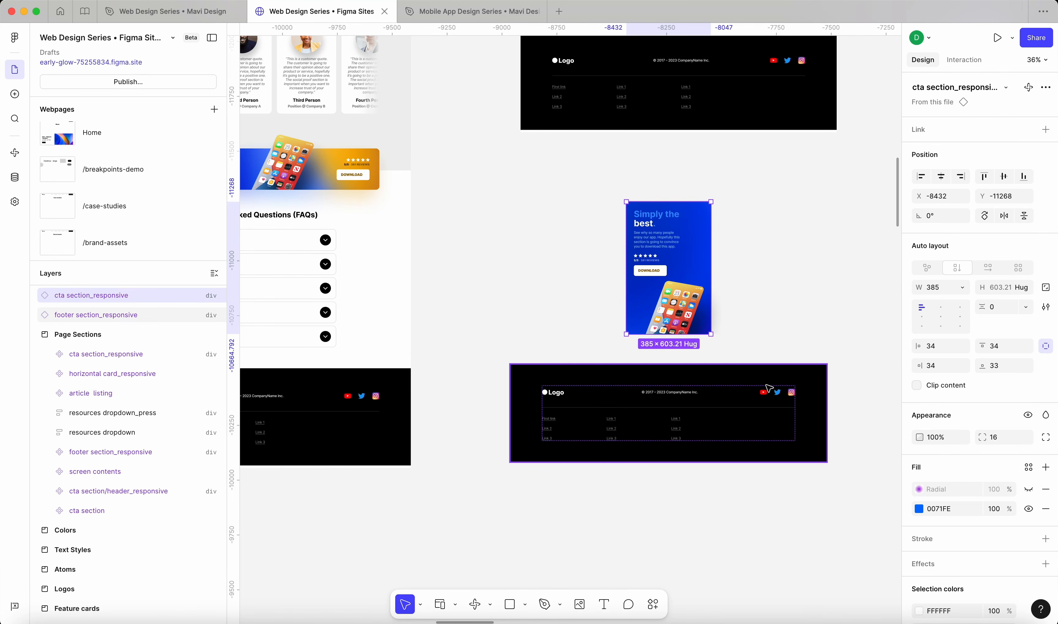
left_click_drag(828, 392, 713, 417)
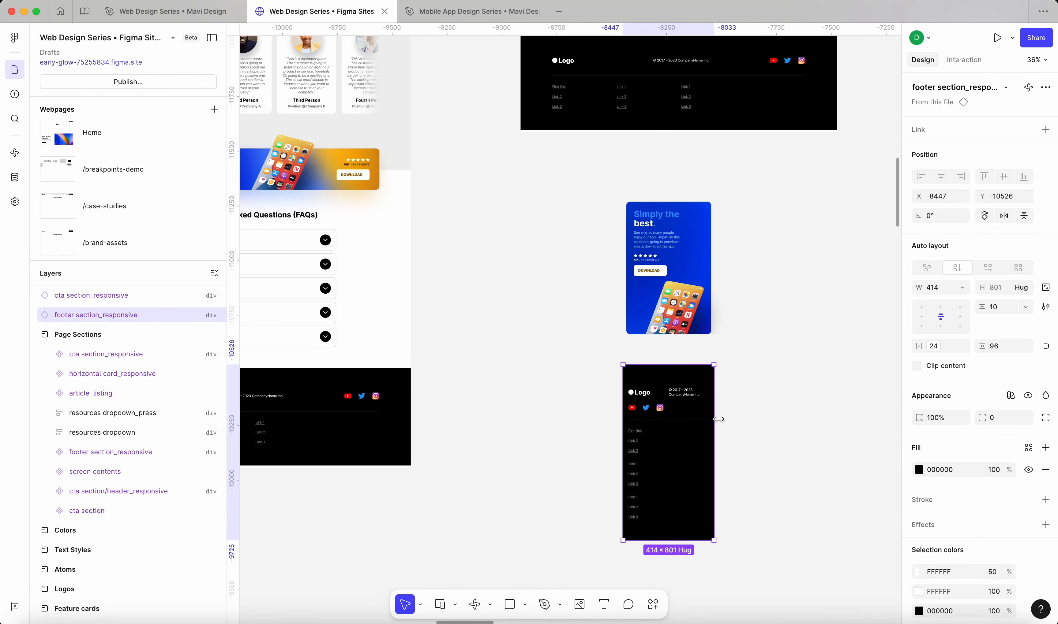
scroll(719, 419, "down", 3)
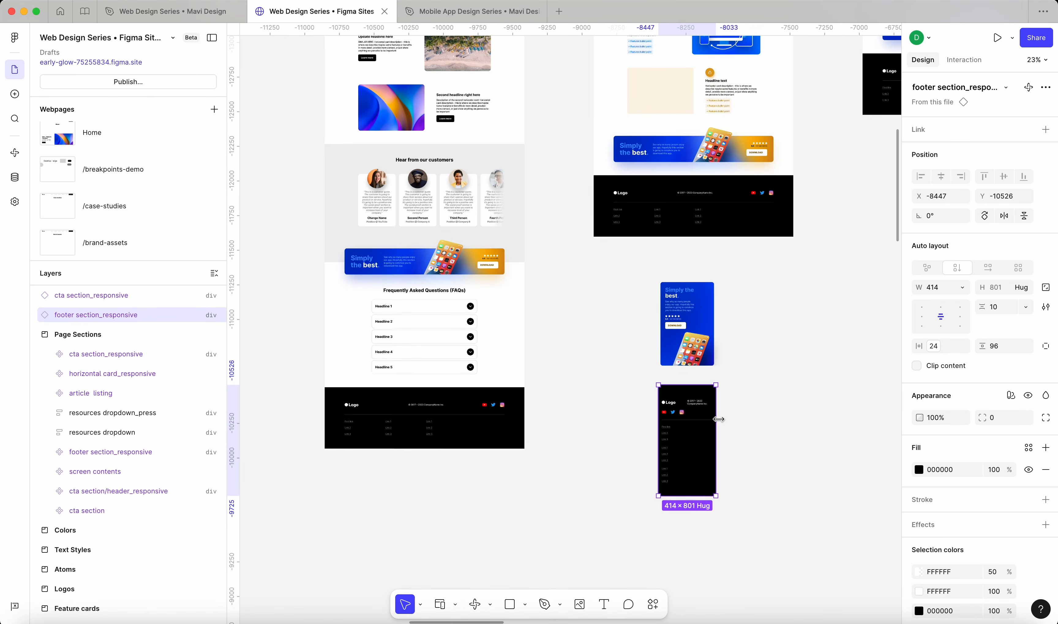
Inspect the FAQ accordion section contents in the homepage design and how that design sits among the other pages
left_click(421, 336)
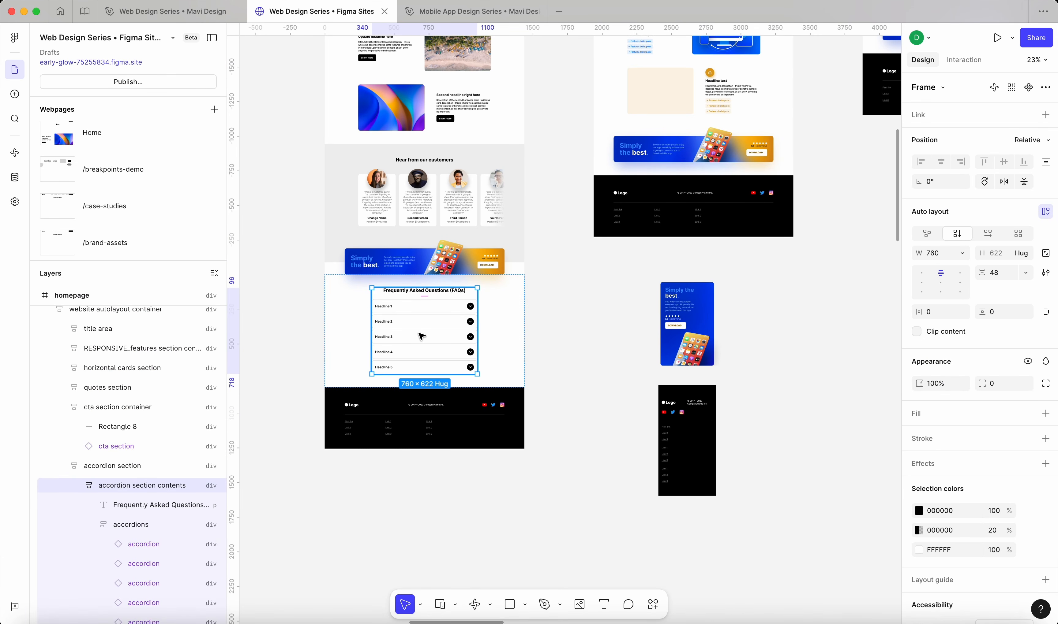
scroll(421, 337, "up", 5)
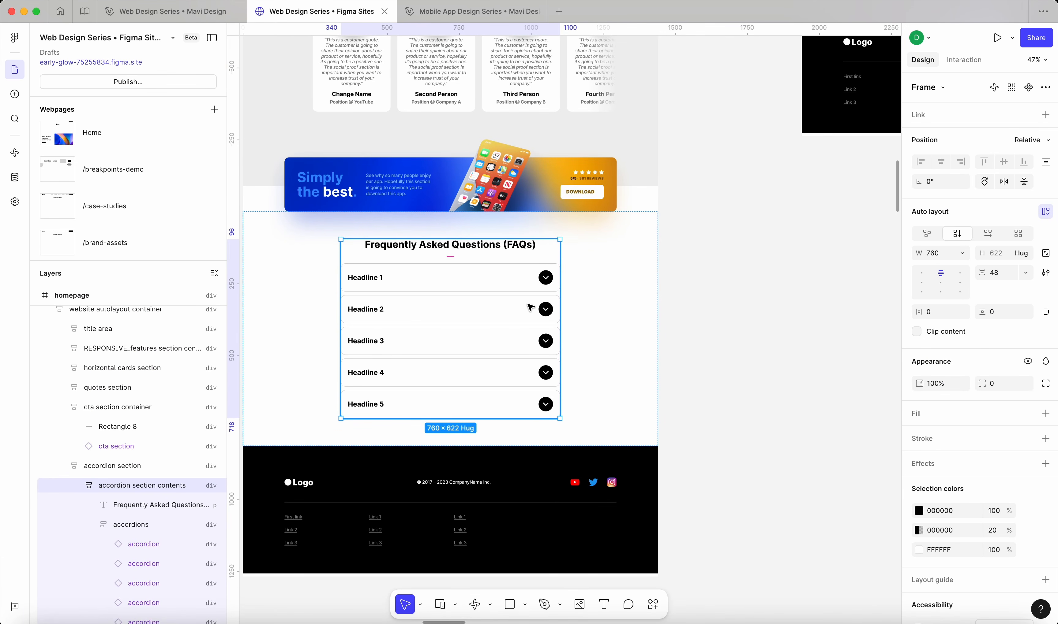
left_click(735, 335)
scroll(736, 335, "down", 10)
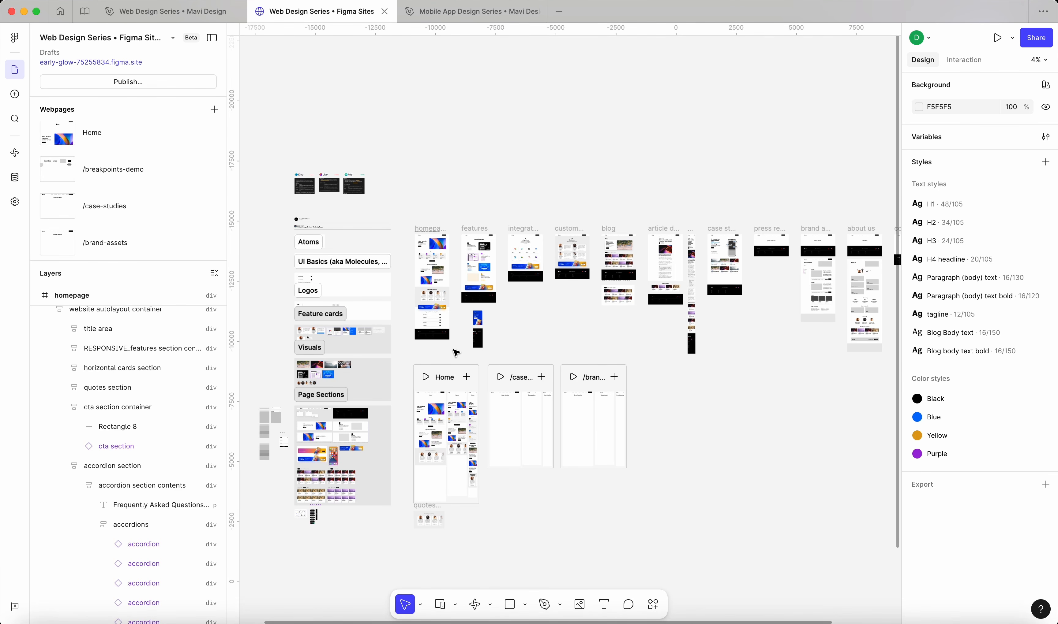
scroll(456, 352, "up", 10)
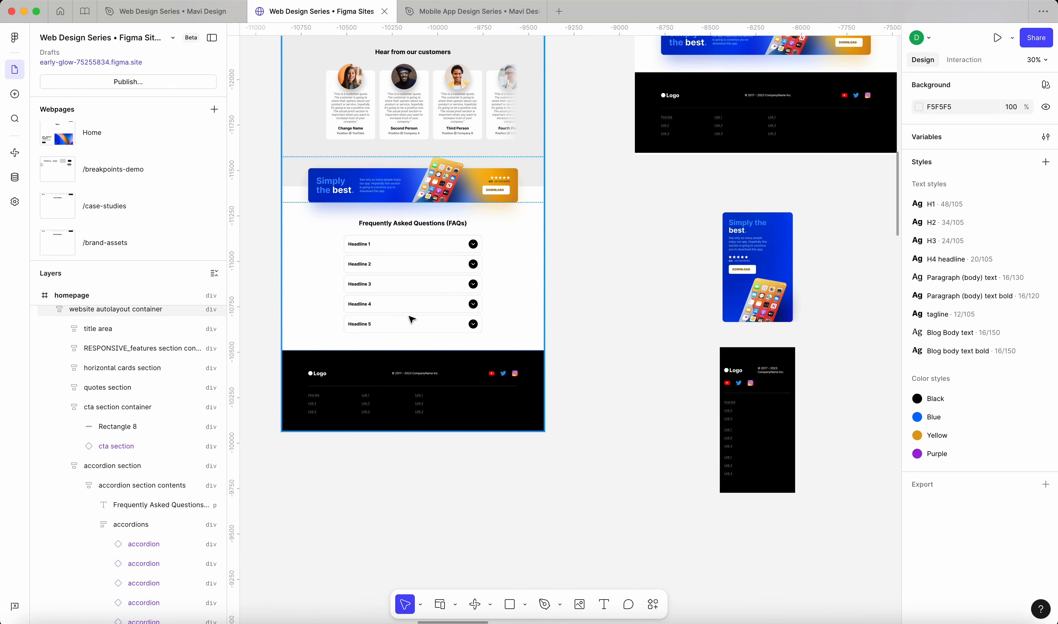
Duplicate the homepage design's CTA section container, accordion section and footer together onto the empty canvas beside the narrowed instances
left_click(473, 194)
left_click(515, 277, "shift")
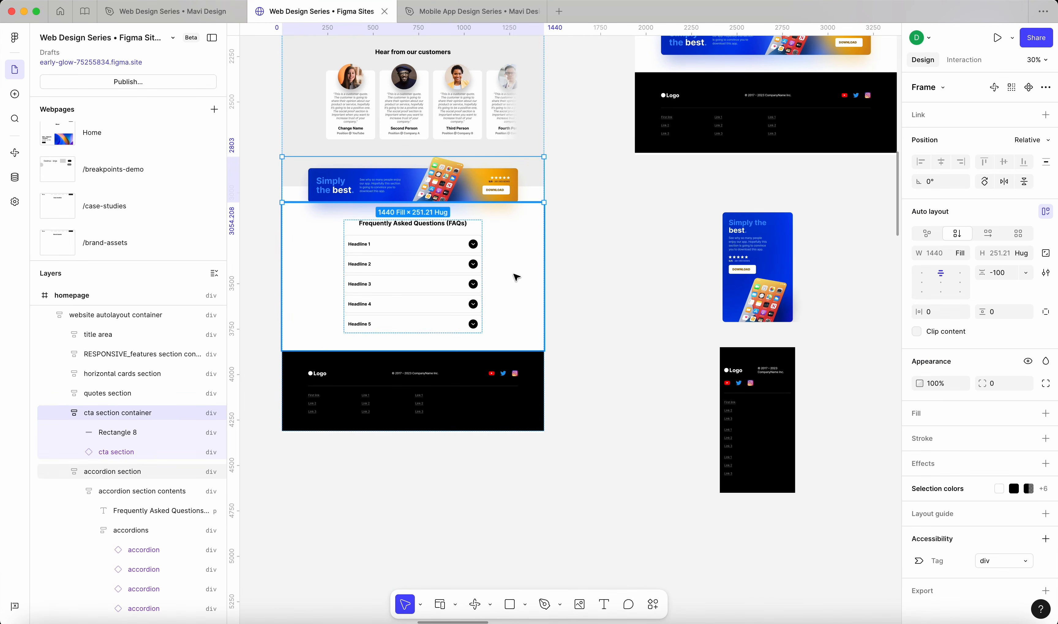
left_click(508, 383, "shift")
scroll(512, 287, "down", 5)
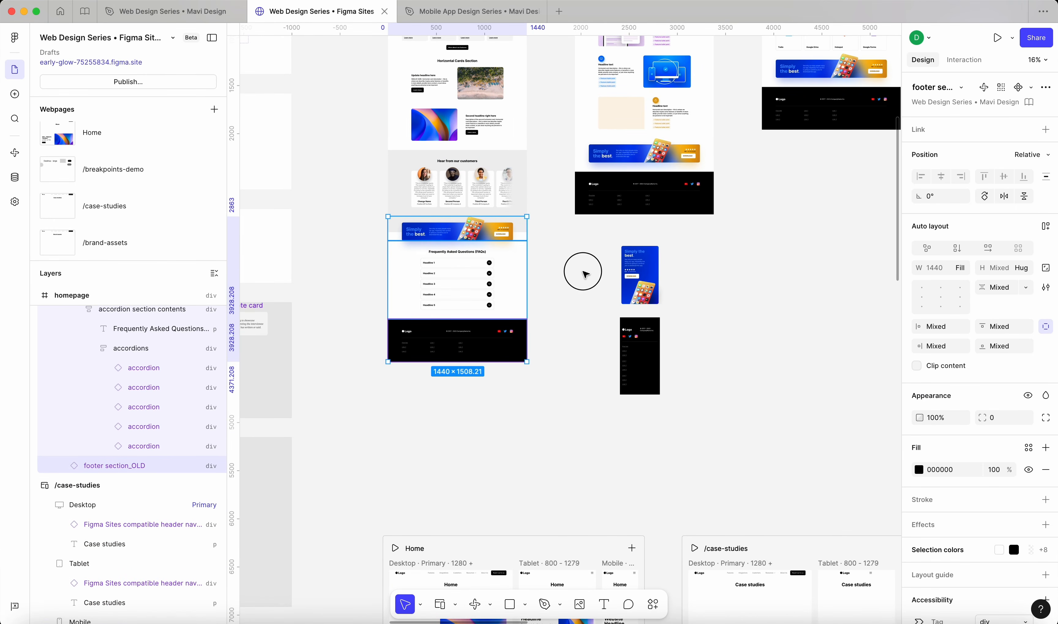
left_click(544, 243)
left_click(504, 239)
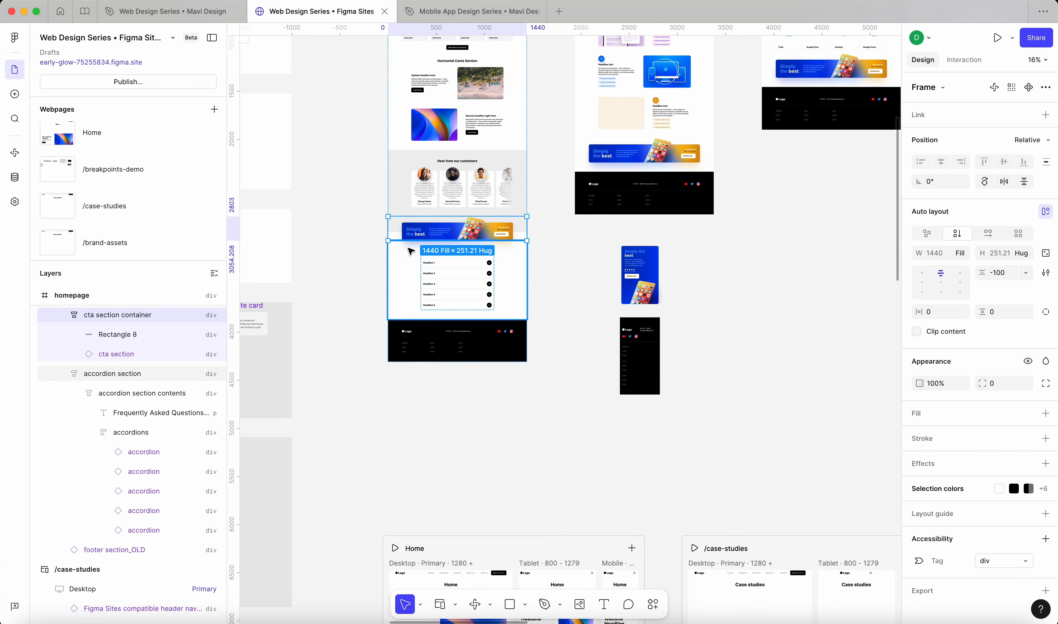
left_click(512, 292, "shift")
left_click(508, 350, "shift")
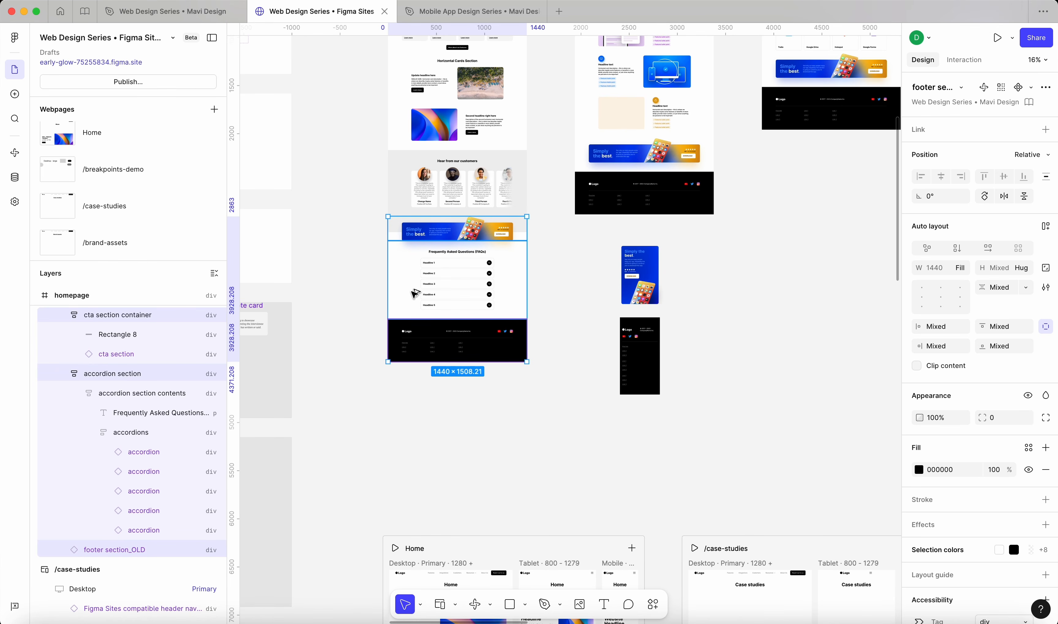
left_click_drag(411, 297, 717, 330)
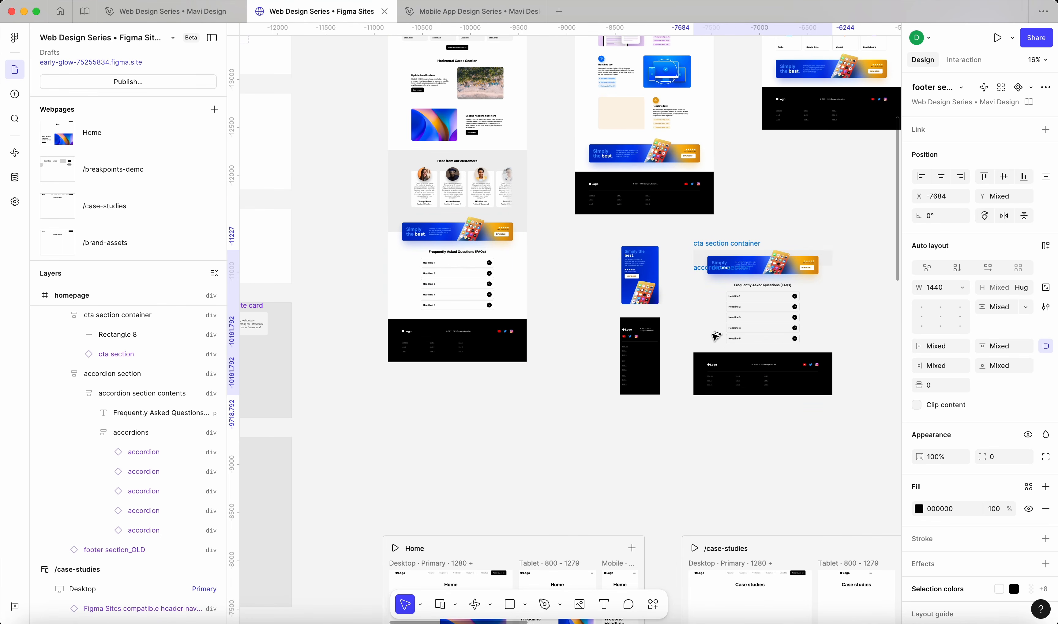
Move the duplicated CTA container, accordion section and footer below the Home webpage, next to the quotes section copy
left_click(716, 434)
scroll(809, 332, "up", 3)
left_click_drag(868, 488, 570, 159)
scroll(570, 159, "down", 5)
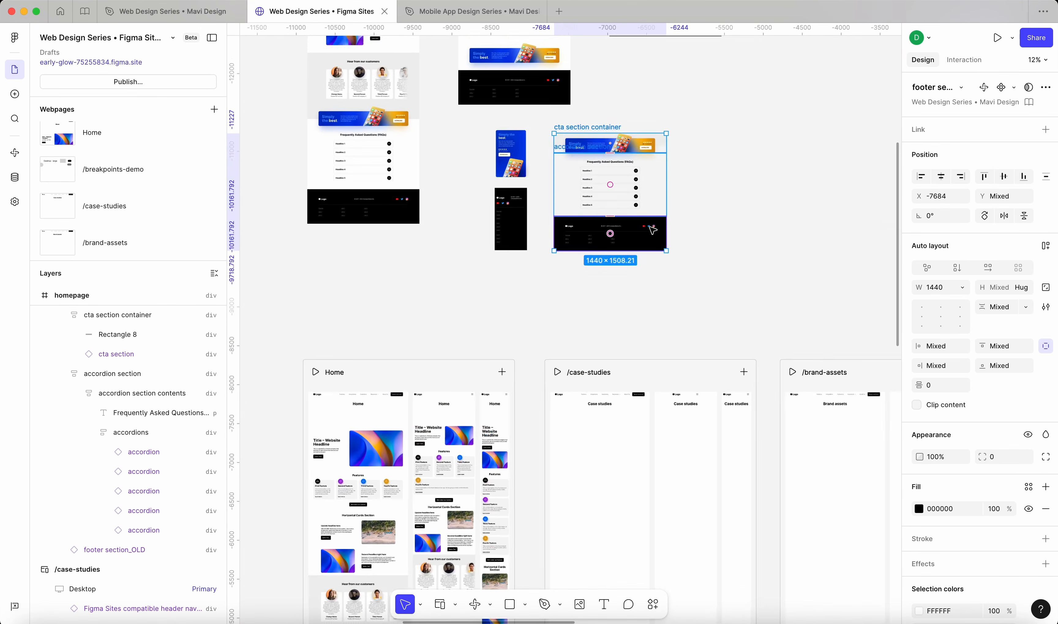
scroll(656, 232, "up", 2)
left_click_drag(679, 242, 503, 64)
scroll(593, 107, "down", 3)
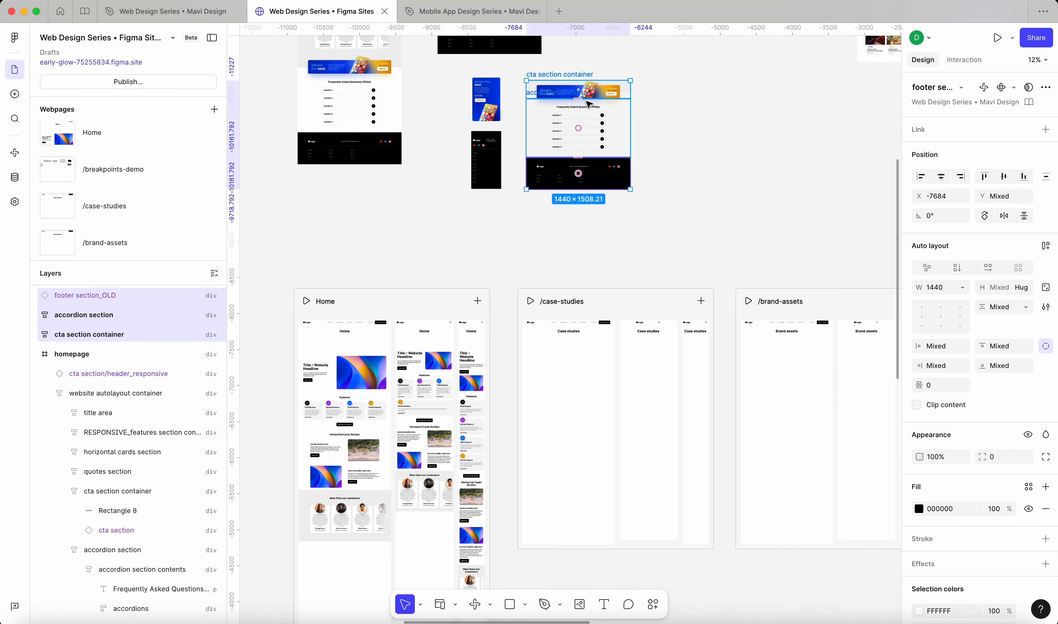
left_click_drag(610, 130, 545, 281)
scroll(557, 214, "down", 10)
scroll(761, 288, "up", 10)
left_click(569, 215)
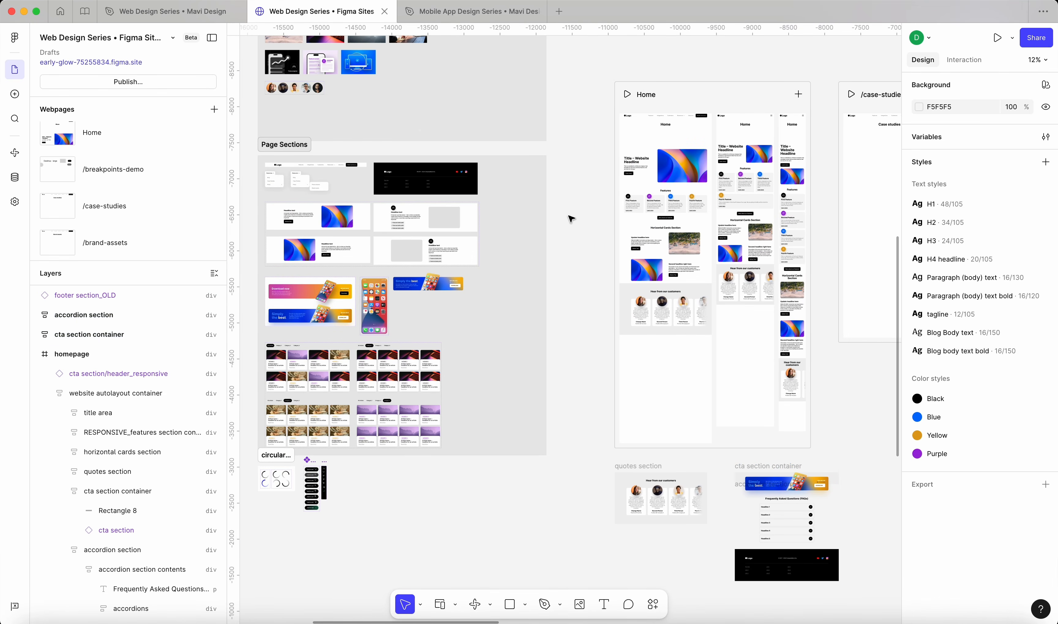
Delete the narrowed CTA and footer test instances below the features page design
scroll(569, 219, "up", 5)
scroll(569, 217, "right", 4)
scroll(432, 347, "down", 5)
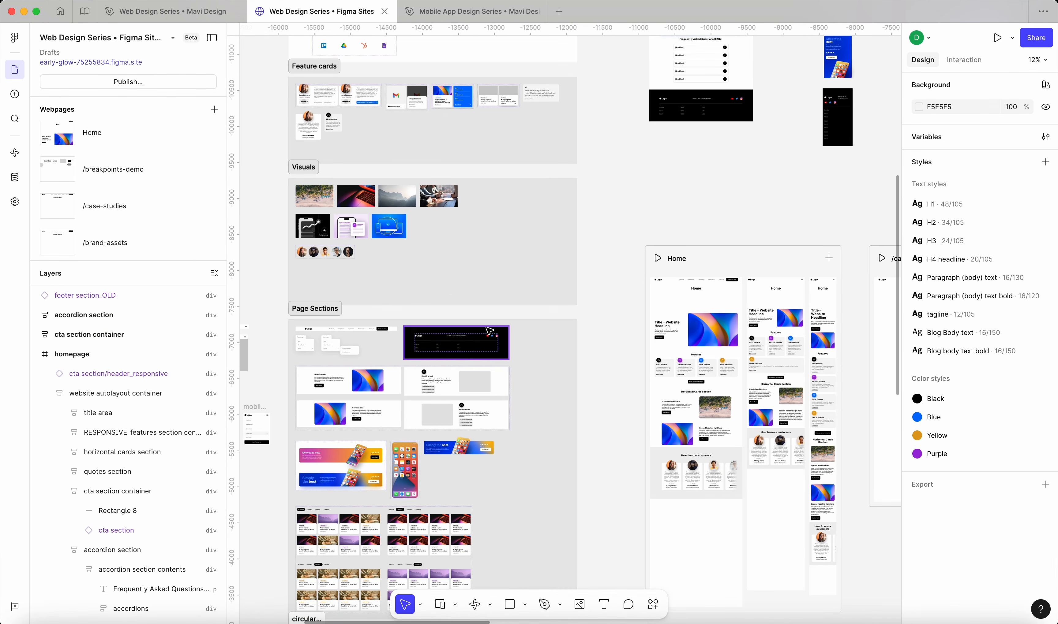
scroll(838, 113, "right", 2)
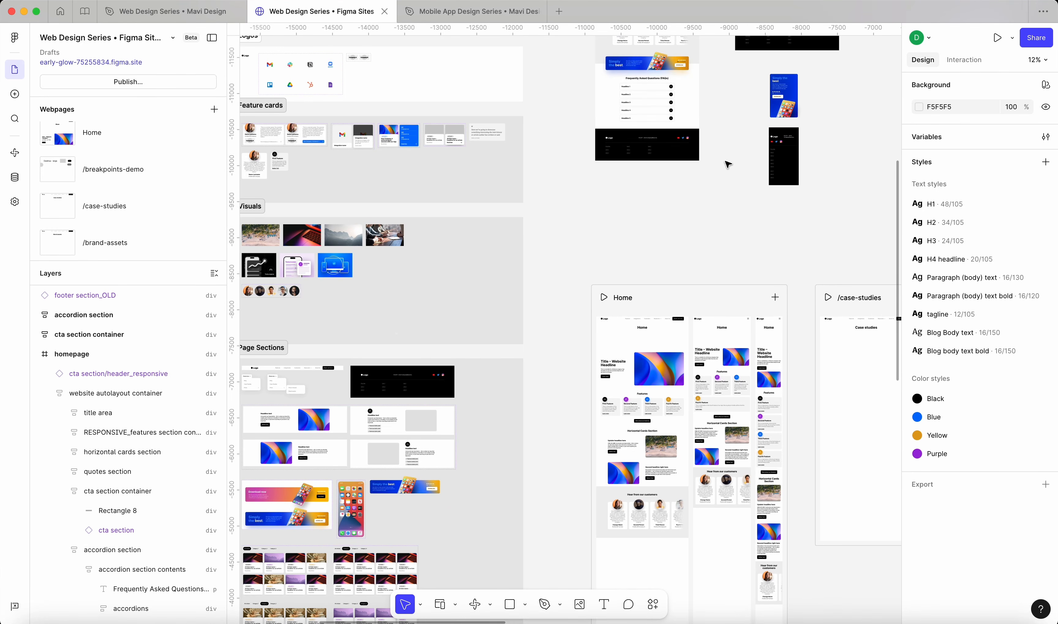
left_click(799, 198)
left_click_drag(800, 198, 773, 71)
key("BackSpace")
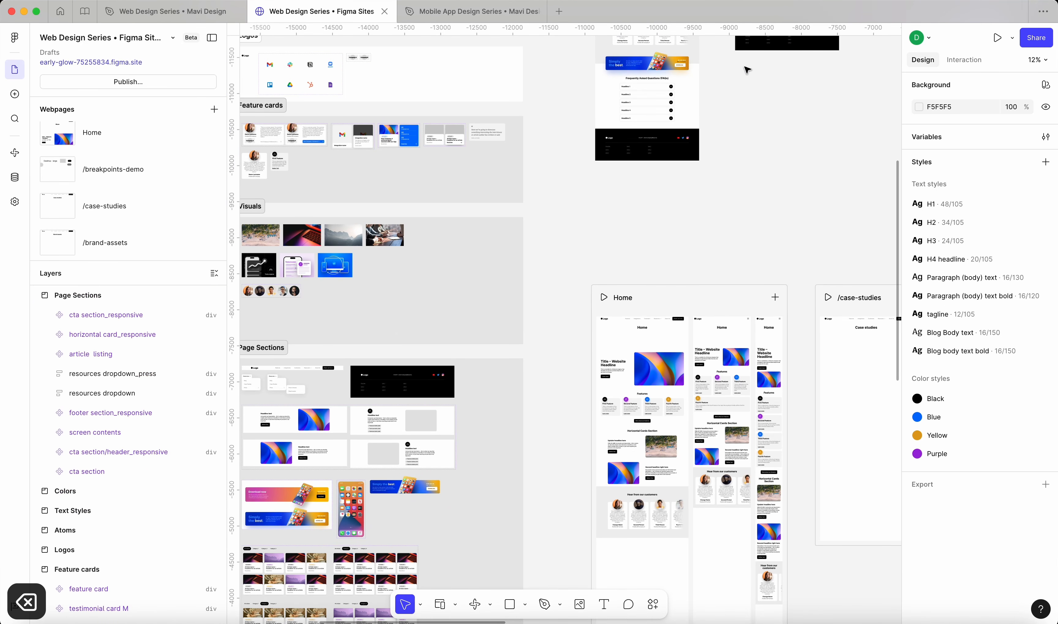
Duplicate the footer section_responsive component as an instance onto the empty area beside the horizontal cards in Page Sections
scroll(551, 418, "left", 3)
scroll(521, 308, "up", 6)
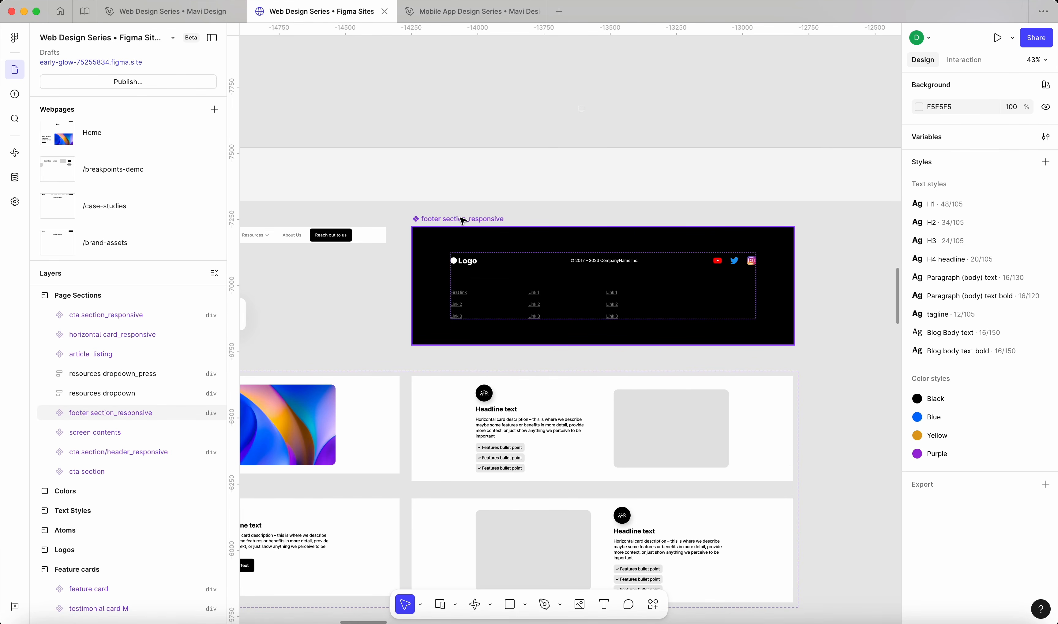
scroll(518, 260, "down", 4)
left_click(529, 277)
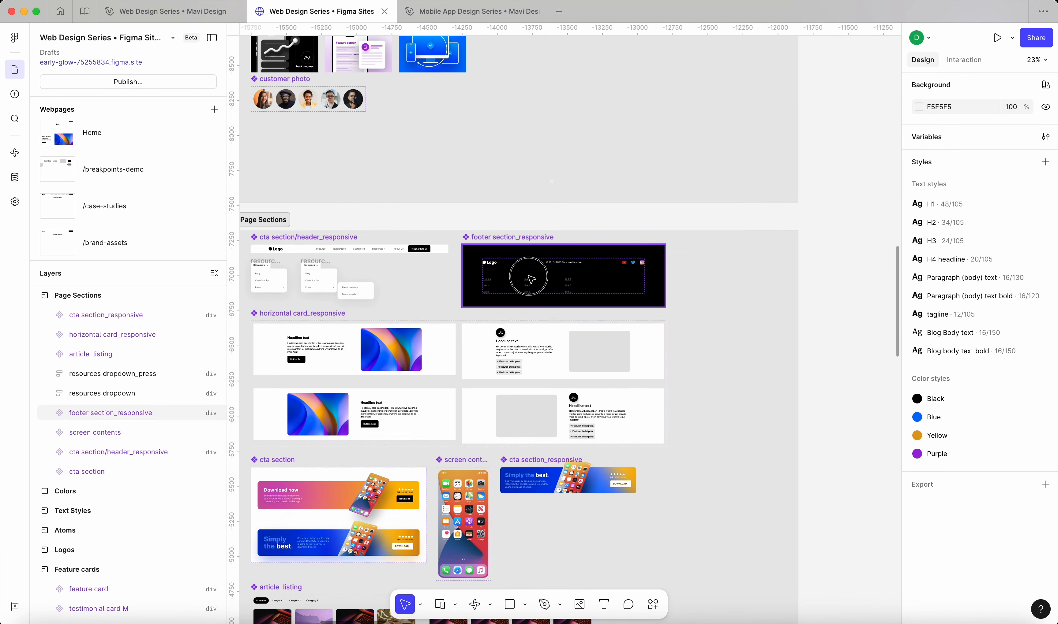
scroll(531, 279, "down", 3)
scroll(474, 187, "down", 3)
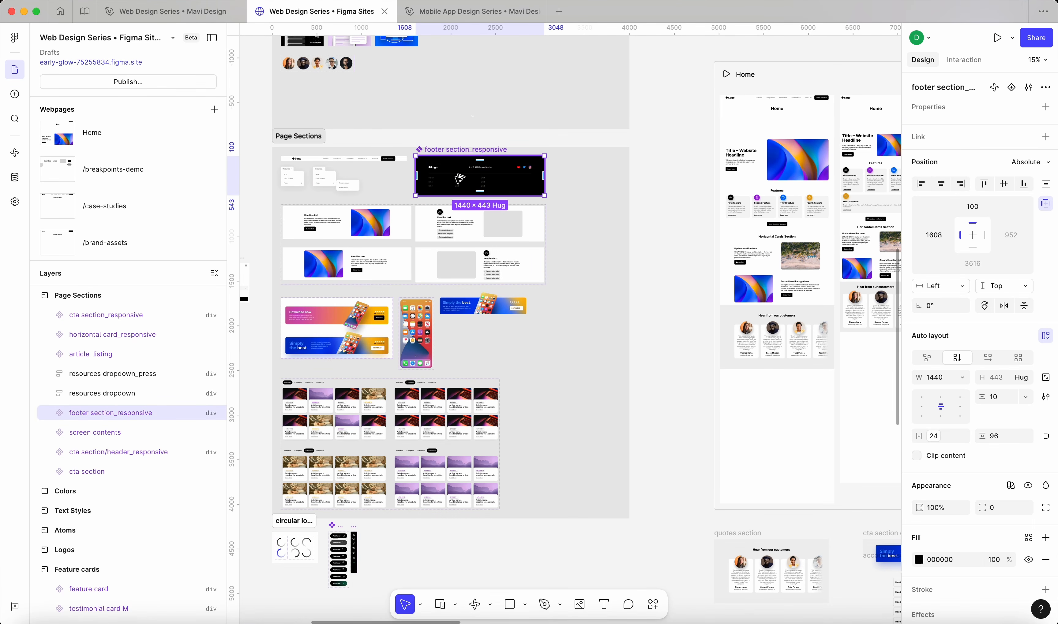
left_click_drag(474, 185, 619, 282, "alt")
left_click(680, 423)
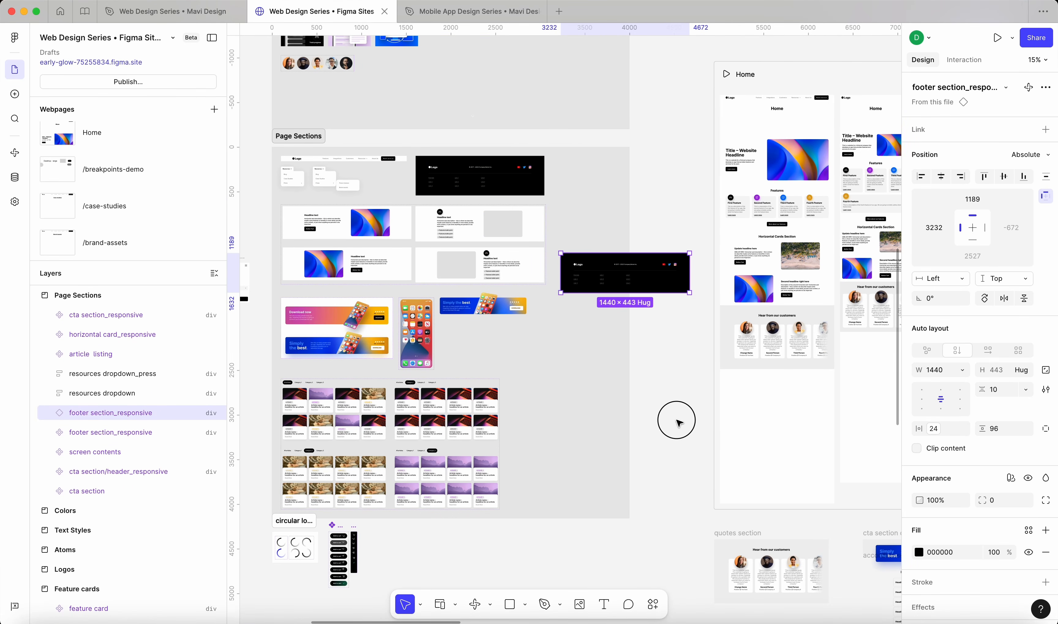
Duplicate the cta section_responsive component as an instance directly below the new footer instance
scroll(482, 308, "up", 5)
left_click(469, 308)
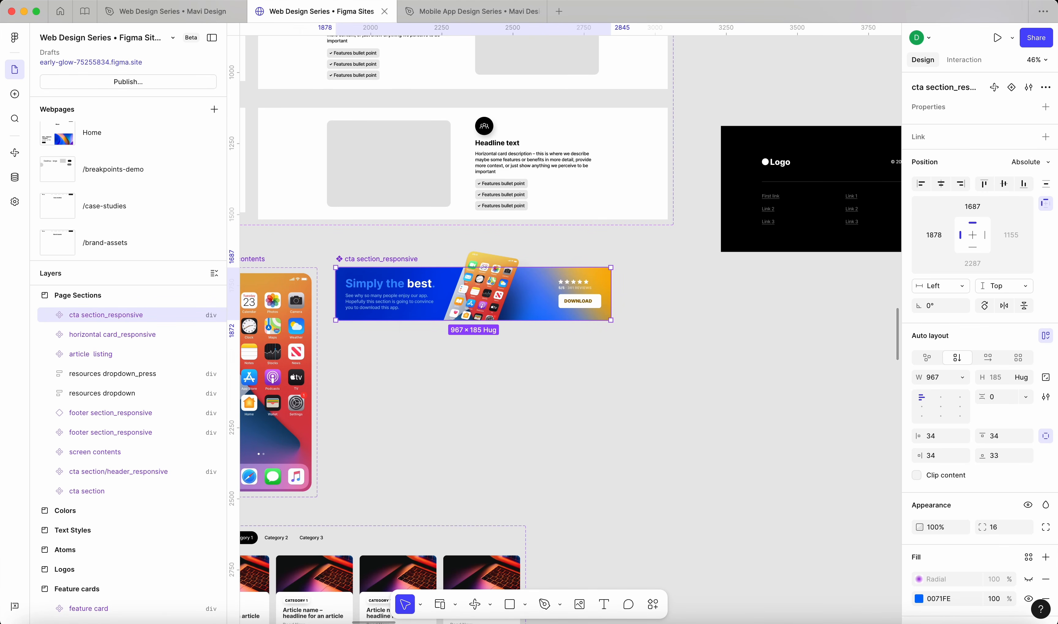
left_click(618, 450)
scroll(478, 297, "down", 3)
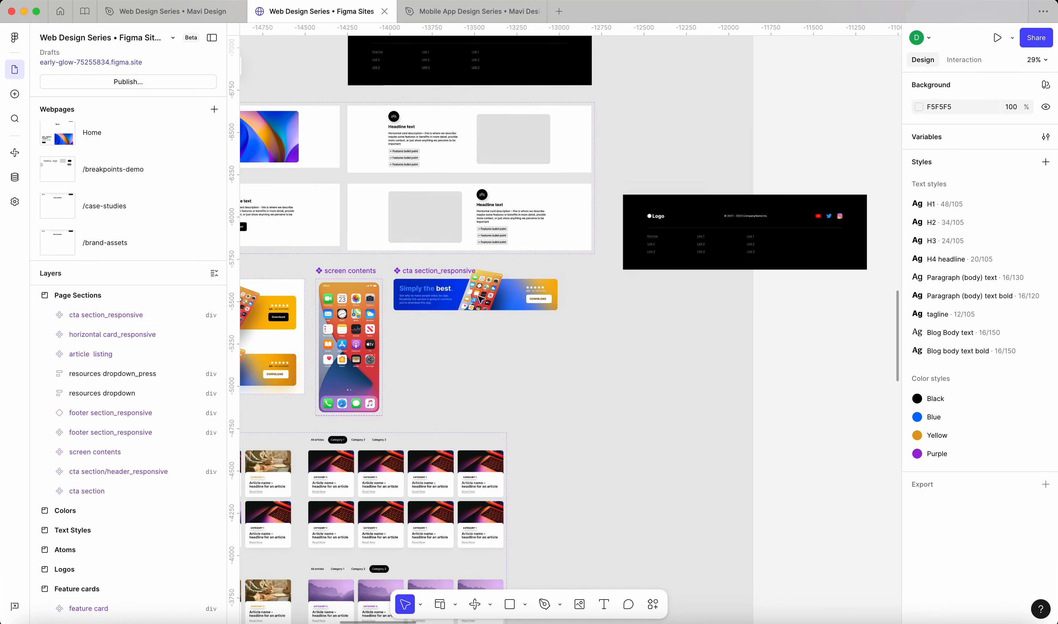
left_click(452, 297)
left_click_drag(451, 297, 744, 337)
Move the new responsive CTA and footer instances together to the canvas below the Home webpage, beside the duplicated homepage sections
scroll(784, 360, "down", 5)
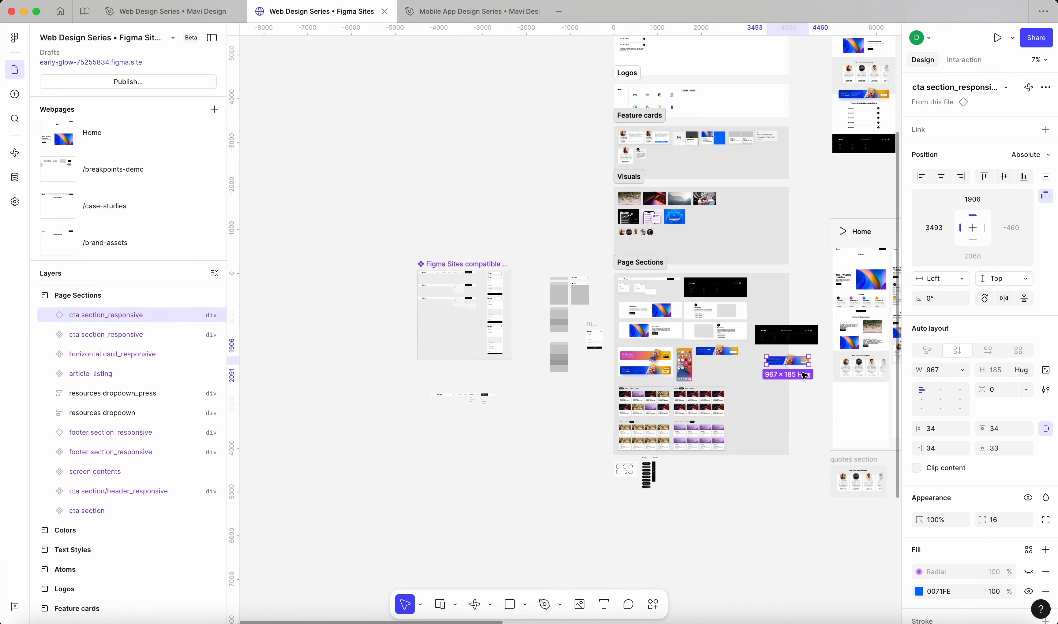
scroll(649, 208, "down", 5)
scroll(649, 208, "right", 4)
left_click(593, 101, "shift")
left_click_drag(595, 120, 812, 266)
Place the responsive CTA instance above the duplicated sections' level and the responsive footer instance beside the old footer
scroll(815, 268, "up", 5)
left_click(681, 280)
left_click_drag(682, 280, 676, 82)
left_click_drag(698, 193, 709, 366)
Move the CTA section container below the responsive CTA instance and widen it to about 1986
left_click(296, 116)
scroll(416, 208, "up", 3)
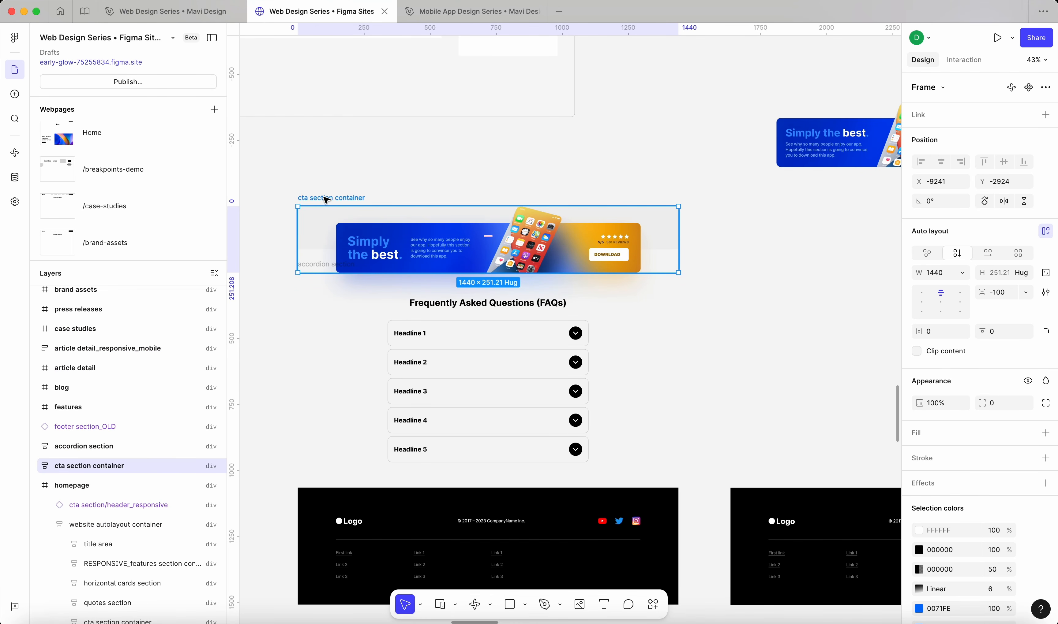
left_click_drag(323, 202, 340, 252)
scroll(323, 200, "right", 10)
left_click_drag(692, 282, 834, 283)
Examine the CTA container's grey background rectangle against the end of the Home webpage's quotes section and the neighbouring accordion section
left_click(806, 271)
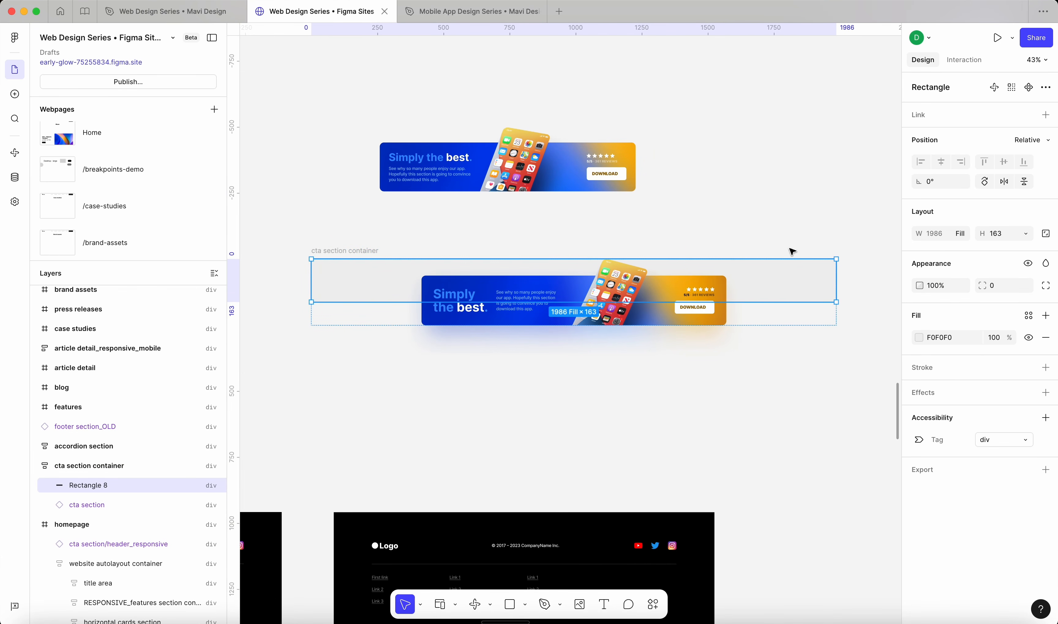
scroll(737, 329, "down", 5)
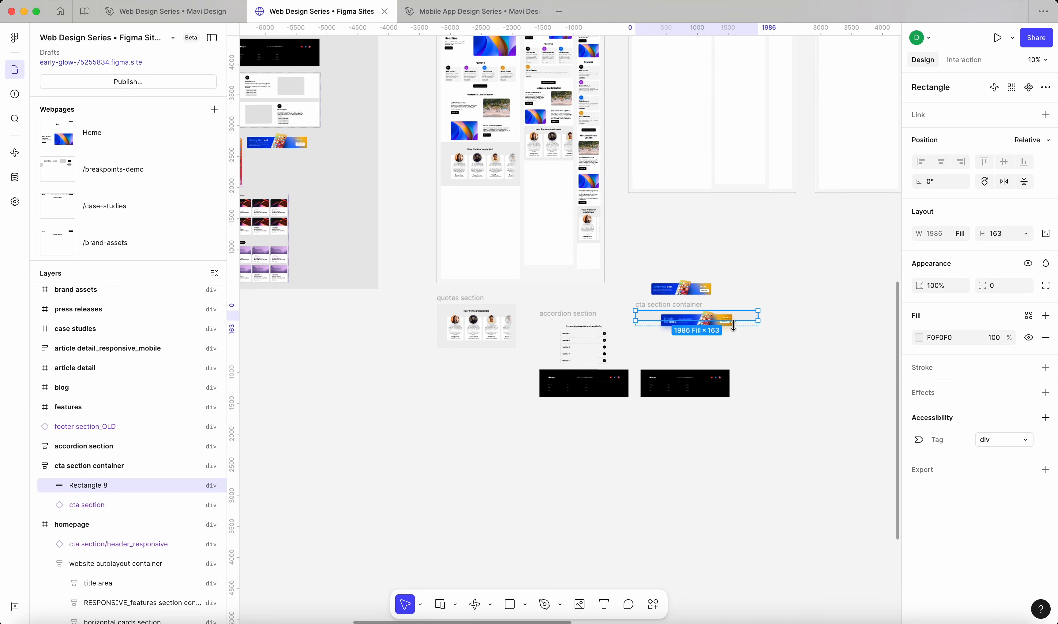
scroll(484, 158, "up", 5)
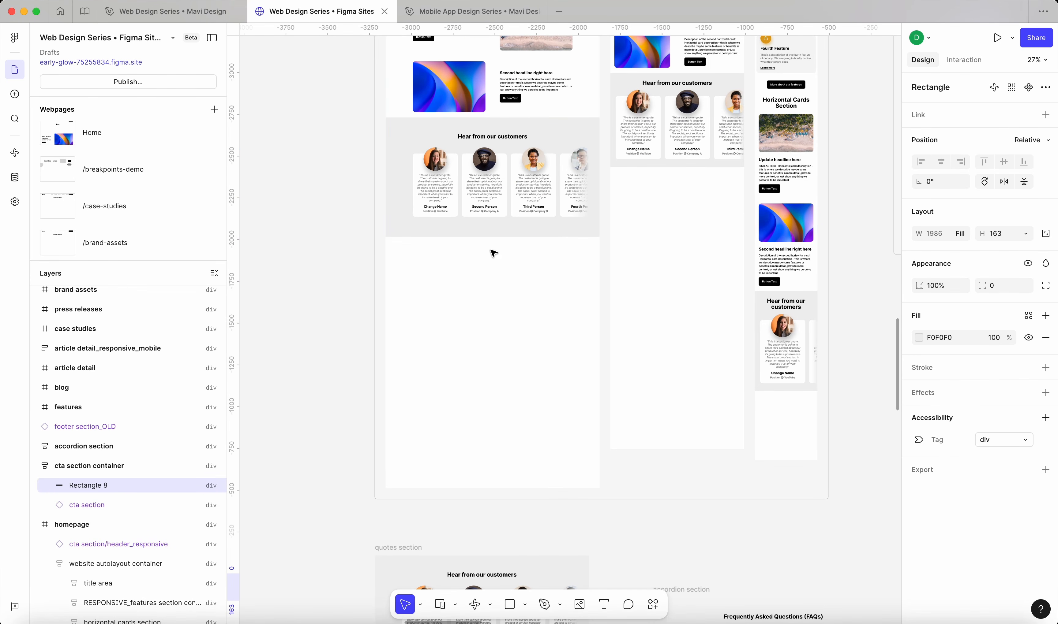
scroll(563, 214, "down", 4)
scroll(746, 360, "down", 1)
scroll(779, 307, "up", 6)
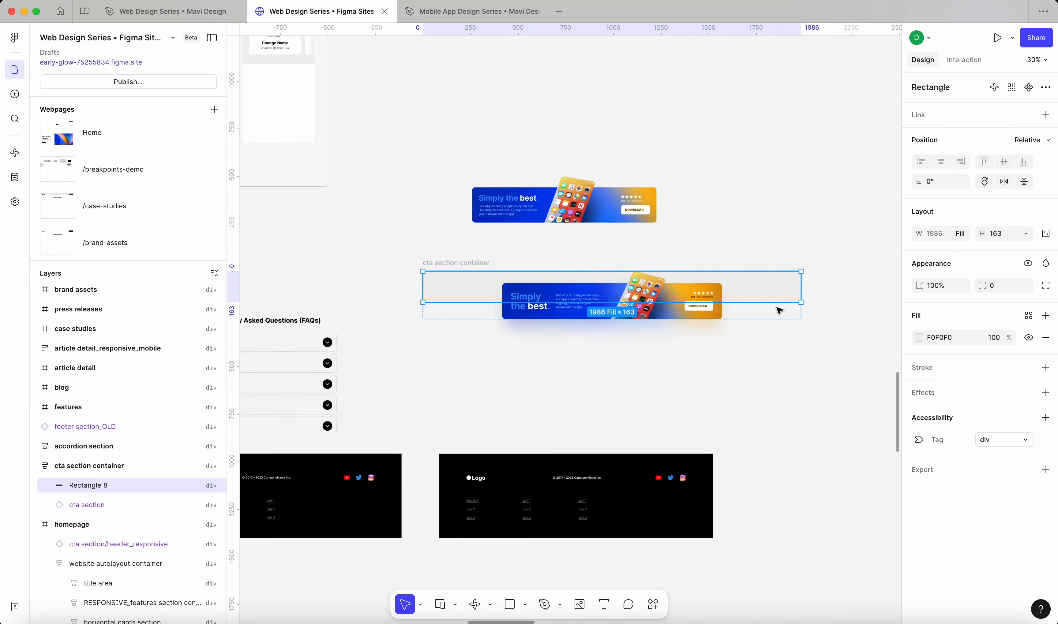
left_click(747, 383)
scroll(613, 383, "left", 4)
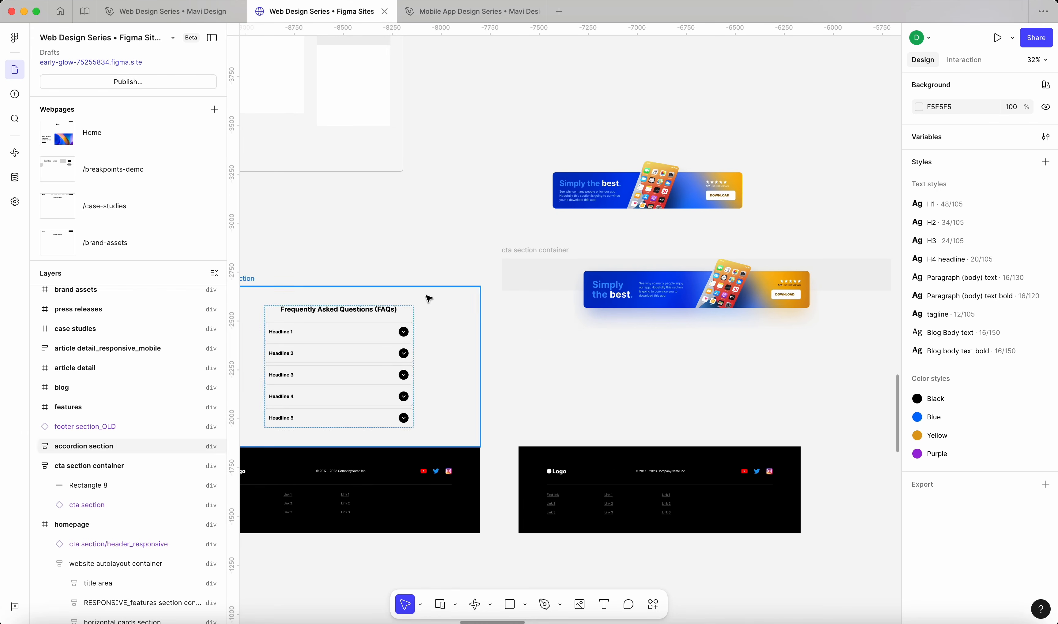
scroll(609, 331, "down", 3)
Replace the old cta section inside the CTA section container with a copy of the cta section_responsive instance
left_click(633, 219)
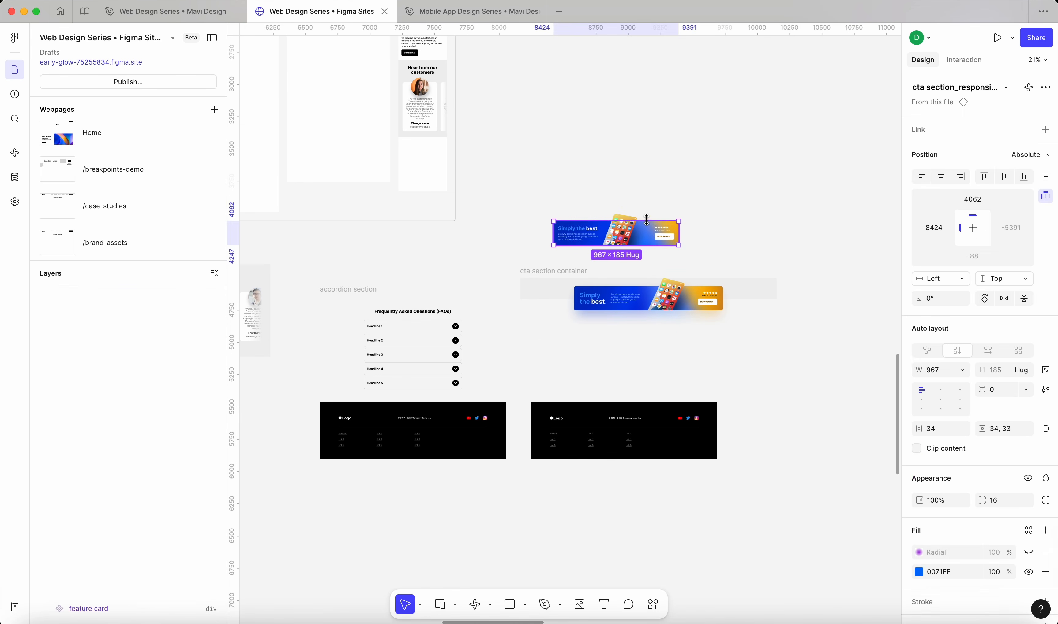
scroll(633, 220, "up", 3)
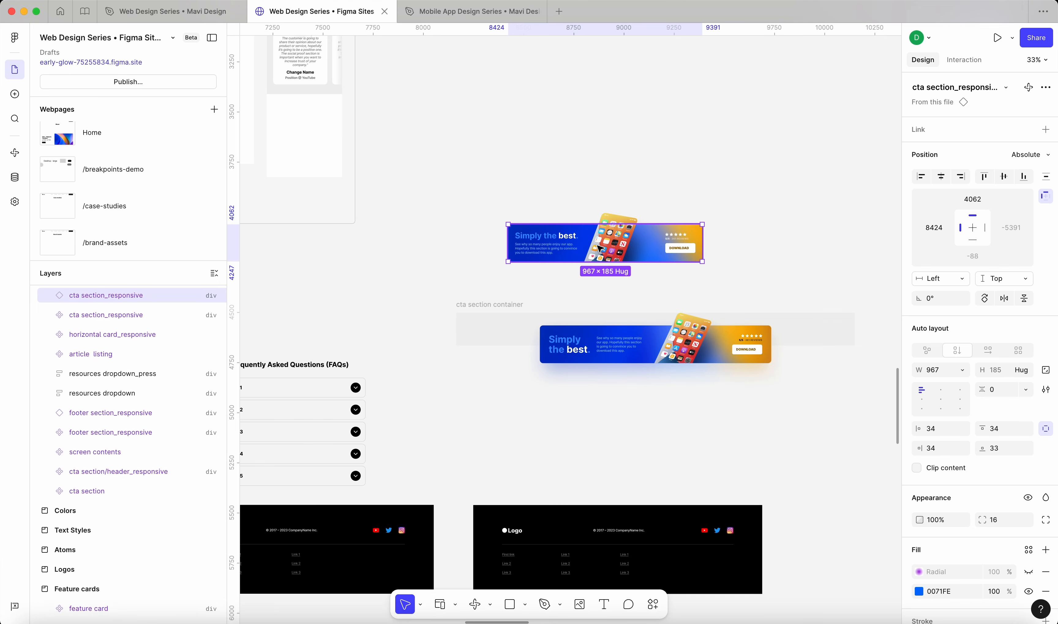
key("super+c")
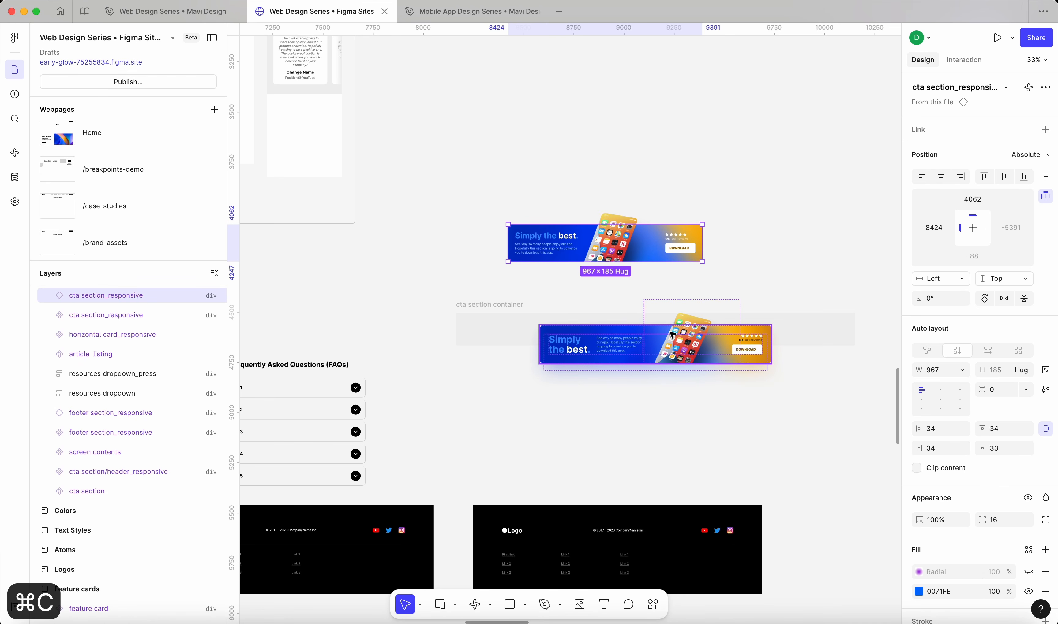
left_click(672, 348)
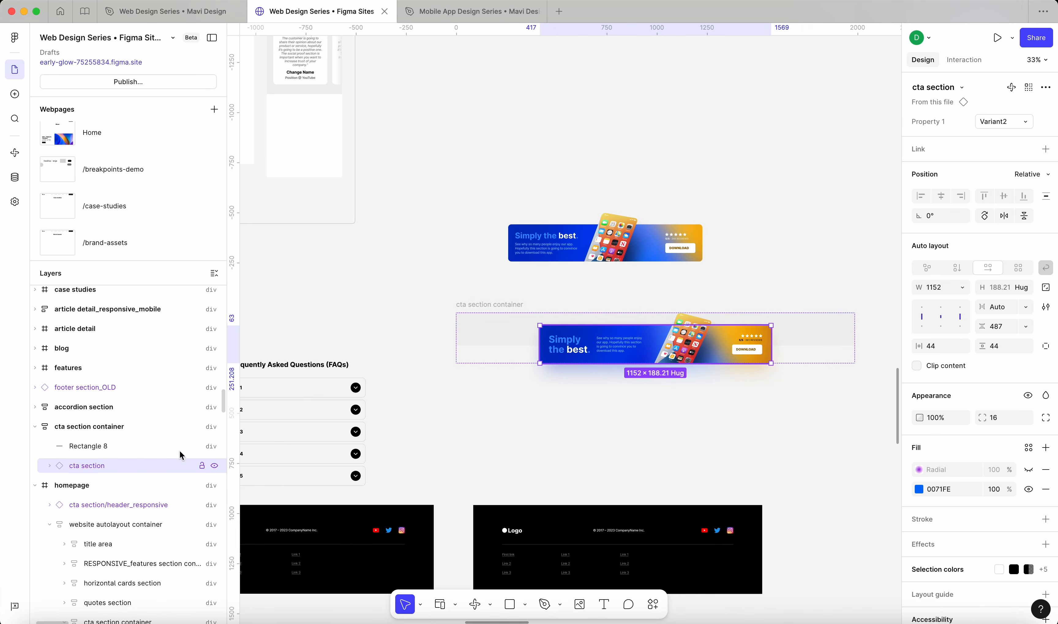
key("super+shift+r")
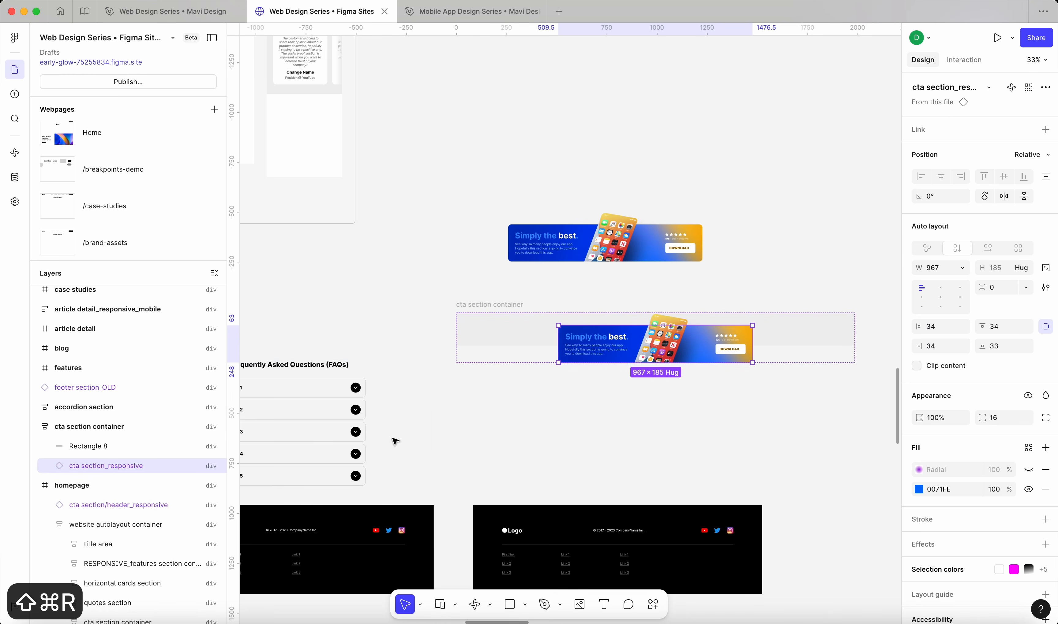
key("Escape")
Narrow the CTA section container to about 1422 and set the responsive CTA inside it to fill the container's width
left_click_drag(856, 343, 742, 352)
left_click(671, 352)
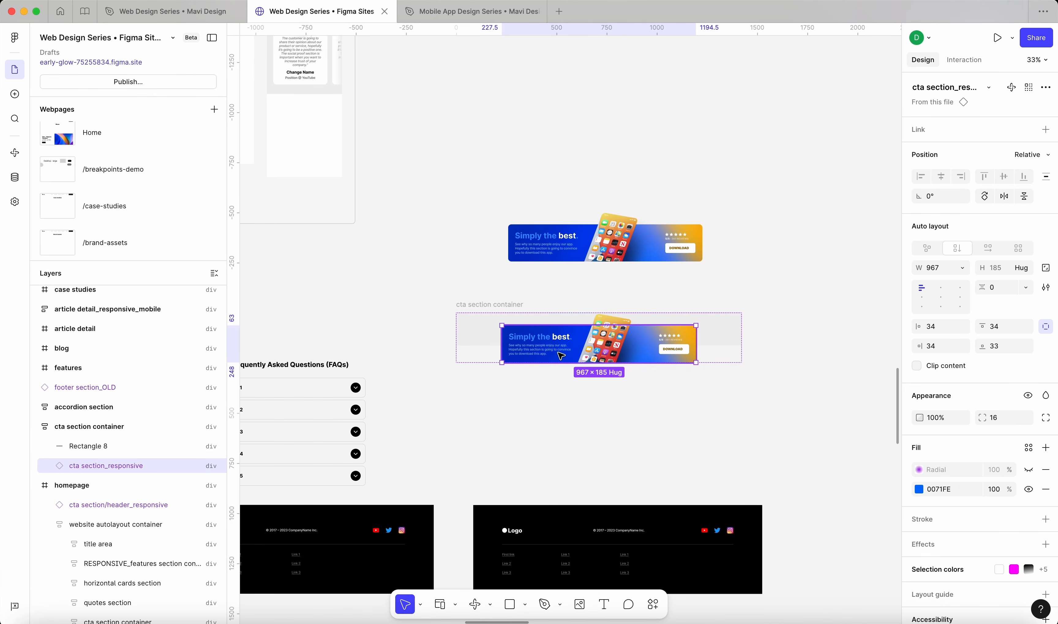
left_click(963, 272)
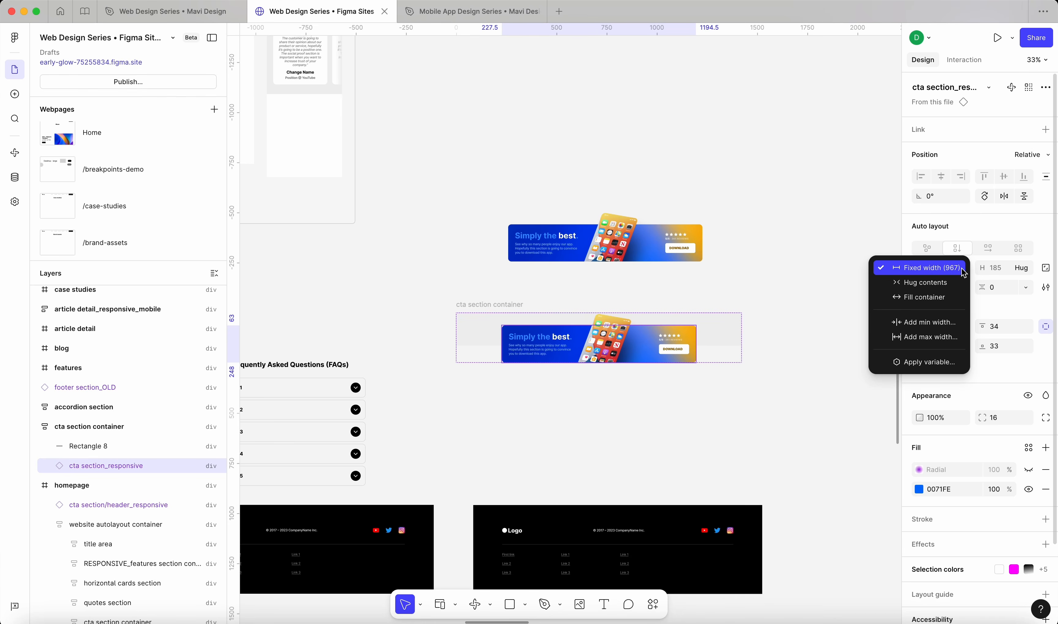
left_click(956, 297)
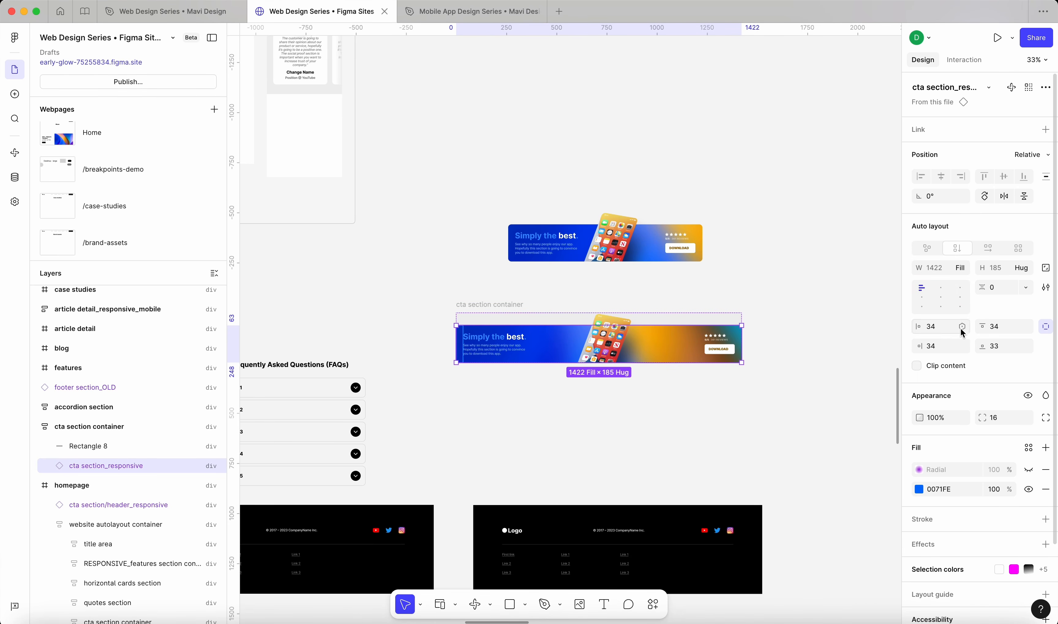
Limit the responsive CTA inside the container to a maximum width of 968
left_click(962, 271)
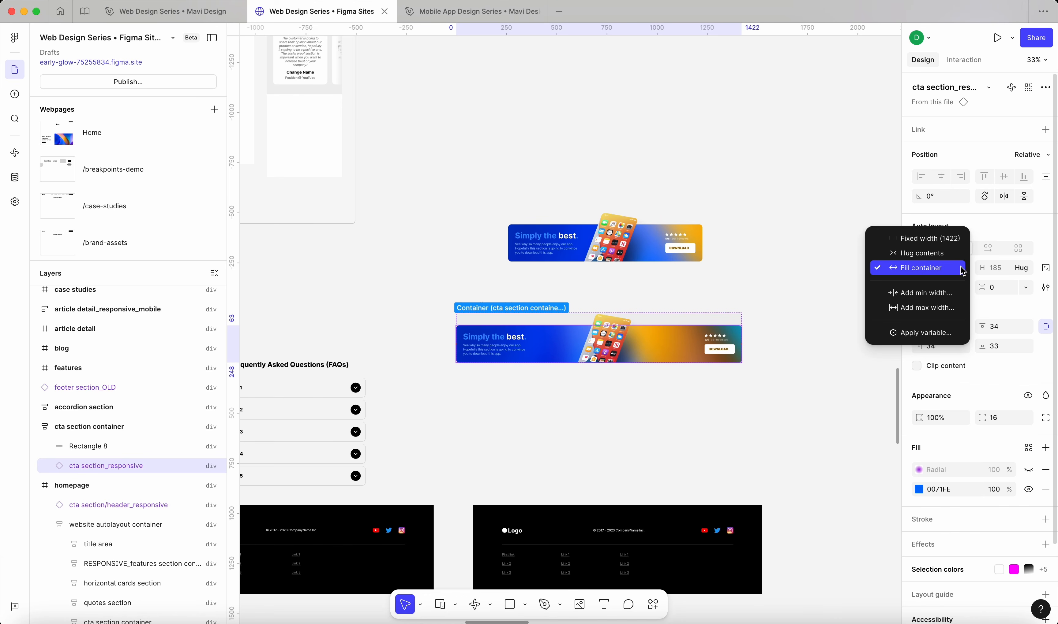
left_click(954, 309)
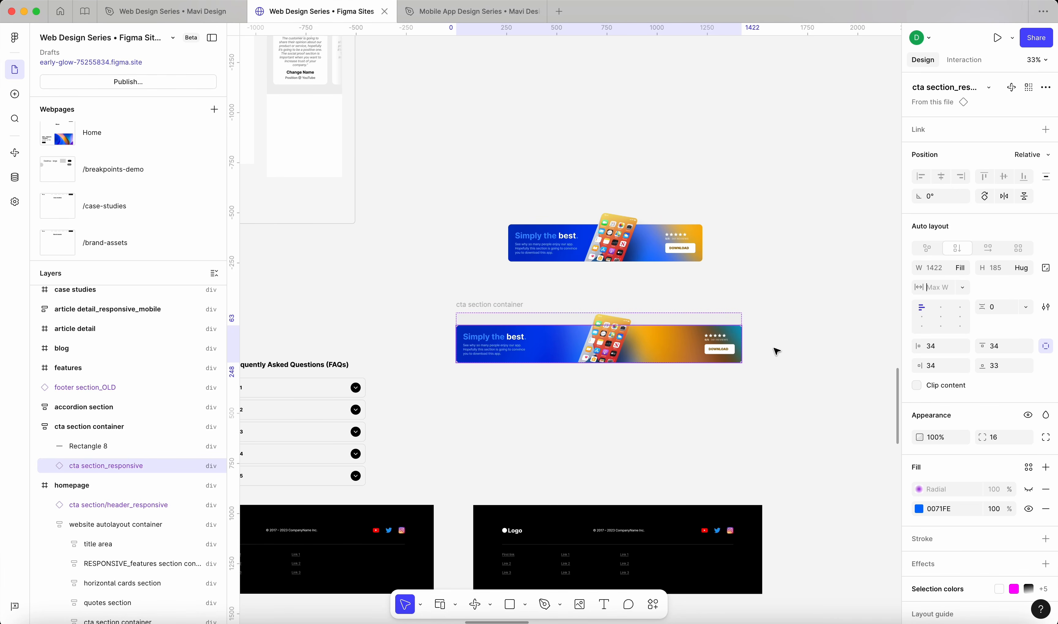
type("9")
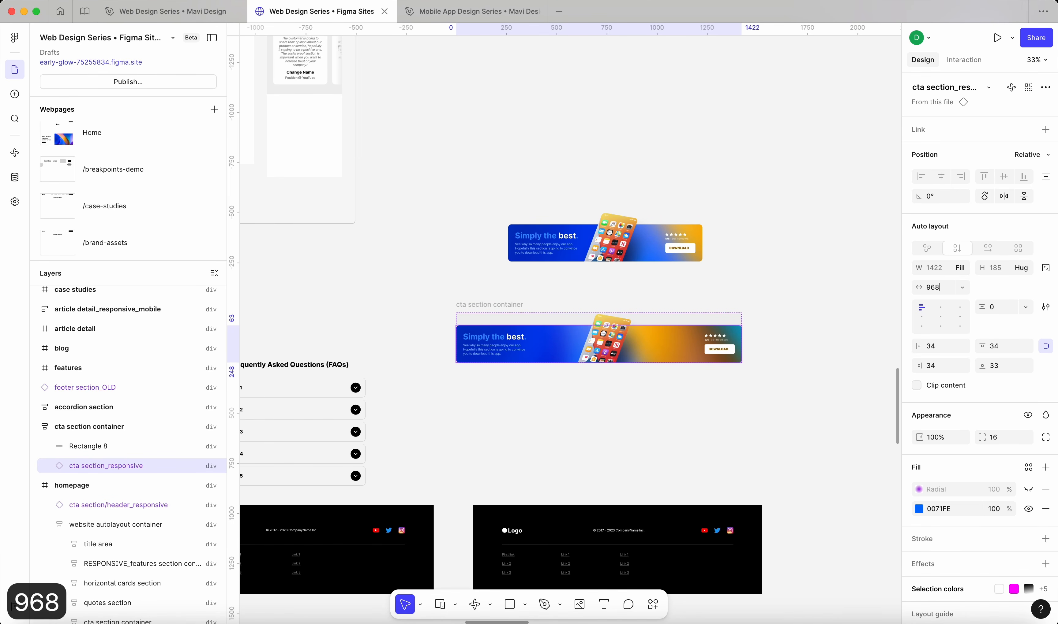
type("68")
key("Return")
left_click(600, 437)
Narrow the CTA section container to about 1334 from its left edge and set its horizontal padding to 24
left_click(475, 328)
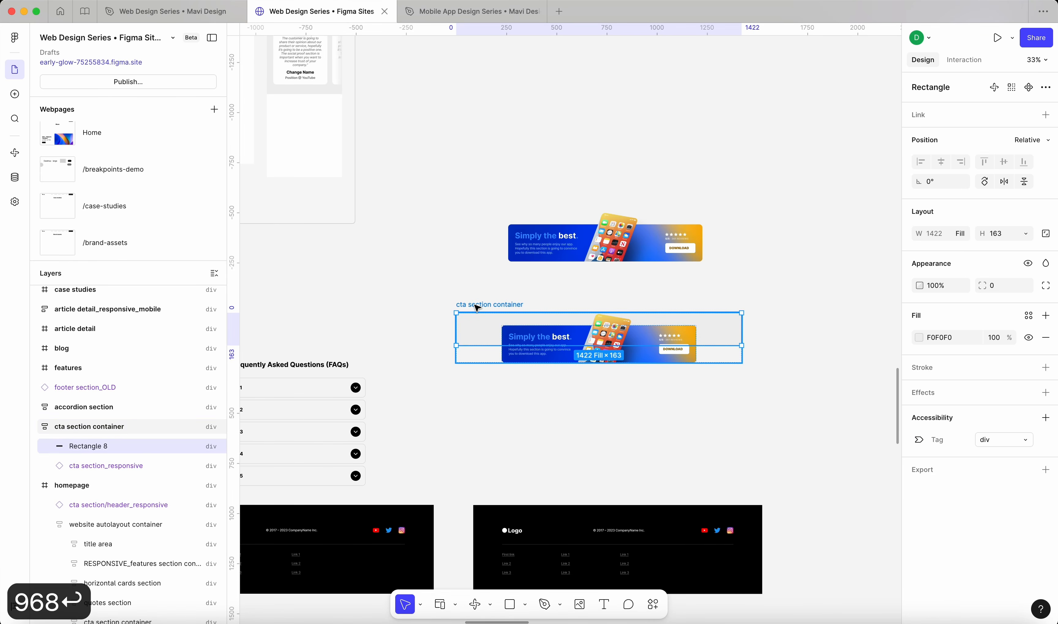
left_click(474, 305)
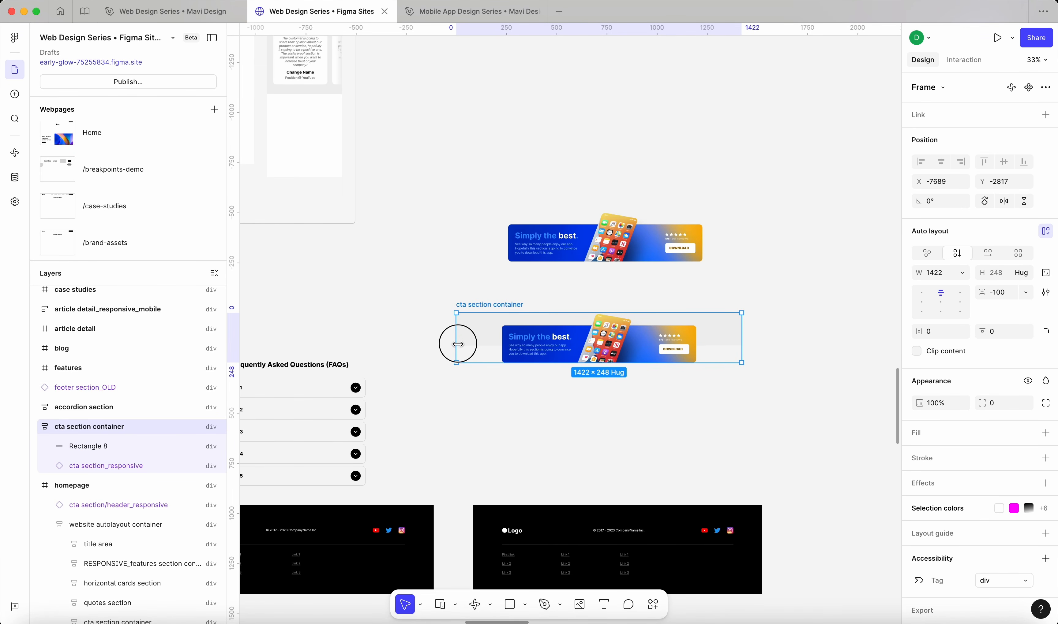
left_click_drag(458, 344, 481, 344)
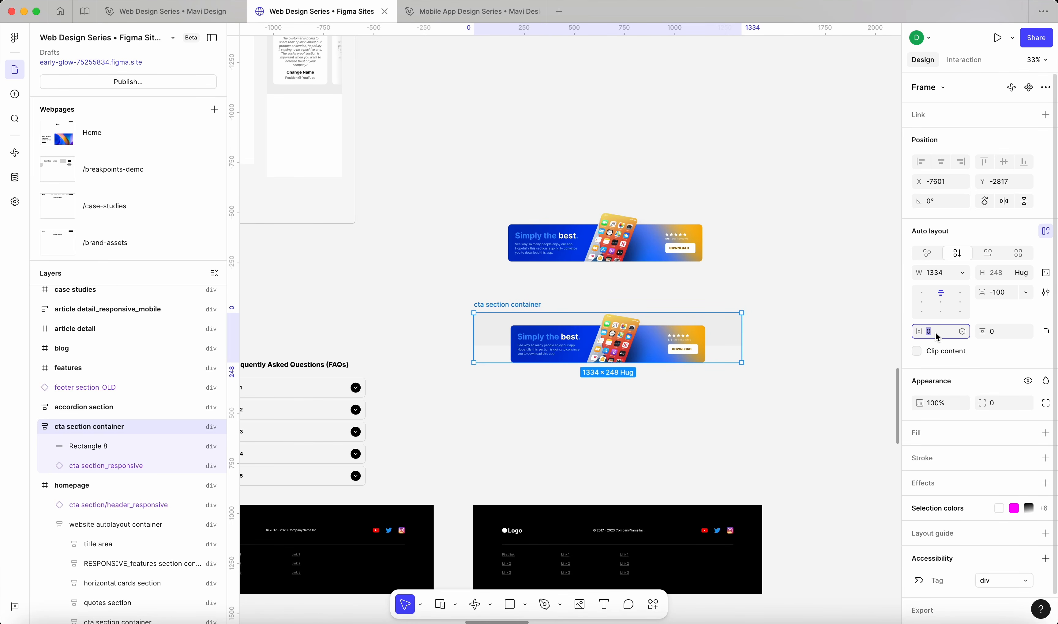
type("24")
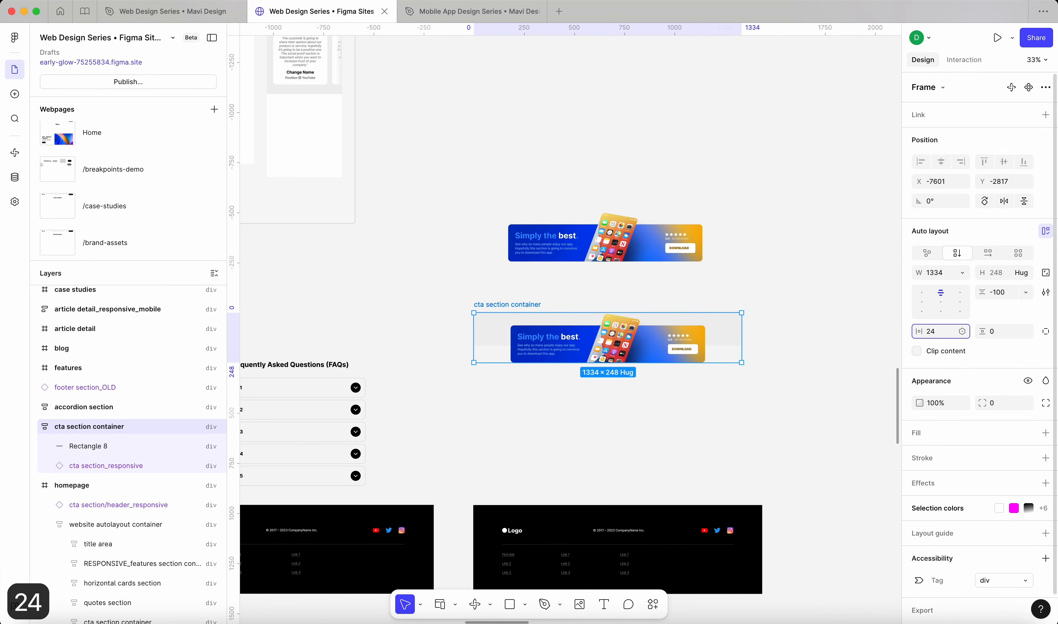
key("Return")
Widen the CTA section container to about 1483 and select its grey background rectangle
left_click(765, 337)
left_click(538, 303)
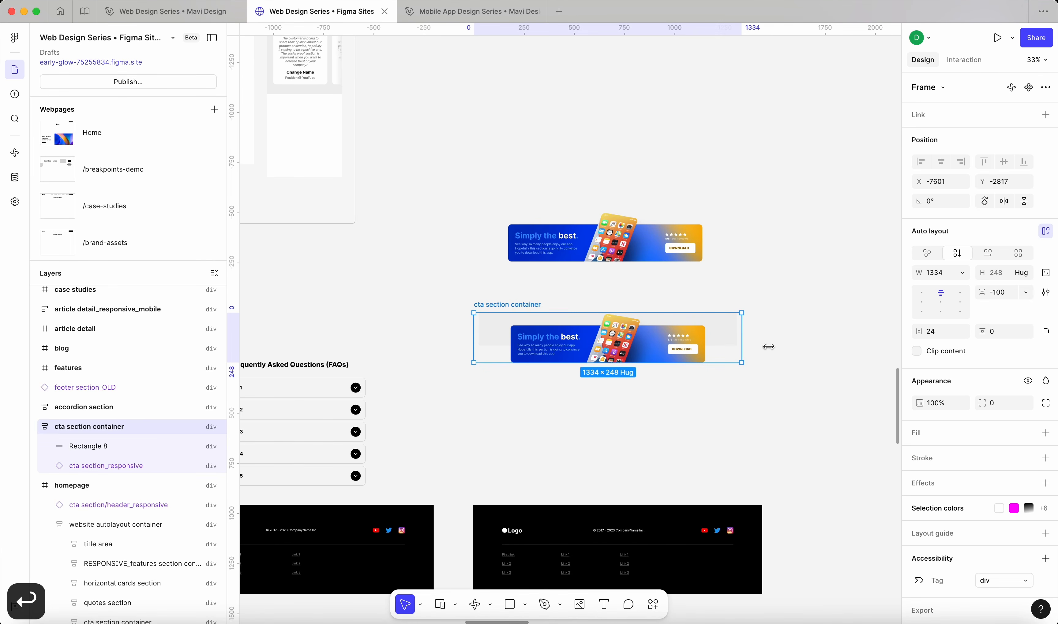
left_click_drag(737, 350, 787, 343)
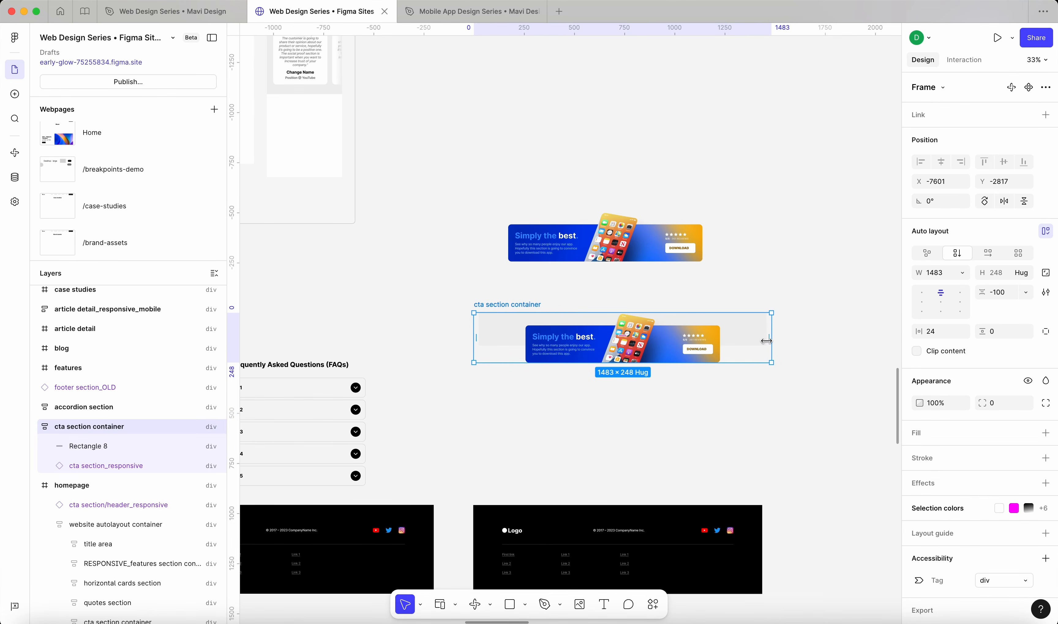
scroll(613, 326, "up", 4)
left_click(435, 336)
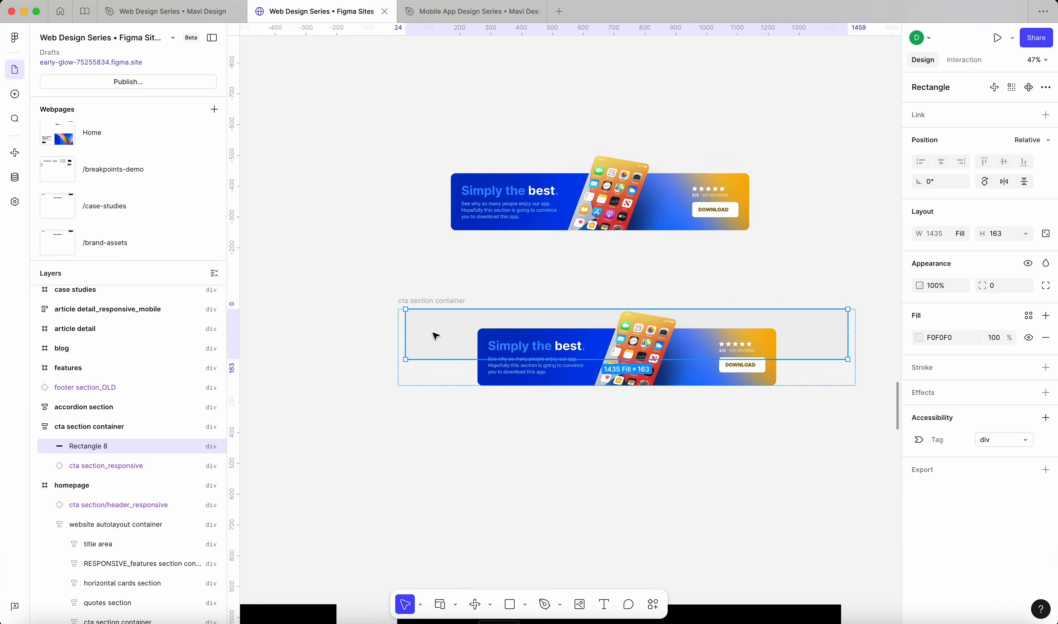
scroll(435, 336, "up", 3)
scroll(436, 336, "right", 2)
scroll(436, 337, "up", 1)
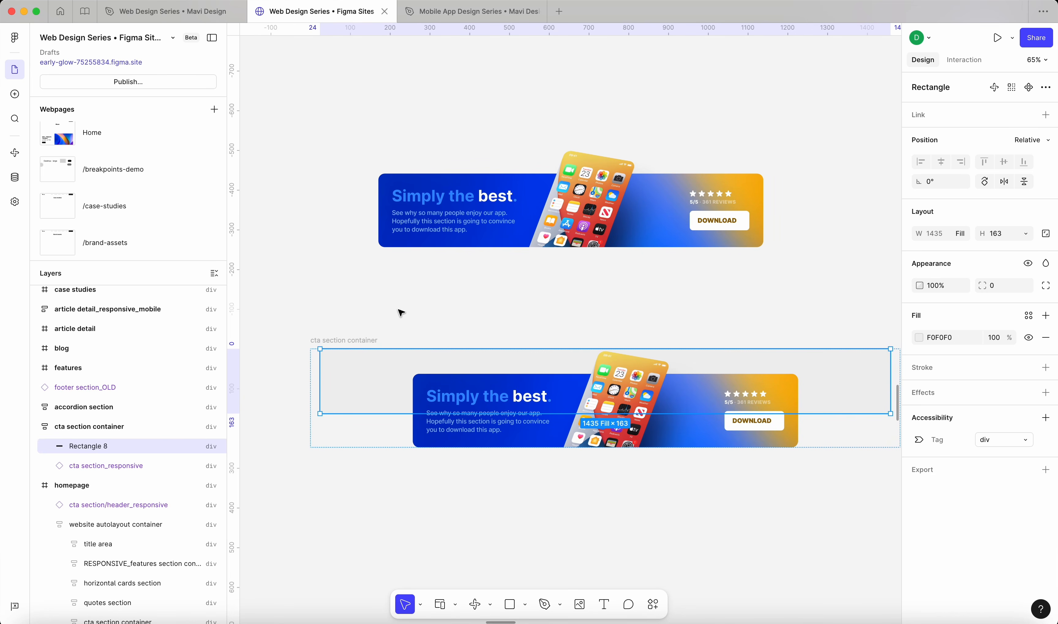
Try to undo the last four changes to the CTA section container
key("super+z")
key("super+z")
key("super+z")
key("super+z")
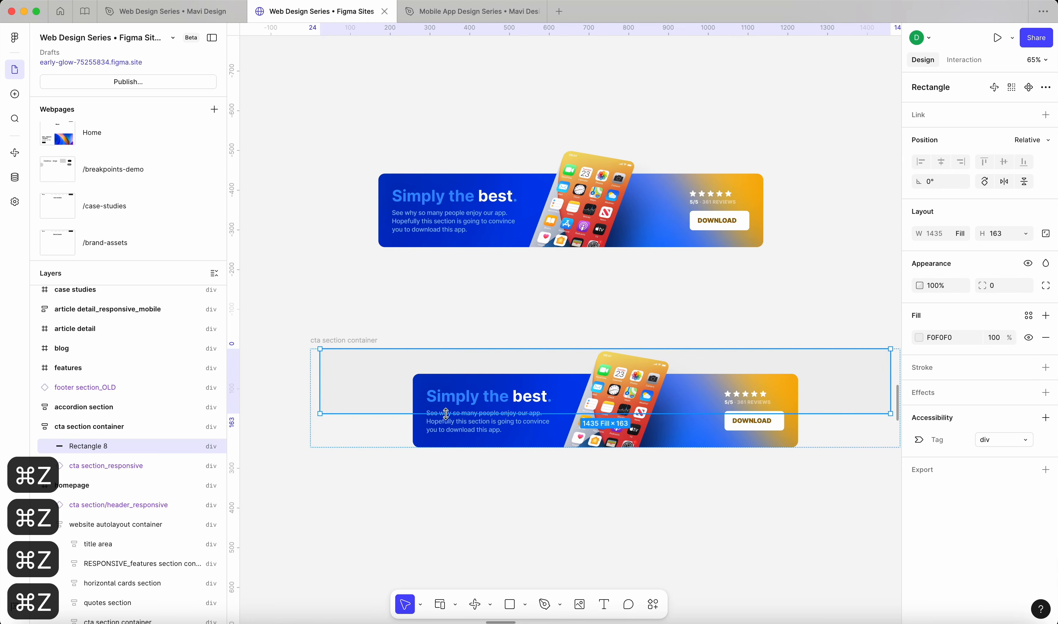
Move the grey background rectangle out of the CTA section container onto the empty canvas below it
scroll(373, 307, "down", 4)
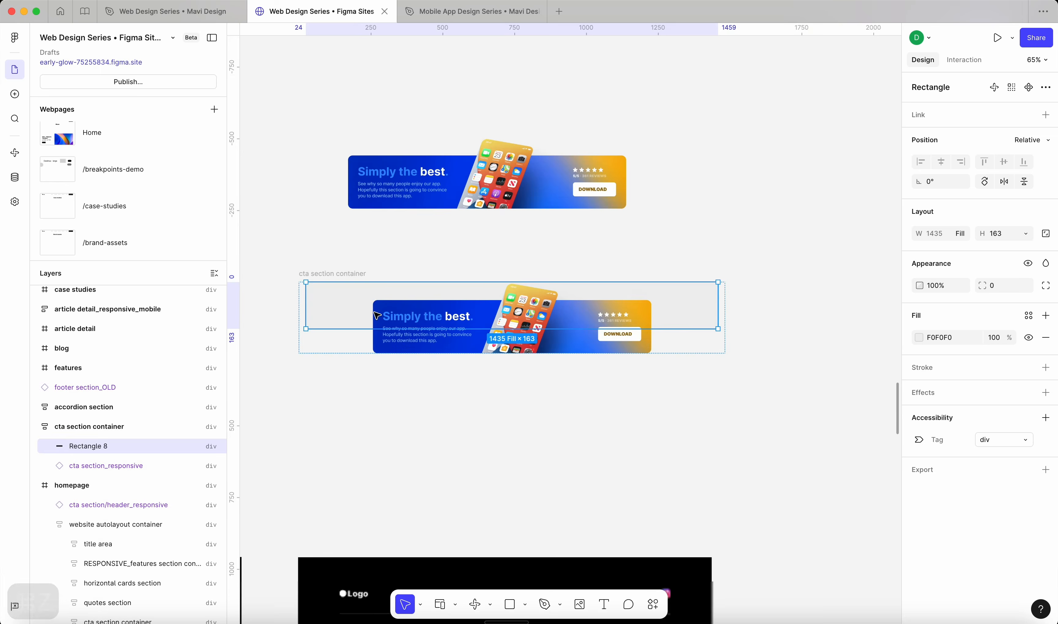
scroll(376, 315, "down", 3)
left_click_drag(335, 288, 365, 401)
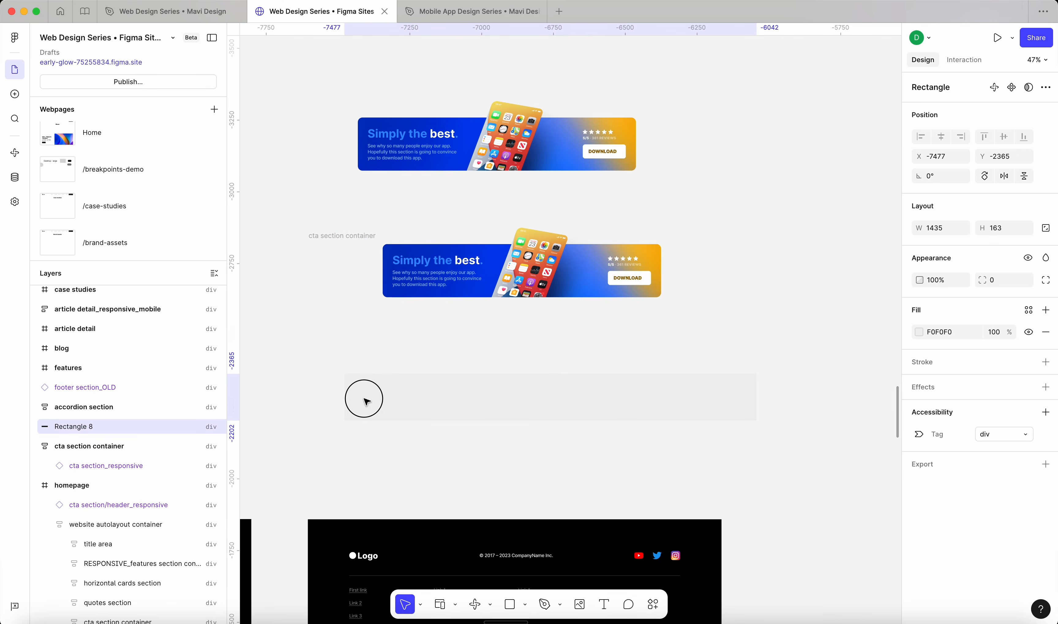
Set the CTA section container's top padding to 48 and move the grey rectangle up close beneath the container
left_click(347, 237)
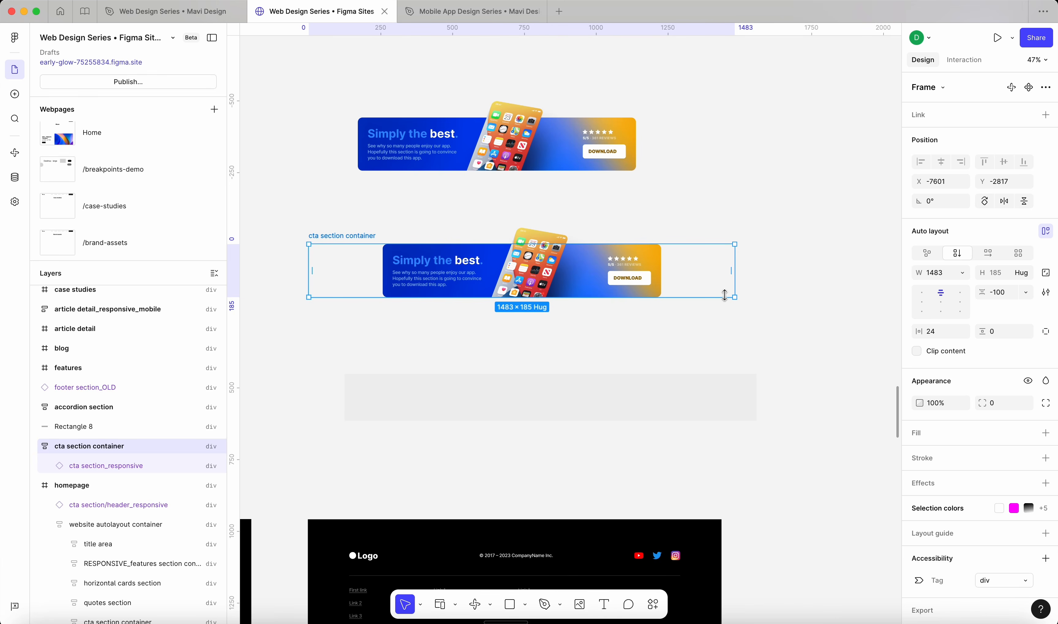
scroll(618, 329, "left", 3)
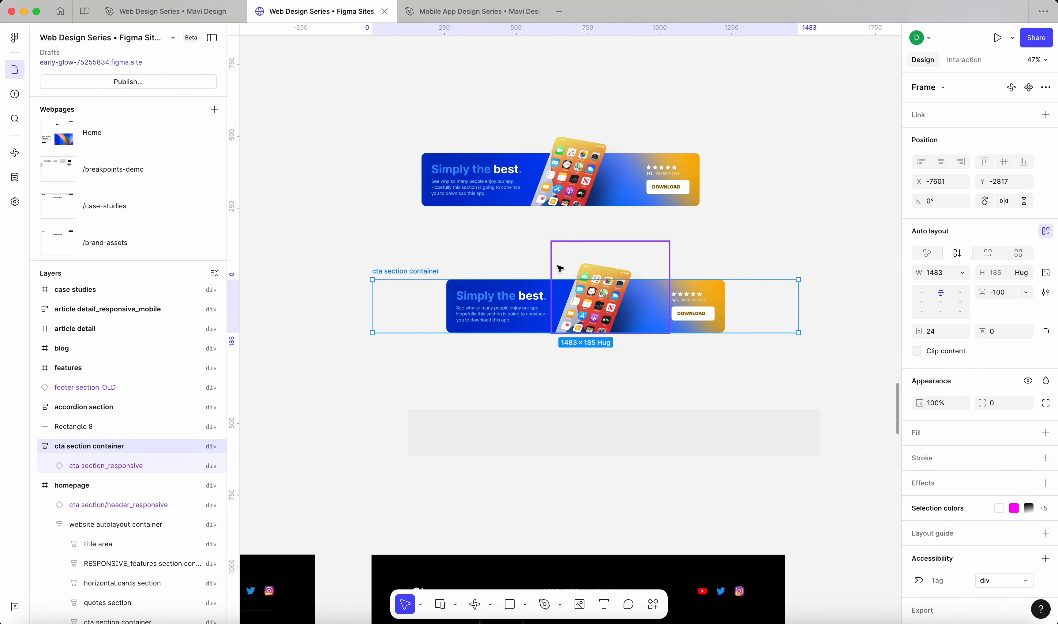
scroll(600, 274, "up", 5)
scroll(684, 346, "down", 4)
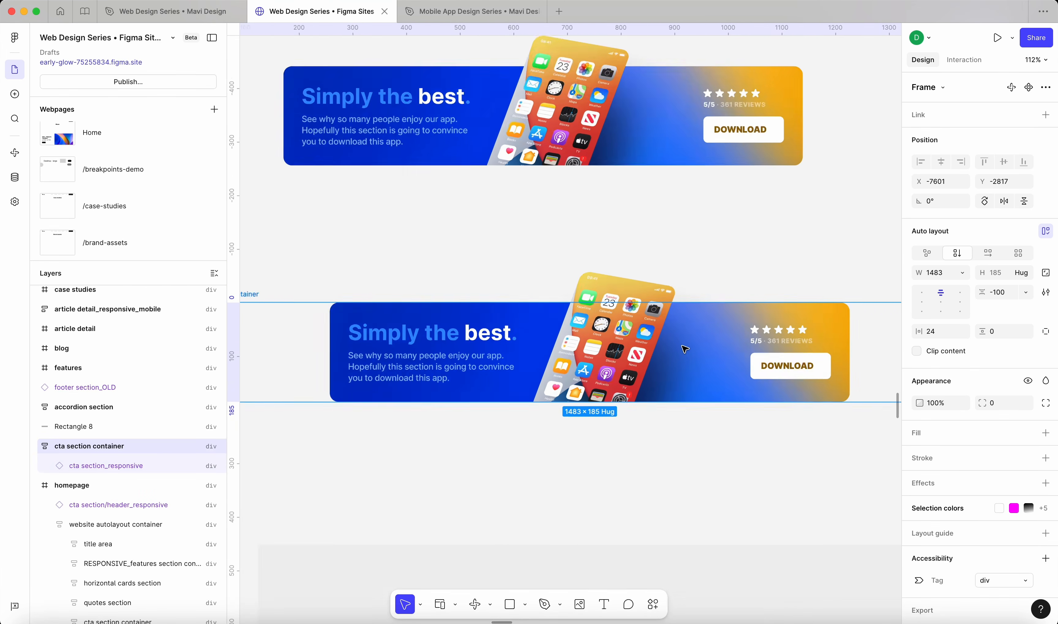
left_click(1046, 333)
type("40")
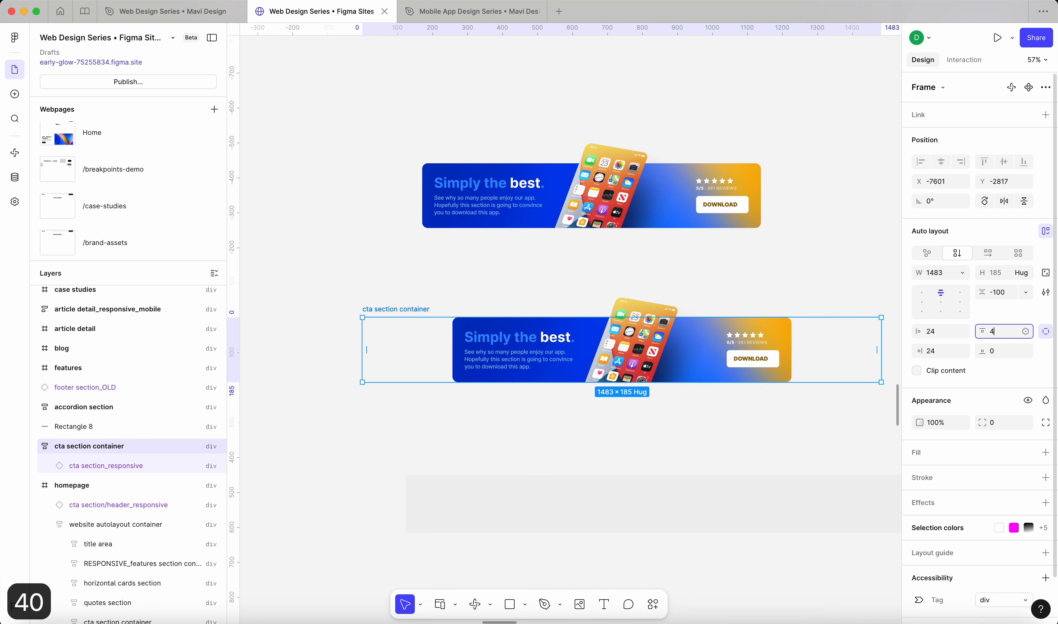
key("Return")
key("shift+Up")
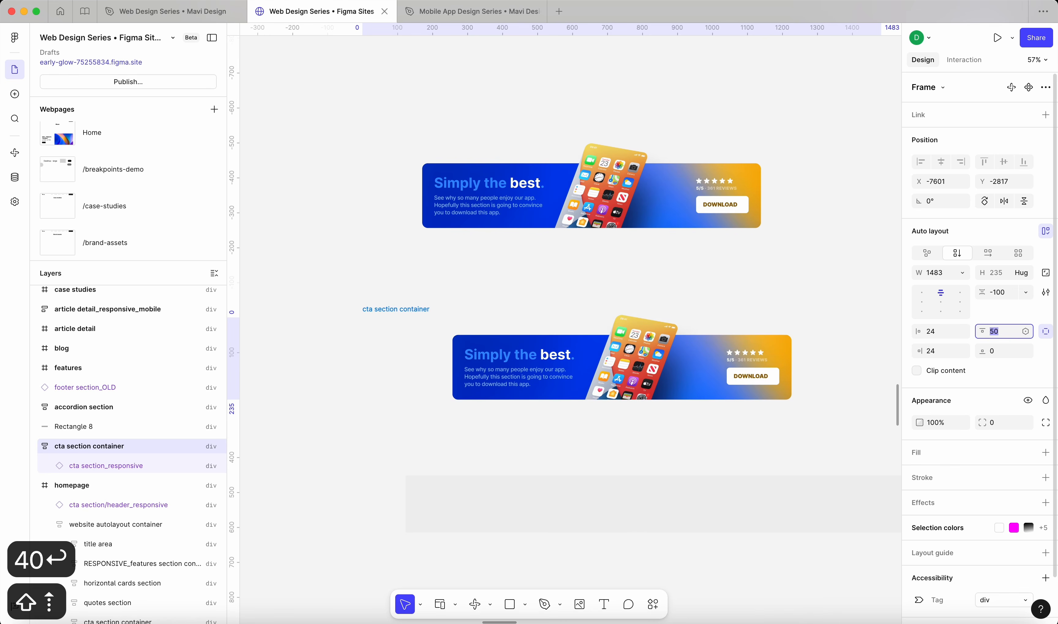
key("Down")
key("Down")
key("Return")
scroll(378, 362, "down", 1)
left_click_drag(577, 508, 551, 463)
Add a linear gradient fill to the CTA section container, running vertically from its top edge to its bottom edge
left_click(393, 366)
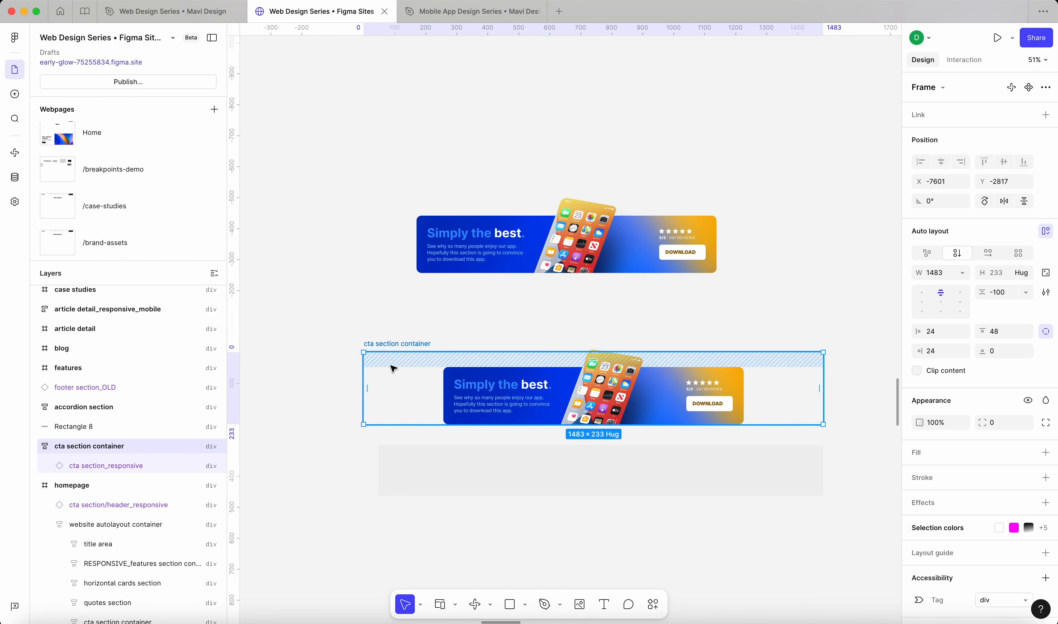
left_click(1046, 453)
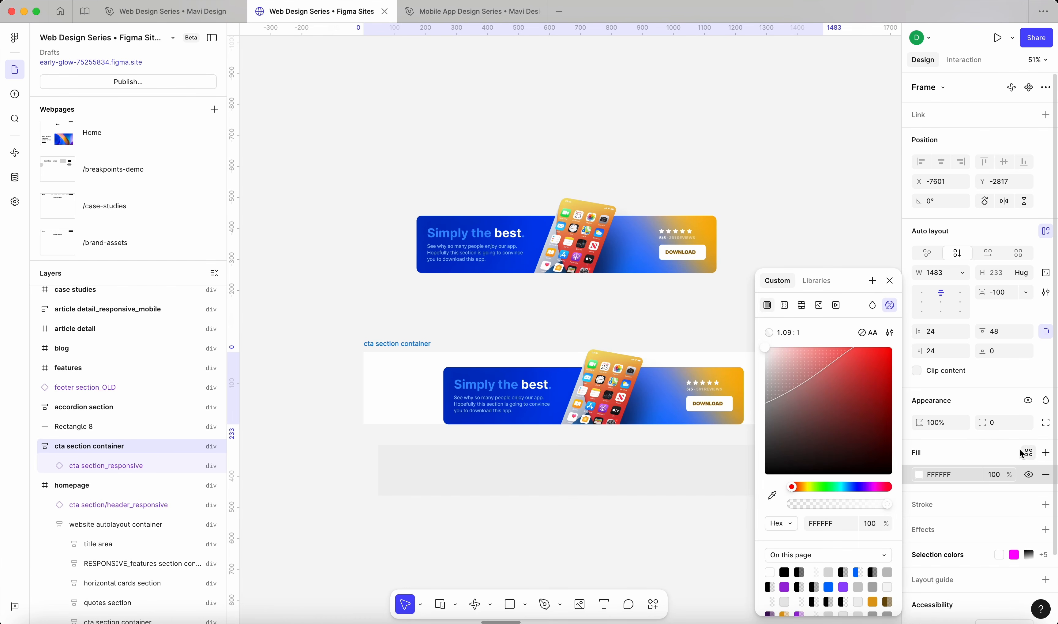
left_click(788, 310)
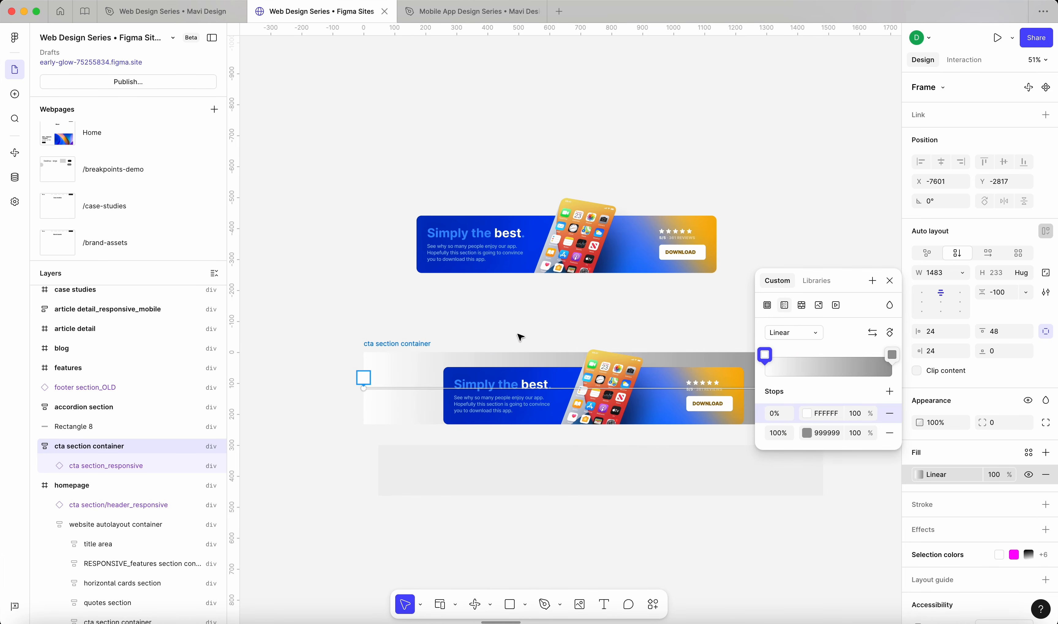
scroll(520, 338, "right", 5)
left_click_drag(688, 380, 456, 415)
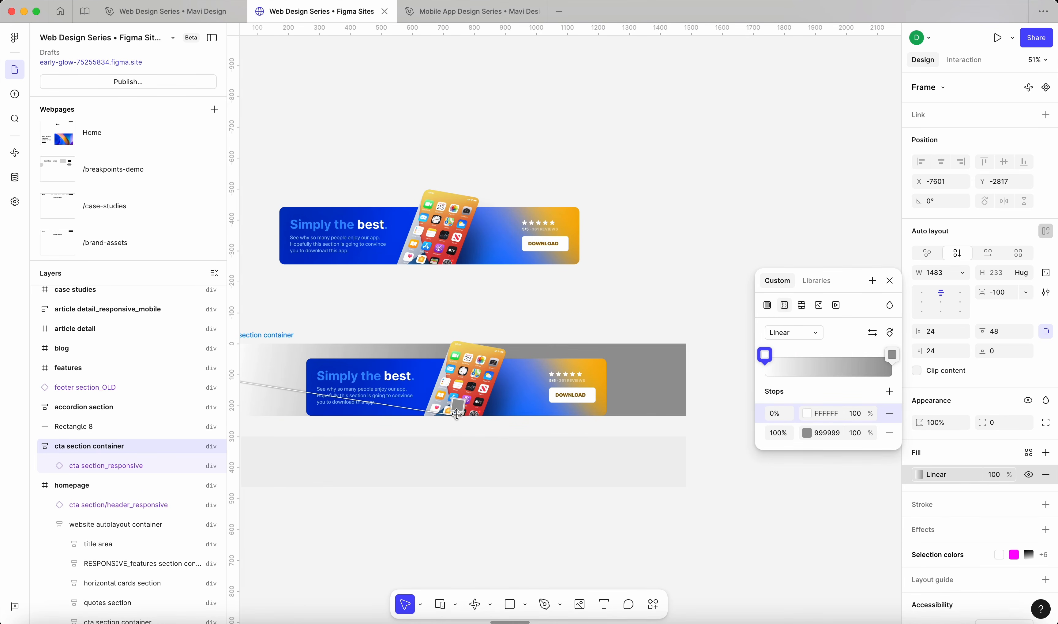
scroll(458, 407, "left", 4)
left_click_drag(327, 382, 555, 348)
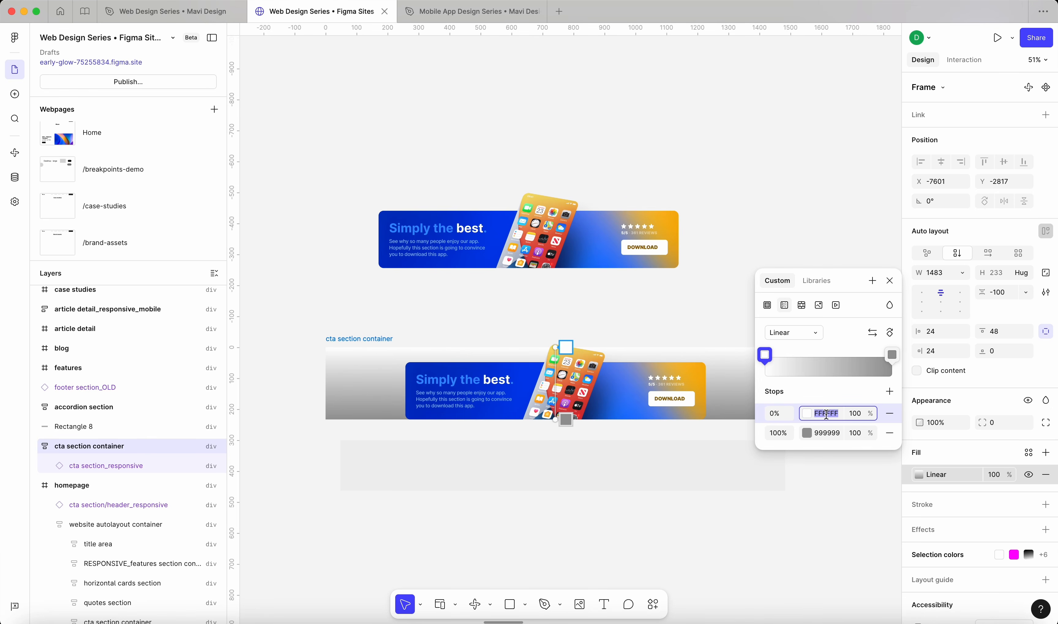
Set both gradient stops to F0F0F0 and the end stop's opacity to 0%
type("f0f0f0")
left_click(834, 433)
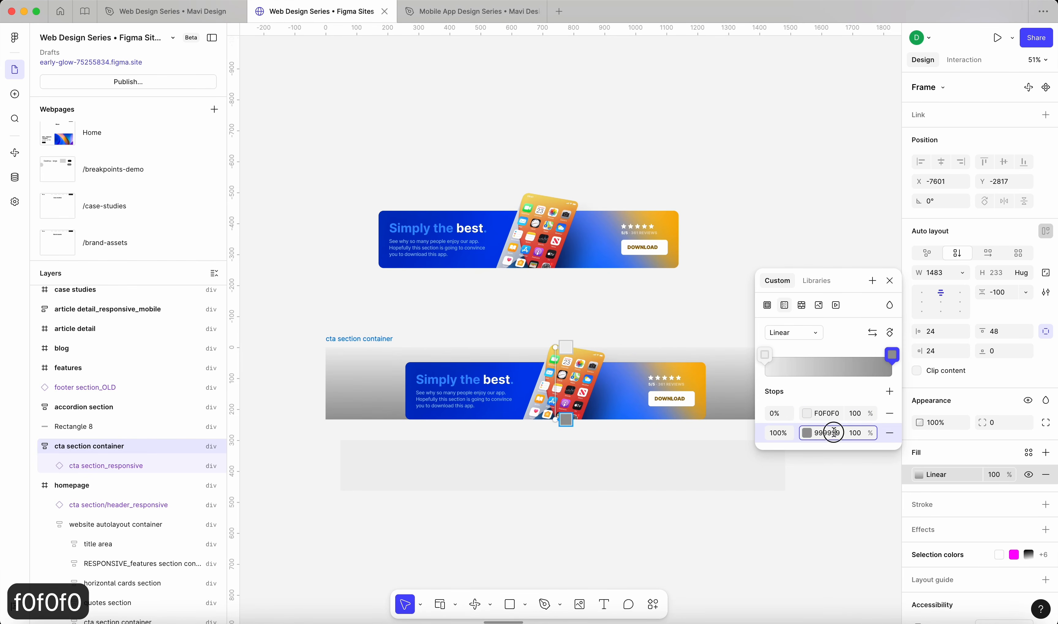
left_click(832, 416)
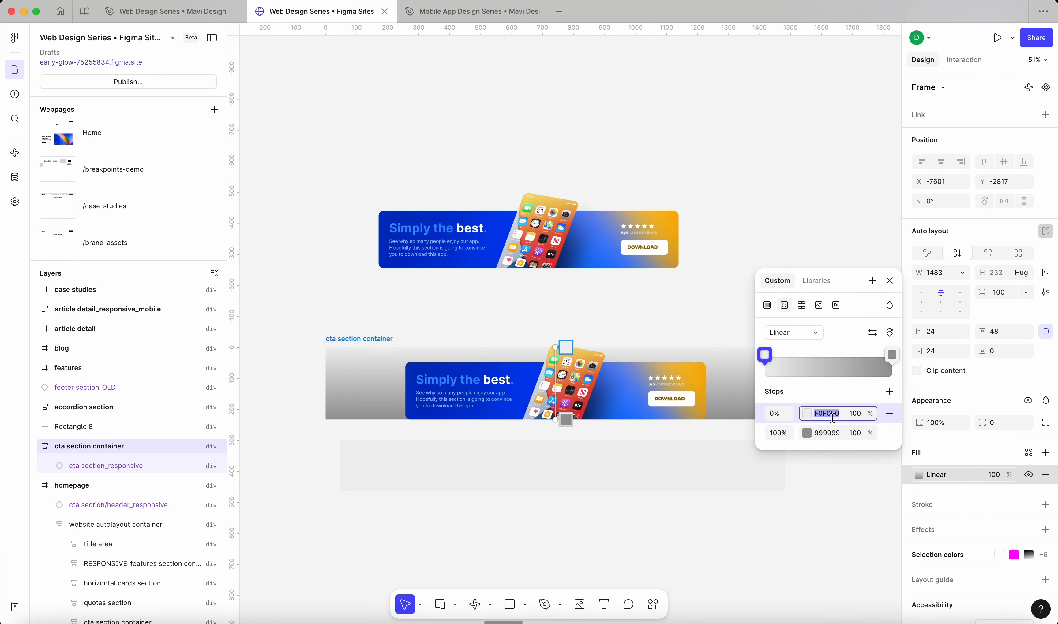
key("super+c")
left_click(835, 432)
key("super+v")
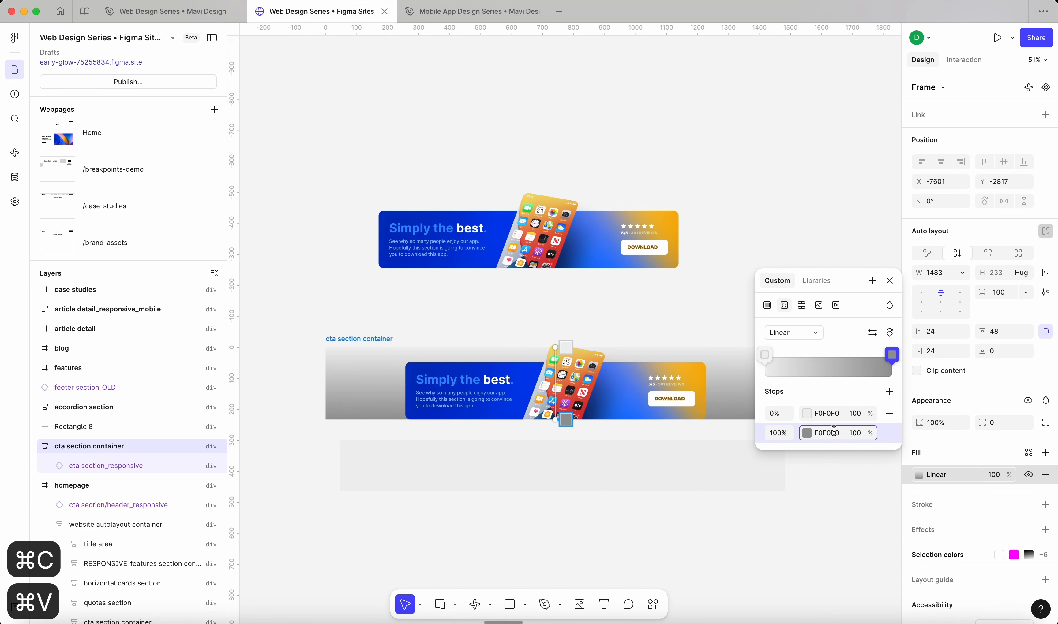
left_click(862, 434)
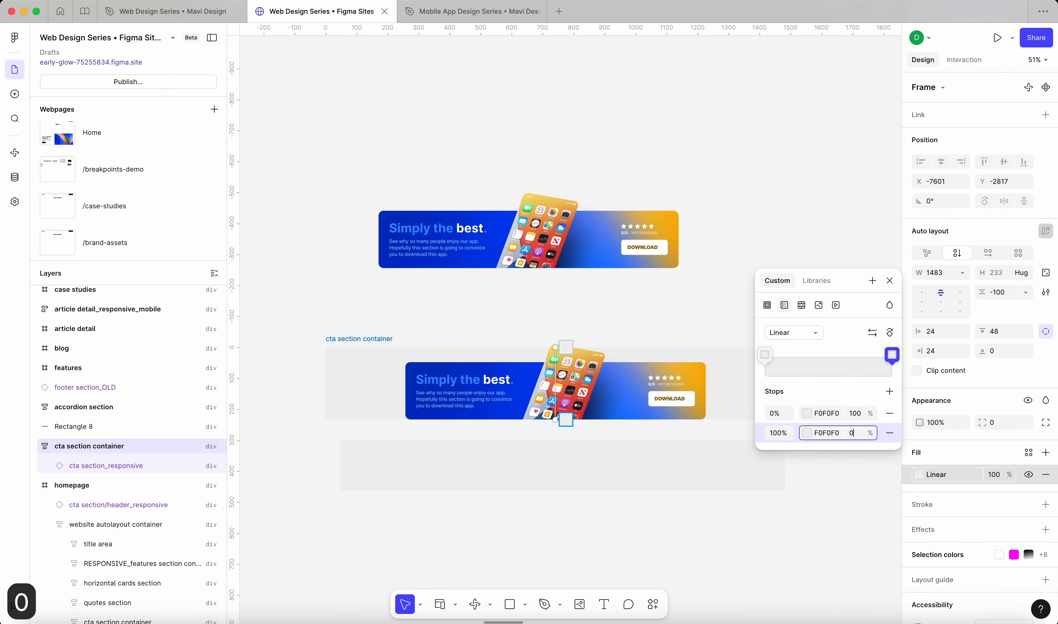
key("Return")
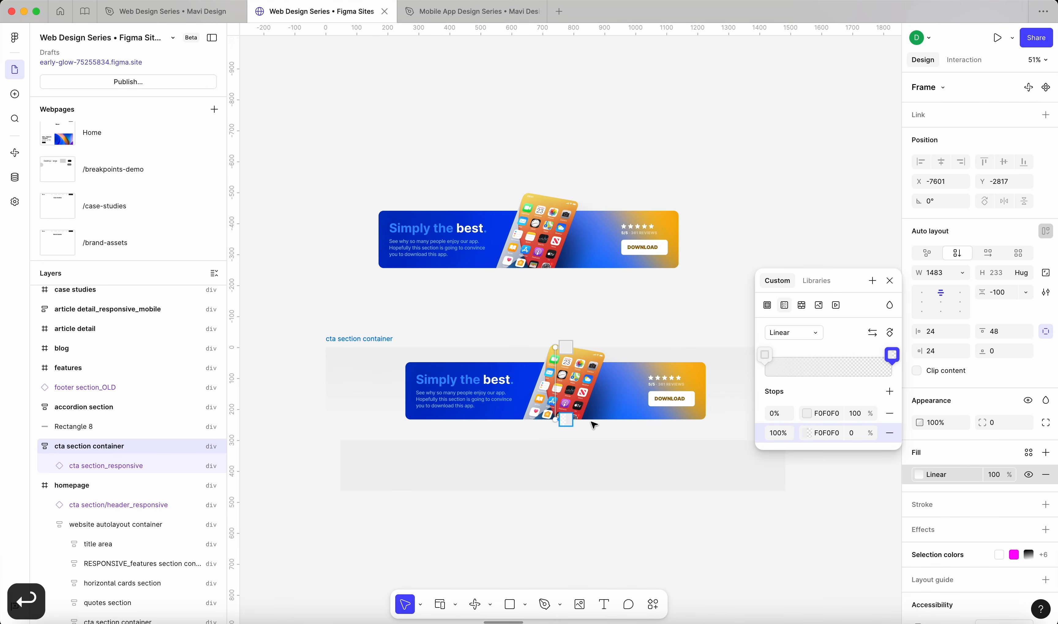
Create a hard halfway edge in the gradient by placing its stops at 49.9% and 50.1%
scroll(533, 406, "up", 5)
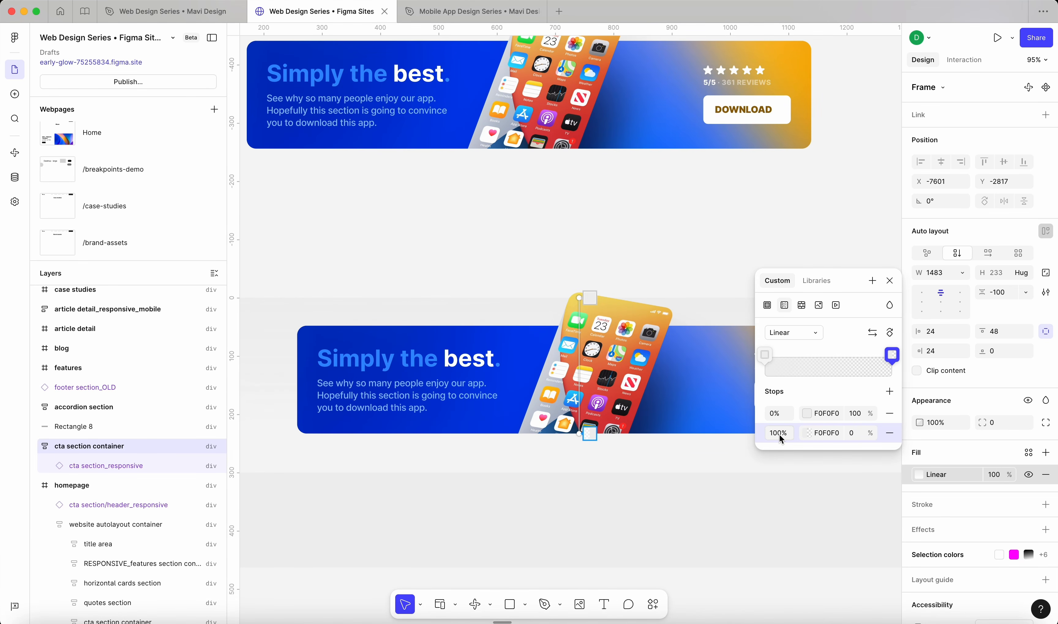
left_click(773, 413)
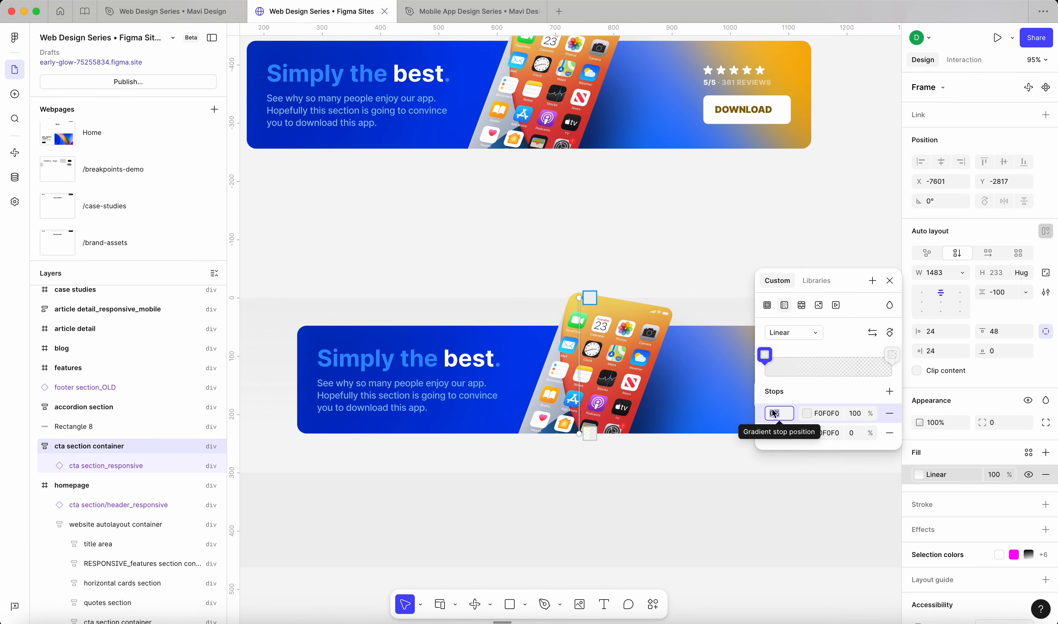
scroll(669, 462, "left", 3)
scroll(669, 462, "down", 1)
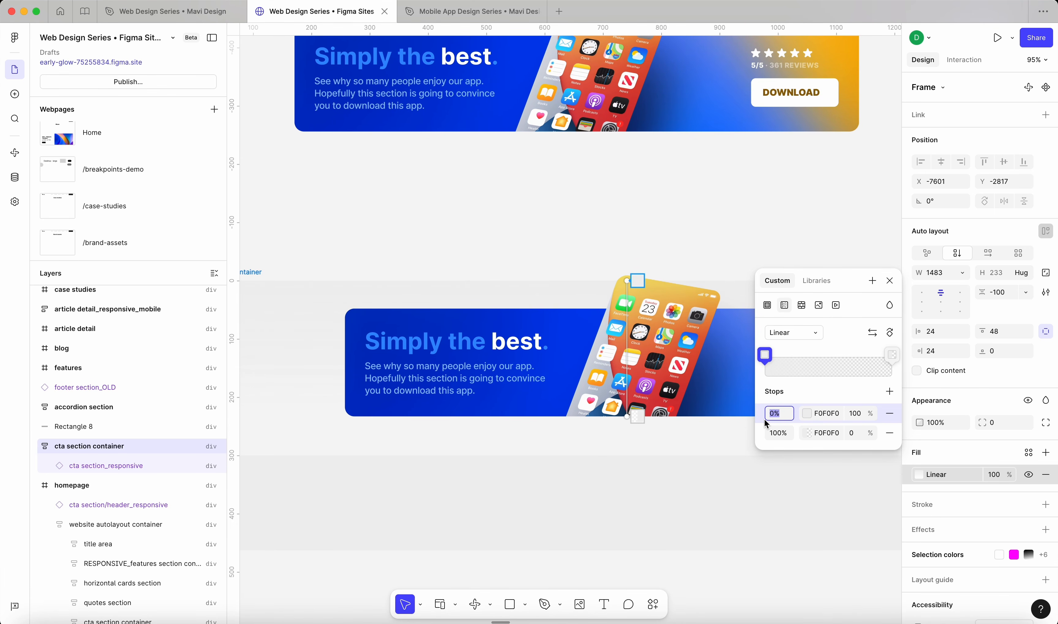
type("49.9")
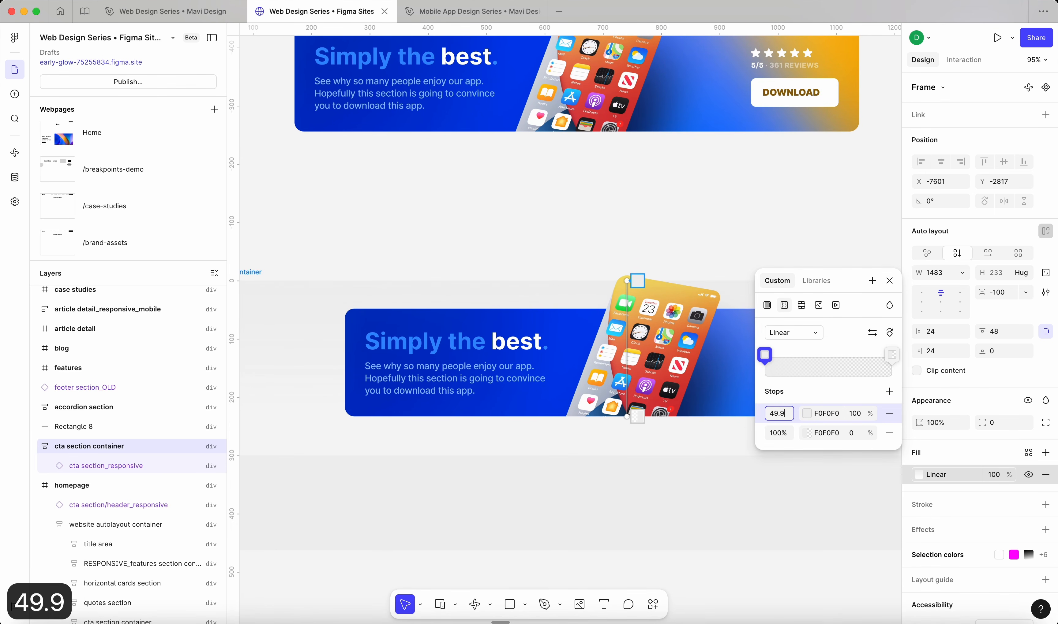
key("Return")
left_click(778, 434)
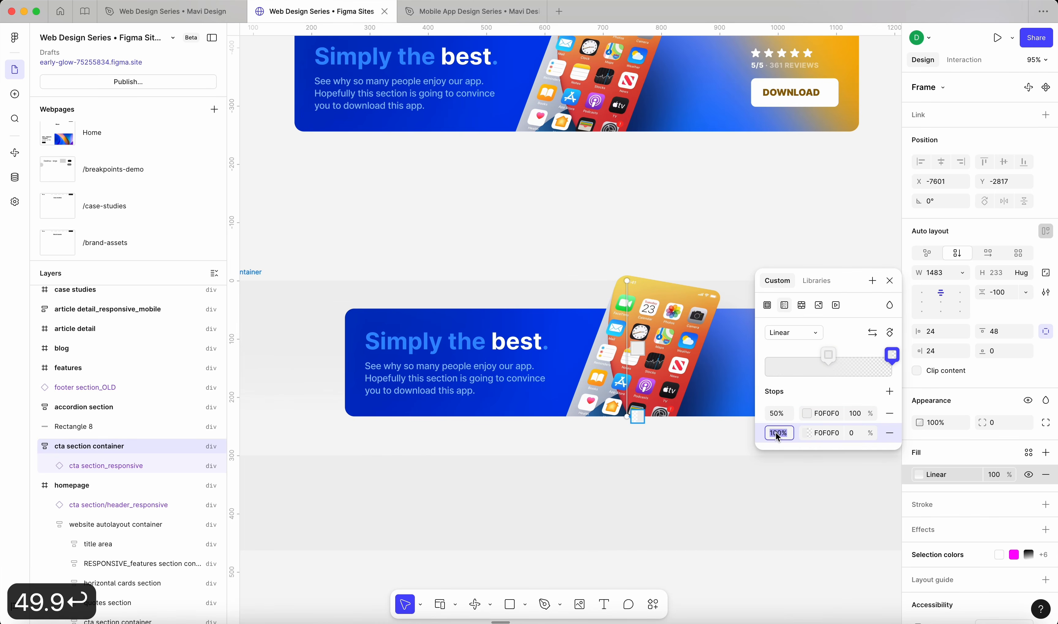
type("50.1")
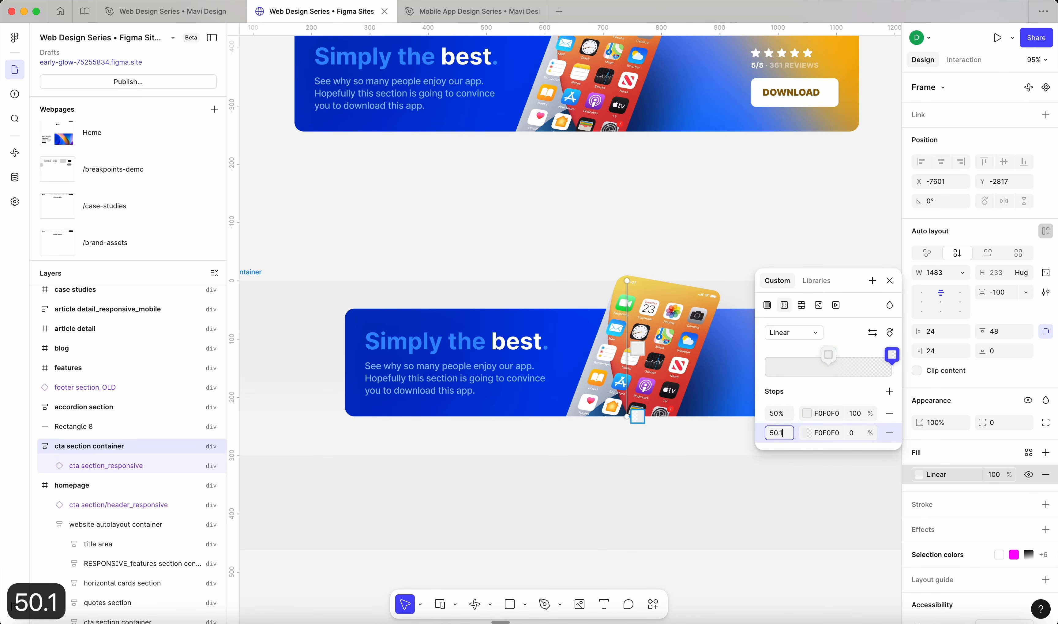
key("Return")
left_click(537, 219)
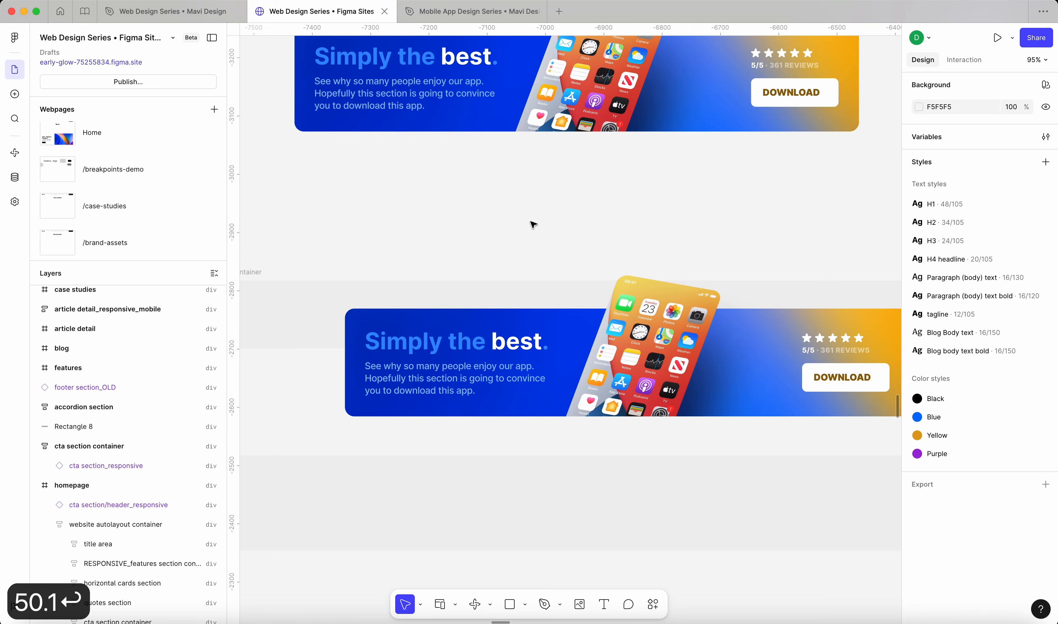
Add a black fill beneath the CTA section container's gradient and raise its opacity to 70%
scroll(394, 302, "up", 15)
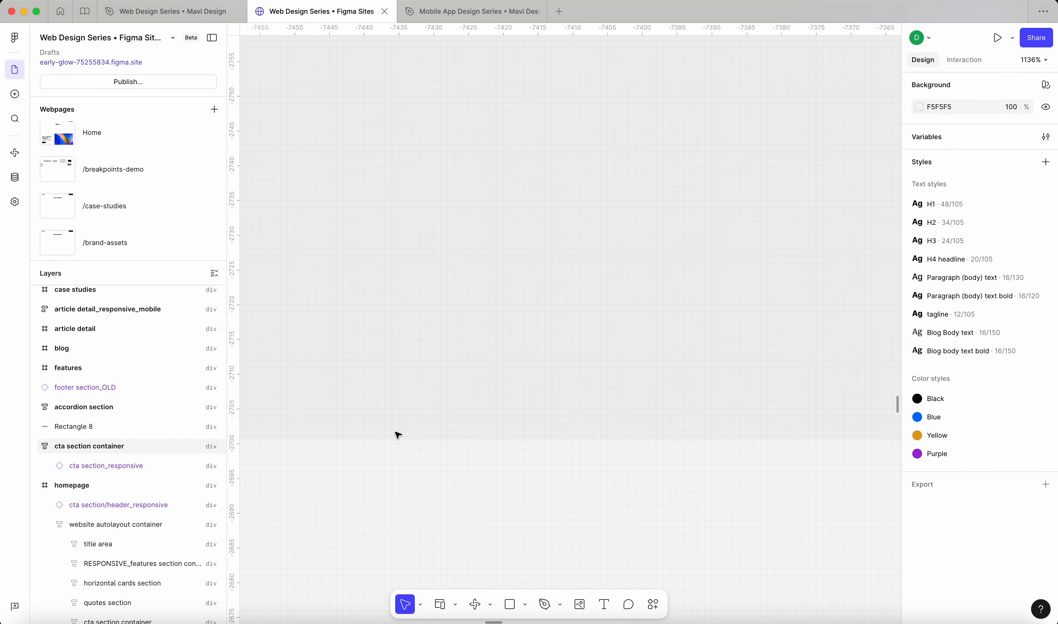
scroll(461, 456, "down", 15)
left_click(461, 456)
scroll(395, 393, "up", 2)
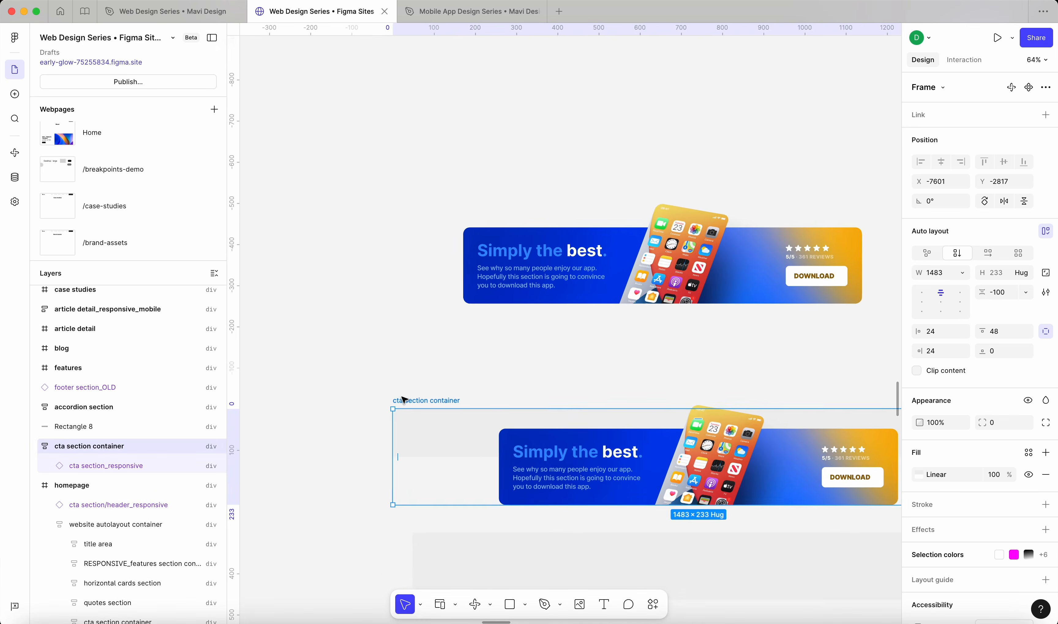
left_click(917, 475)
left_click_drag(913, 477, 908, 498)
left_click(990, 494)
key("shift+Up")
key("shift+Up")
key("shift+Up")
key("shift+Up")
key("shift+Up")
Examine the gradient's hard edge against the black fill and remove the black fill from the CTA section container
scroll(356, 445, "up", 8)
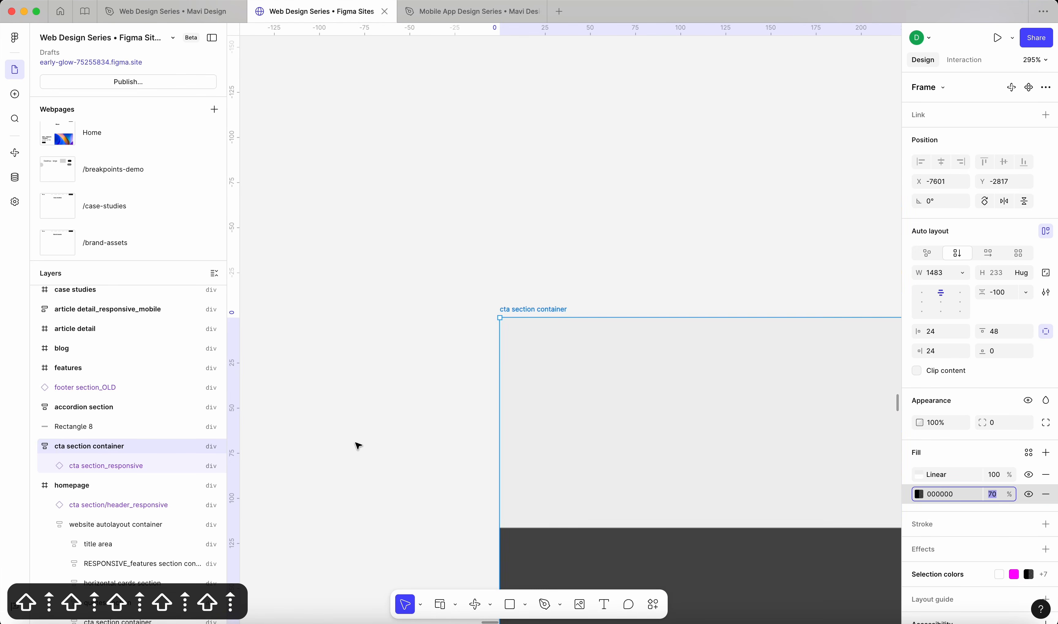
scroll(538, 508, "up", 10)
scroll(539, 508, "down", 10)
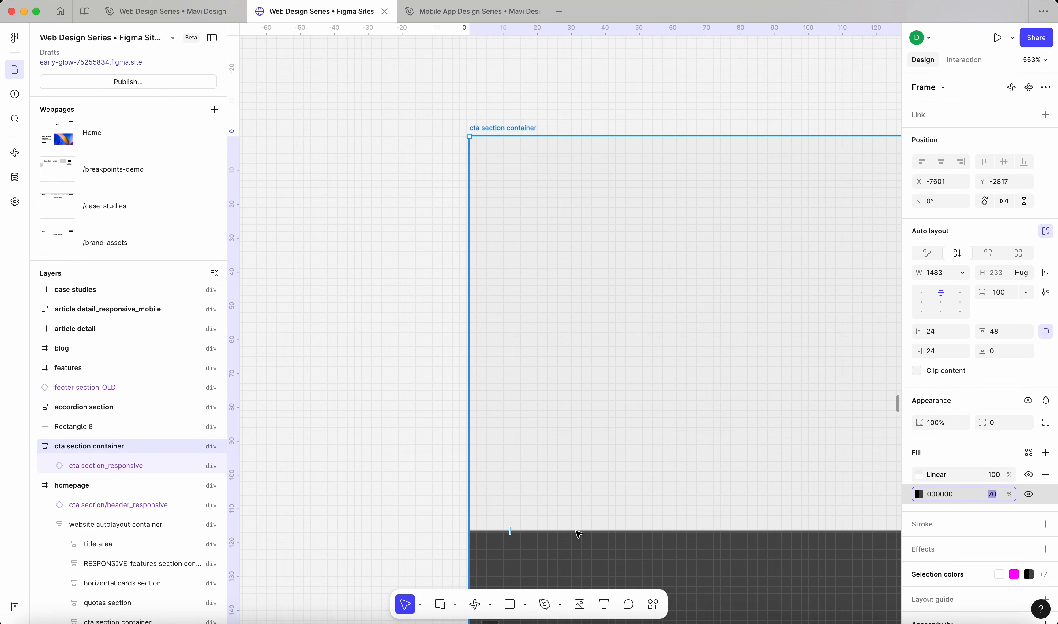
scroll(569, 506, "down", 8)
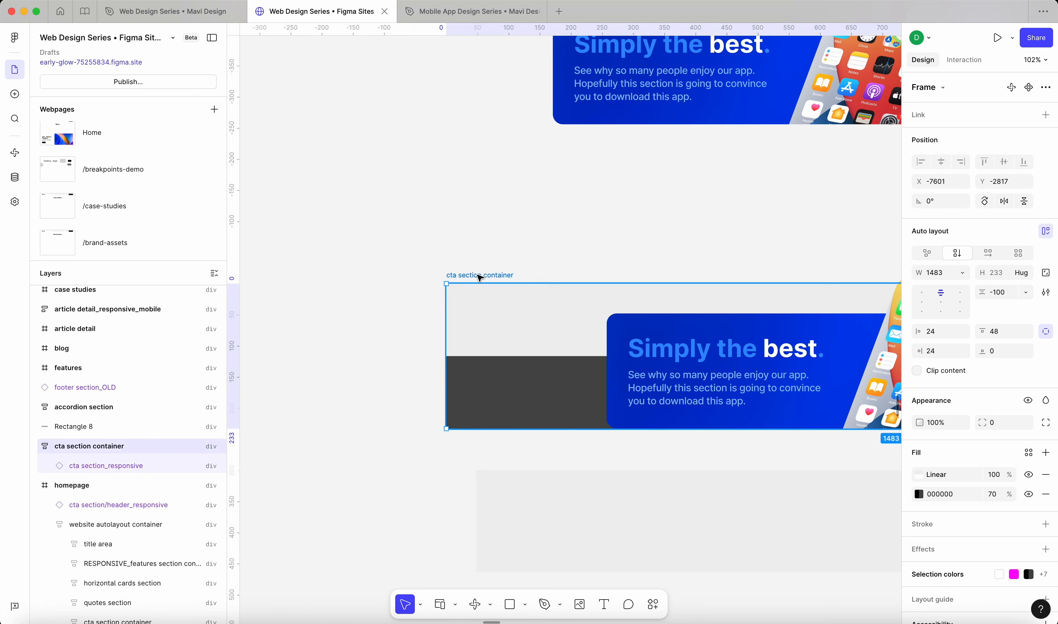
left_click(1046, 495)
Move the CTA section container to empty canvas beside the original CTA banner and narrow it to 501 wide
scroll(570, 356, "down", 6)
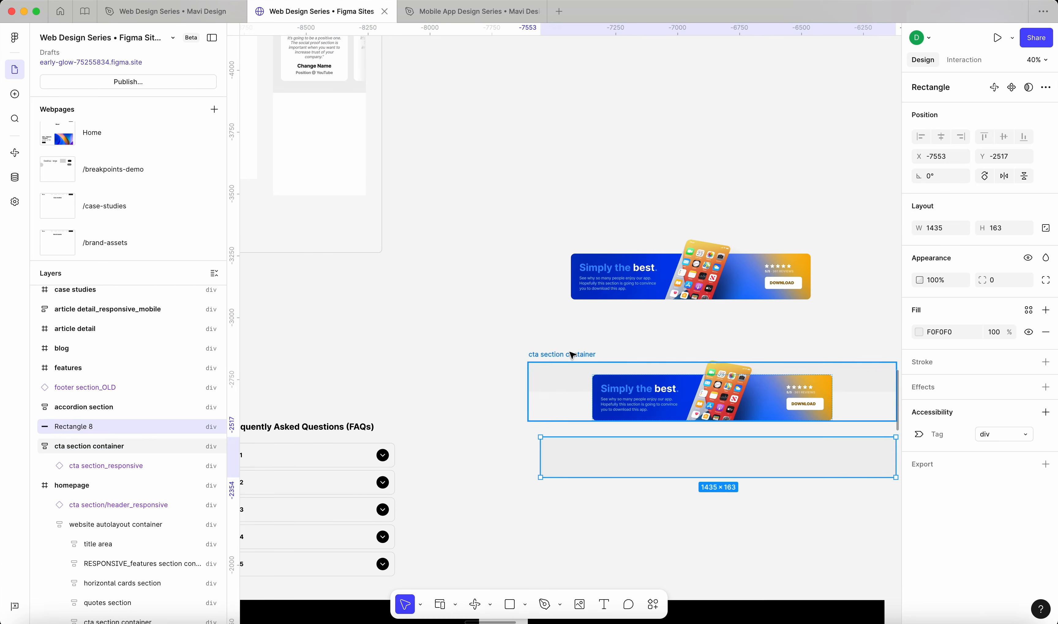
left_click_drag(803, 297, 560, 330)
left_click_drag(470, 262, 746, 190)
Examine the gradient's halfway edge in the side padding of the narrowed CTA section container
scroll(751, 189, "right", 3)
scroll(798, 231, "up", 5)
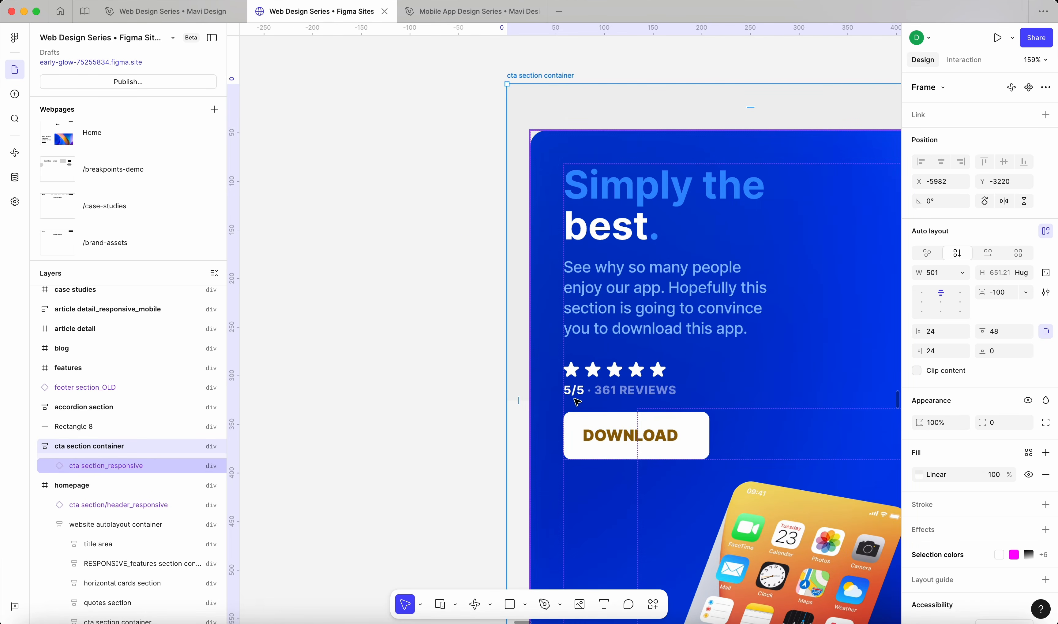
scroll(515, 447, "up", 10)
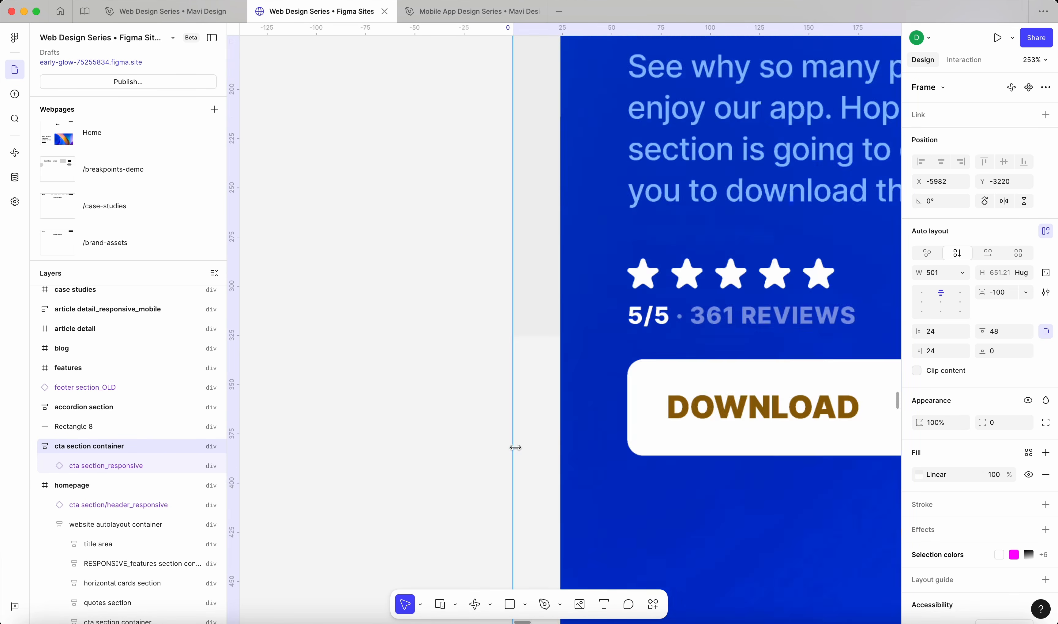
scroll(519, 447, "down", 4)
scroll(501, 448, "up", 5)
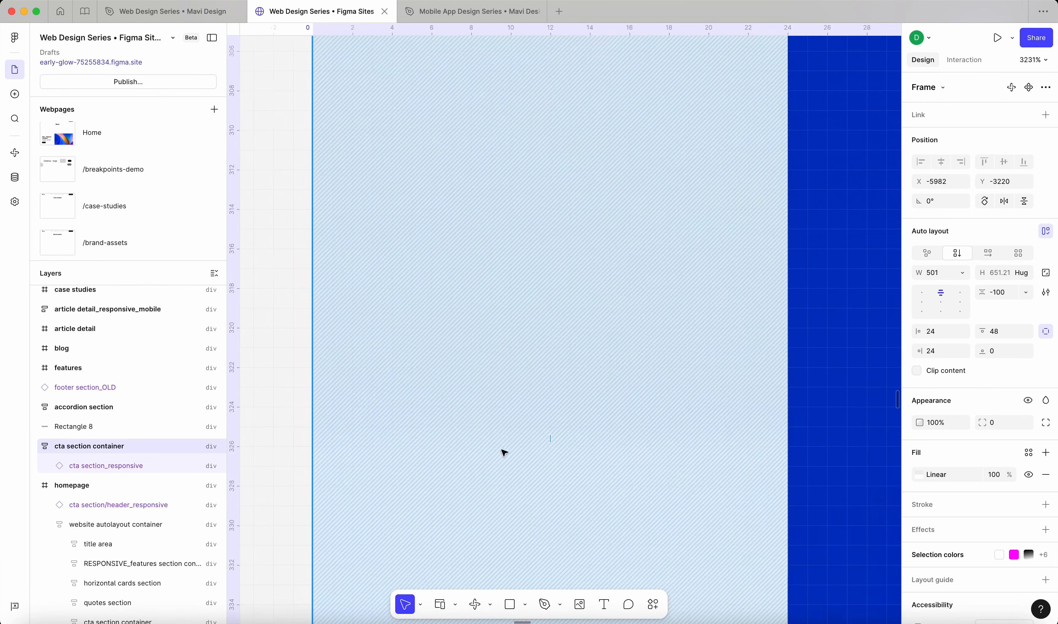
scroll(413, 422, "down", 3)
scroll(412, 421, "down", 5)
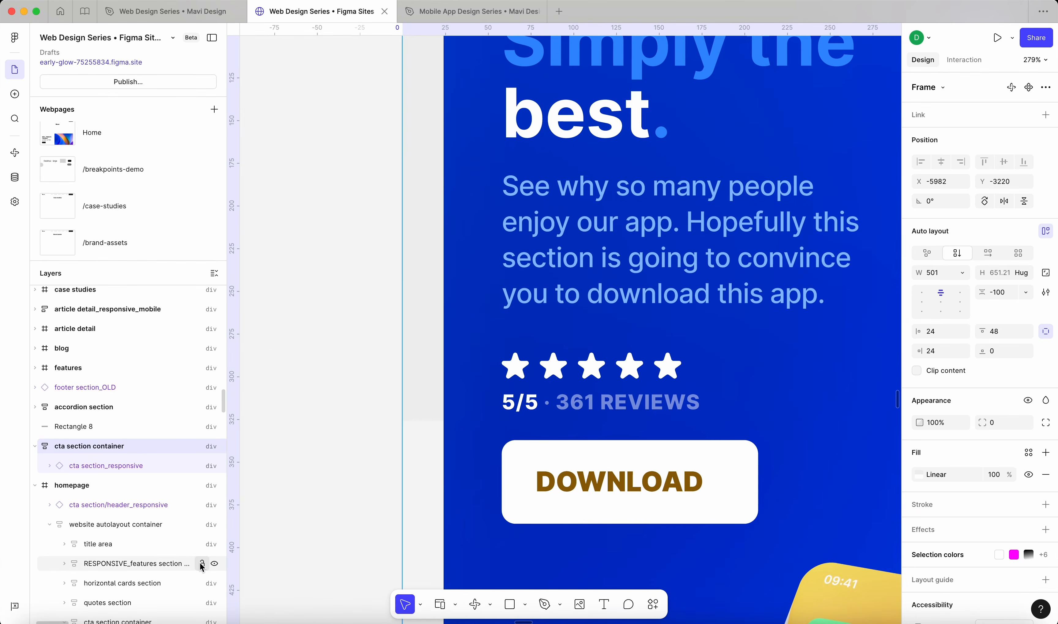
scroll(394, 473, "down", 5)
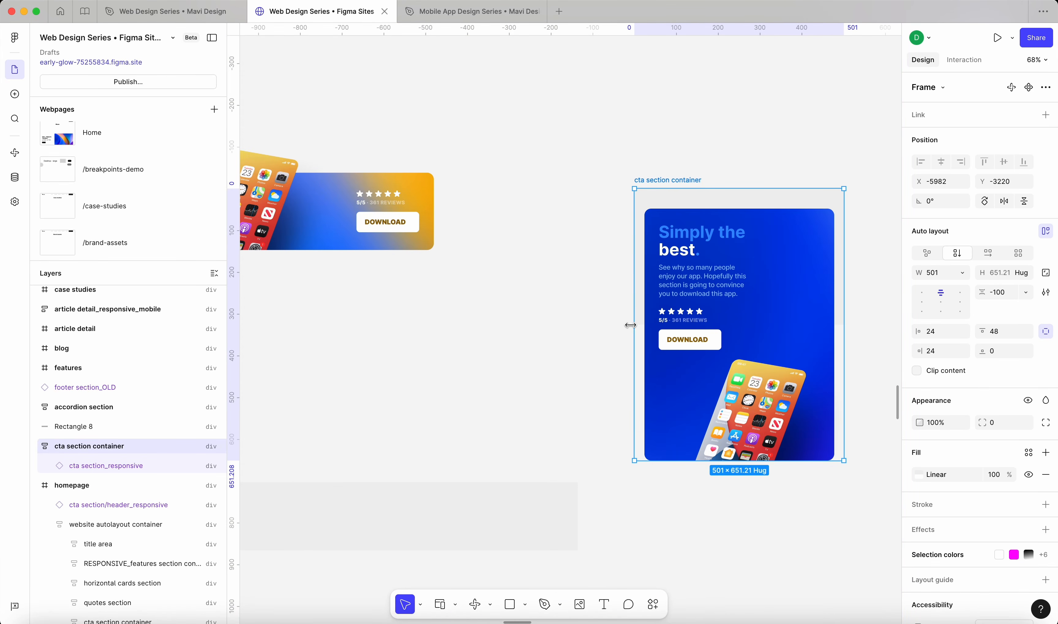
Widen the CTA section container to 1267 and place it just below the original CTA banner
left_click_drag(630, 325, 306, 251)
scroll(500, 307, "down", 5)
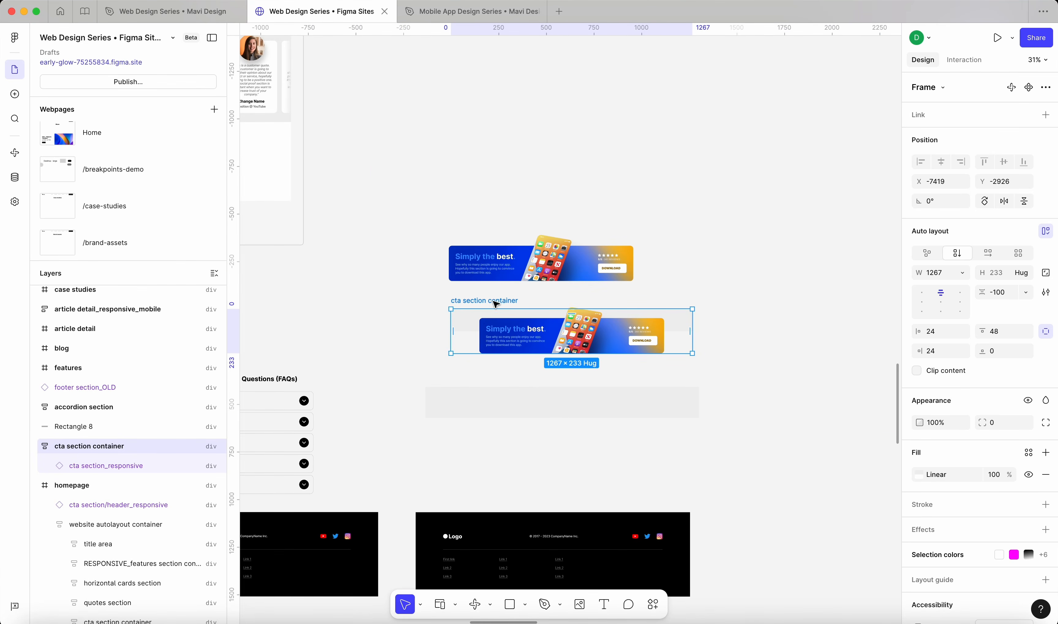
Narrow the responsive footer instance below the grey rectangle slightly and align its left edge with the original CTA banner
scroll(472, 321, "down", 4)
left_click(530, 428)
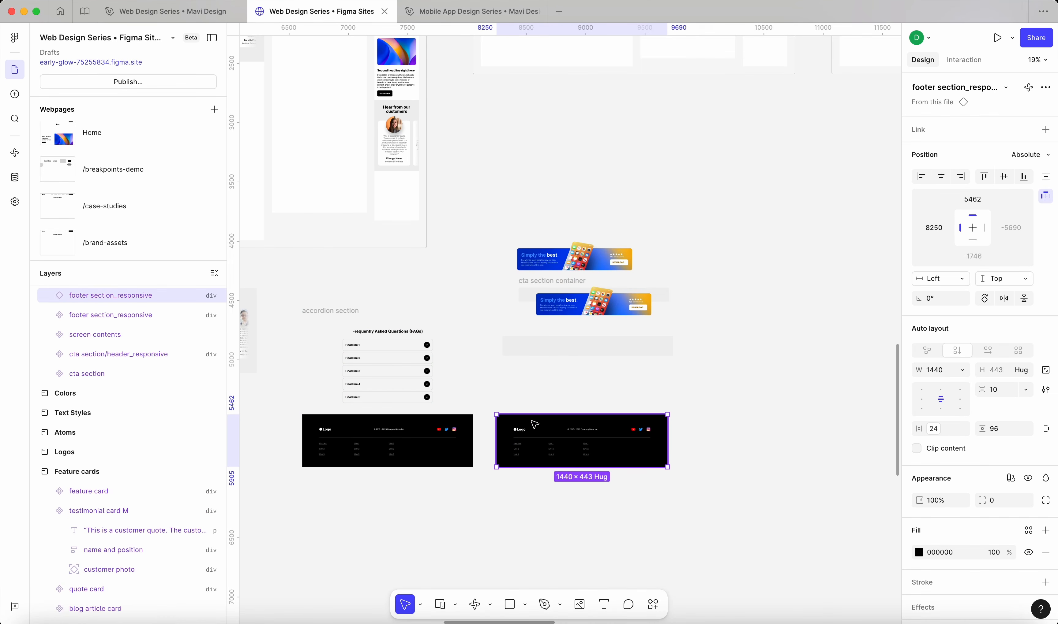
scroll(534, 424, "left", 5)
scroll(535, 425, "down", 1)
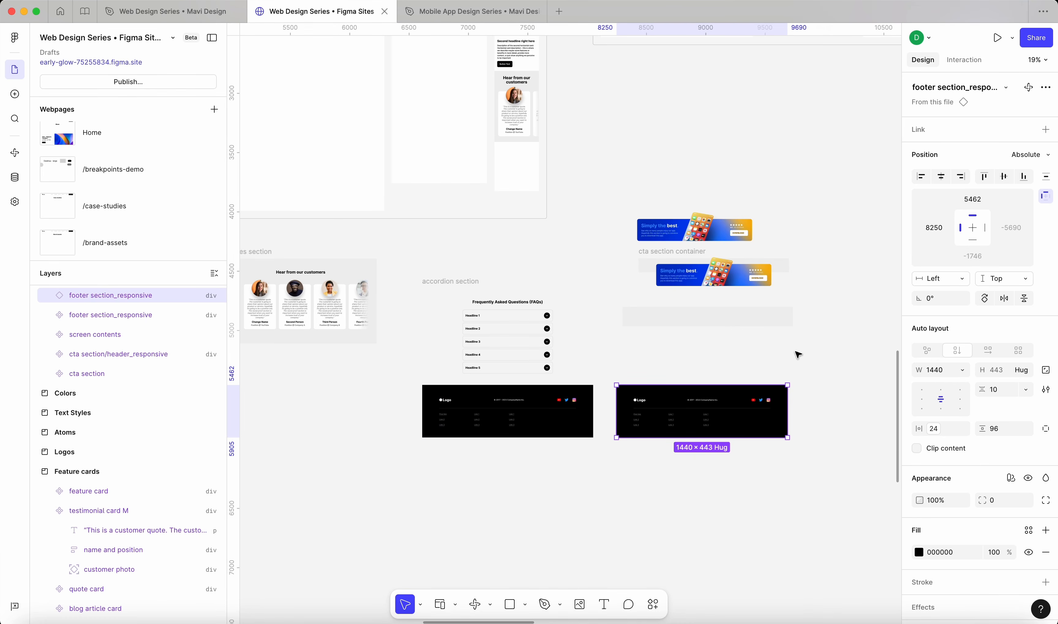
left_click_drag(733, 428, 798, 419)
Delete the loose grey rectangle and move the CTA section container into its place above the footer instance
left_click(759, 314)
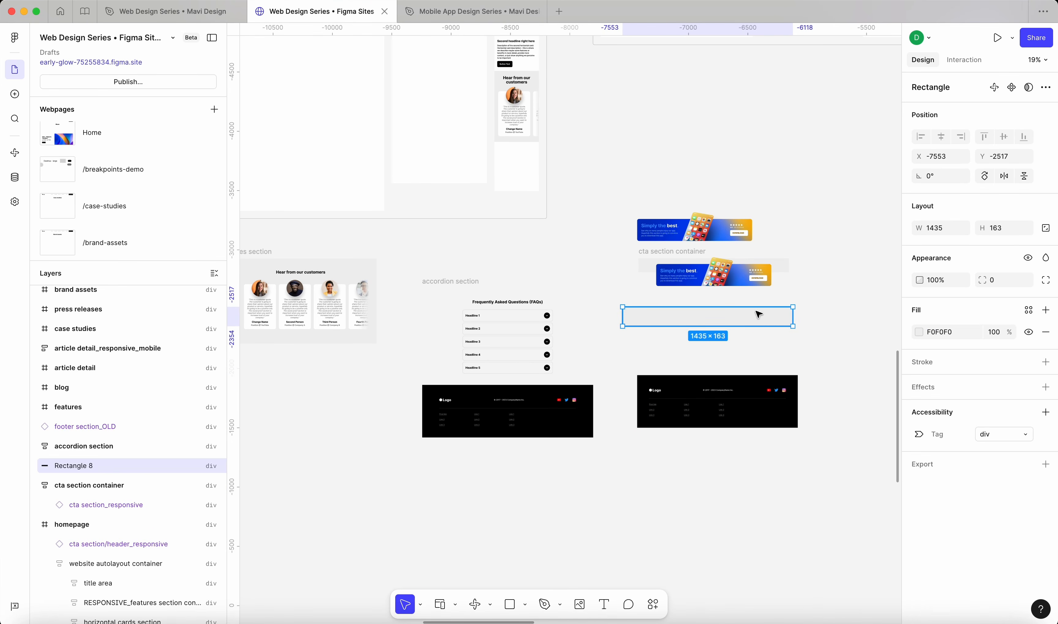
key("Delete")
left_click_drag(643, 252, 650, 306)
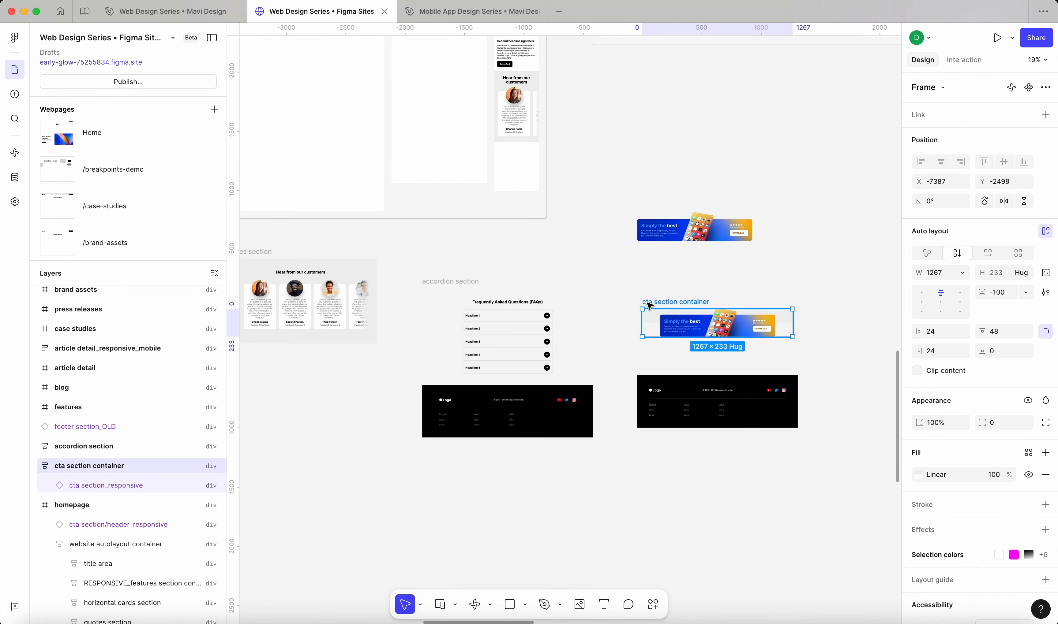
Add a maximum width of 760 to the contents frame inside the accordion section
left_click(469, 283)
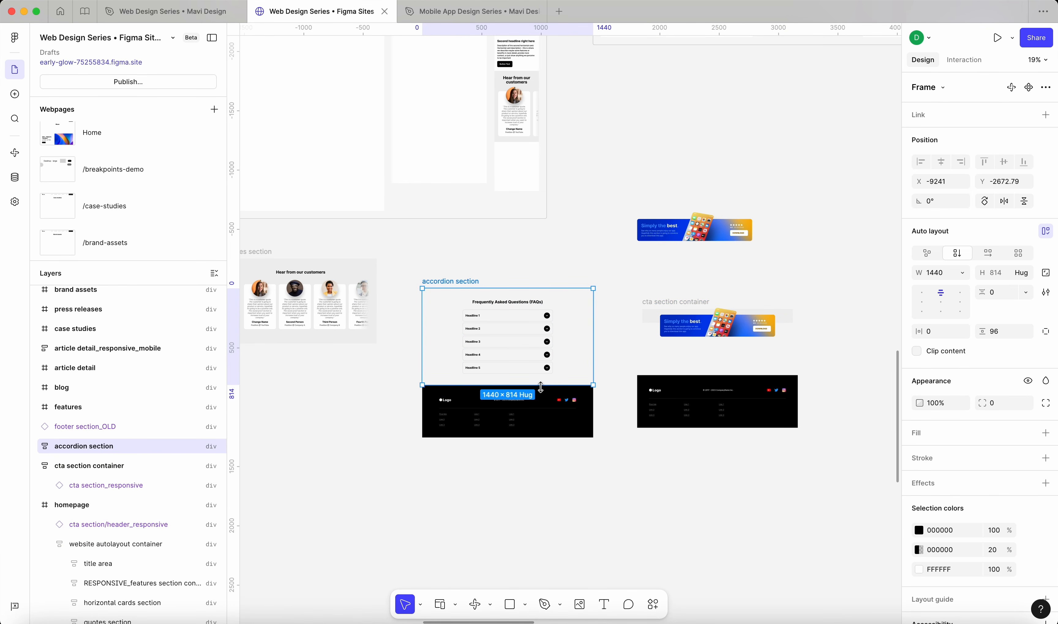
left_click(542, 348)
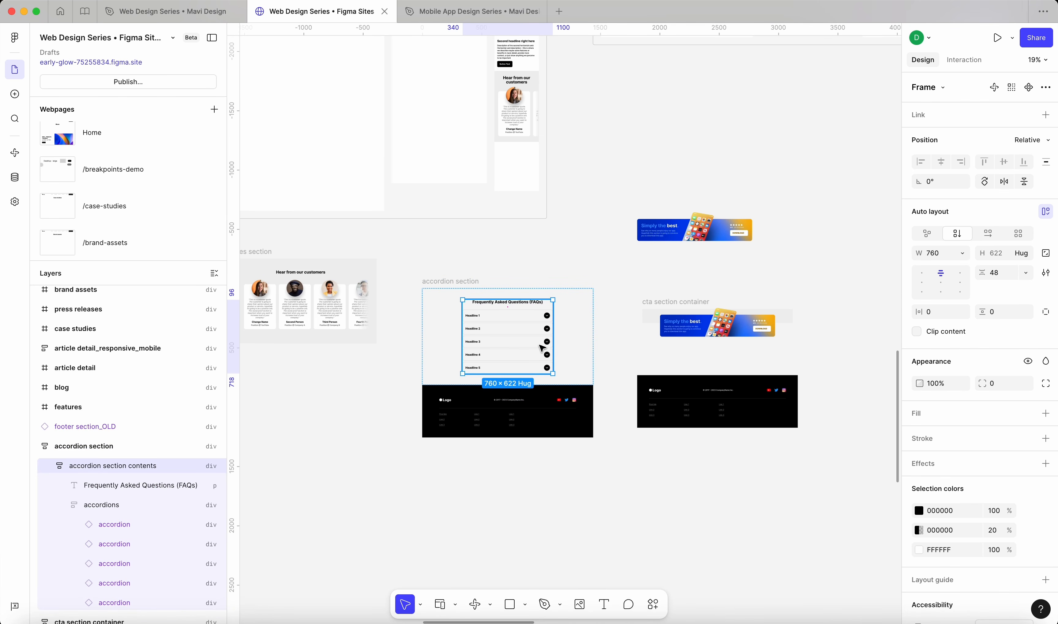
scroll(542, 348, "up", 5)
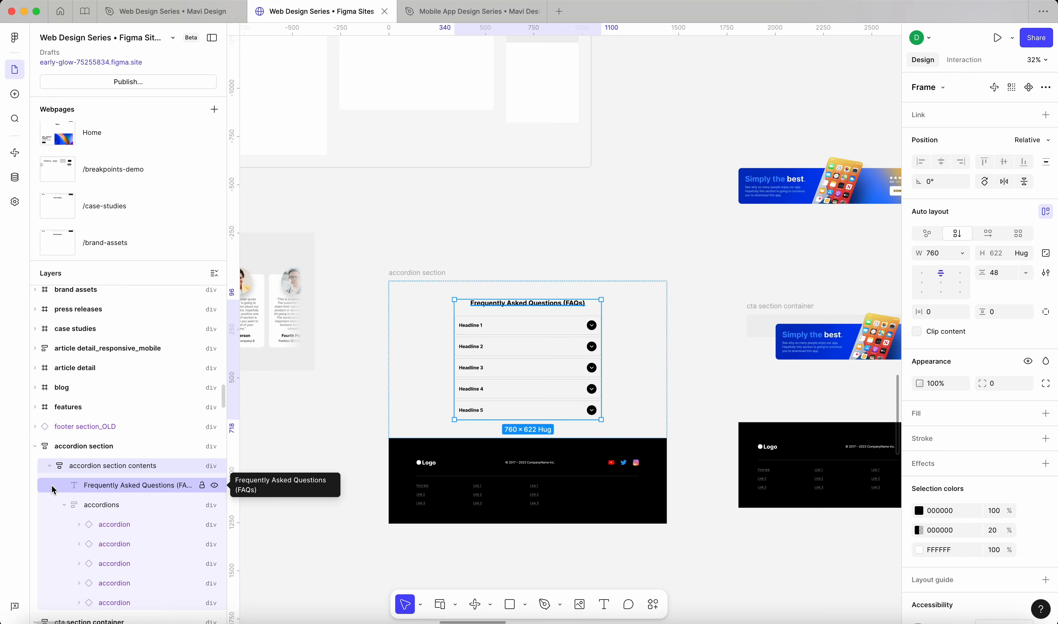
left_click(959, 251)
left_click(948, 326)
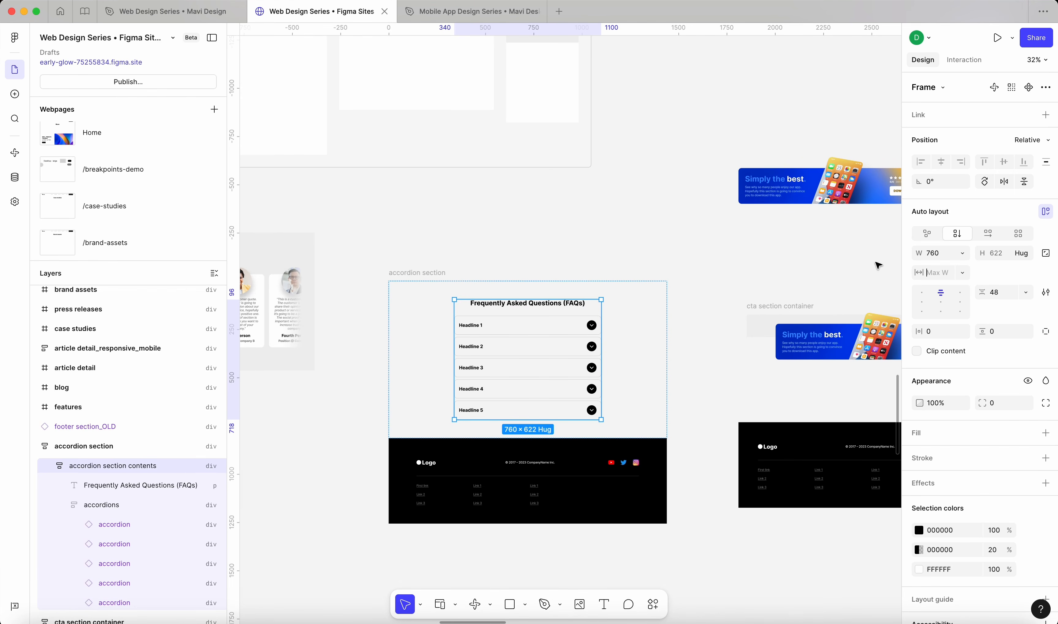
type("760")
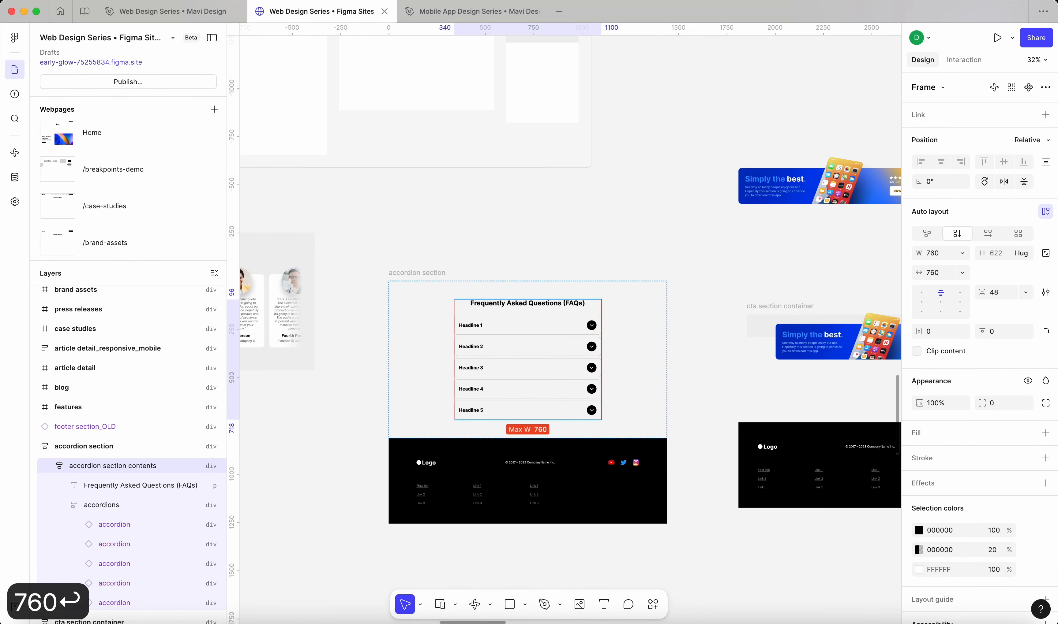
Set the accordion section's horizontal padding to 24
left_click(611, 349)
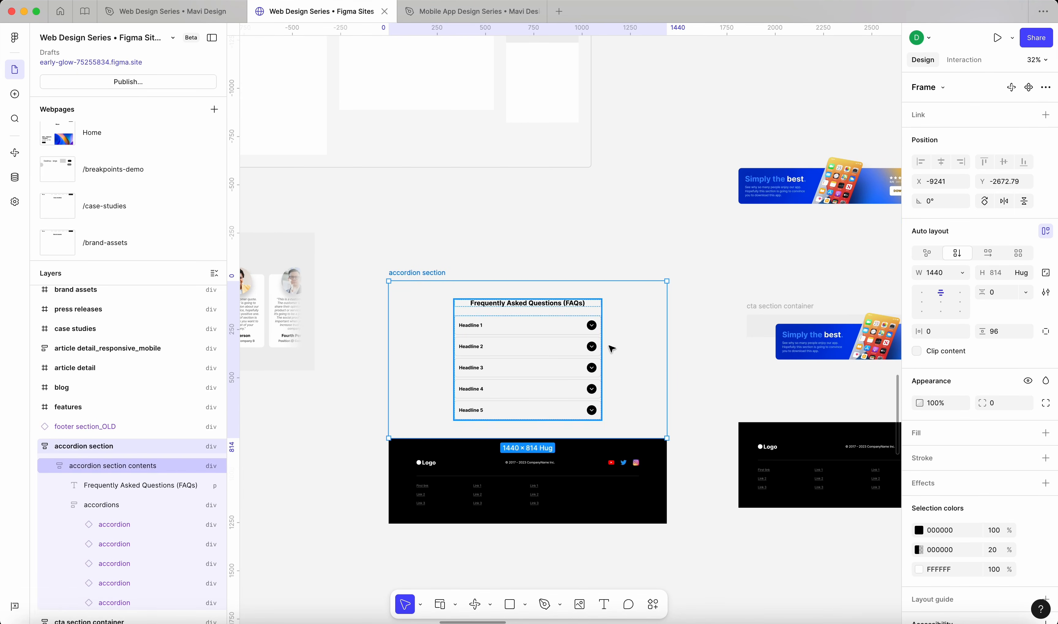
left_click(940, 332)
type("24")
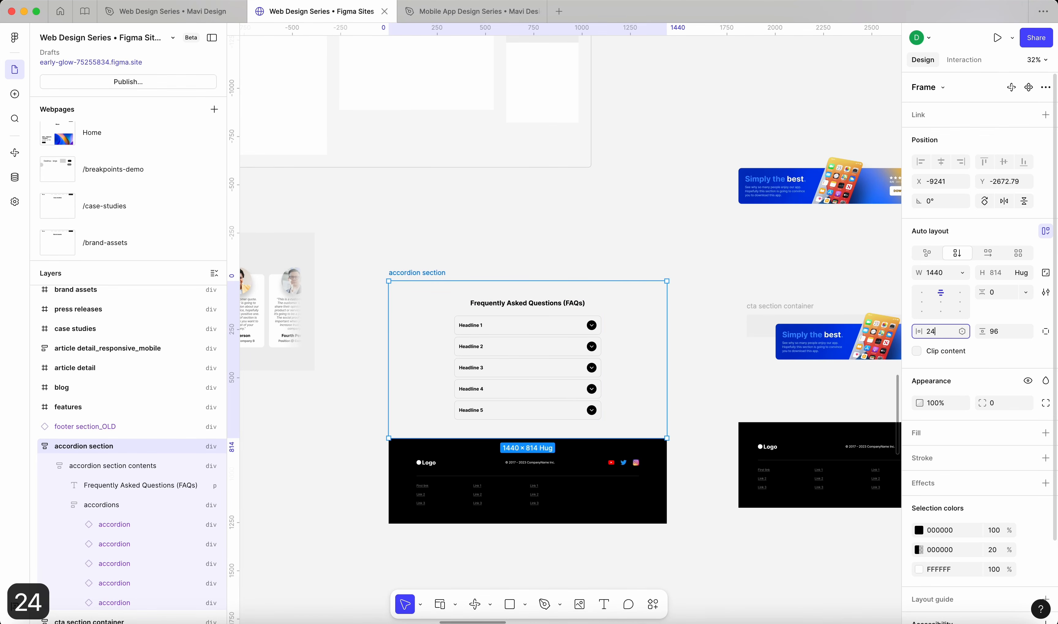
key("Return")
Narrow the accordion section to 1281 wide and set its contents frame's width to Fill container
left_click(532, 223)
left_click(425, 274)
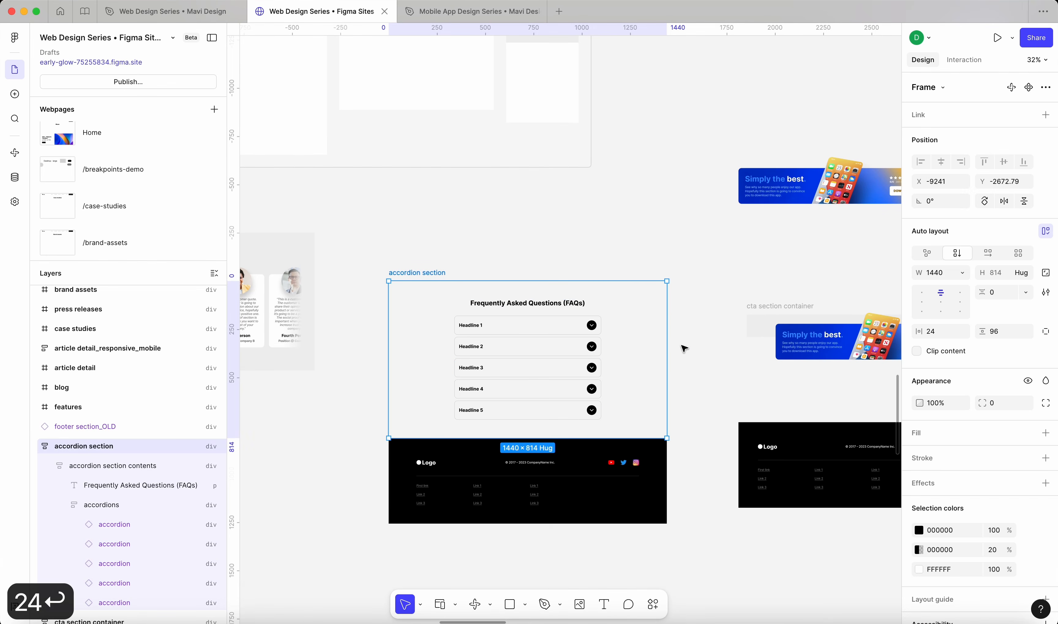
left_click_drag(667, 361, 636, 369)
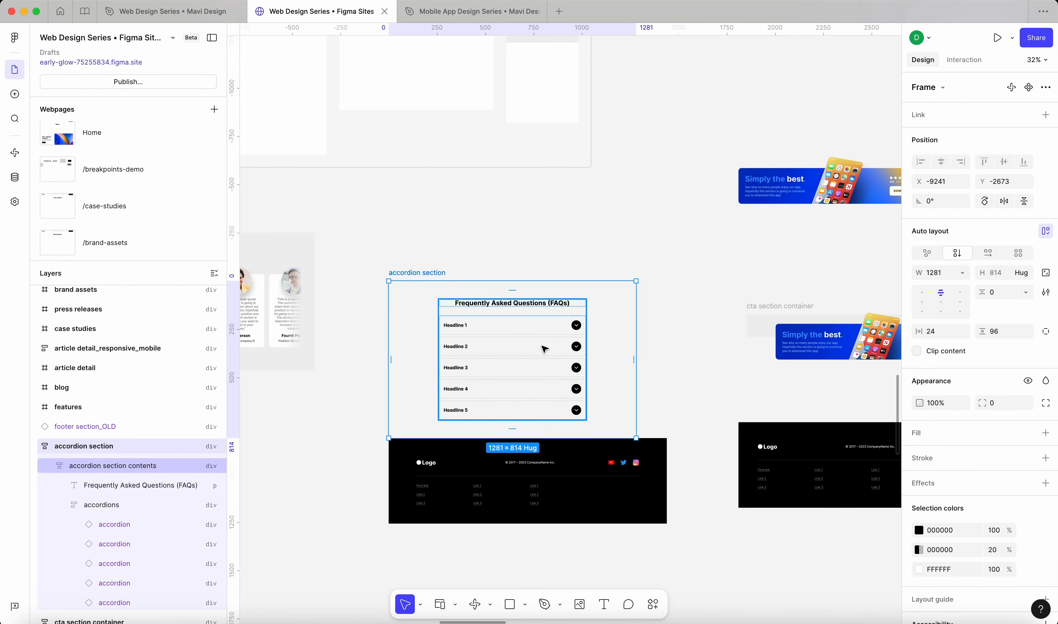
left_click(544, 350)
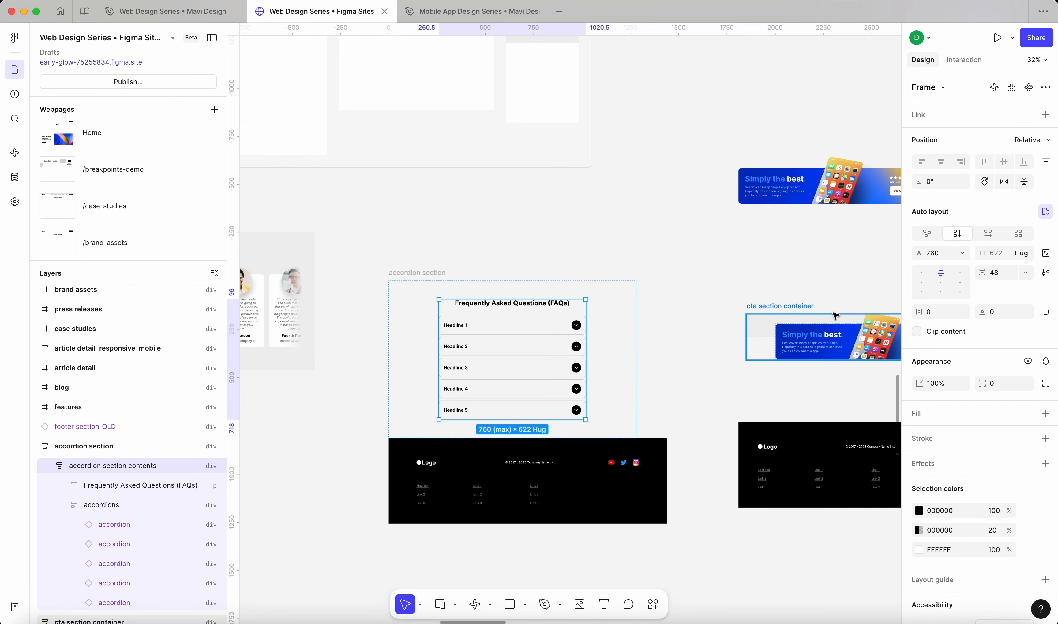
left_click(961, 254)
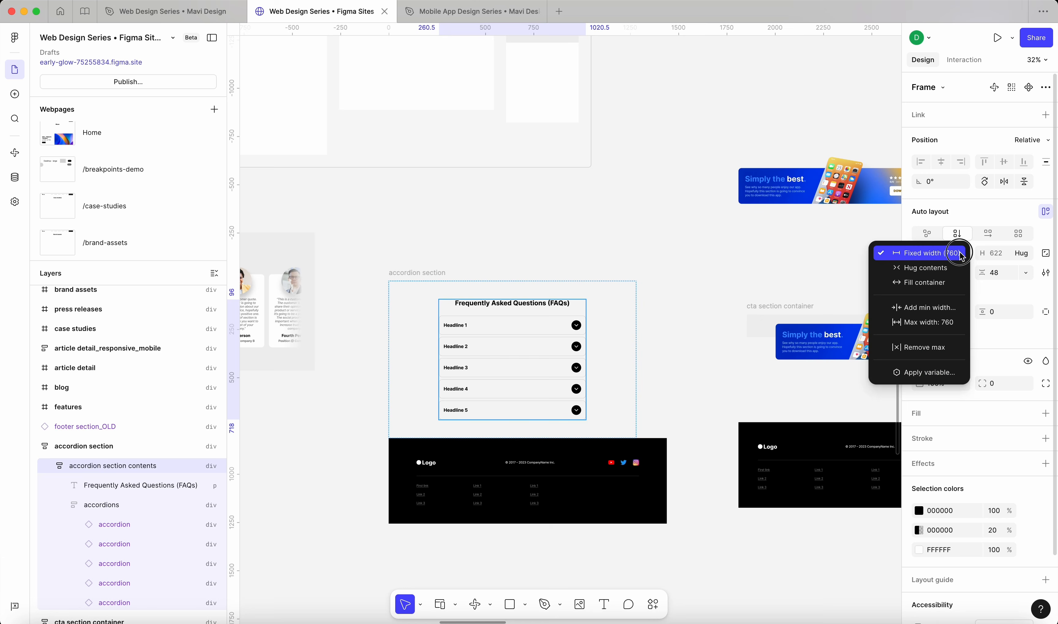
left_click(953, 284)
Move the accordion section up onto empty canvas above the footer and narrow it to 461 wide
left_click(520, 227)
left_click(404, 275)
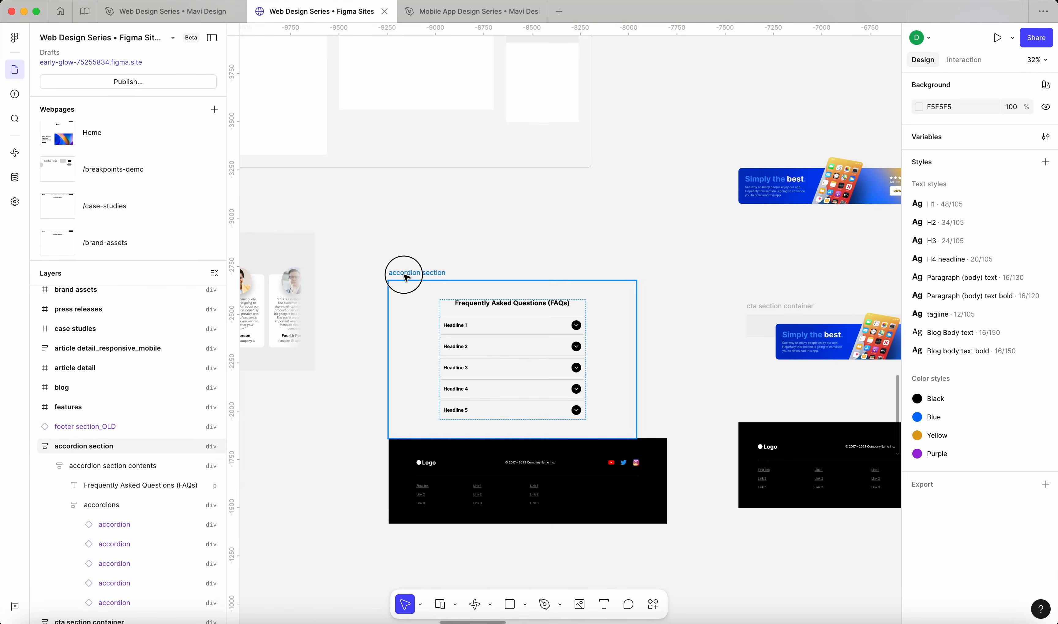
left_click_drag(389, 307, 515, 317)
left_click_drag(552, 273, 465, 225)
scroll(532, 297, "up", 5)
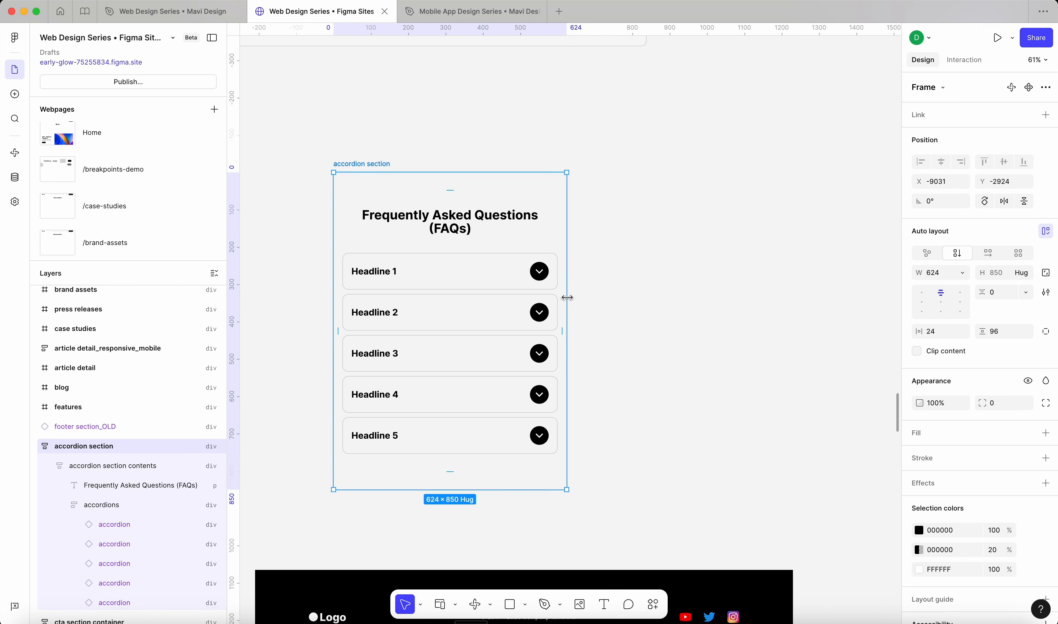
left_click_drag(568, 298, 465, 350)
left_click_drag(527, 353, 506, 350)
Examine the interaction settings of the first accordion instance in the FAQ list
double_click(463, 286)
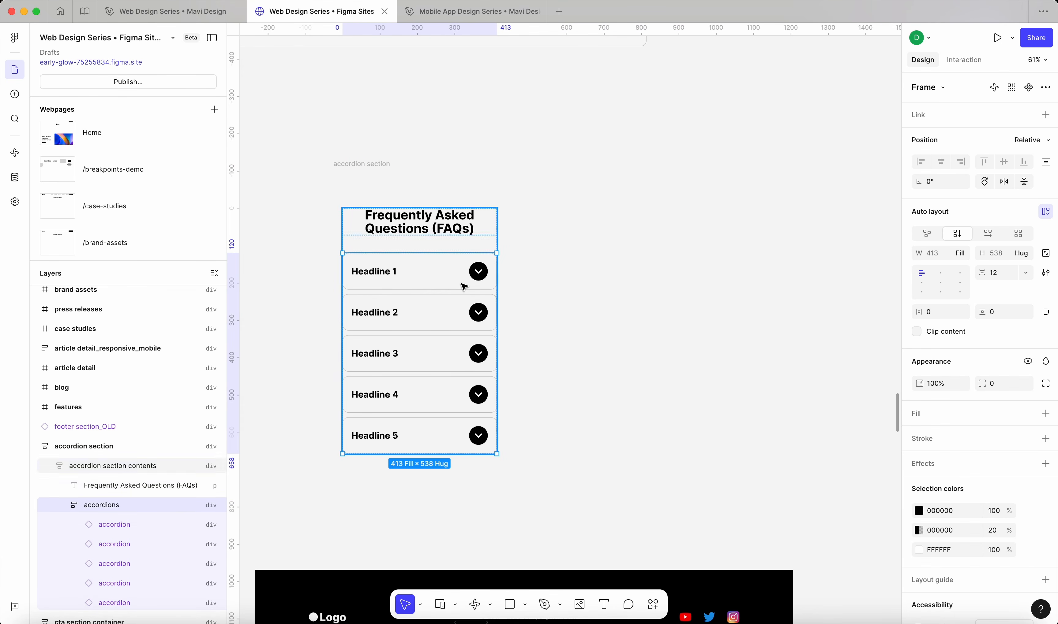
double_click(464, 286)
left_click(963, 60)
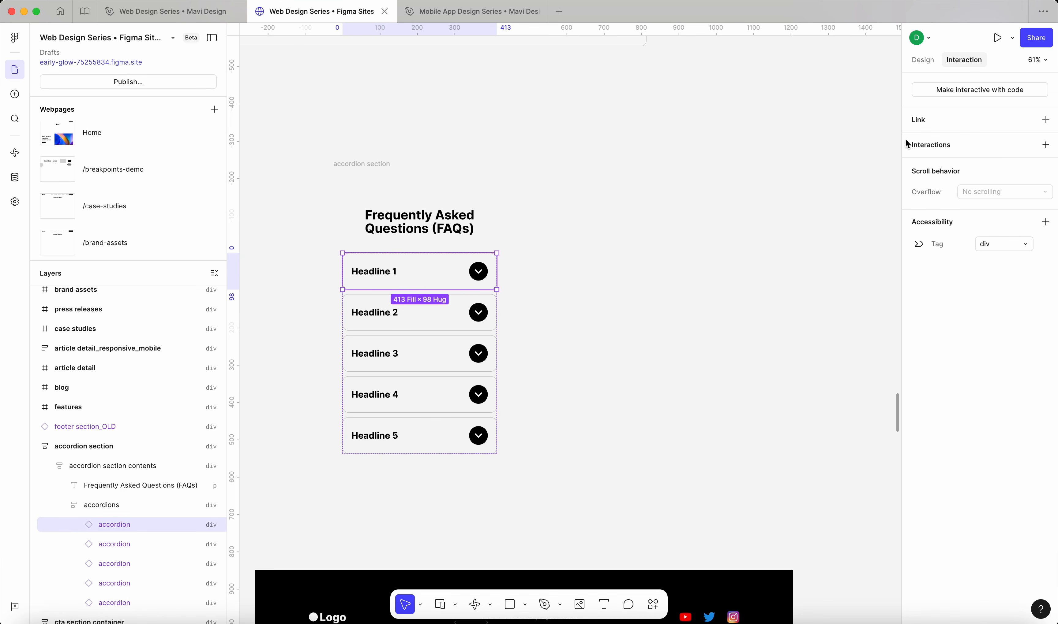
left_click(686, 243)
Return to the accordion section's design properties and narrow the section to 413 wide
left_click(377, 169)
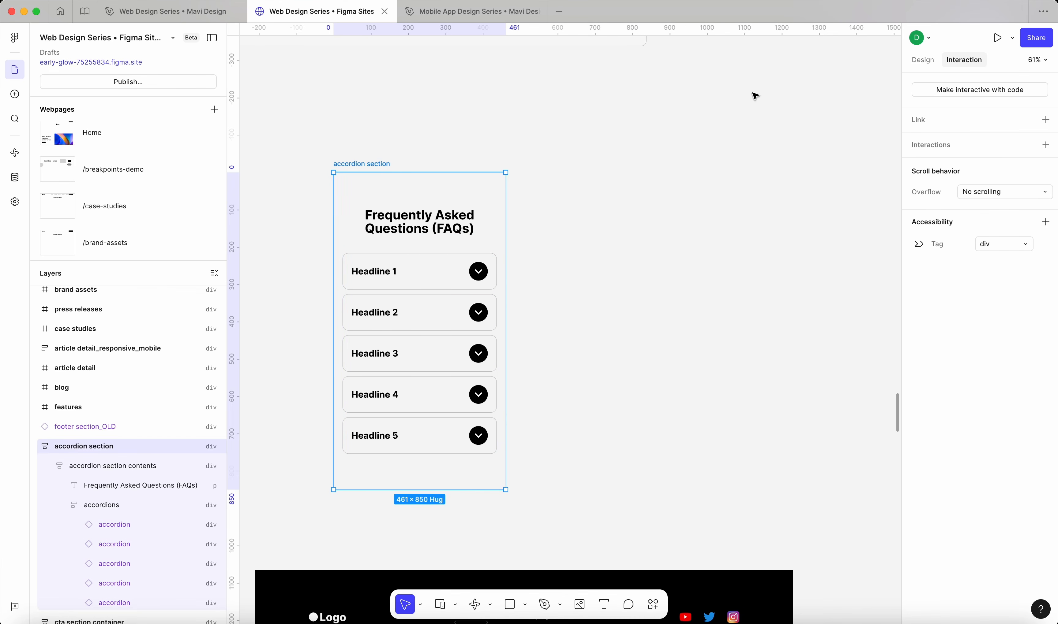
left_click(936, 61)
left_click_drag(548, 229, 435, 240)
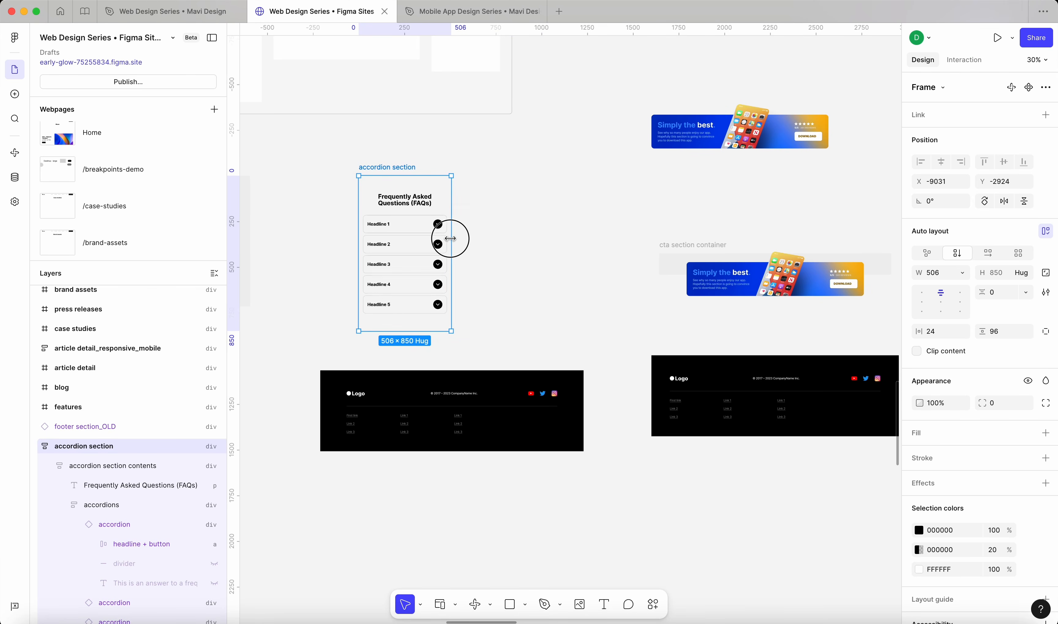
scroll(411, 244, "up", 5)
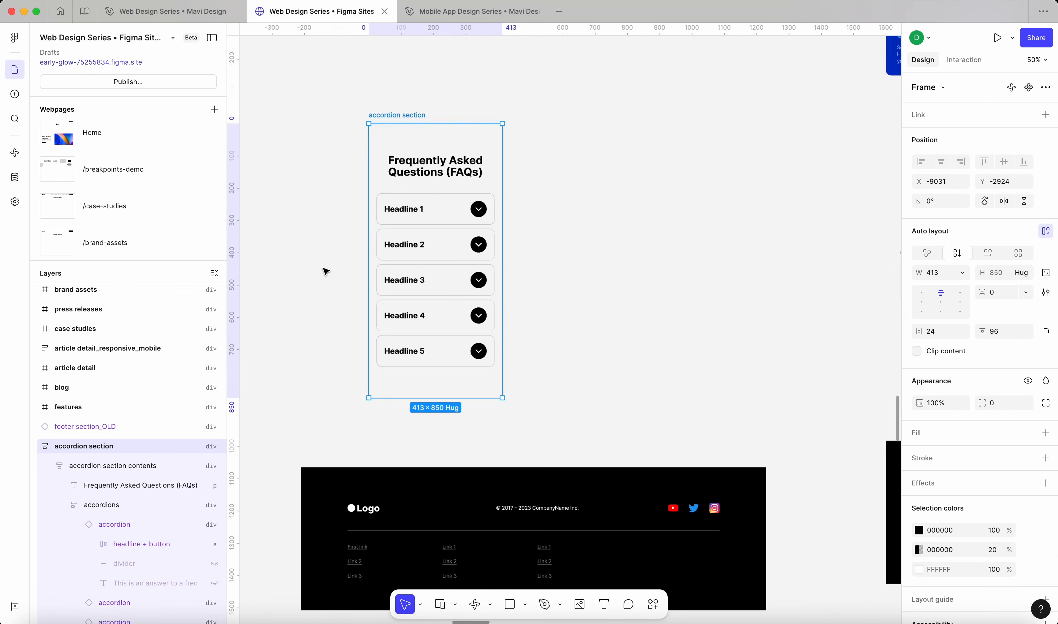
scroll(323, 268, "up", 1)
left_click_drag(324, 270, 363, 324)
left_click_drag(488, 356, 529, 409)
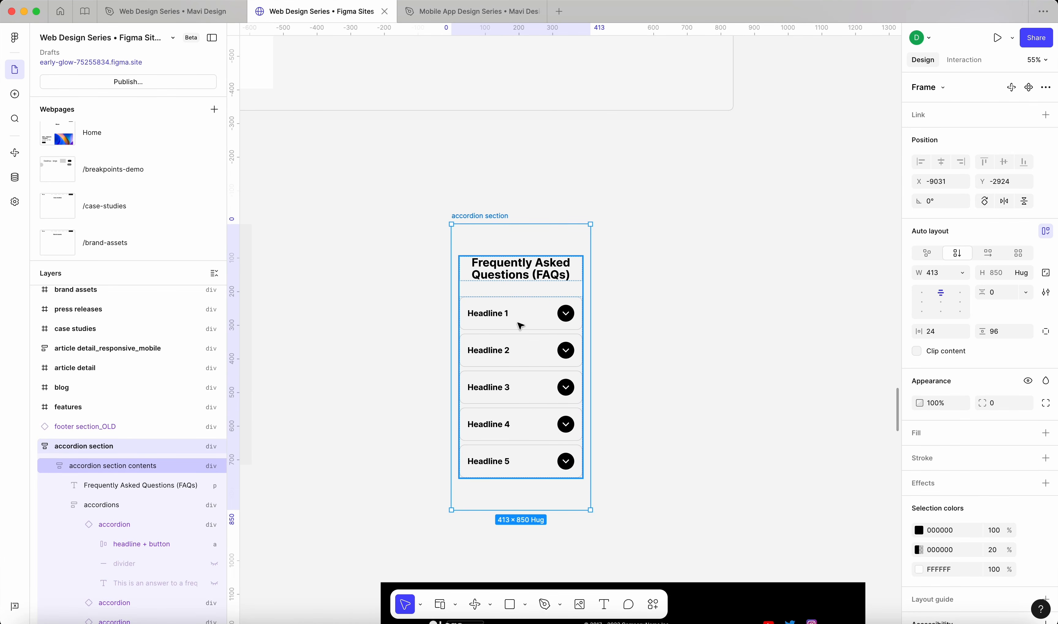
Widen the accordion section to 1440 and line it up above the full-width footer
scroll(690, 326, "down", 5)
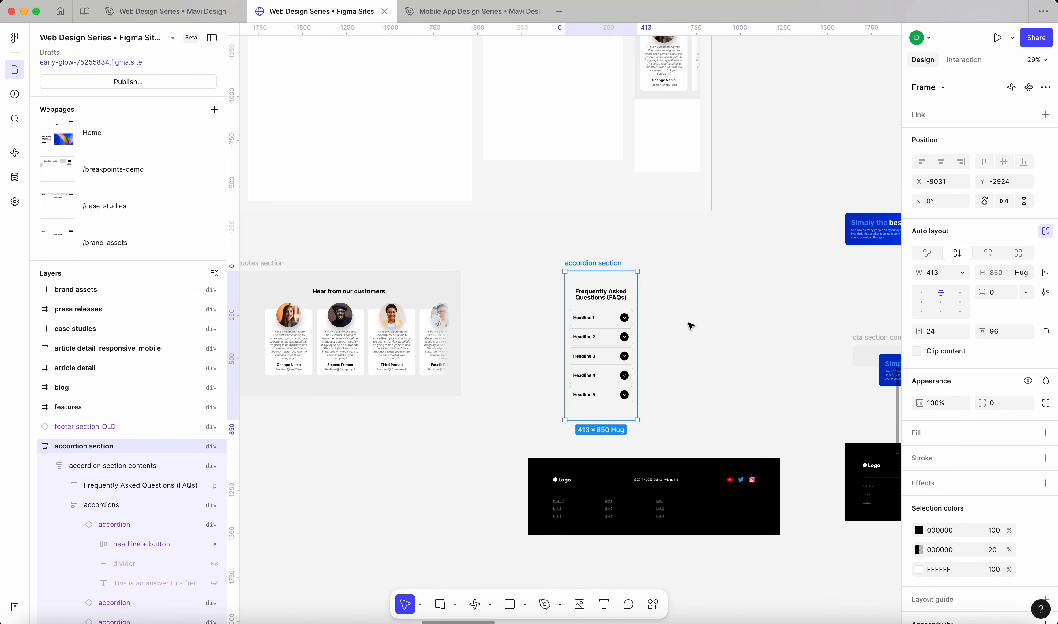
left_click_drag(600, 330, 782, 334)
scroll(740, 351, "down", 4)
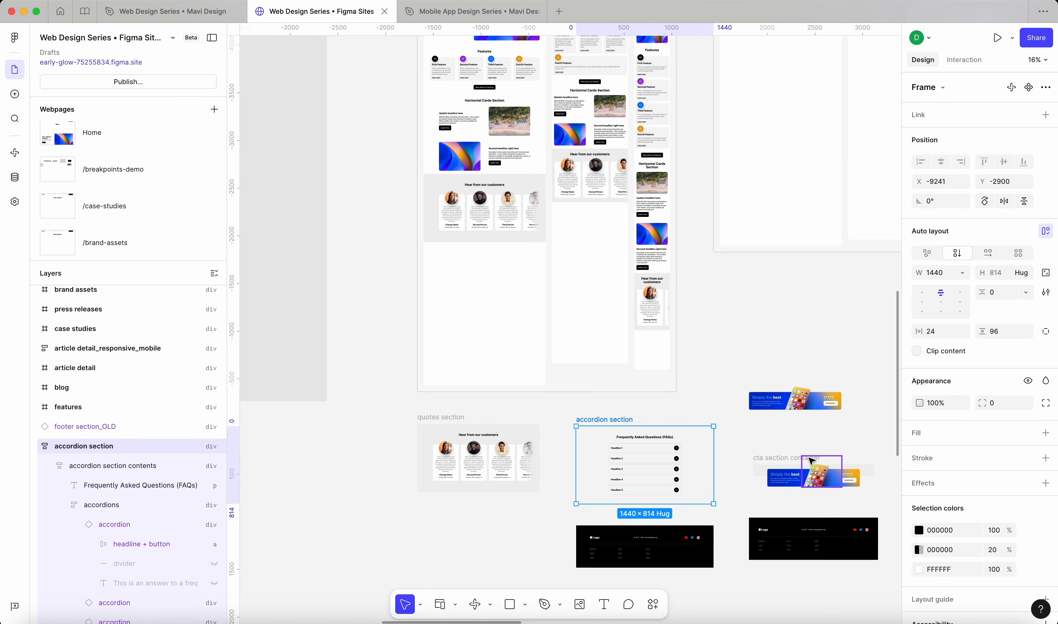
Cut the CTA section container and paste it into homepage_content in the Home webpage's Desktop breakpoint, below the quotes section
left_click(768, 456)
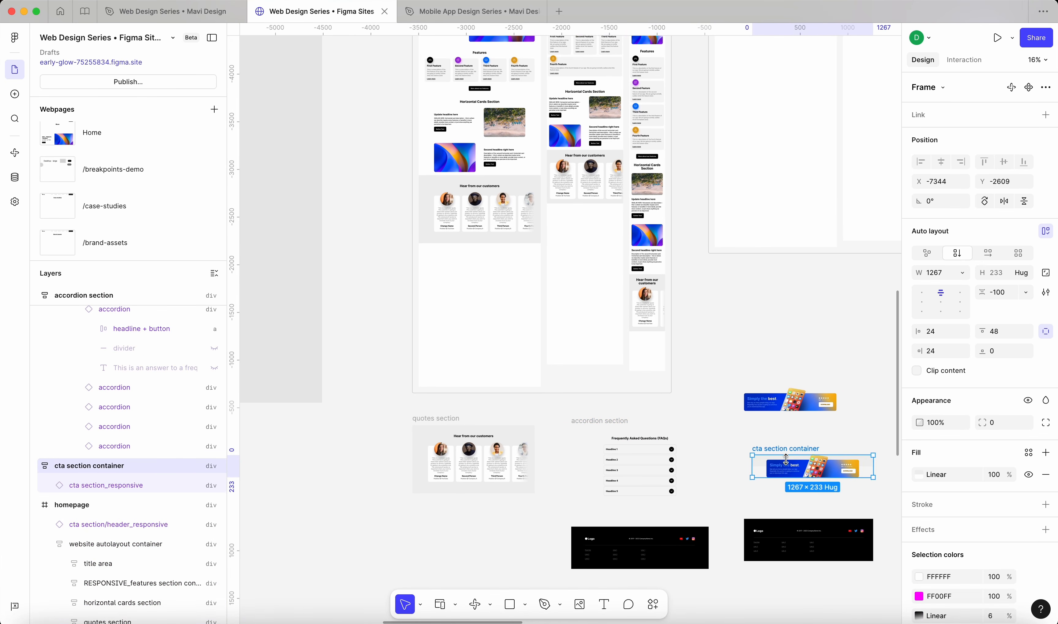
scroll(778, 478, "up", 4)
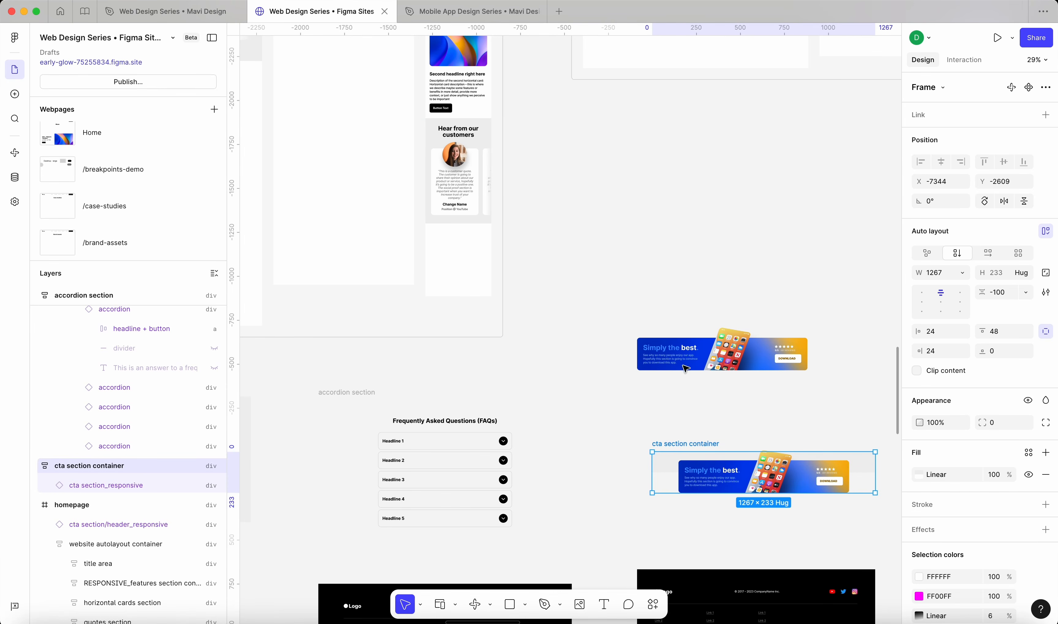
key("super+x")
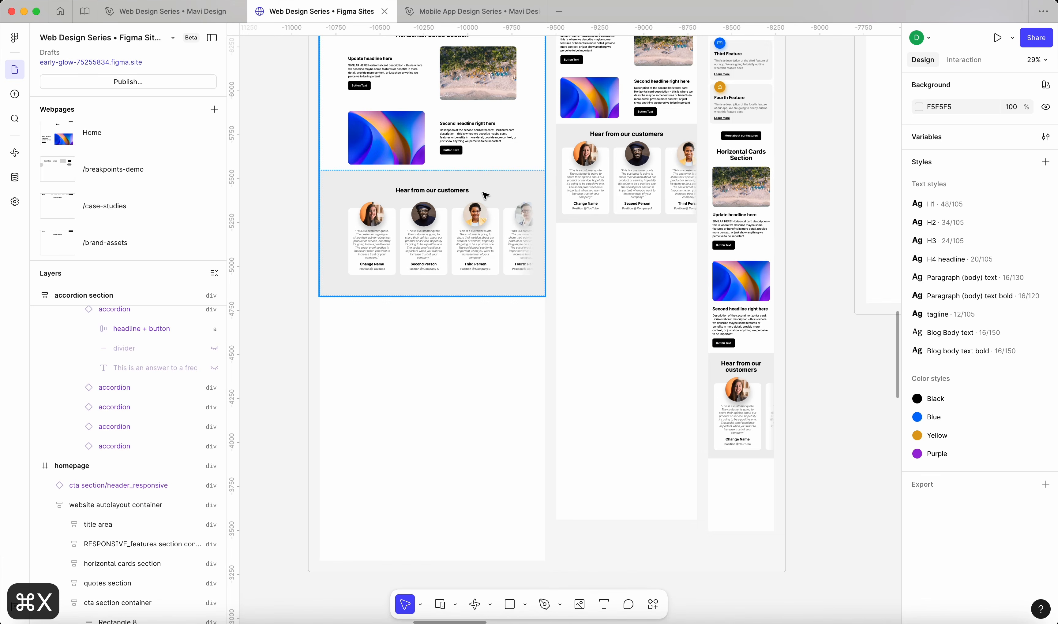
scroll(513, 200, "up", 3)
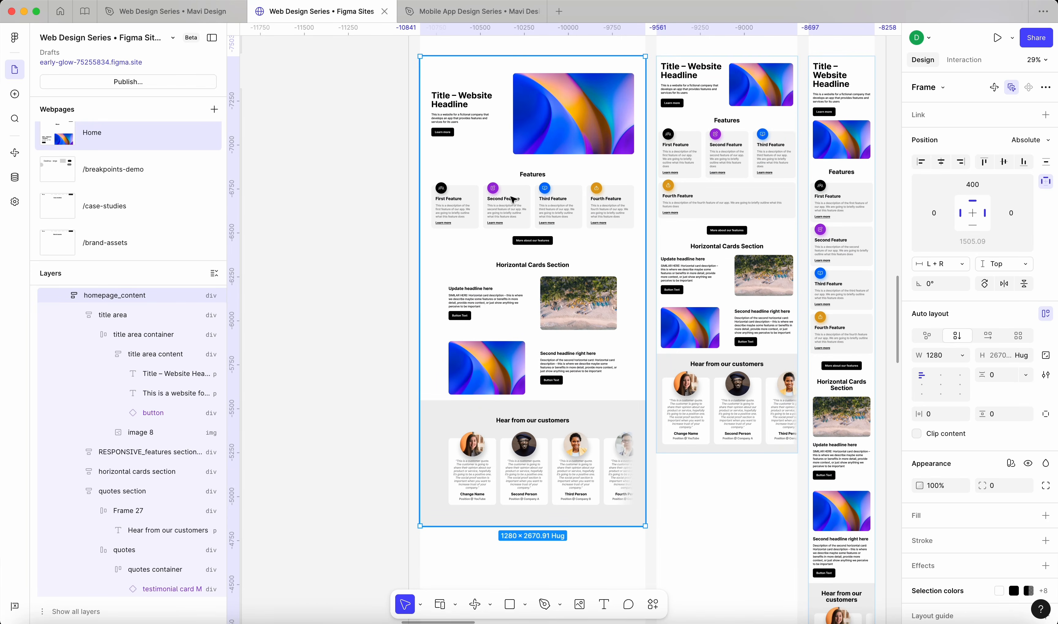
scroll(546, 307, "down", 5)
key("super+v")
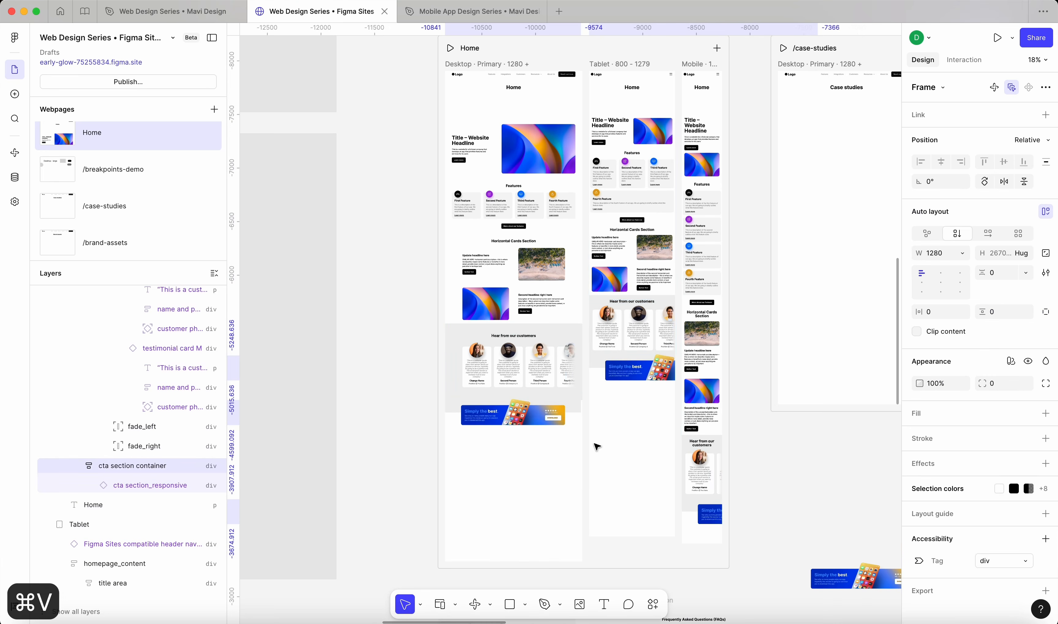
Set the pasted CTA section container's width to Fill container
scroll(496, 449, "up", 5)
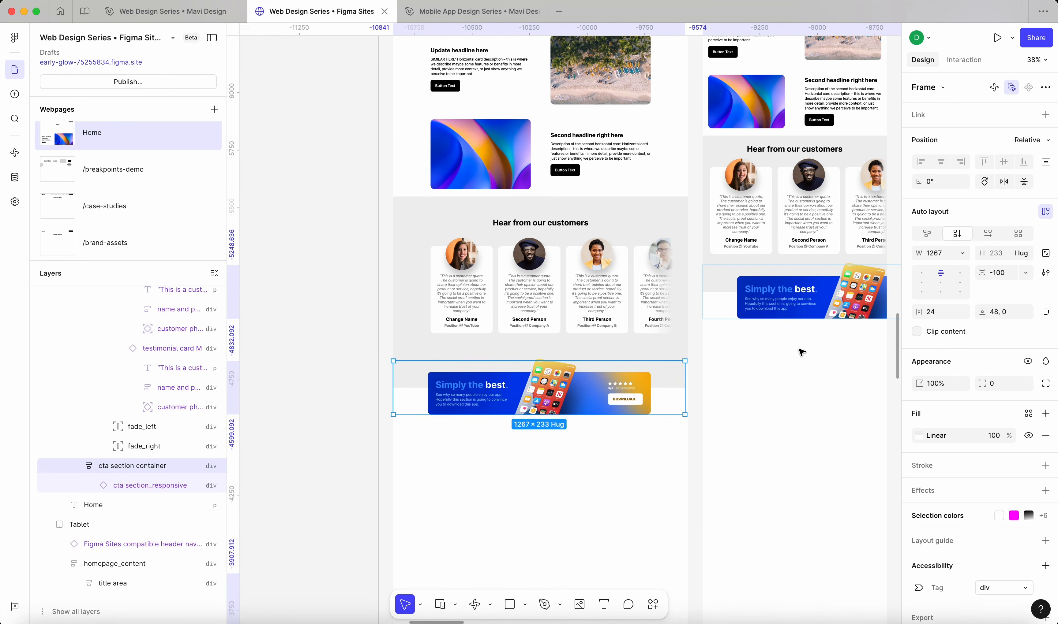
left_click(962, 253)
left_click(953, 281)
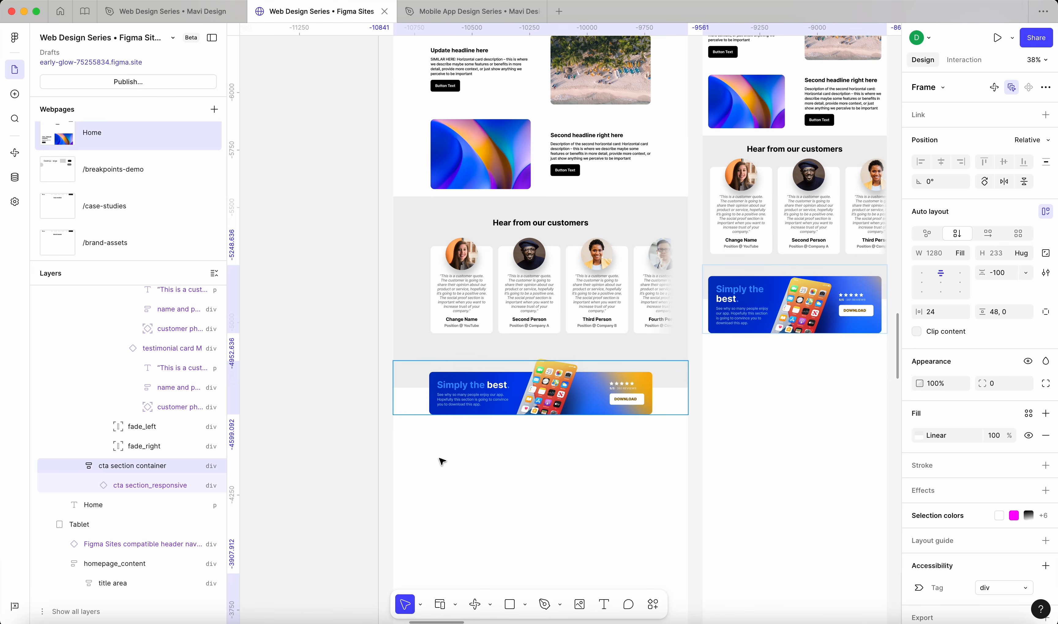
Examine how the CTA section fits in the Home webpage's Tablet and Mobile breakpoints
scroll(448, 437, "right", 8)
scroll(448, 437, "down", 4)
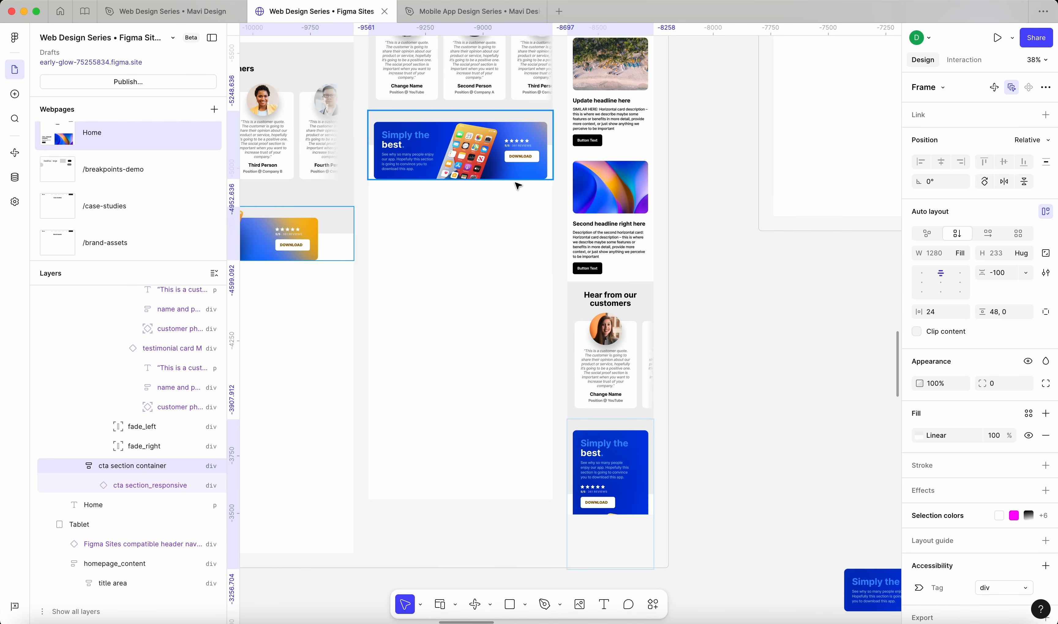
scroll(518, 182, "left", 4)
scroll(517, 182, "down", 1)
scroll(705, 82, "up", 5)
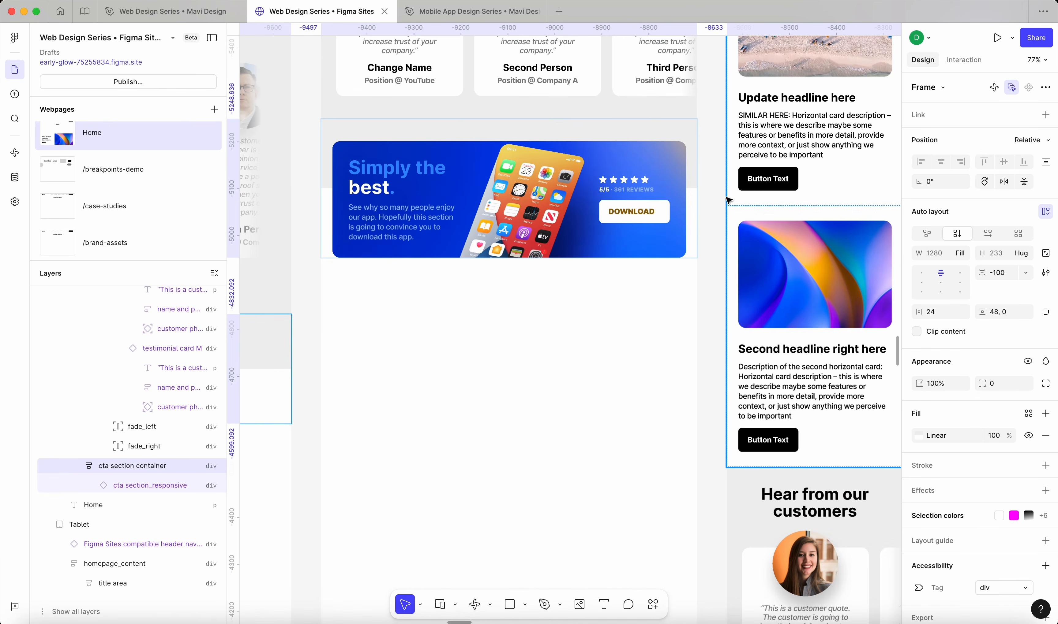
scroll(716, 241, "down", 5)
scroll(573, 345, "down", 3)
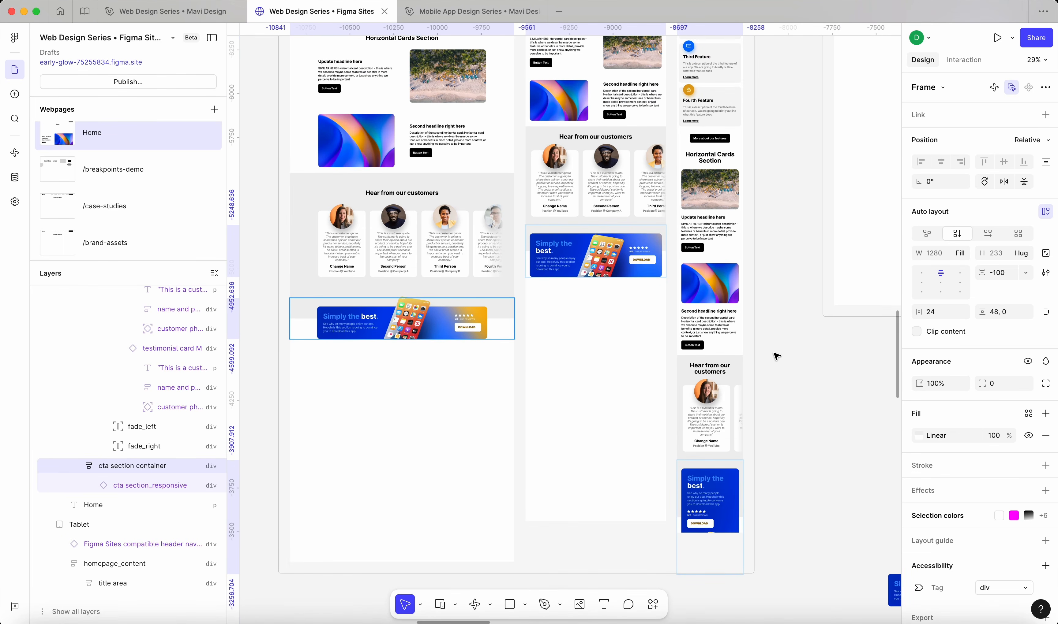
Move the loose quotes, accordion, CTA and footer sections together away from the Home webpage, into the empty canvas below /case-studies
left_click(815, 354)
scroll(814, 355, "down", 5)
scroll(765, 162, "down", 3)
scroll(825, 472, "right", 2)
scroll(825, 472, "down", 2)
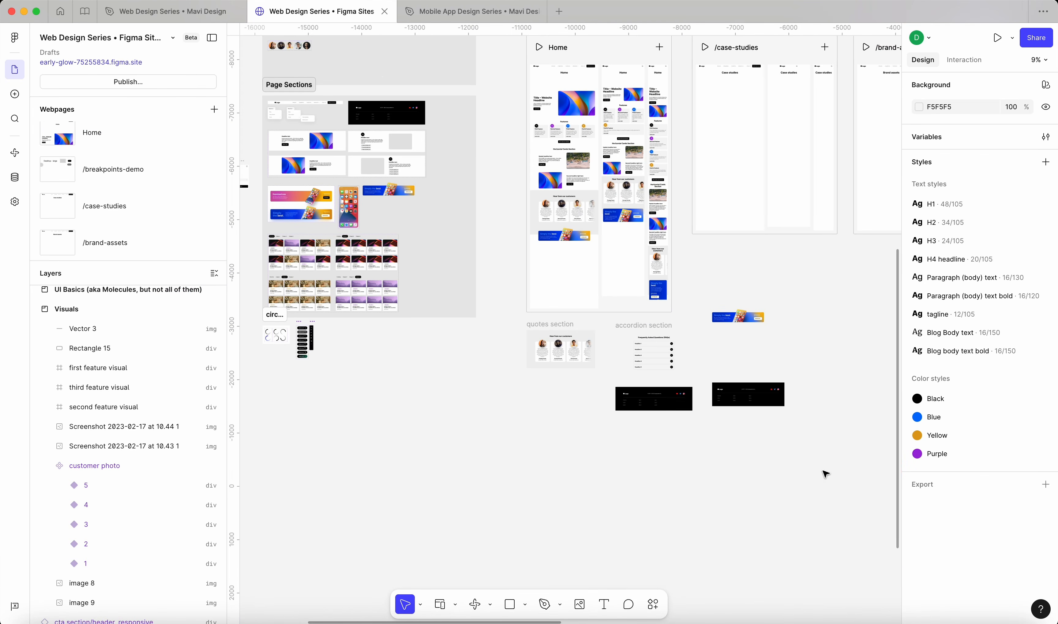
left_click_drag(819, 465, 512, 320)
left_click_drag(580, 347, 735, 427)
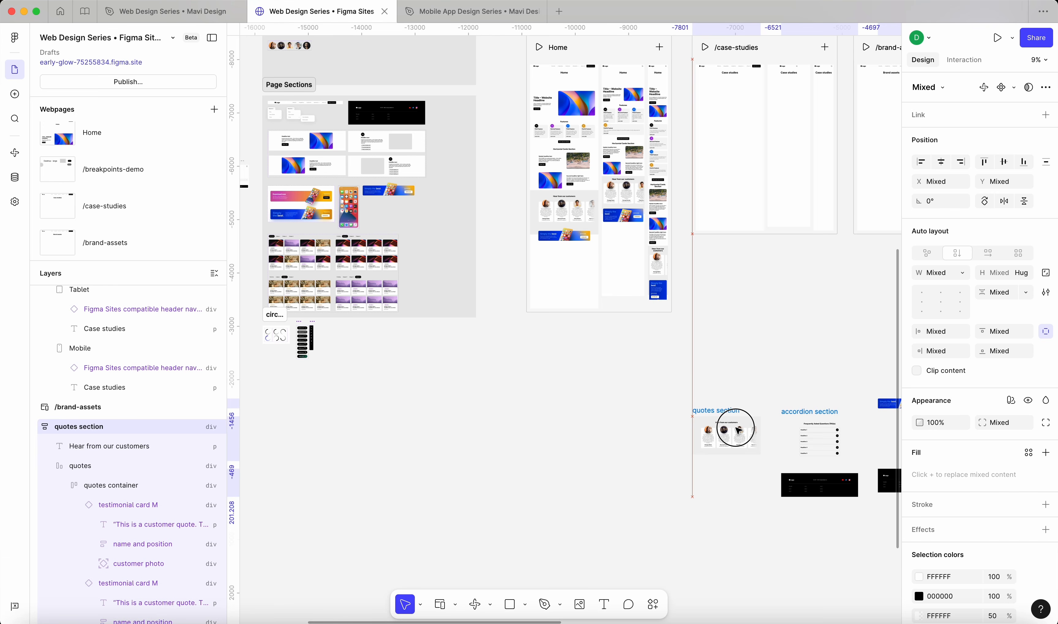
Extend the height of the Home webpage's Desktop breakpoint to leave room below the CTA section
left_click(576, 67)
scroll(577, 66, "up", 3)
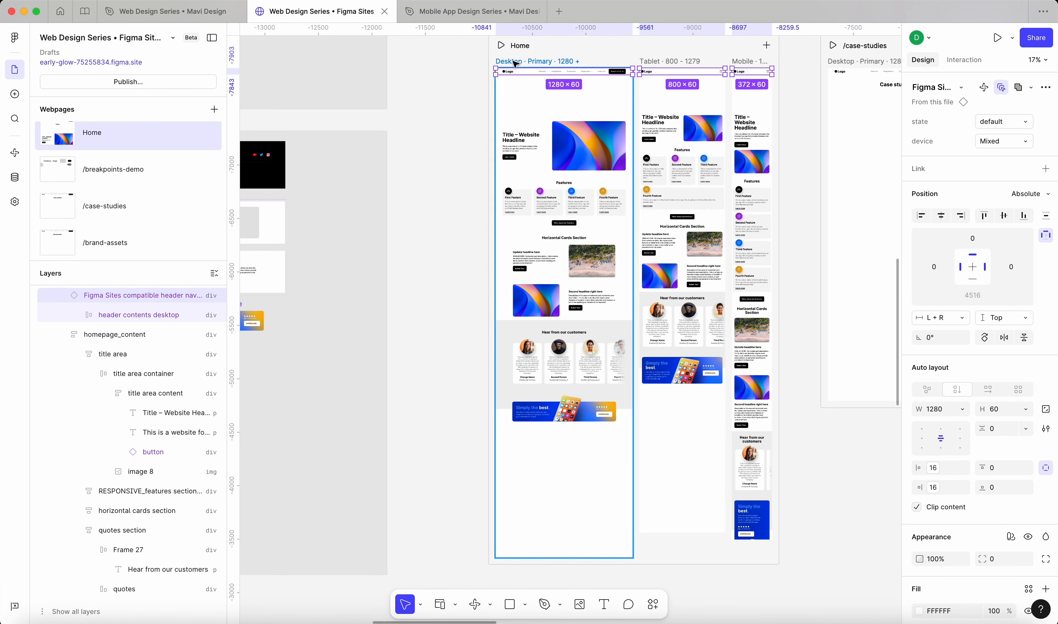
left_click(555, 62)
left_click(555, 61)
scroll(549, 129, "down", 5)
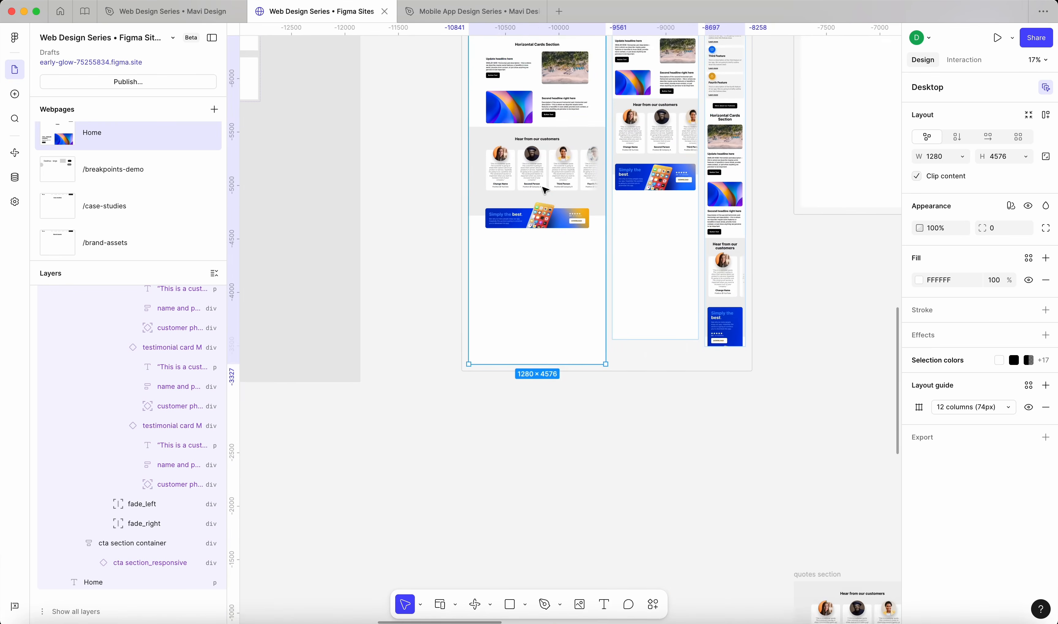
left_click_drag(547, 331, 545, 482)
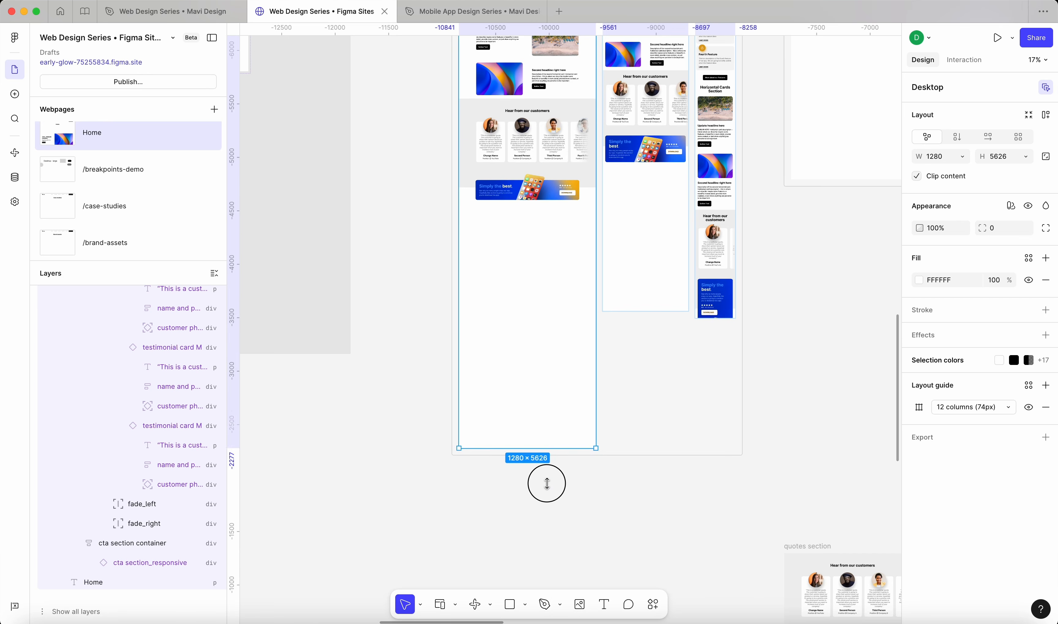
Extend the Home webpage's Tablet breakpoint to a height of about 5088 and lengthen its Mobile breakpoint well below the CTA section
scroll(600, 214, "up", 5)
left_click(633, 54)
left_click(632, 509)
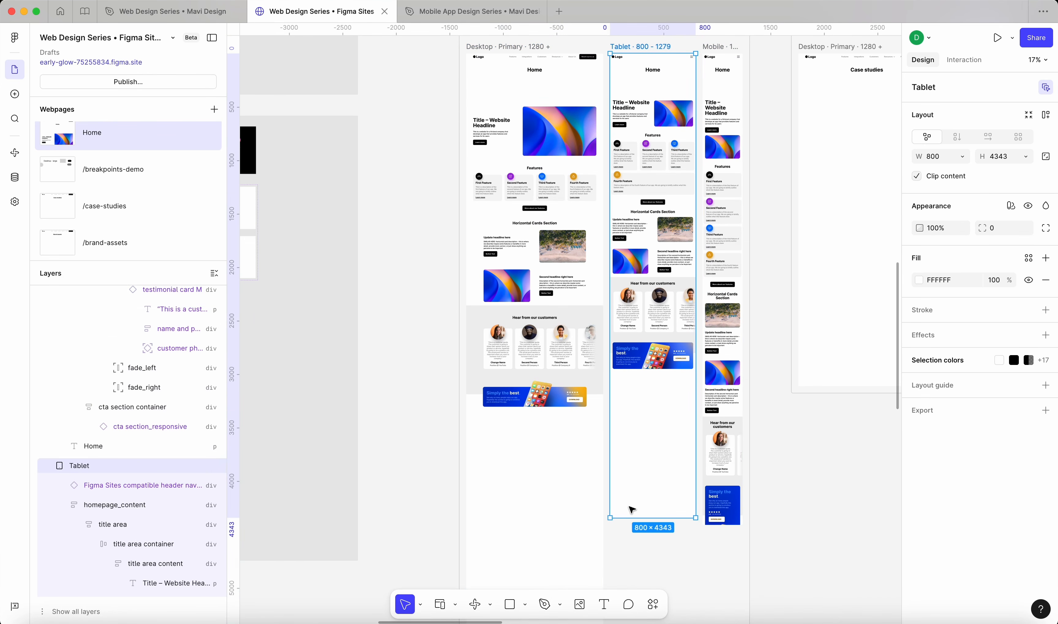
left_click_drag(630, 514, 630, 597)
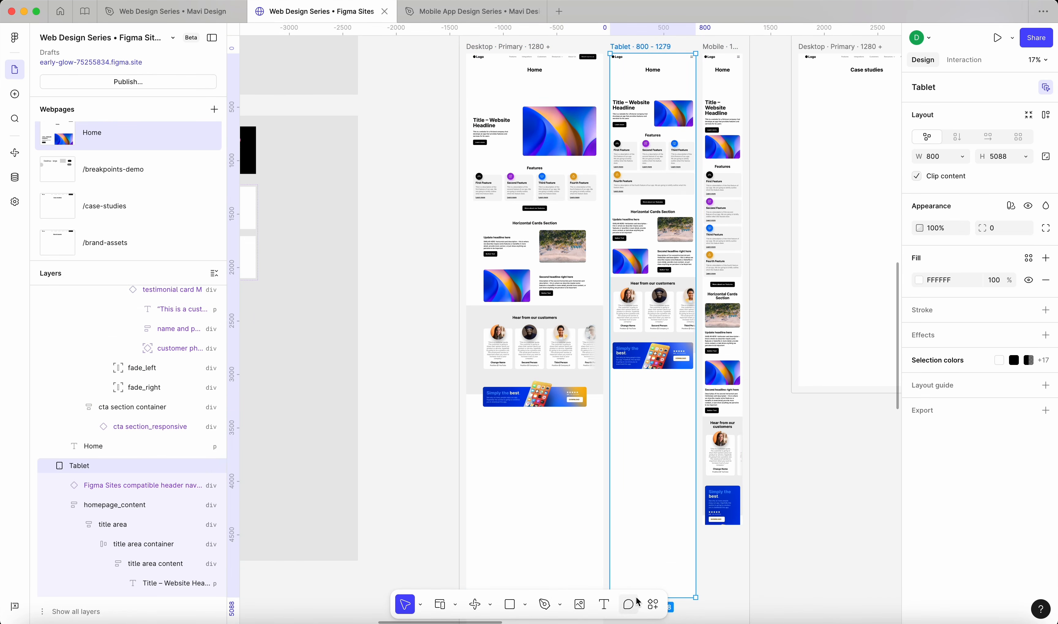
left_click(718, 48)
mouse_move(737, 561)
left_mouse_down()
mouse_move(729, 598)
mouse_move(721, 539)
mouse_move(721, 548)
left_mouse_up()
left_click(662, 318)
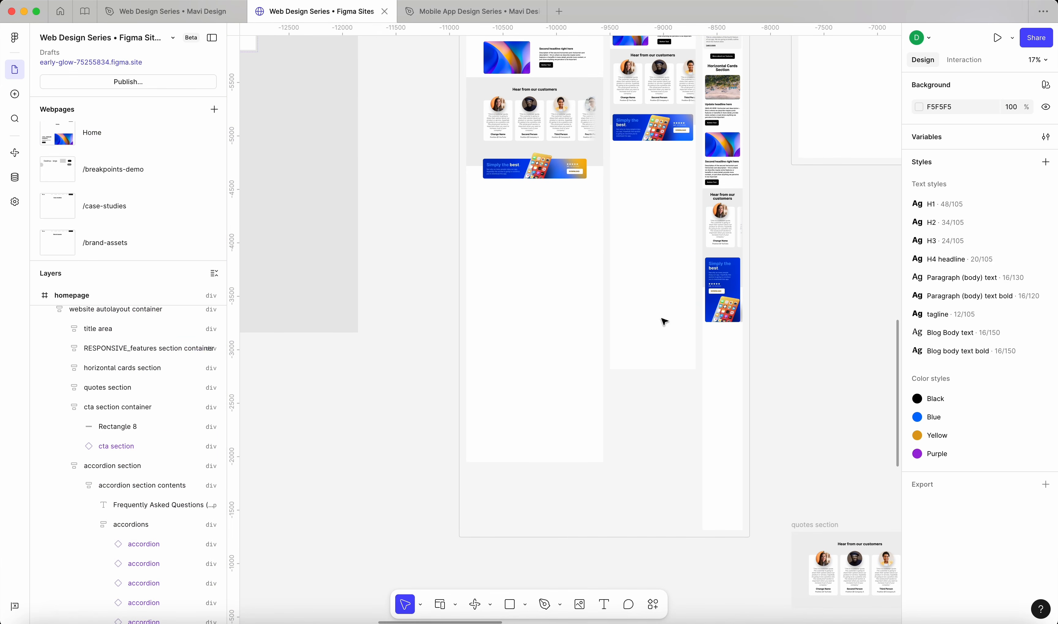
Cut the accordion section and paste it into homepage_content in the Home webpage's Desktop breakpoint, below the CTA section
scroll(795, 333, "down", 5)
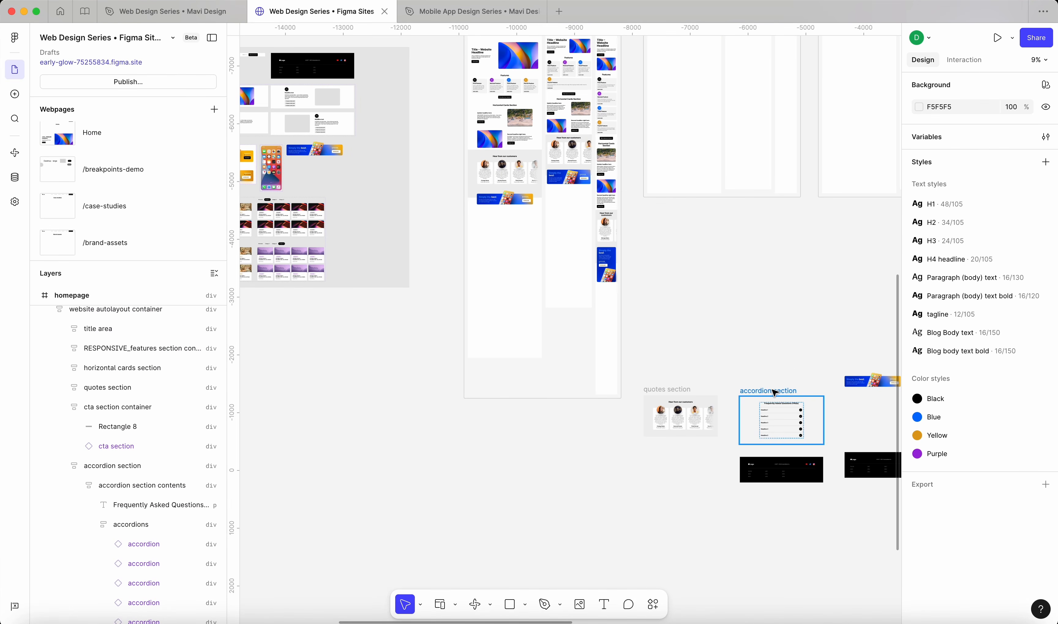
left_click(774, 393)
scroll(728, 249, "up", 5)
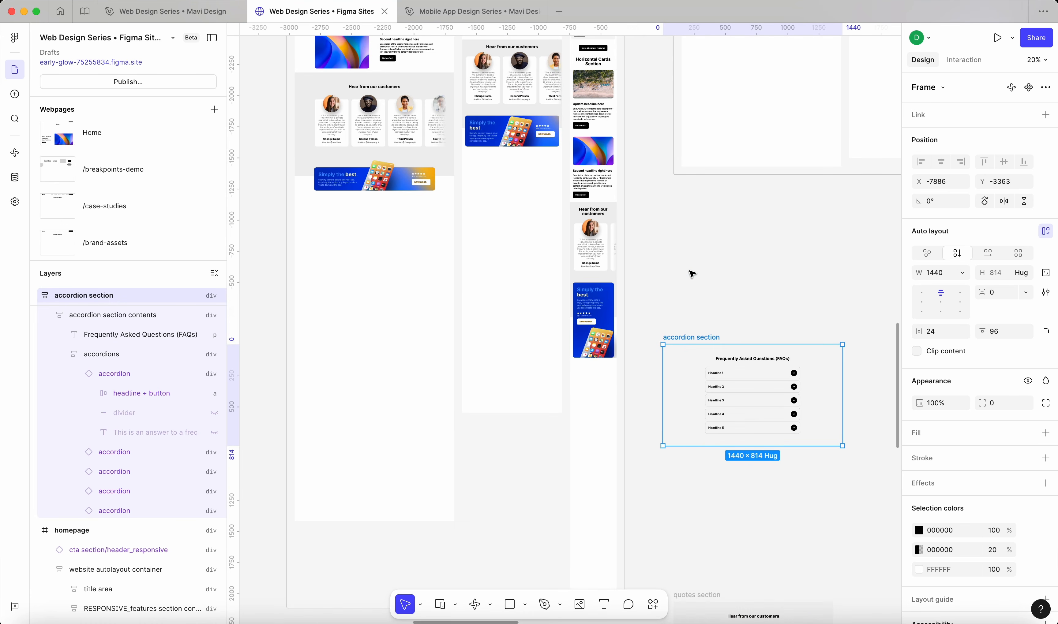
key("super+x")
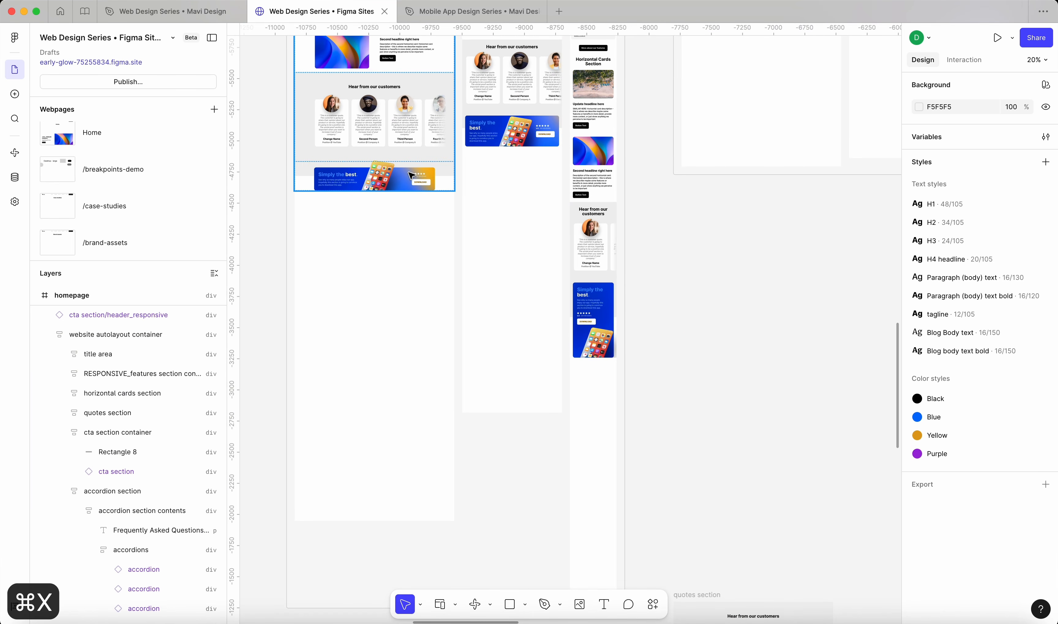
left_click(435, 184)
scroll(469, 232, "up", 2)
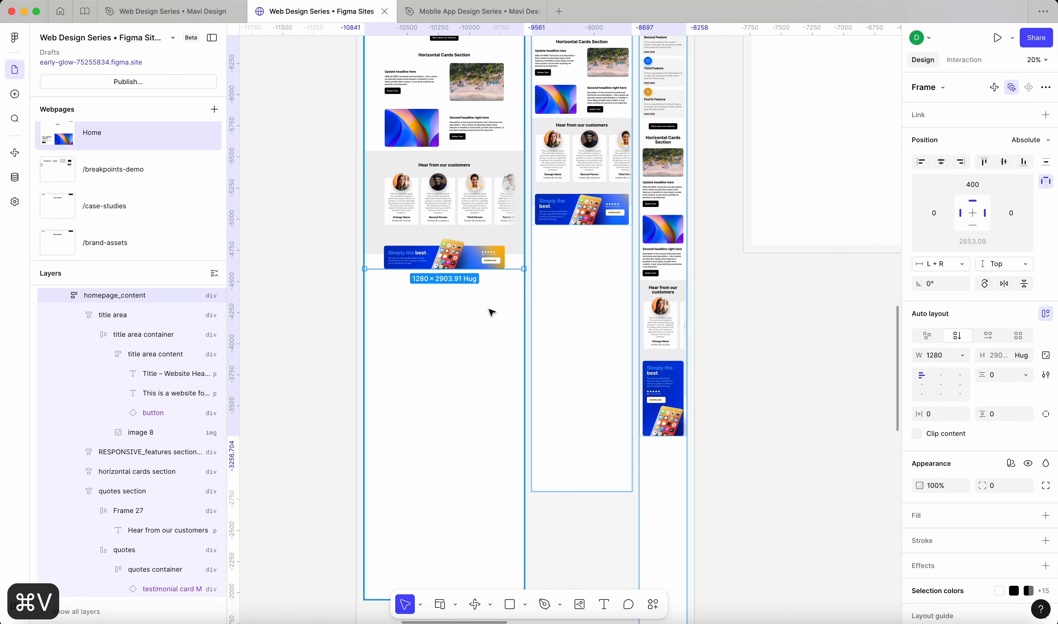
key("super+v")
scroll(489, 354, "up", 3)
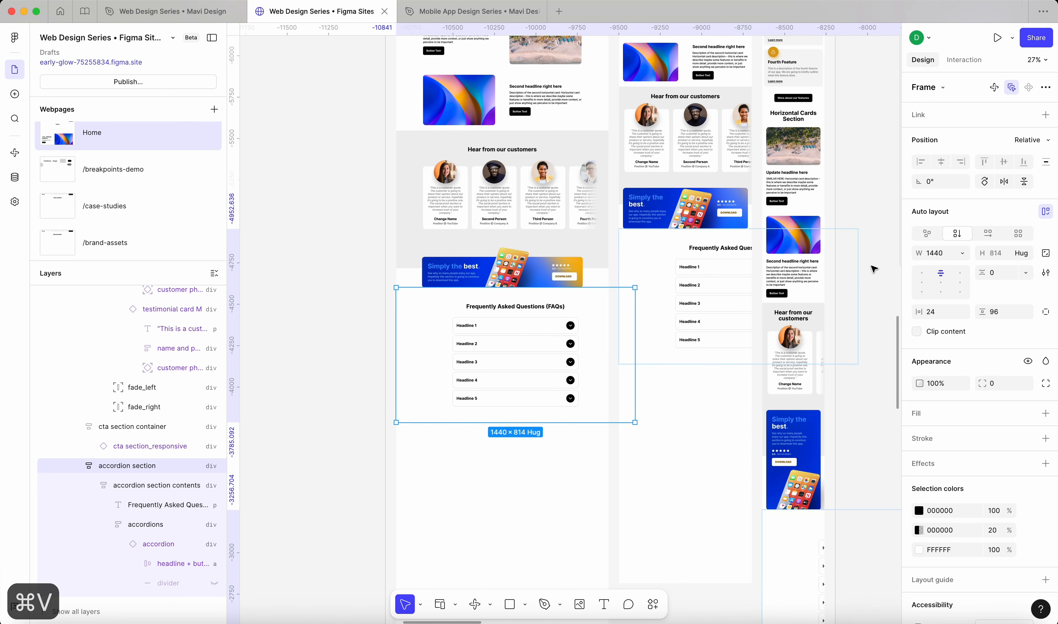
Set the pasted accordion section's width to Fill container and check its fit in the Tablet and Mobile breakpoints
left_click(962, 253)
left_click(925, 284)
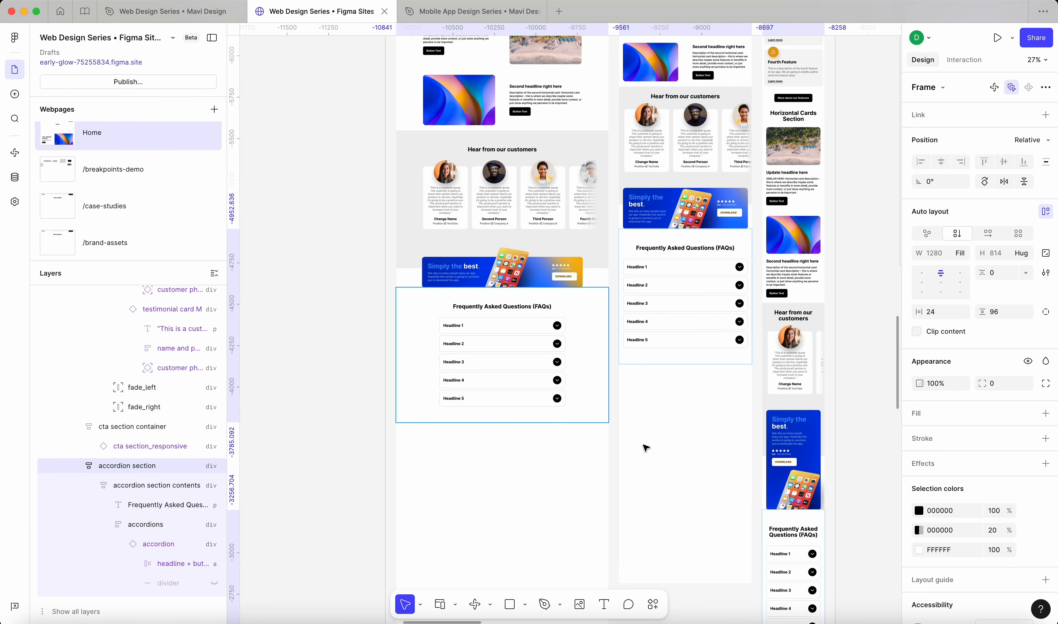
scroll(751, 480, "down", 4)
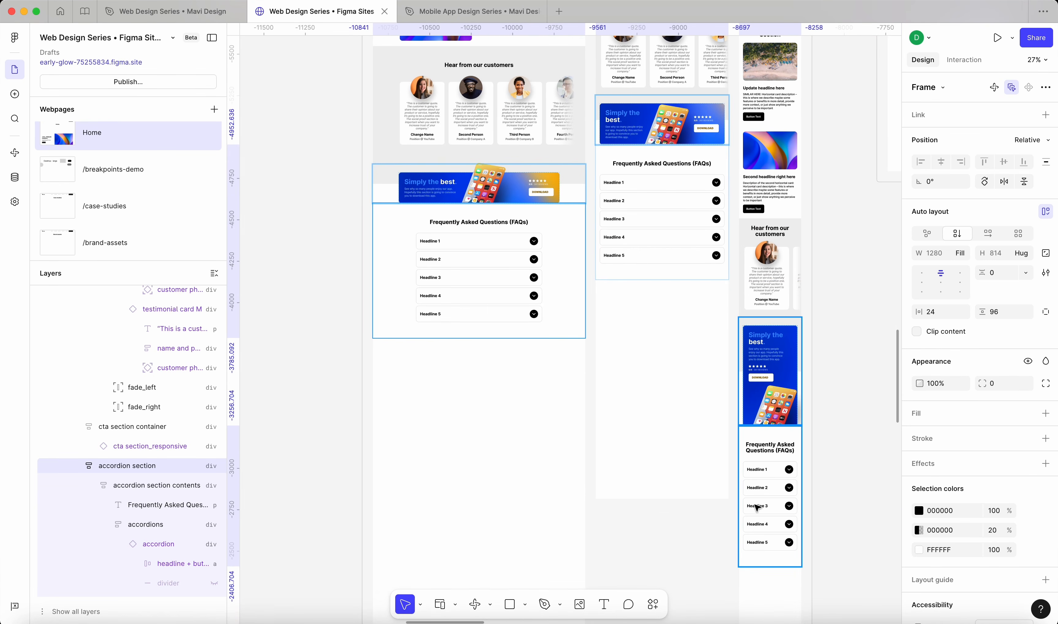
scroll(549, 327, "down", 3)
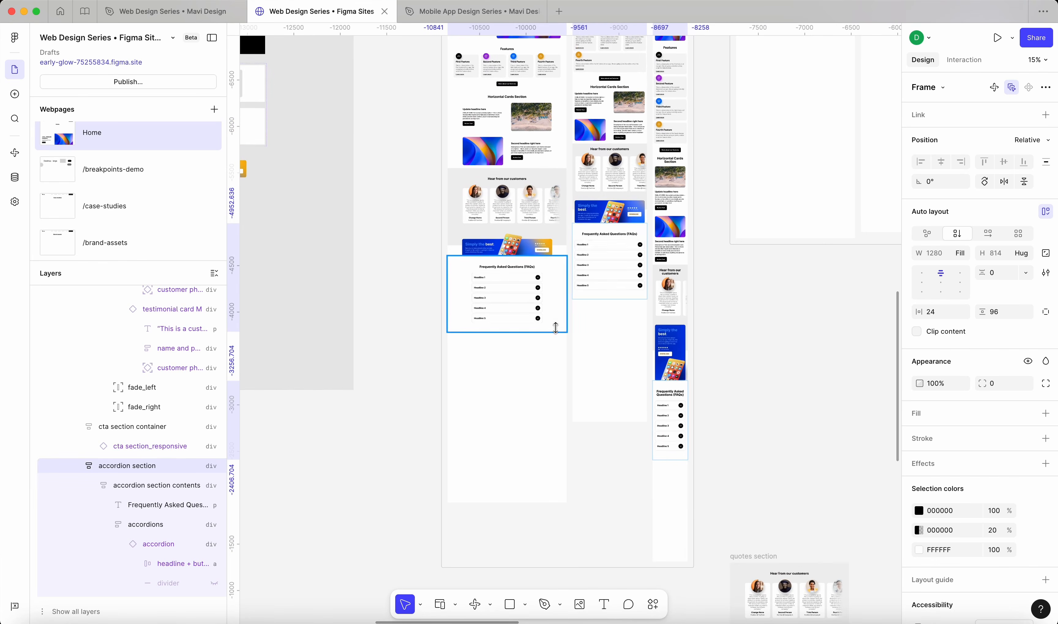
Check the layer names of the two loose black footers to tell the old version from the responsive one
left_click(737, 355)
scroll(737, 355, "down", 6)
scroll(736, 355, "right", 5)
left_click(753, 426)
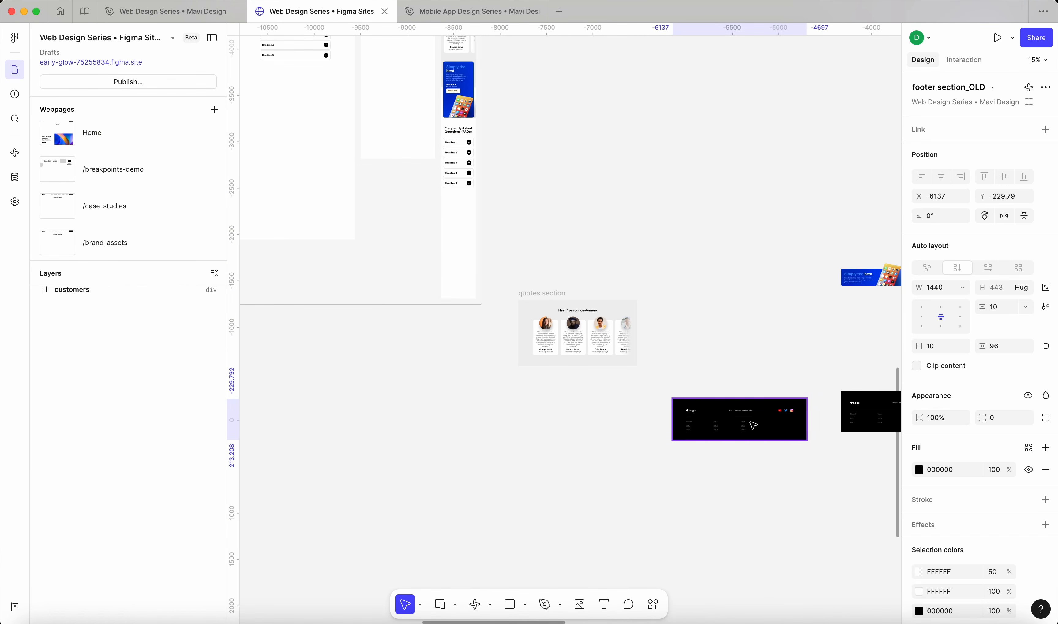
scroll(843, 419, "right", 3)
scroll(844, 420, "down", 1)
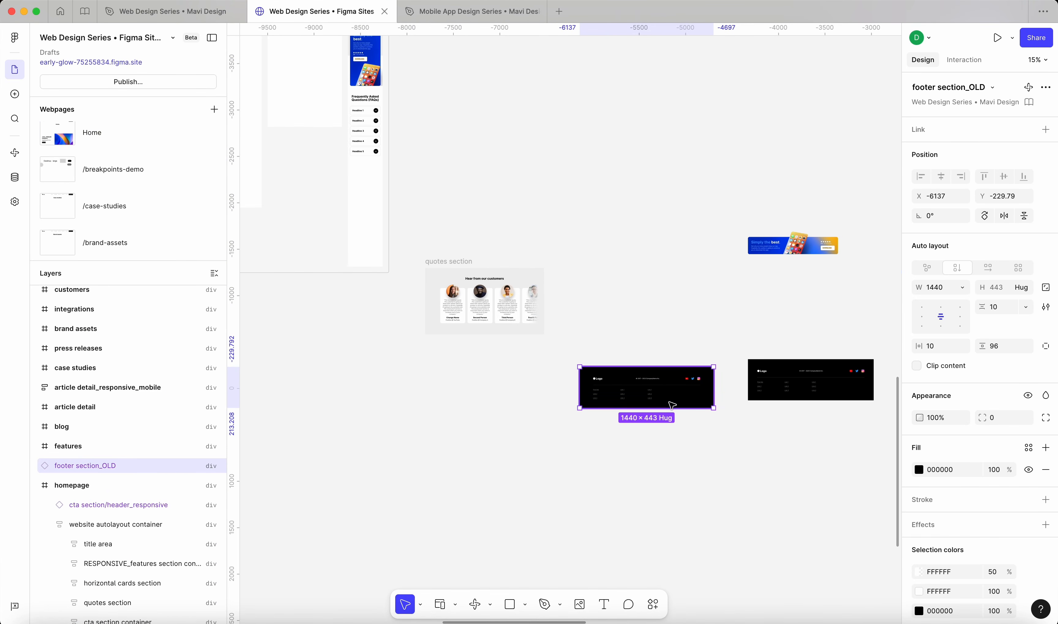
left_click(124, 467)
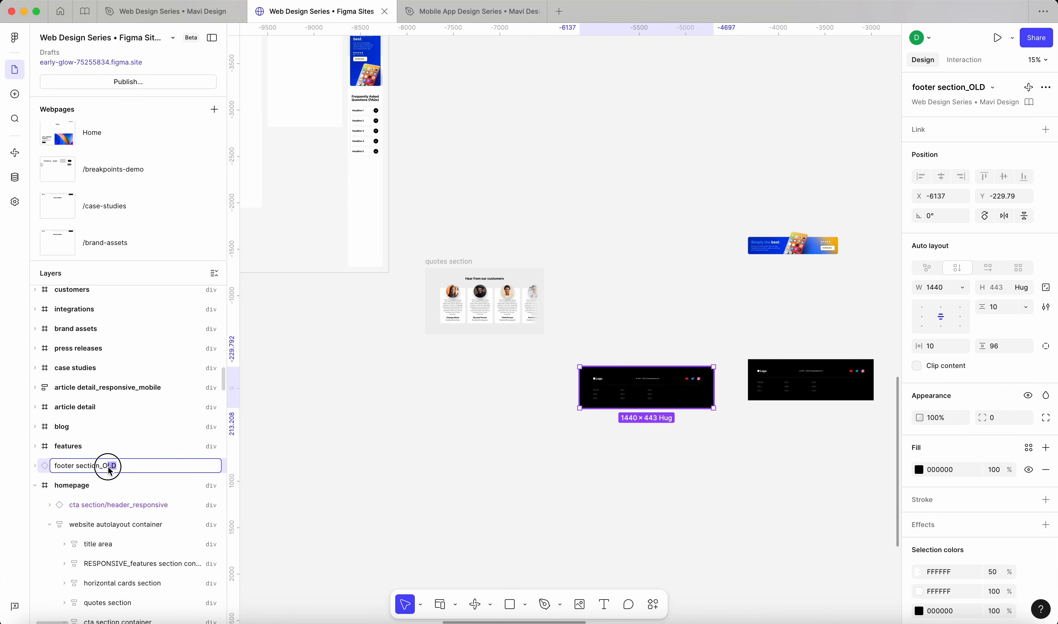
left_click(786, 397)
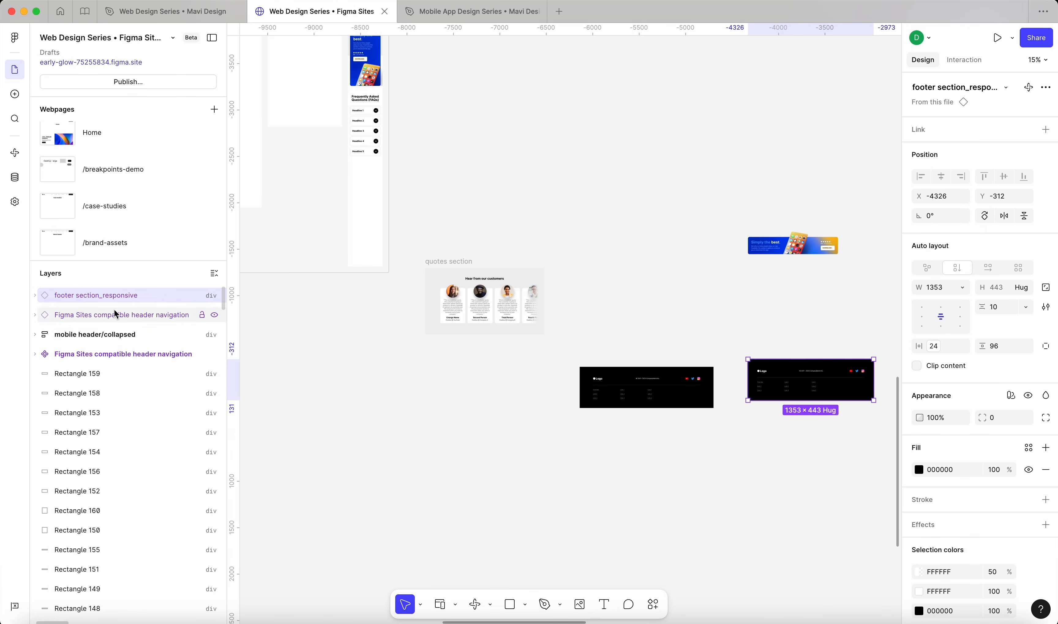
left_click(656, 425)
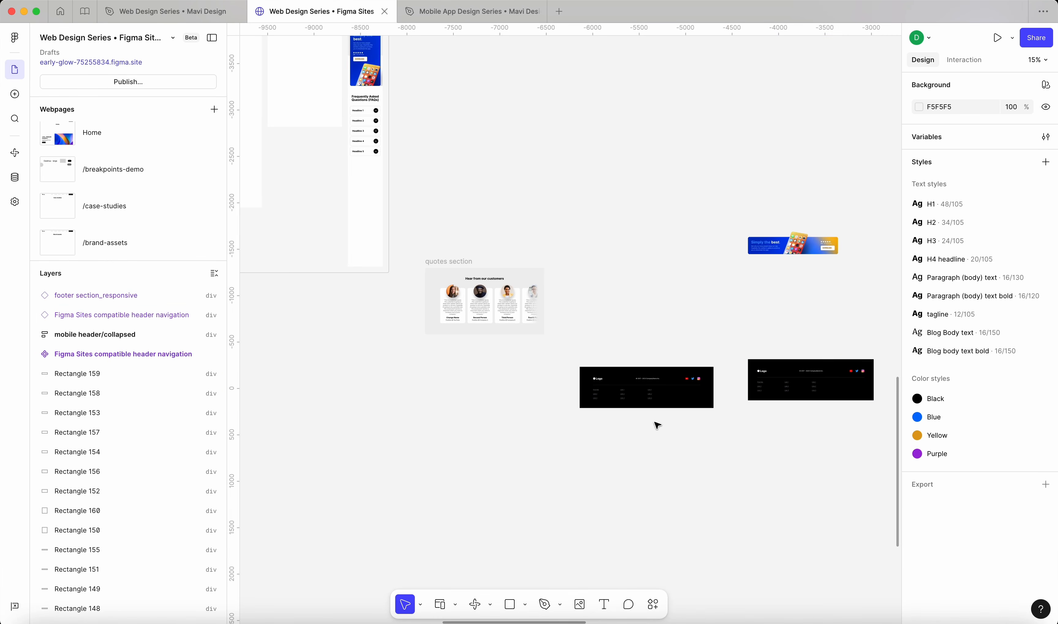
Cut the footer section_responsive instance and paste it into homepage_content in the Home webpage's Desktop breakpoint, below the accordion section
left_click_drag(779, 386, 542, 174)
scroll(553, 211, "up", 4)
scroll(553, 211, "left", 3)
key("super+x")
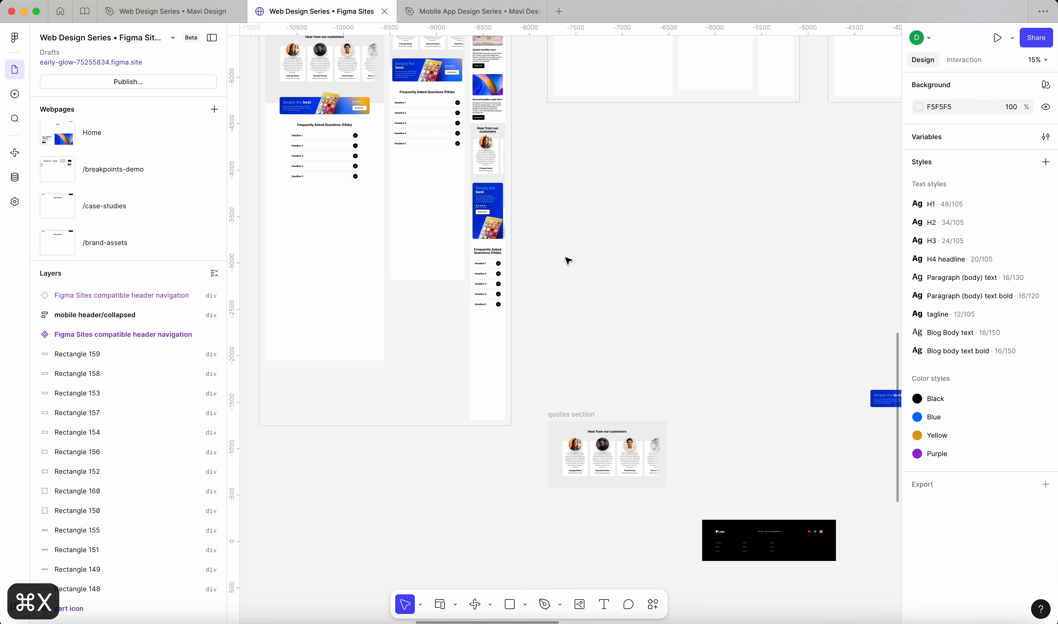
scroll(566, 259, "up", 4)
scroll(566, 259, "left", 3)
left_click(423, 270)
scroll(393, 340, "up", 3)
scroll(395, 342, "up", 3)
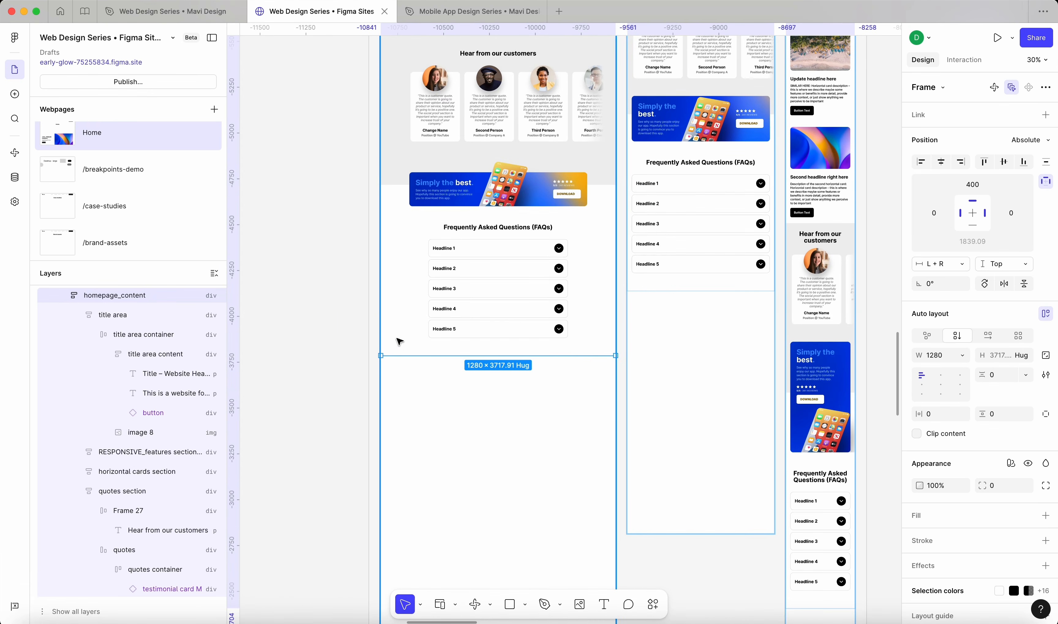
key("super+v")
scroll(754, 373, "down", 4)
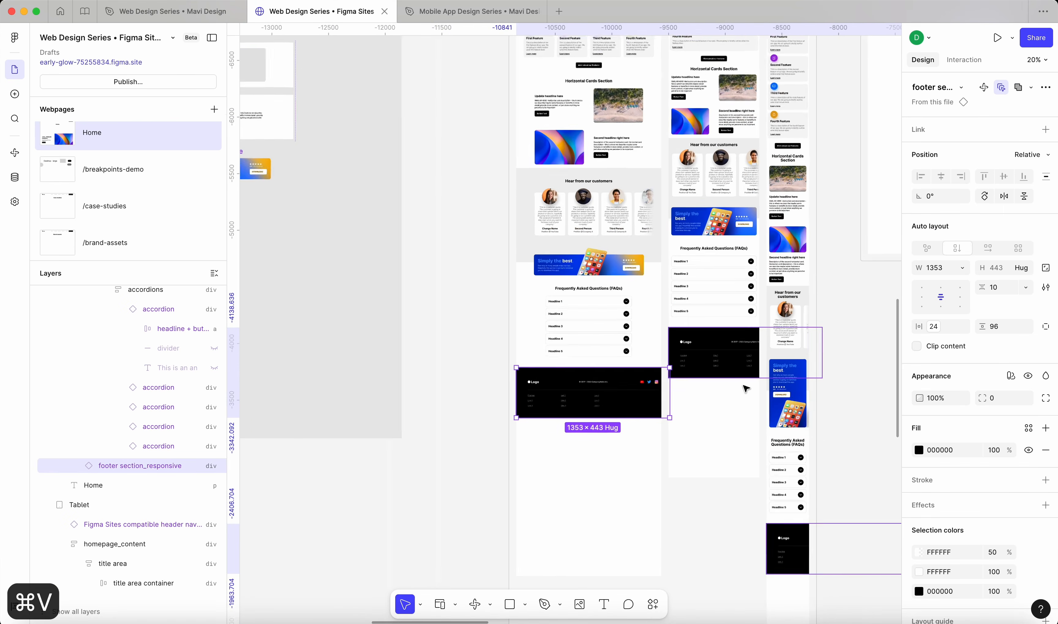
Set the pasted footer's width to Fill container and check its layout in the Tablet and Mobile breakpoints
left_click(964, 269)
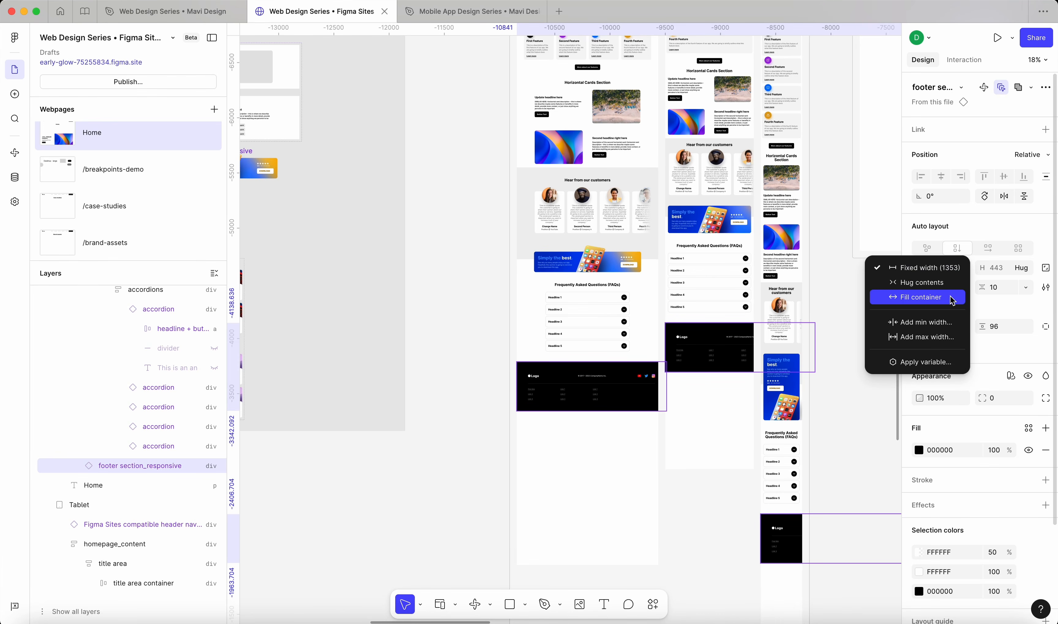
left_click(952, 299)
scroll(746, 339, "up", 6)
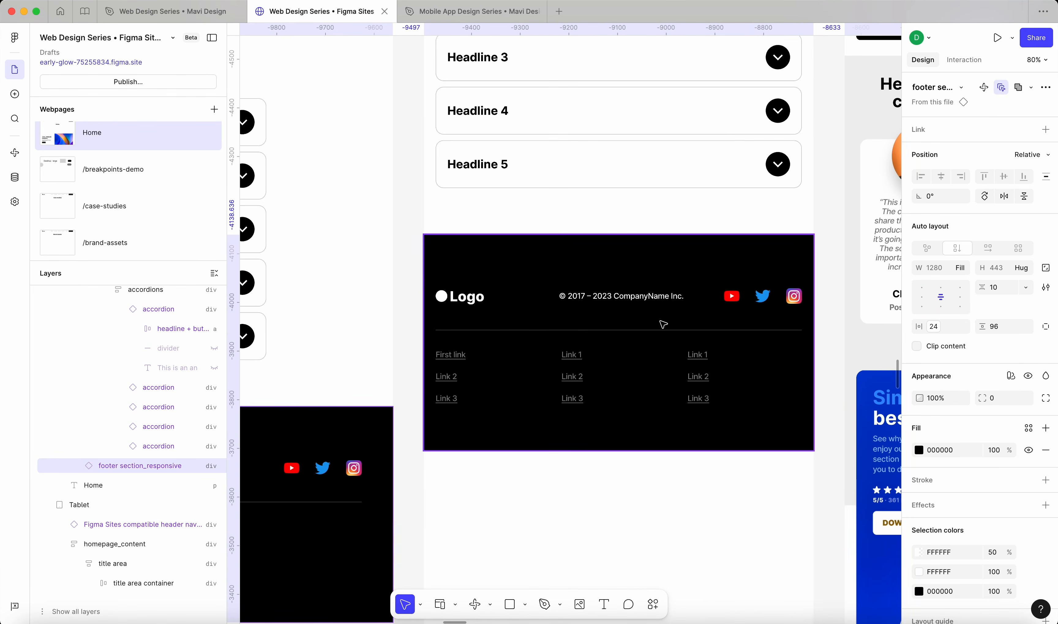
scroll(663, 325, "down", 5)
scroll(723, 461, "down", 4)
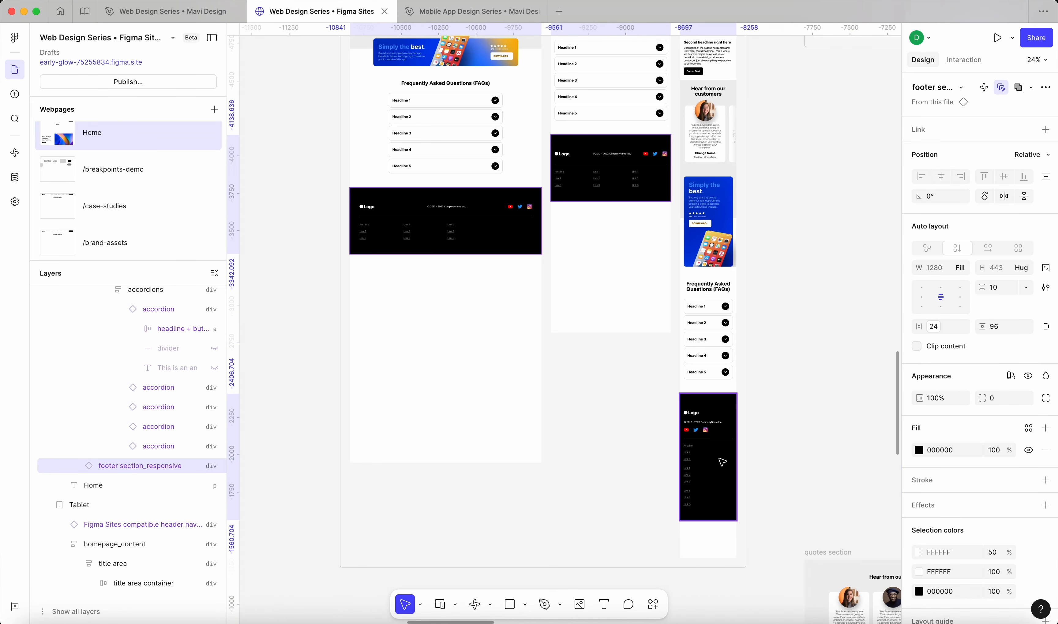
Set the accordion section's vertical padding to 40 in the Home webpage's Tablet and Mobile breakpoints
scroll(633, 393, "up", 3)
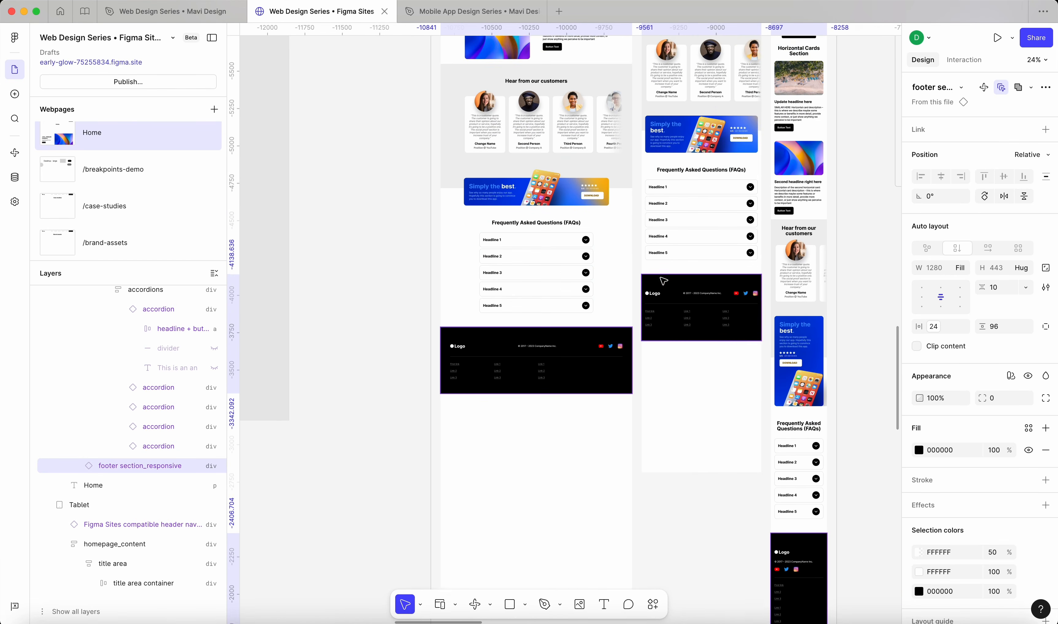
scroll(639, 282, "up", 3)
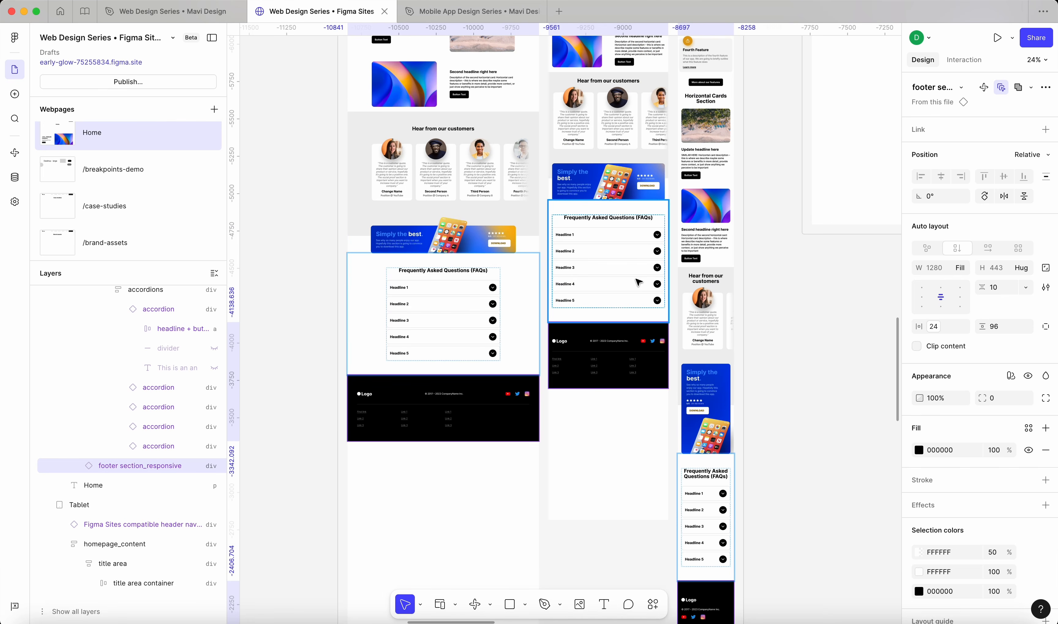
left_click(638, 281)
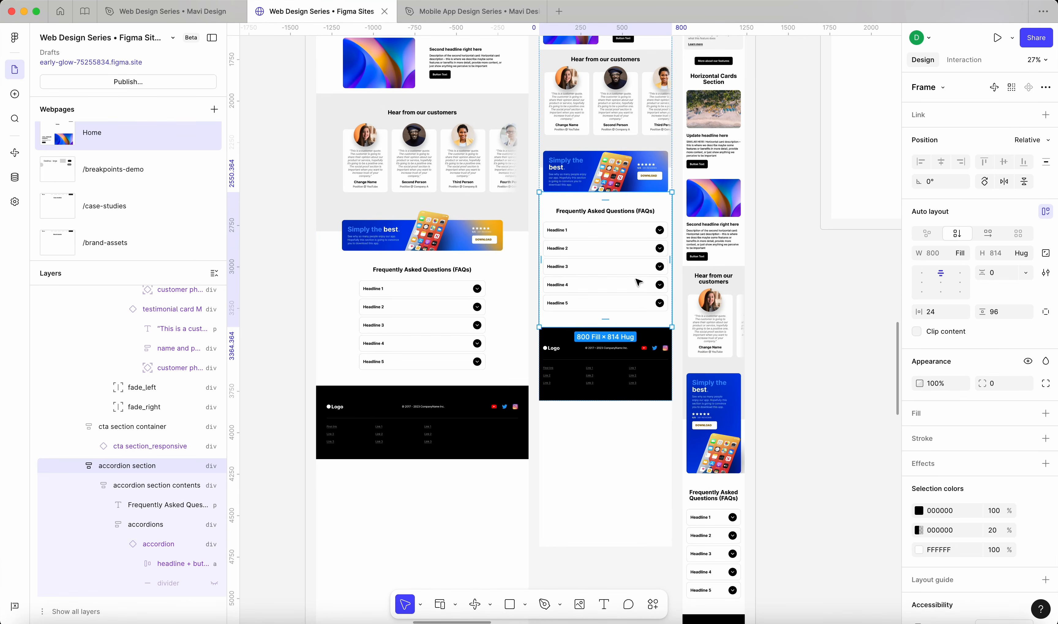
scroll(639, 282, "up", 2)
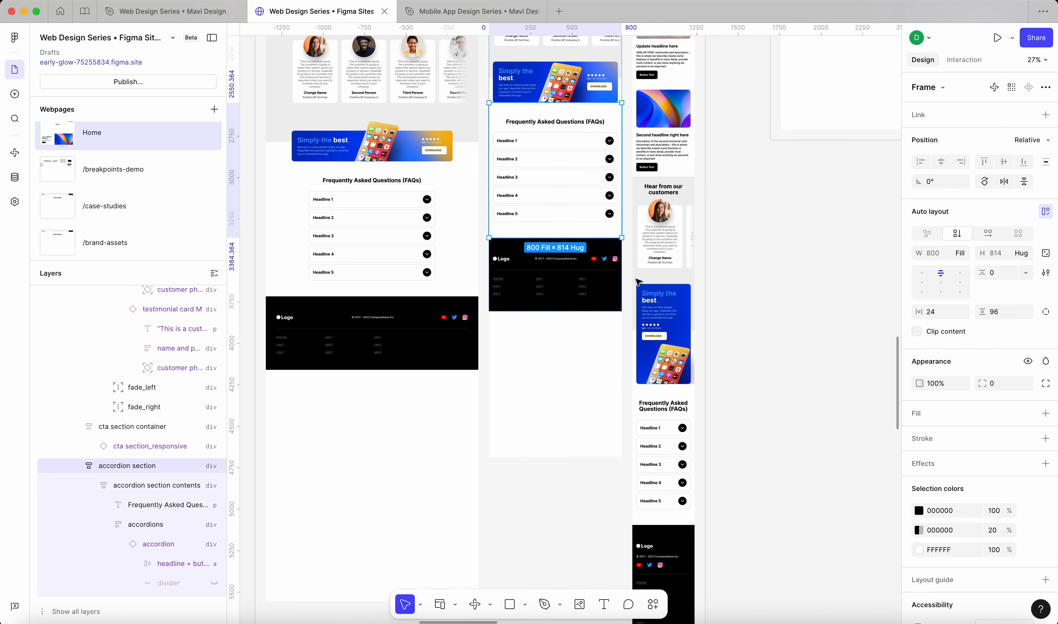
left_click(673, 455, "shift")
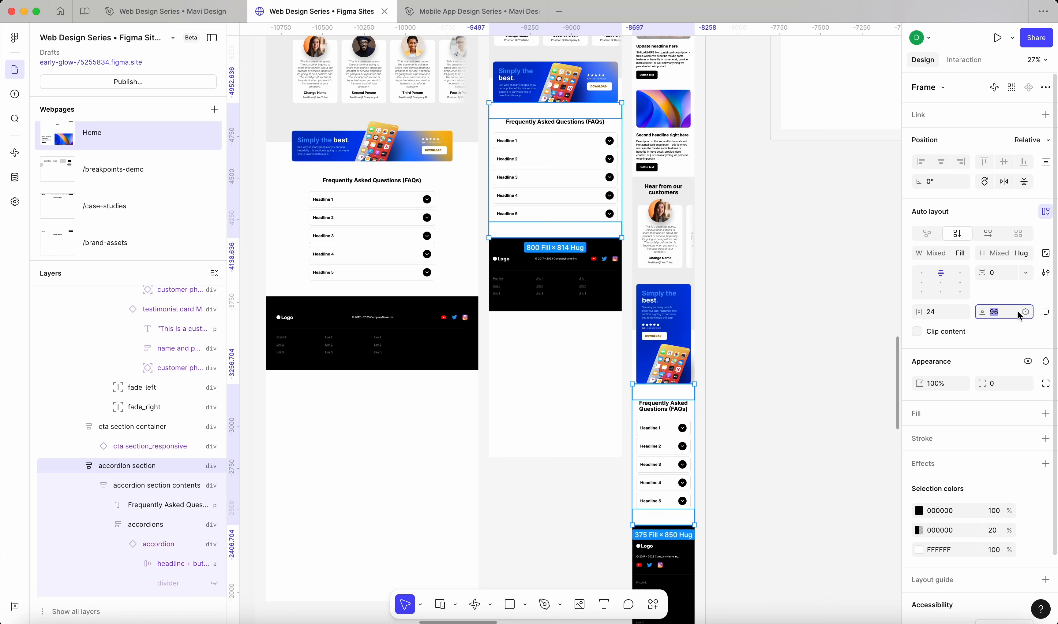
type("32")
key("Return")
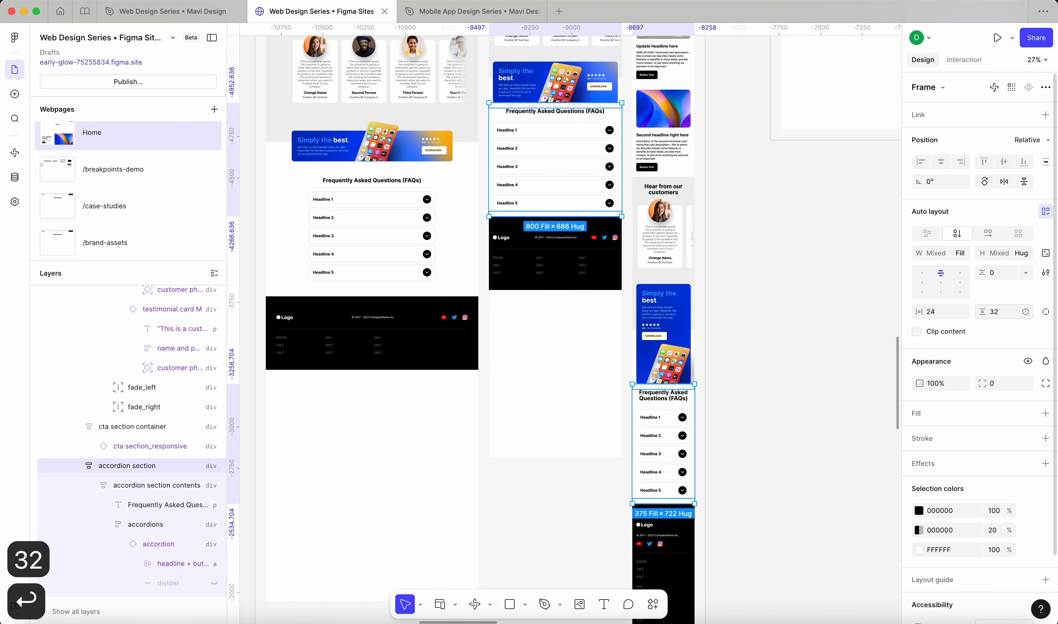
type("40")
key("Return")
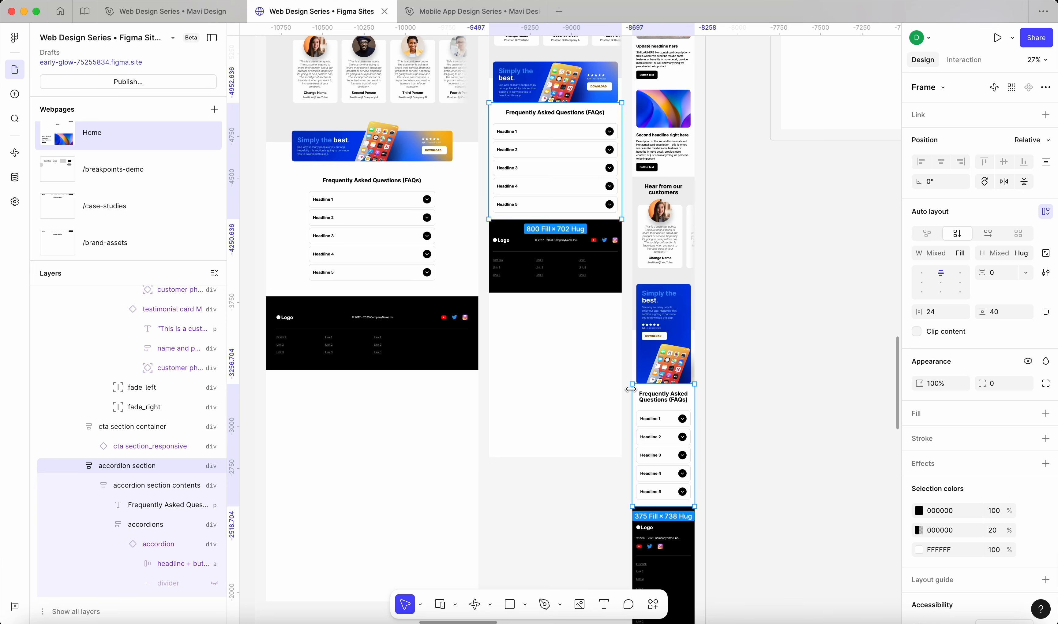
Set the vertical gap of accordion section contents to 24 in the Home webpage's Tablet and Mobile breakpoints
key("Return")
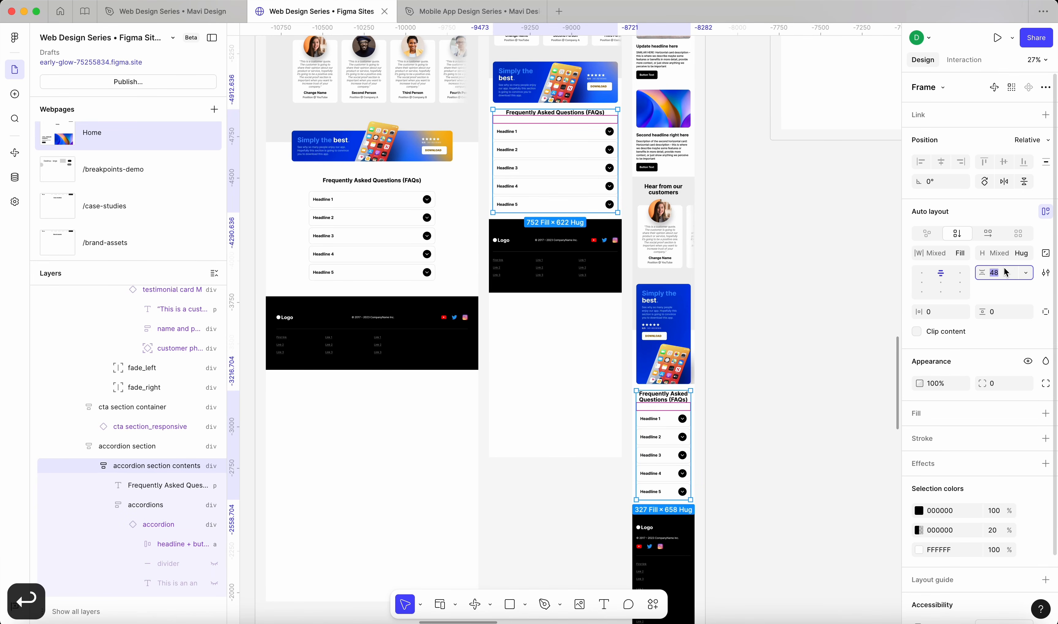
type("24")
key("Return")
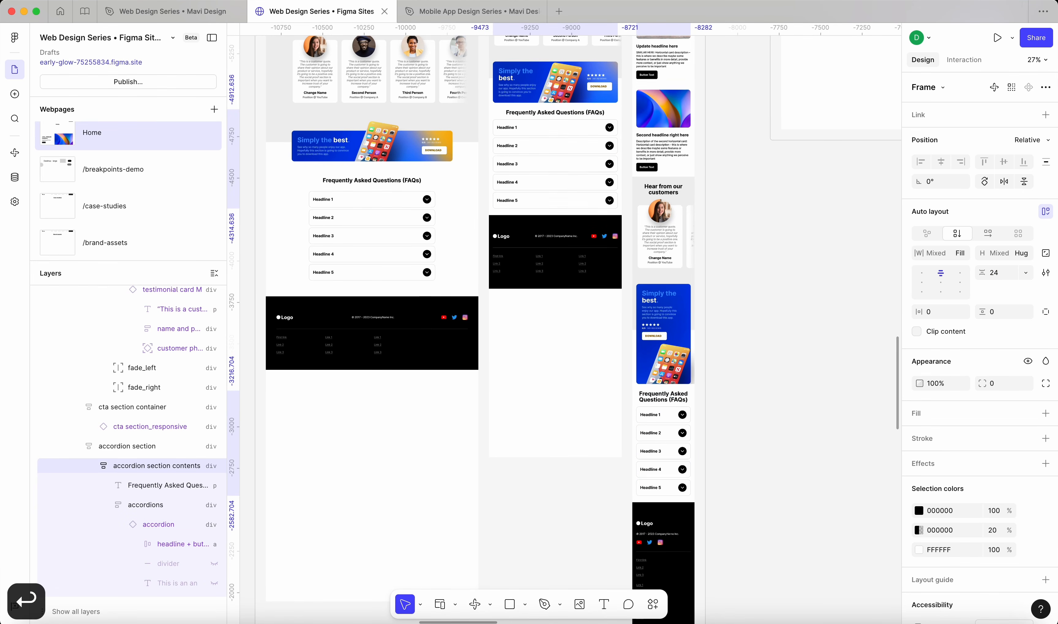
left_click(810, 378)
Preview the Home webpage and narrow the preview to about 810 wide to check the CTA and FAQ sections' tablet layout
scroll(570, 106, "up", 5)
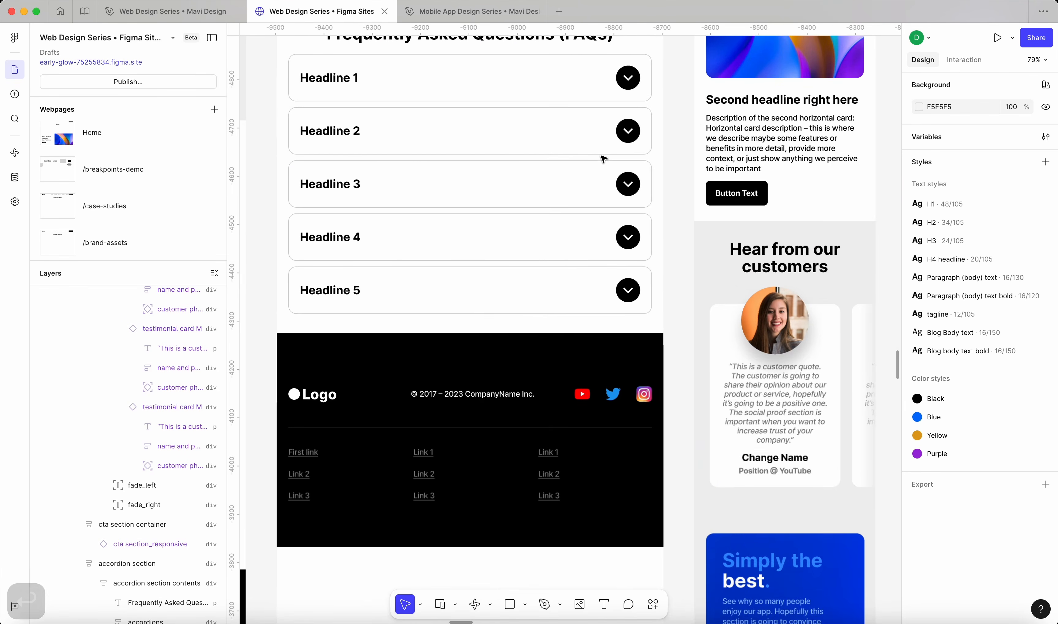
scroll(603, 159, "down", 8)
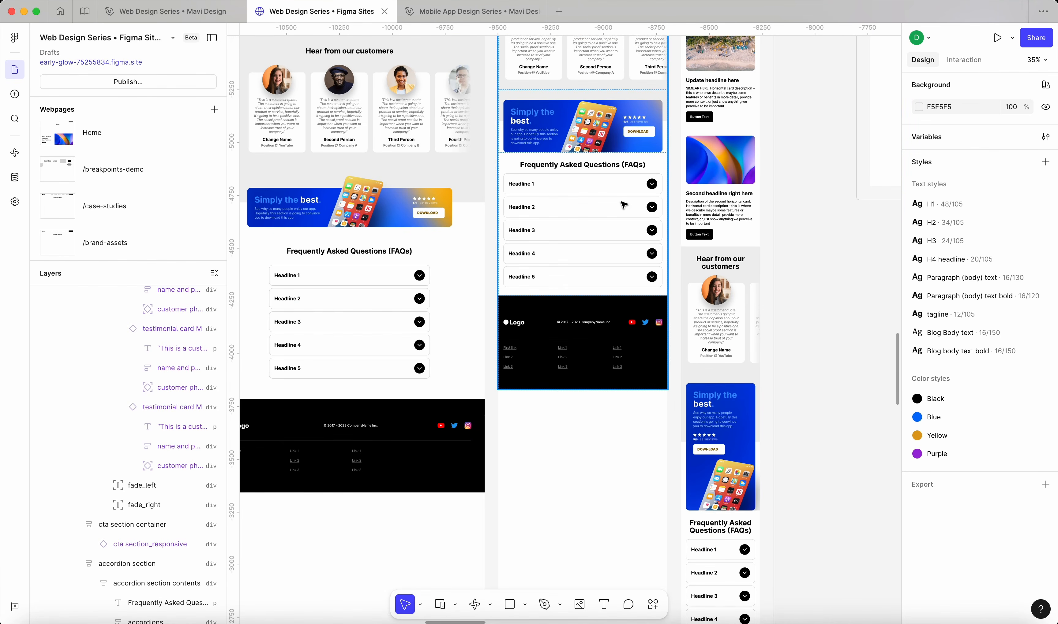
scroll(736, 263, "down", 3)
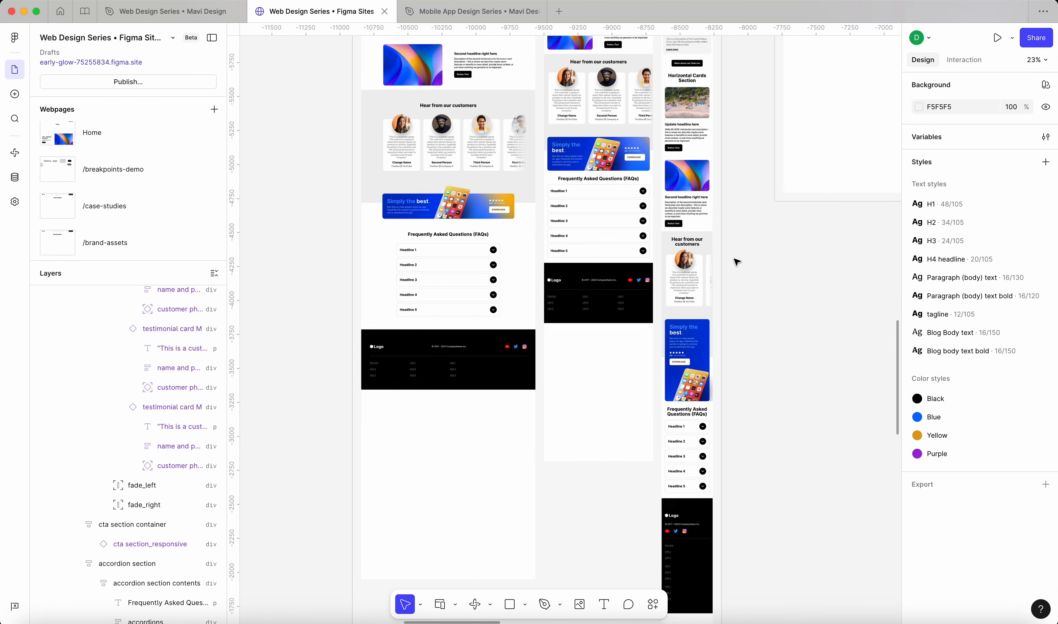
scroll(782, 322, "down", 3)
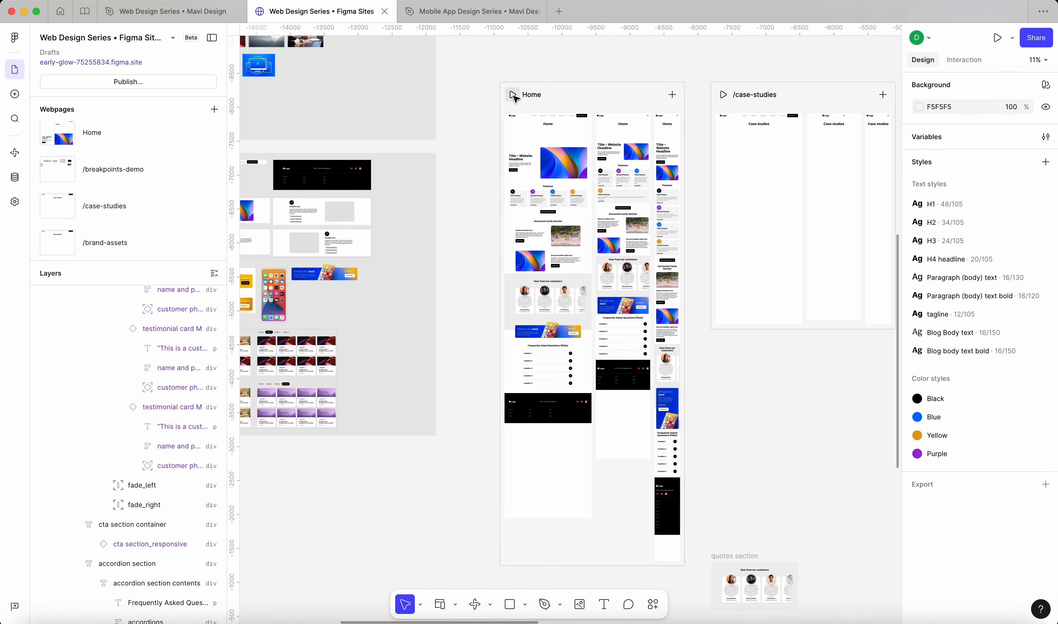
left_click(513, 94)
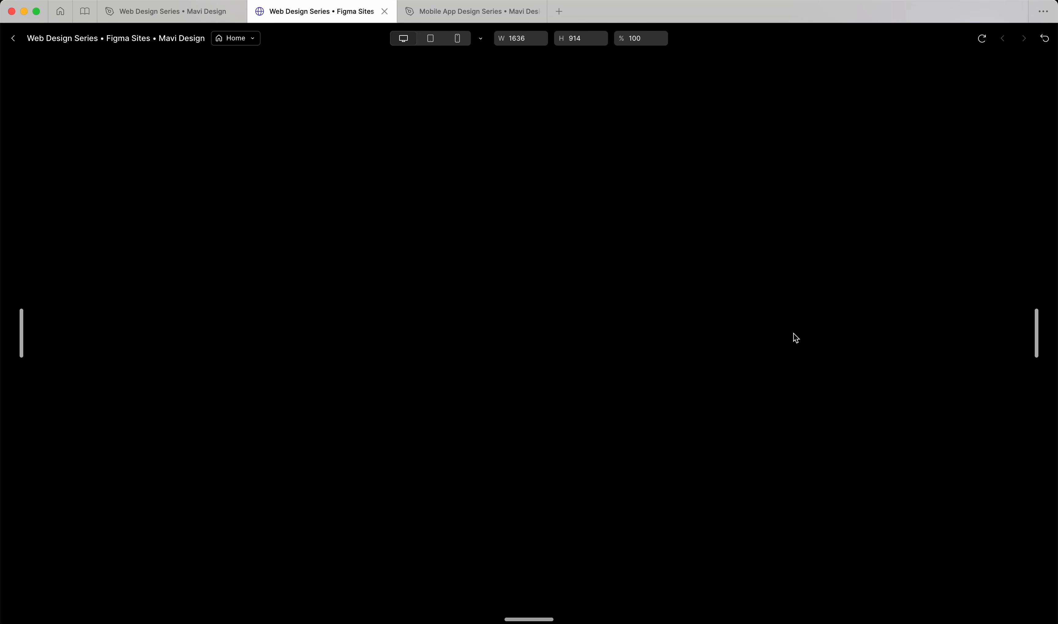
scroll(795, 338, "down", 20)
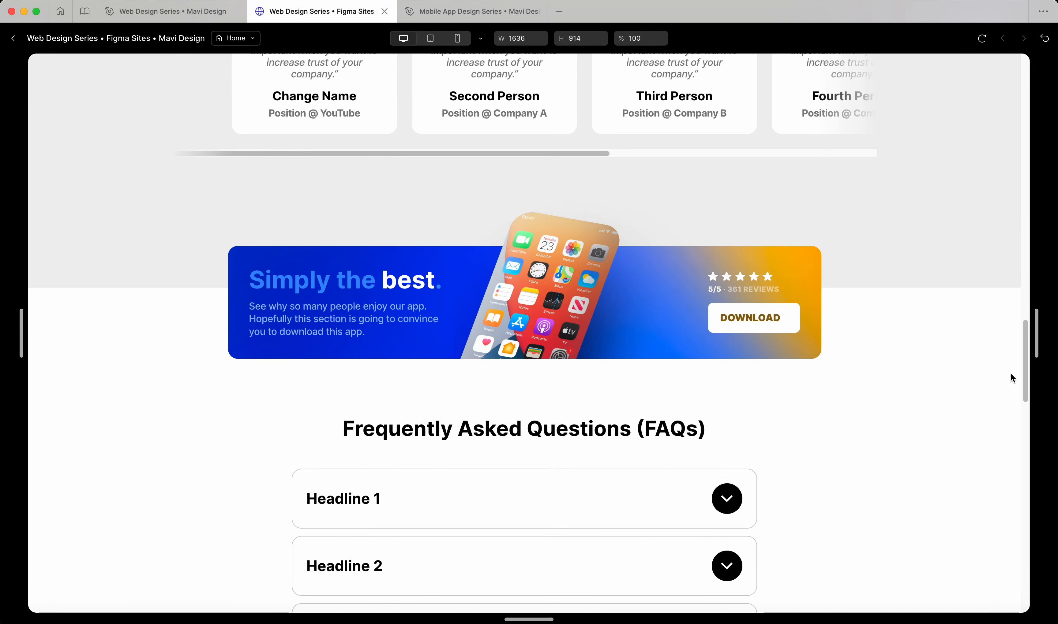
left_click_drag(1038, 346, 788, 342)
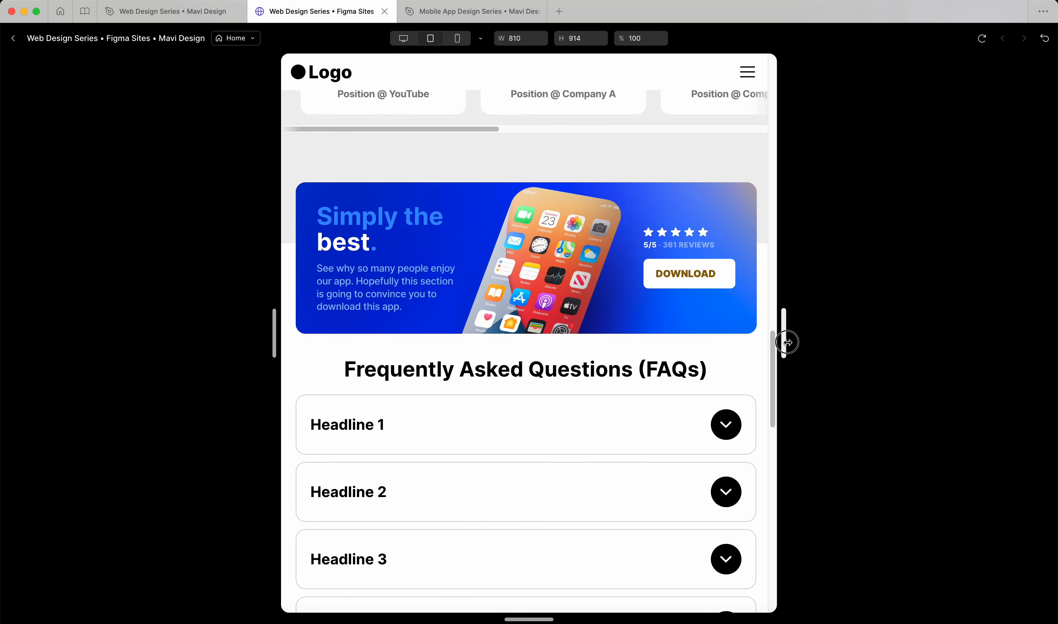
Test expanding and collapsing the Headline 1 accordion in the tablet-width preview
left_click(665, 421)
left_click(668, 424)
left_click(669, 425)
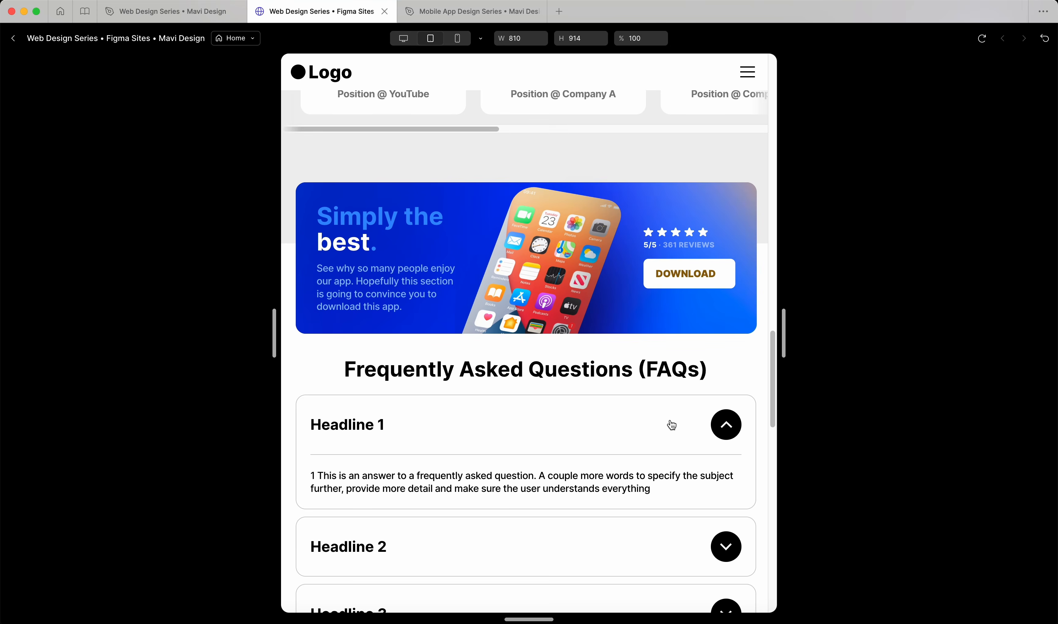
left_click(670, 425)
left_click(668, 421)
left_click(668, 422)
scroll(676, 305, "down", 3)
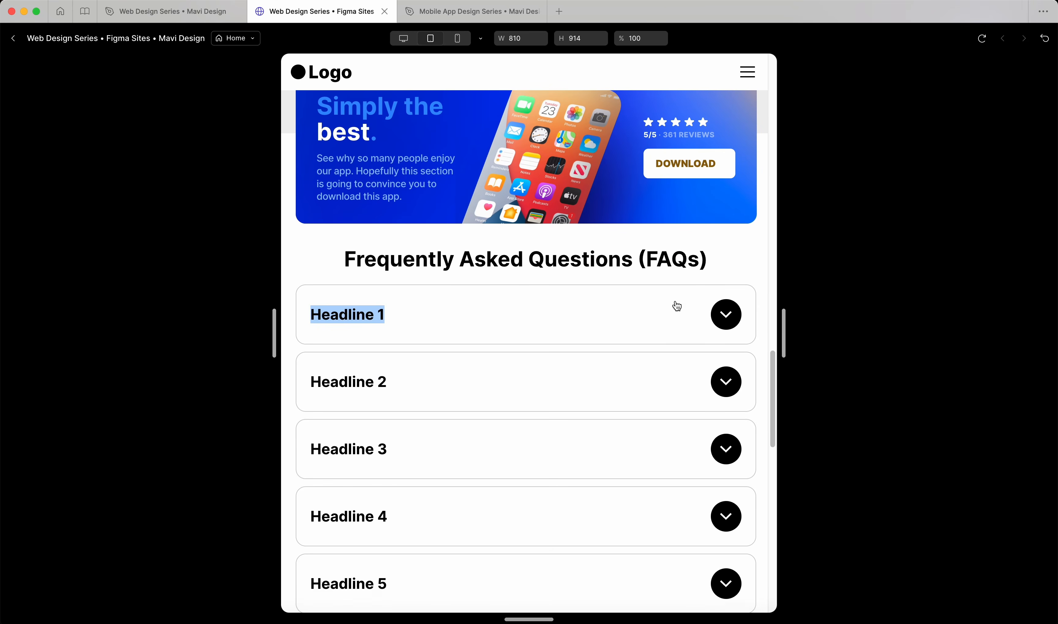
left_click(749, 280)
Narrow the preview to a mobile width of about 390 and check the CTA, FAQ and footer sections
left_click_drag(780, 327, 658, 347)
scroll(567, 350, "down", 6)
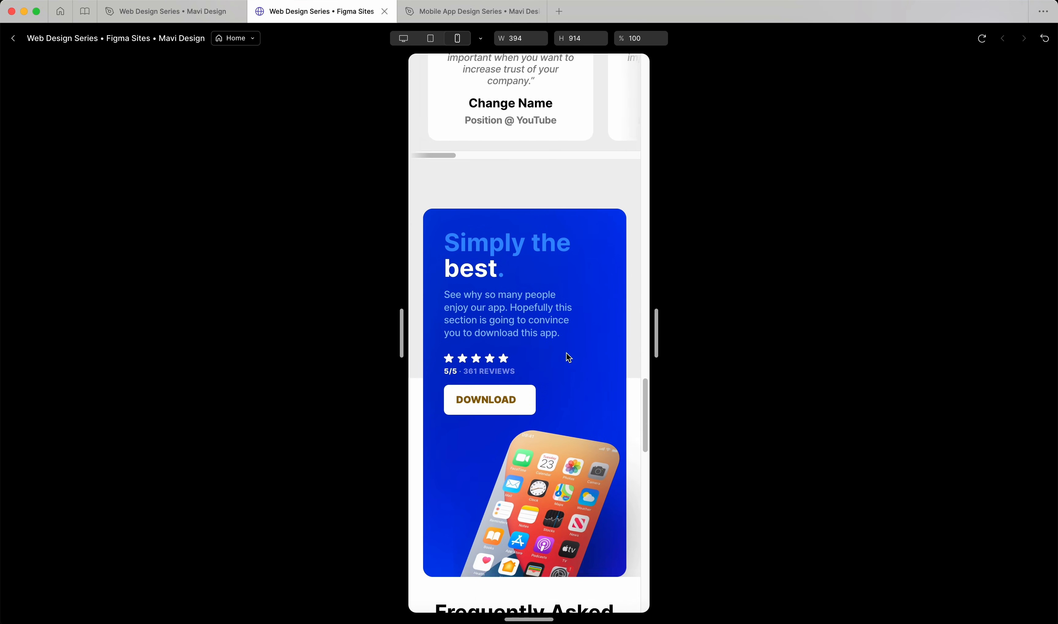
scroll(567, 345, "down", 8)
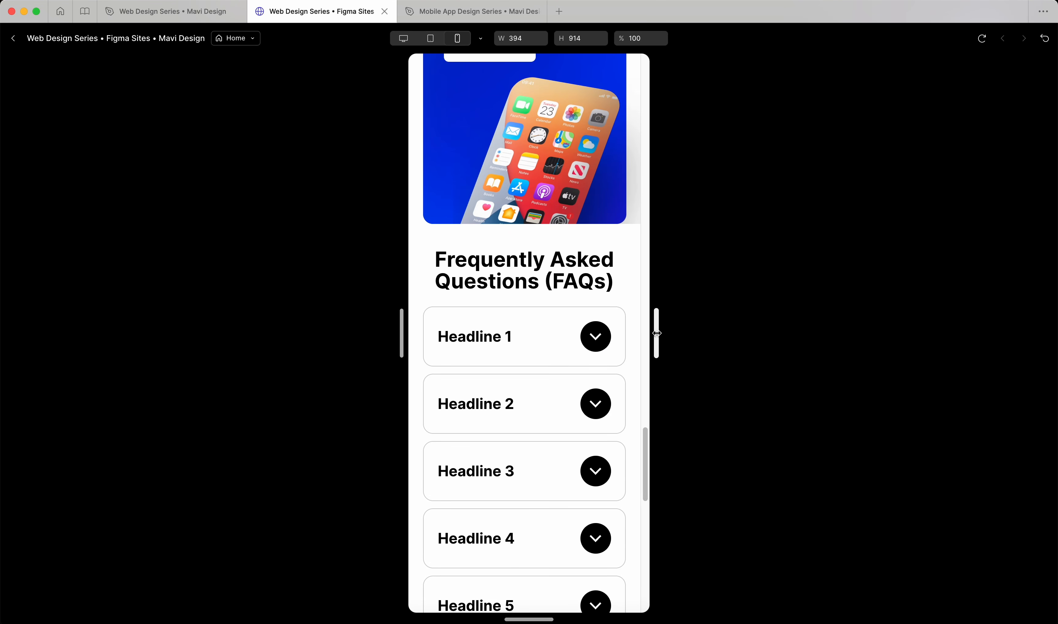
scroll(580, 343, "down", 14)
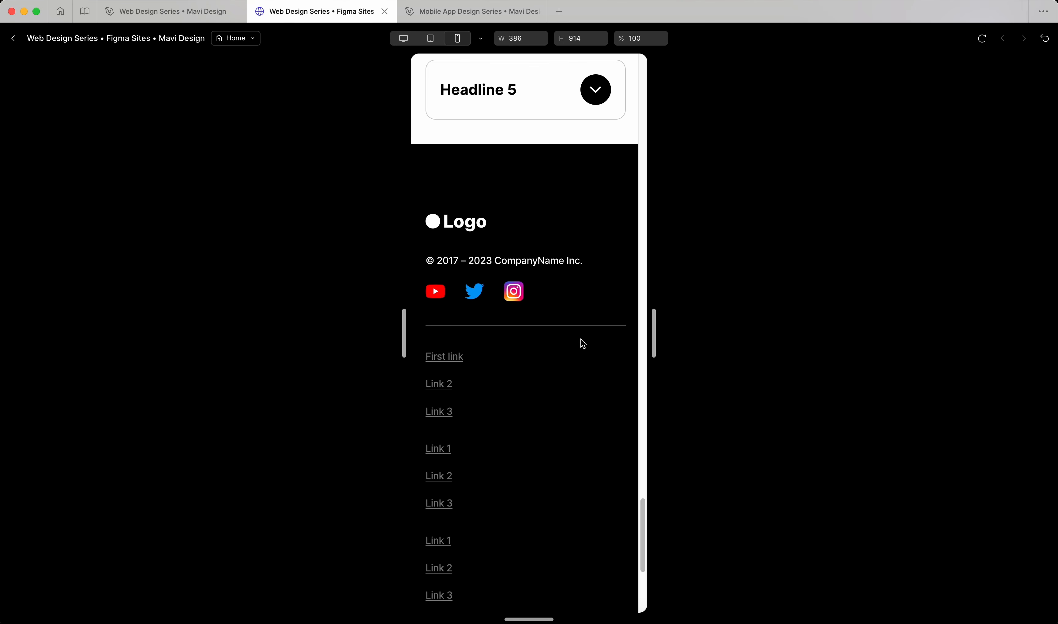
scroll(582, 343, "up", 15)
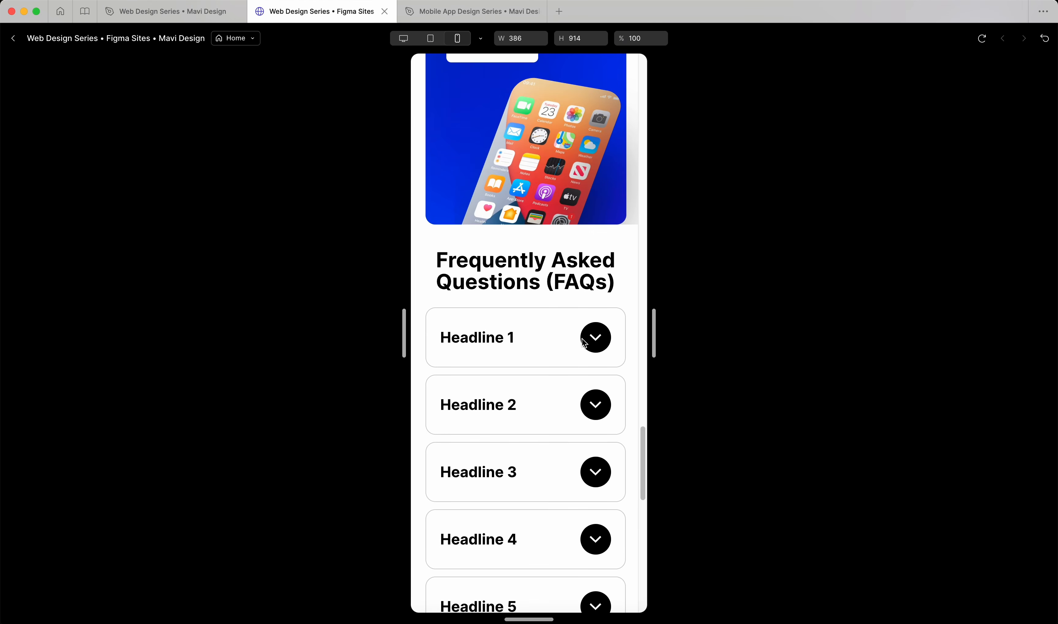
Expand and collapse the Headline 1 accordion in the mobile-width preview, watching how the FAQ heading behaves during the animation
left_click(595, 338)
left_click(595, 338)
left_click(595, 338)
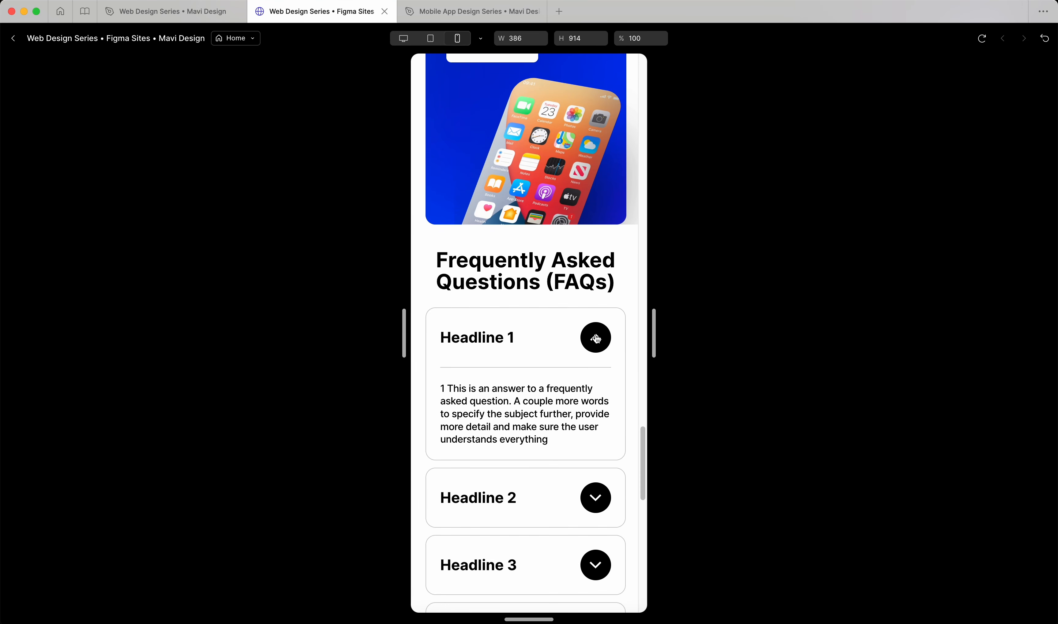
left_click(595, 338)
left_click(565, 355)
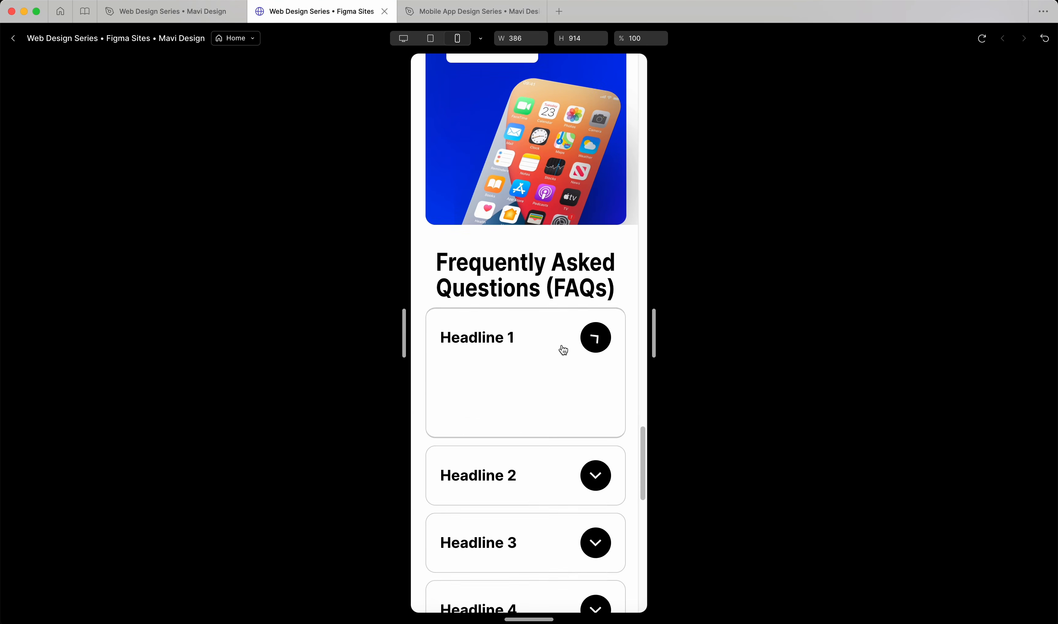
left_click_drag(436, 263, 588, 283)
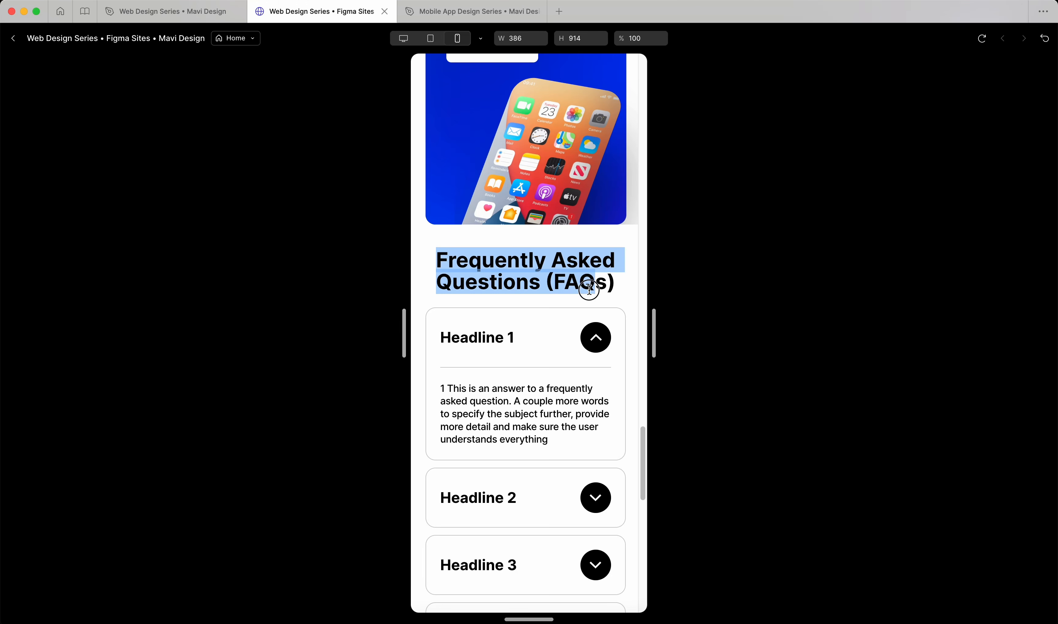
left_click(596, 293)
left_click(547, 348)
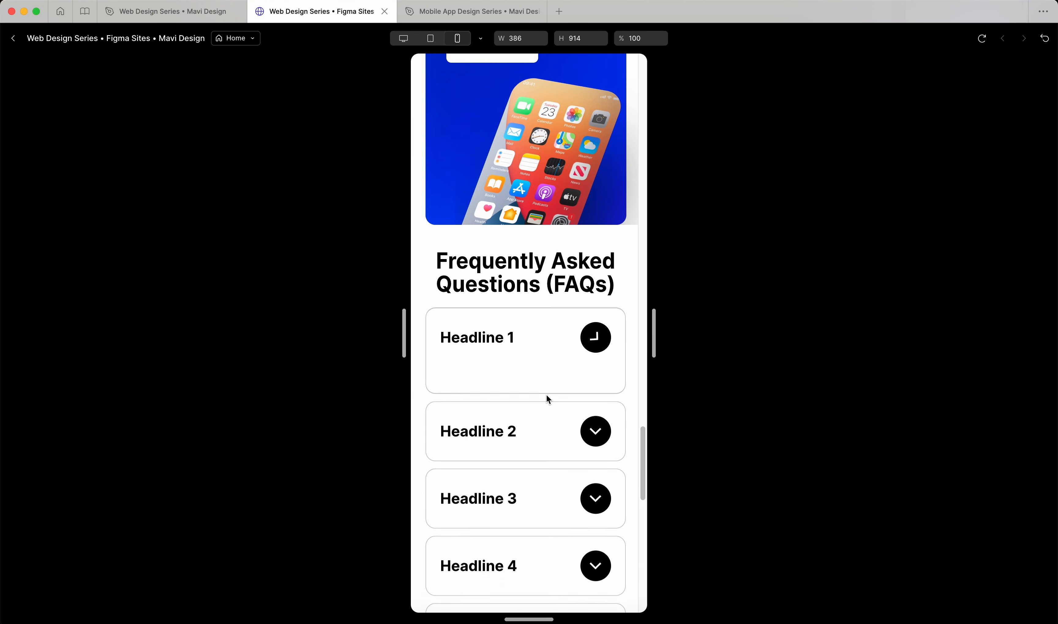
Test the Headline 2 accordion at mobile width, then widen the preview to desktop size and exit to the editor
left_click(558, 411)
triple_click(558, 412)
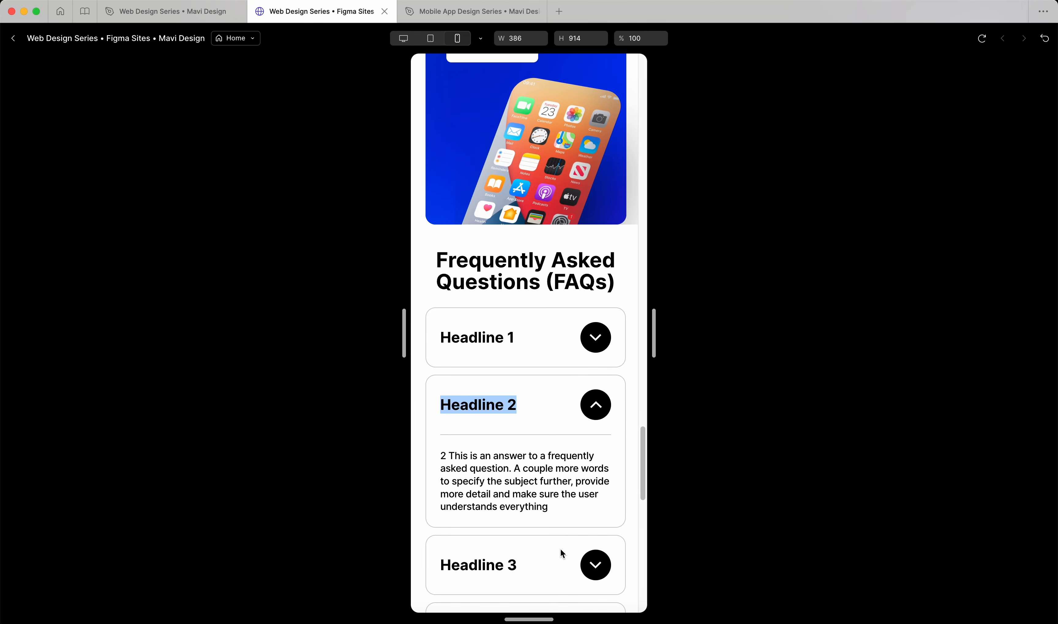
left_click(567, 421)
left_click(567, 468)
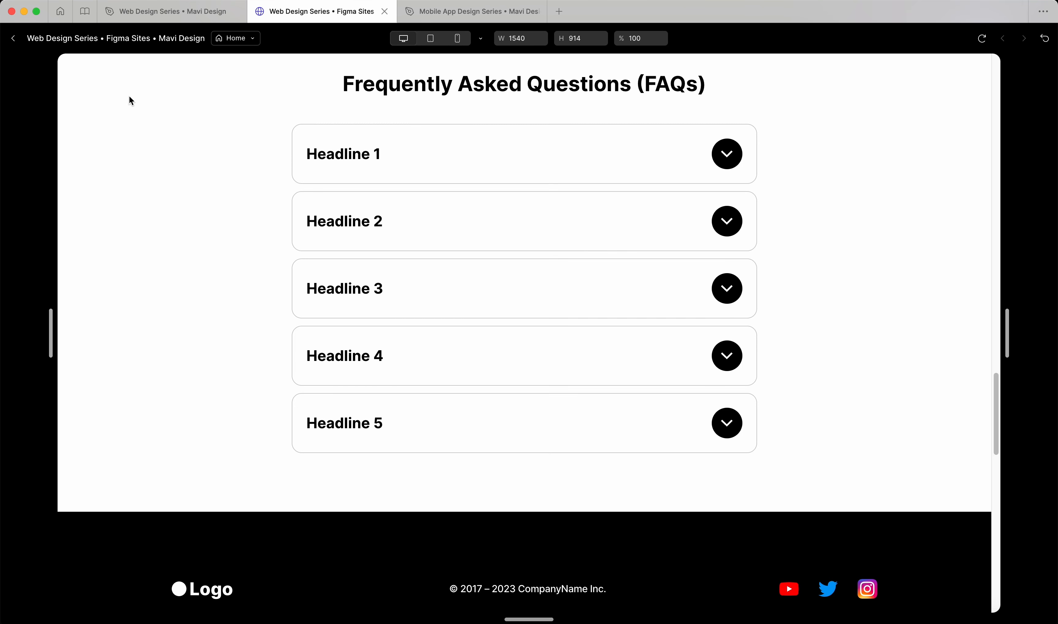
left_click(13, 39)
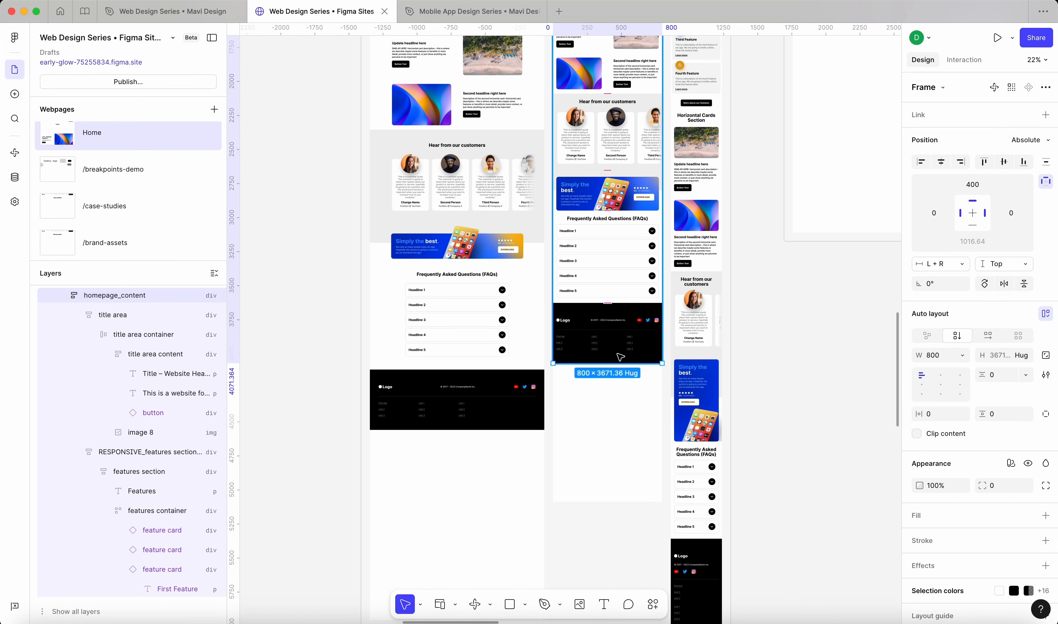
Set the footer section_responsive vertical padding to 40 in the Home webpage's Tablet and Mobile breakpoints
scroll(620, 357, "down", 3)
scroll(620, 357, "up", 3)
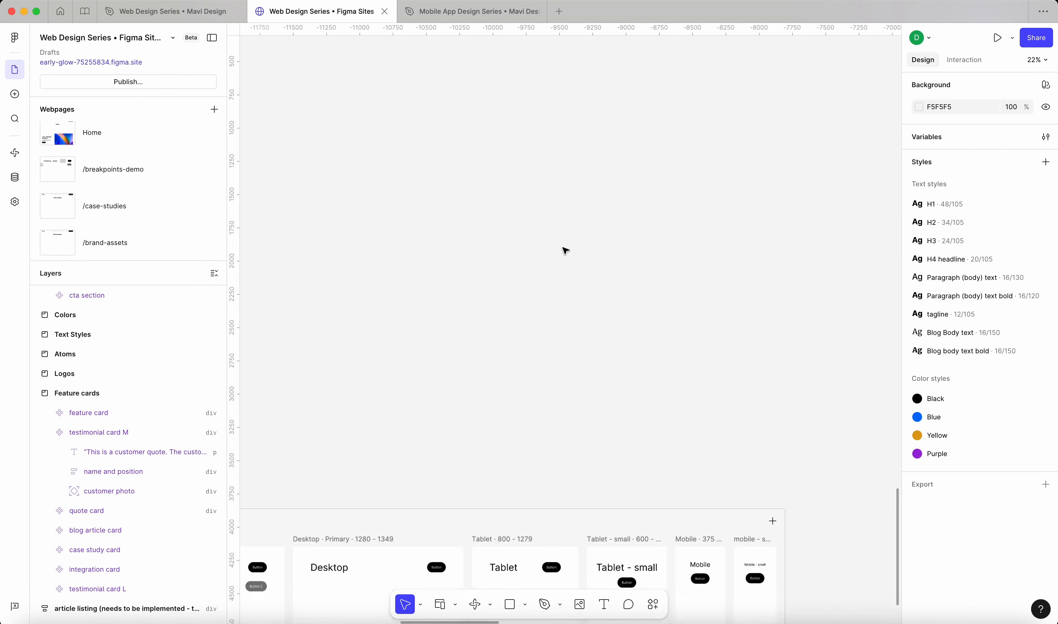
scroll(562, 247, "up", 15)
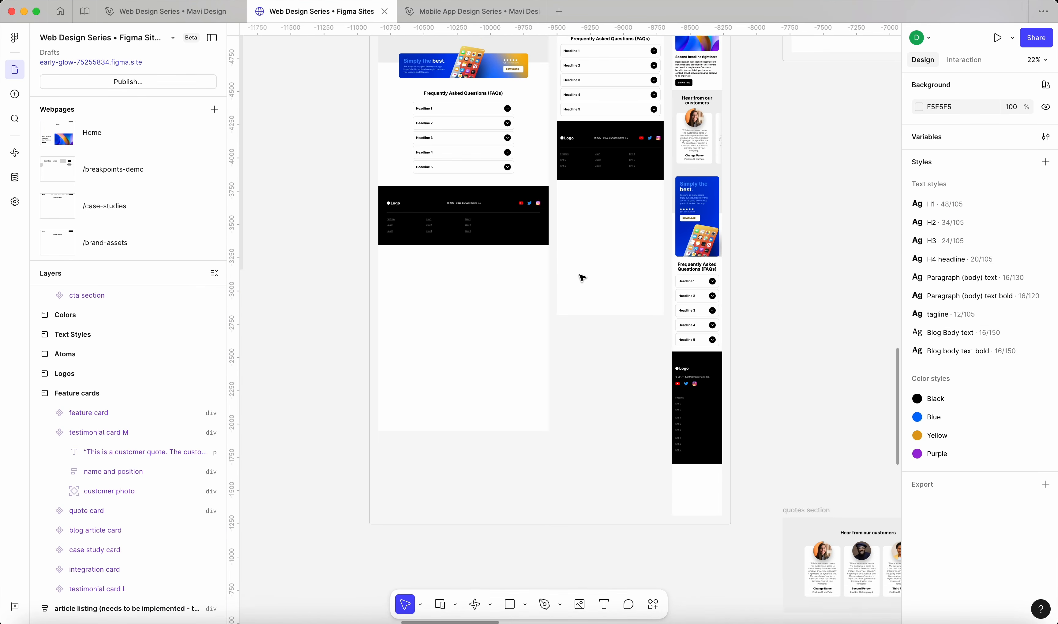
double_click(577, 236)
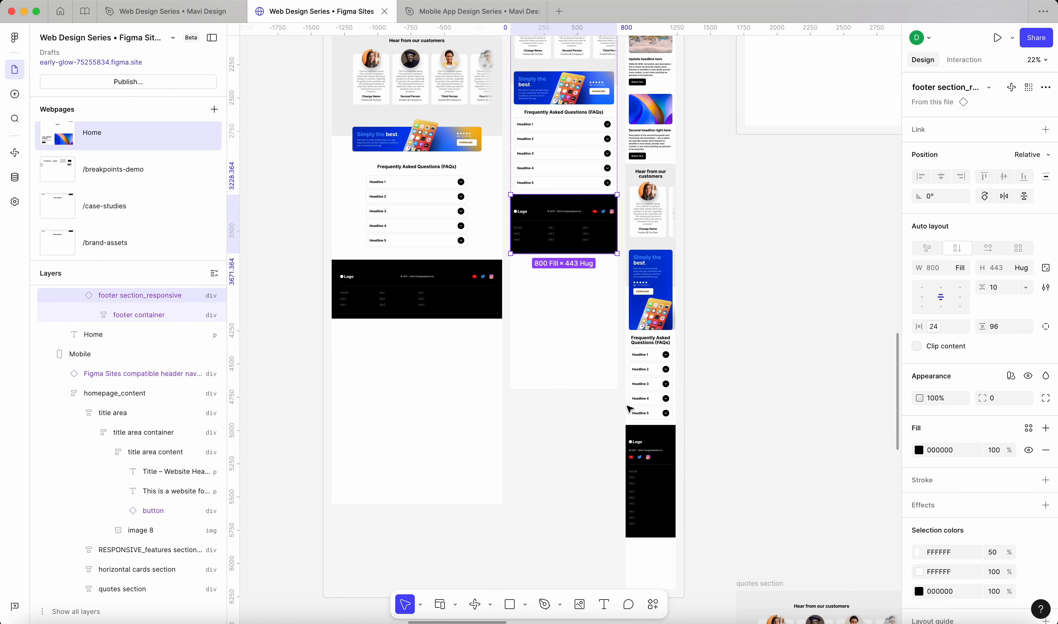
left_click(661, 473, "shift")
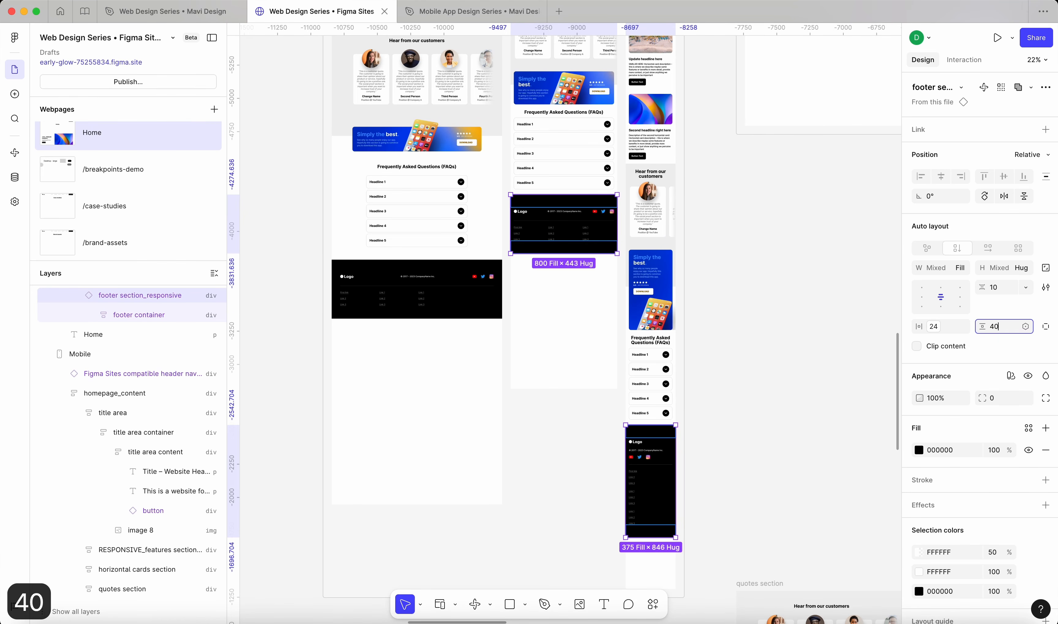
key("Return")
left_click(693, 383)
Move the loose quotes section frame up and to the right, to about X -6997, Y -3055
scroll(760, 279, "up", 10)
scroll(763, 281, "down", 3)
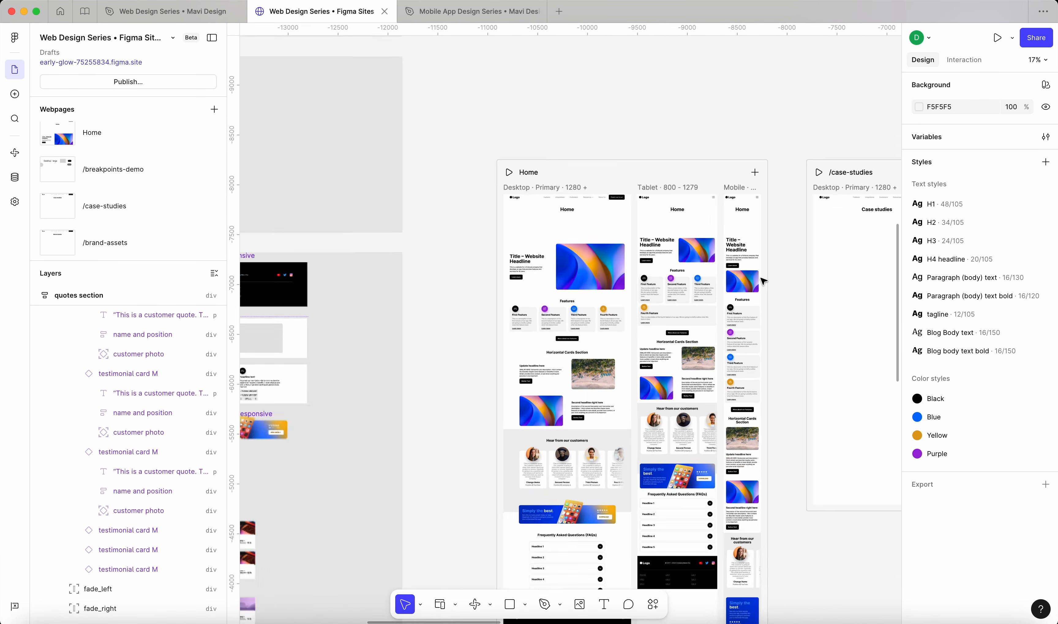
scroll(763, 281, "down", 2)
scroll(746, 291, "down", 2)
scroll(559, 160, "right", 1)
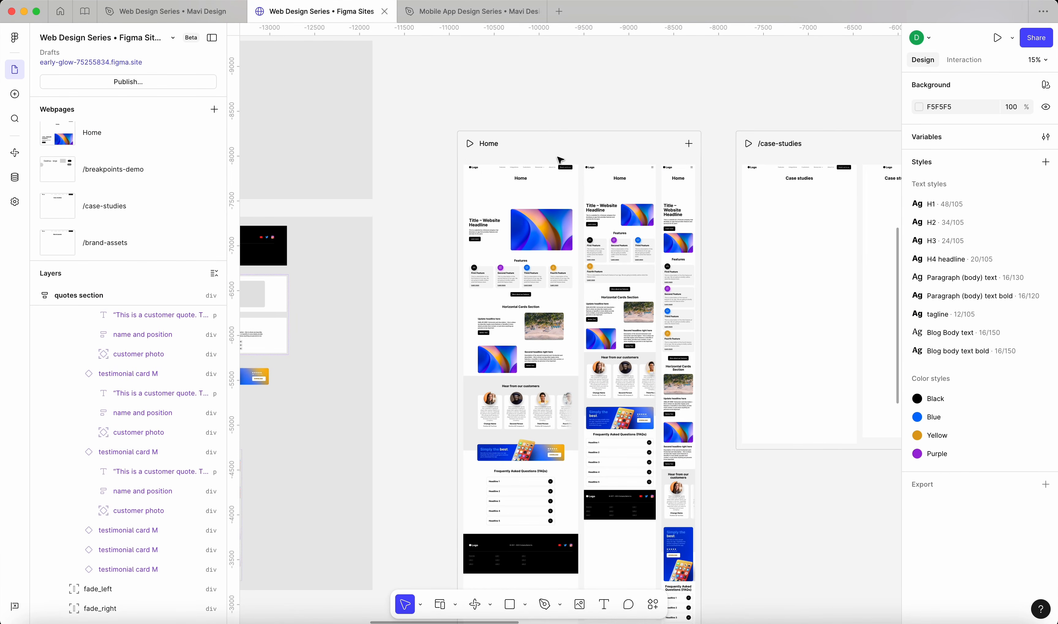
scroll(559, 160, "down", 5)
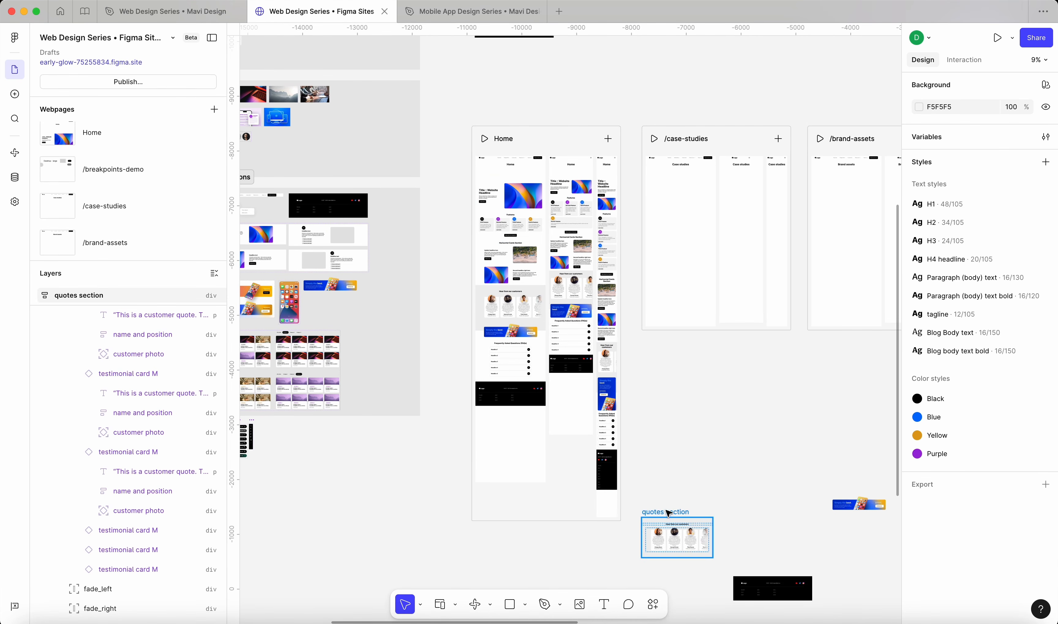
left_click_drag(666, 513, 711, 416)
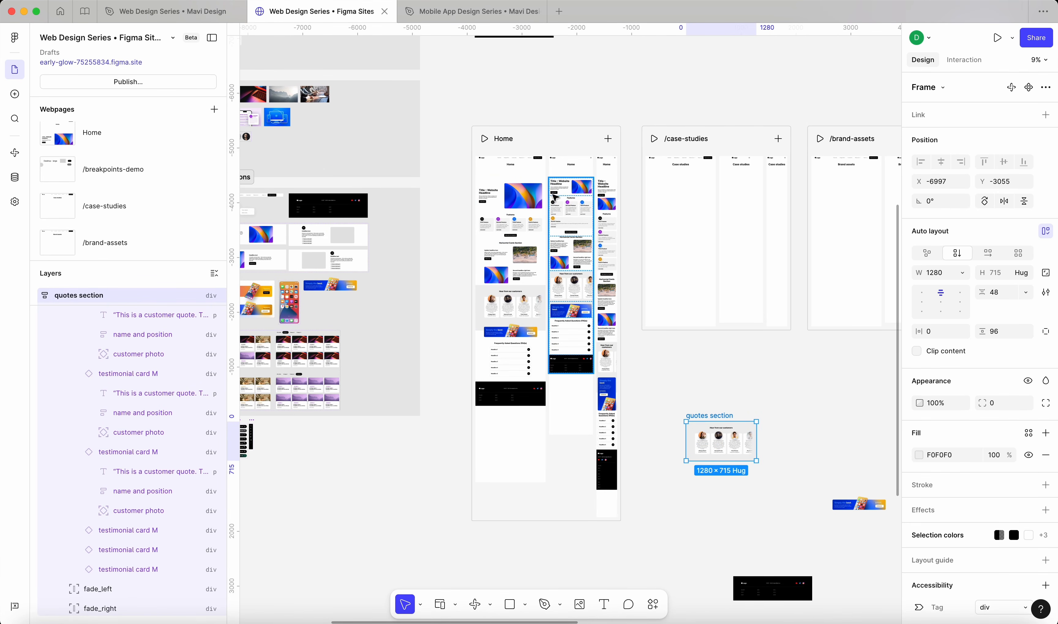
Delete the Home placeholder text beneath the header in all breakpoints of the Home webpage
scroll(556, 198, "up", 5)
scroll(529, 172, "up", 2)
left_click(502, 193)
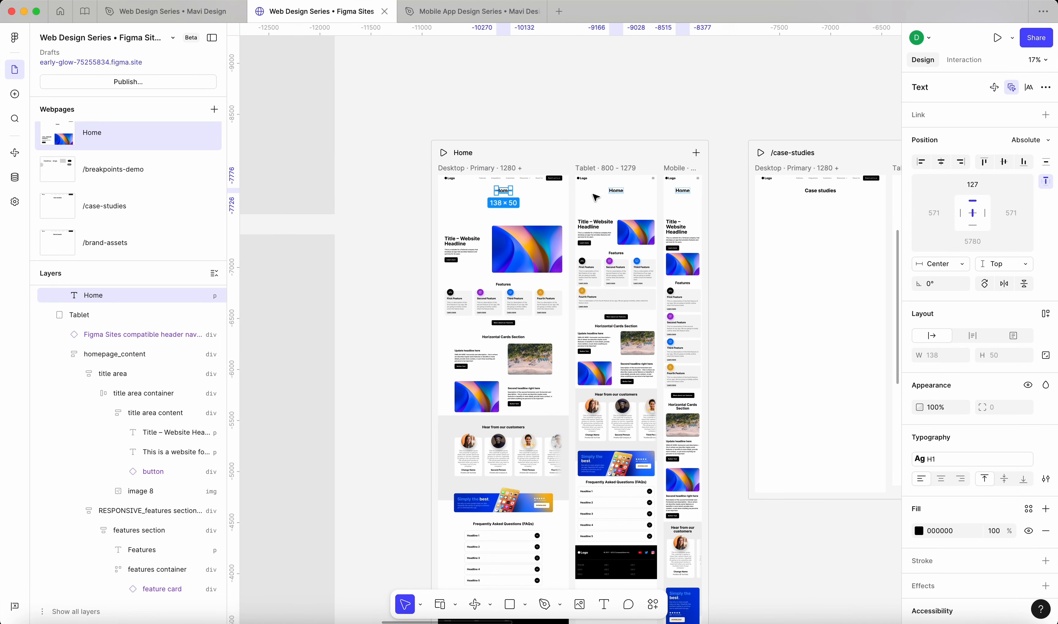
key("BackSpace")
Add vertical auto layout to the Home webpage's primary Desktop breakpoint frame
left_click(490, 182)
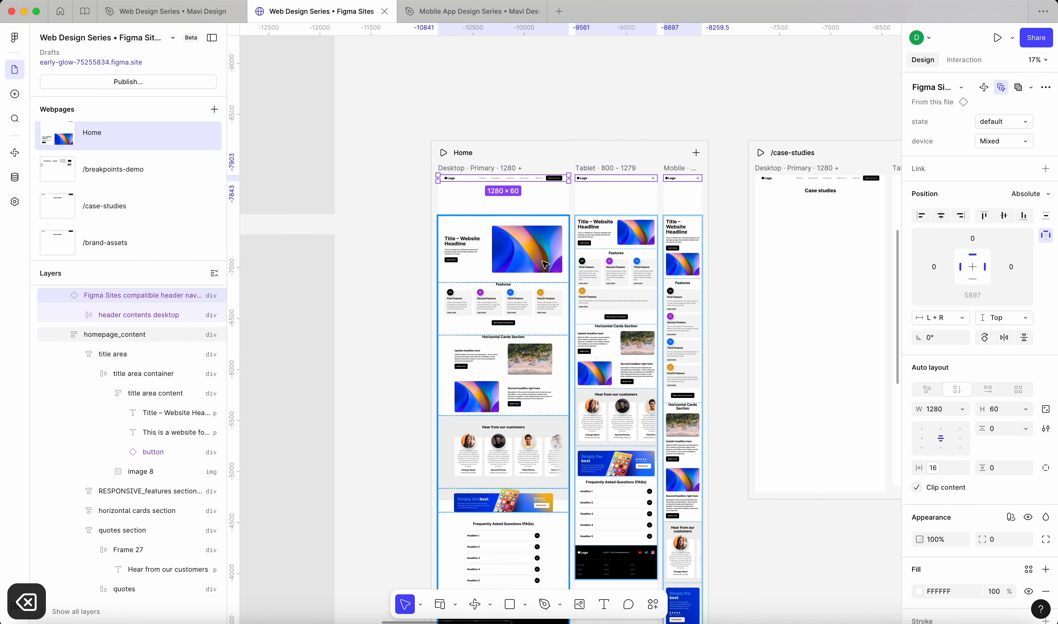
left_click(506, 234)
left_click(475, 168)
left_click(502, 168)
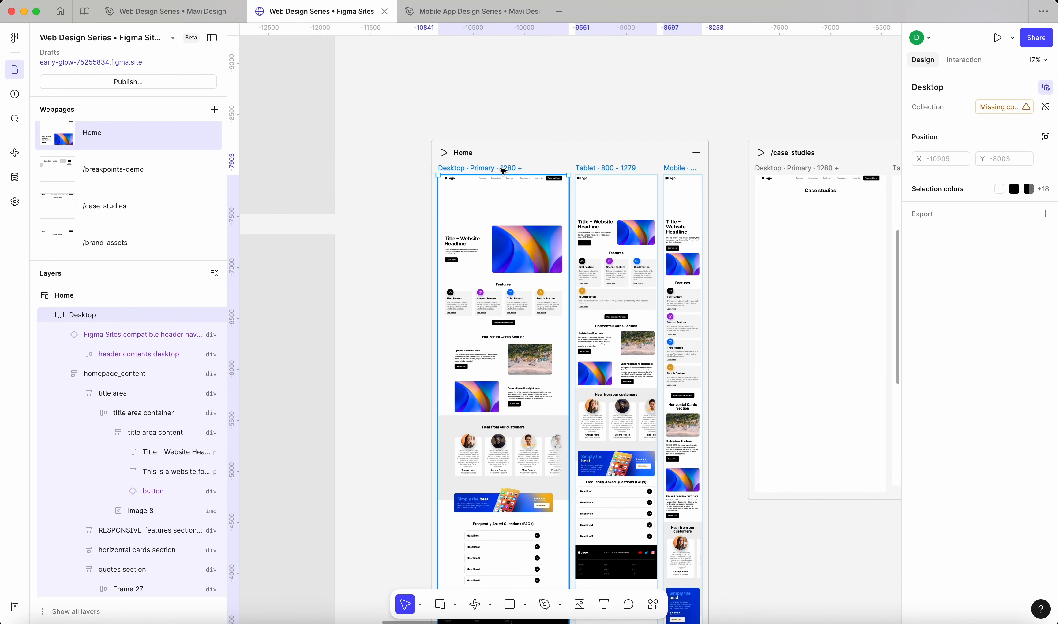
scroll(519, 293, "down", 4)
scroll(540, 317, "down", 2)
scroll(548, 339, "left", 2)
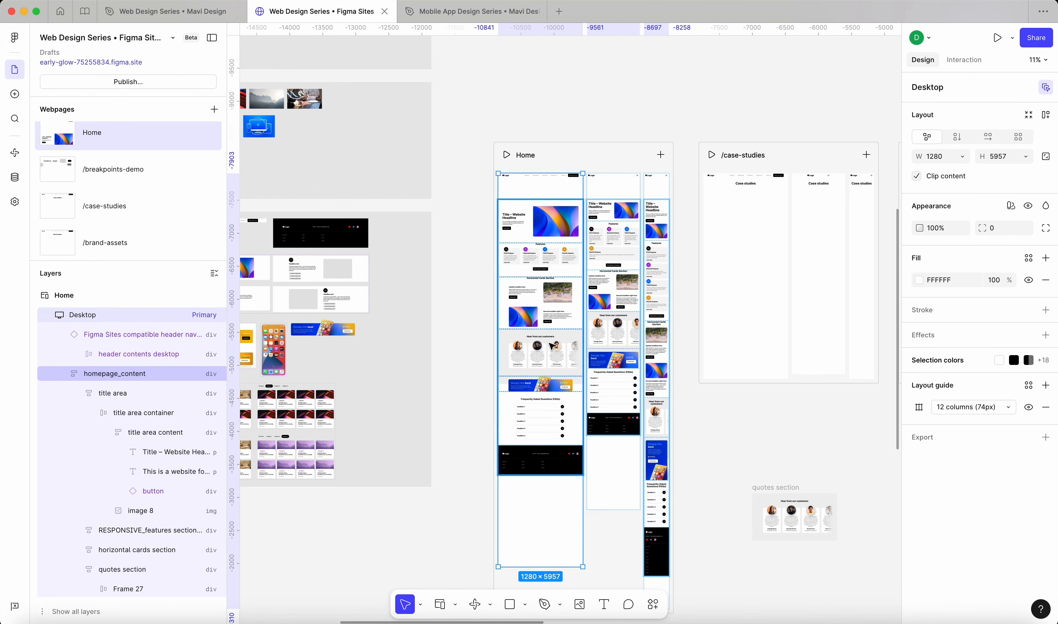
key("shift+a")
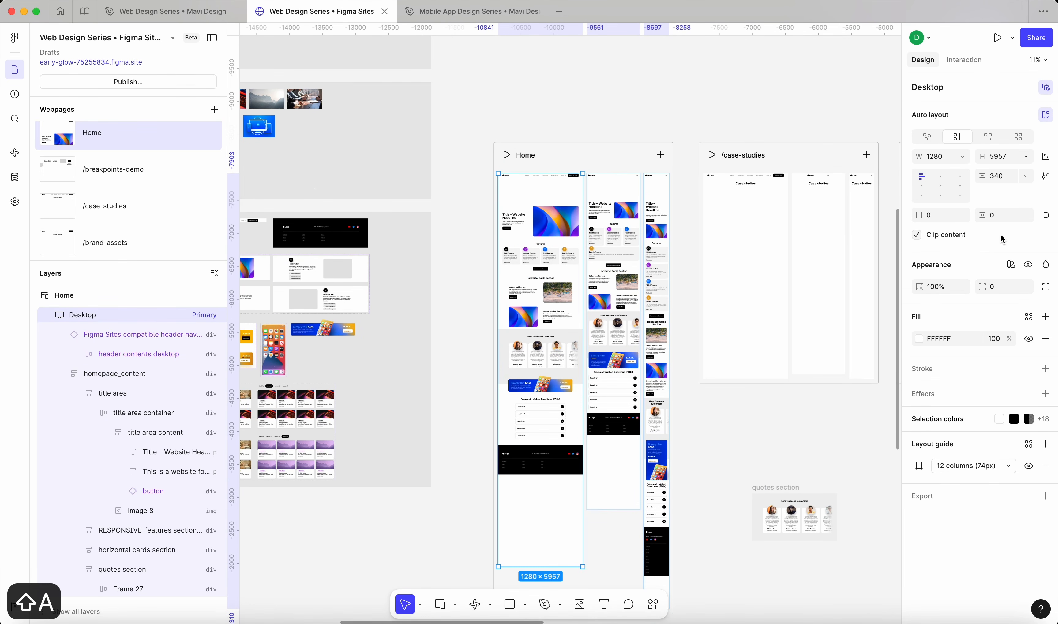
Set the Home webpage's Desktop breakpoint frame to hug its contents vertically and set its vertical gap to 0
left_click(1027, 157)
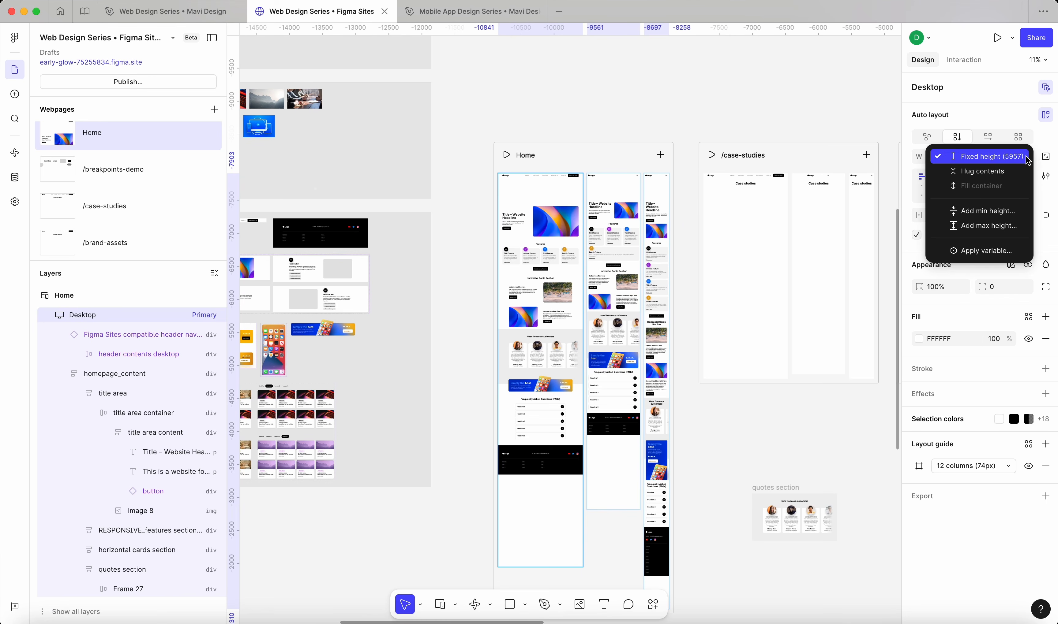
left_click(1019, 172)
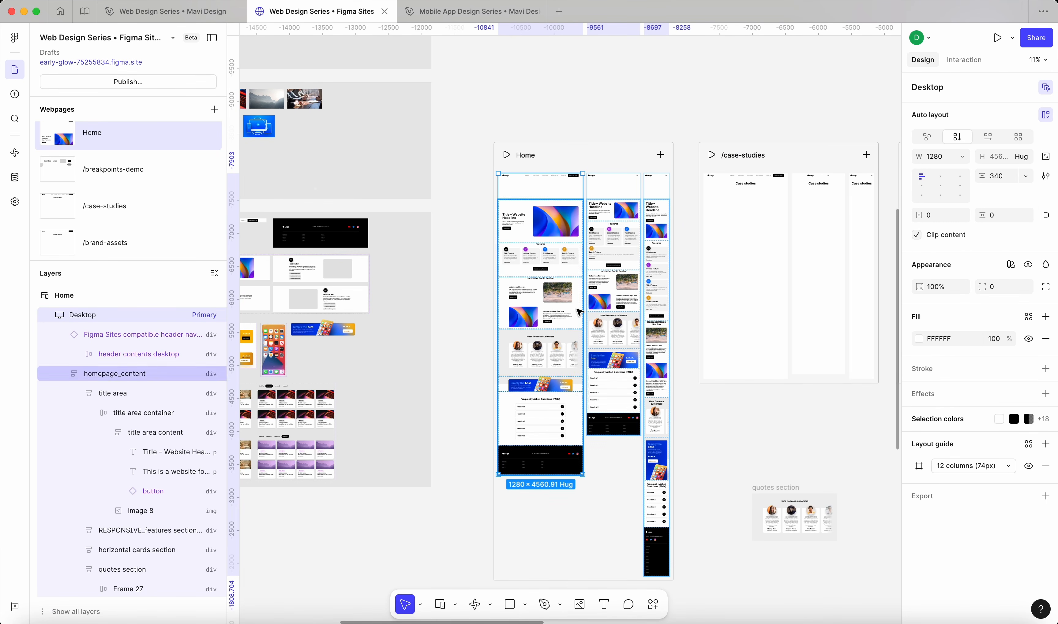
scroll(544, 186, "up", 5)
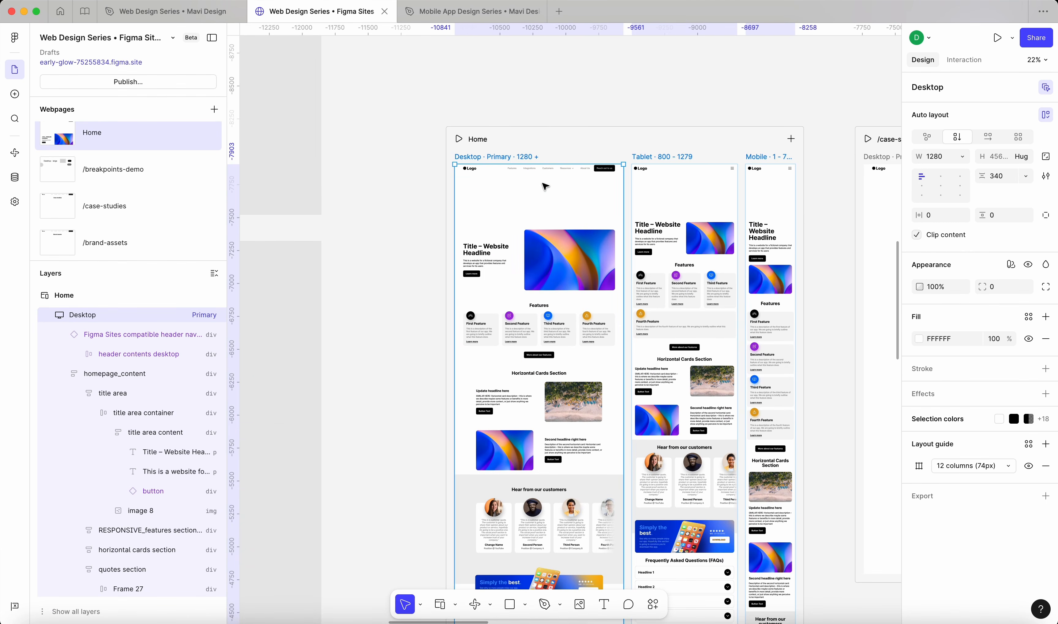
scroll(545, 187, "up", 1)
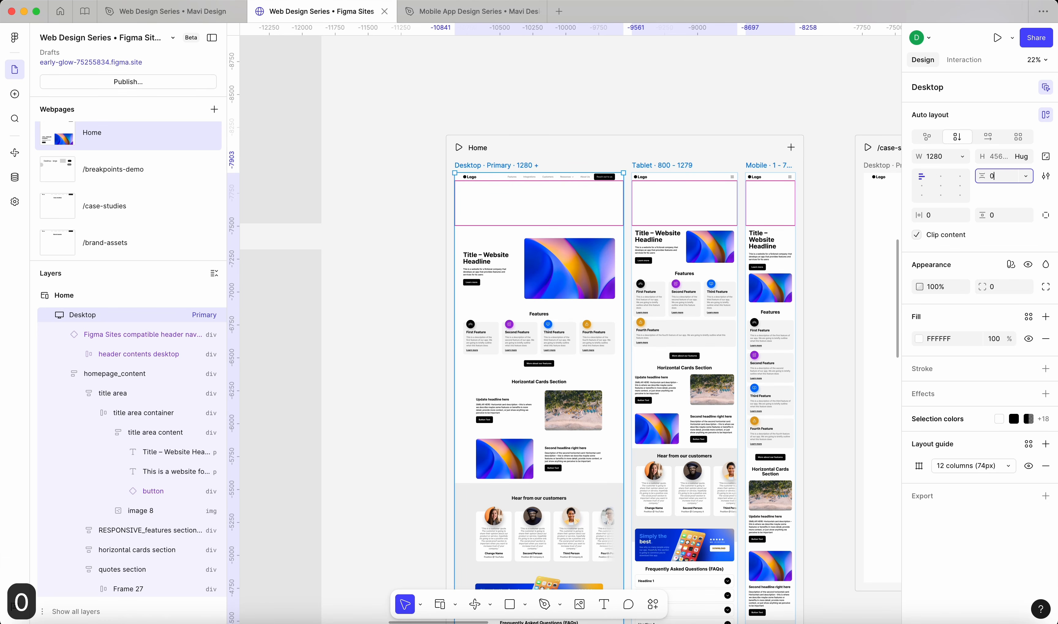
key("Return")
Give the Home webpage's header navigation absolute positioning and bring it in front of the homepage content
scroll(548, 188, "up", 7)
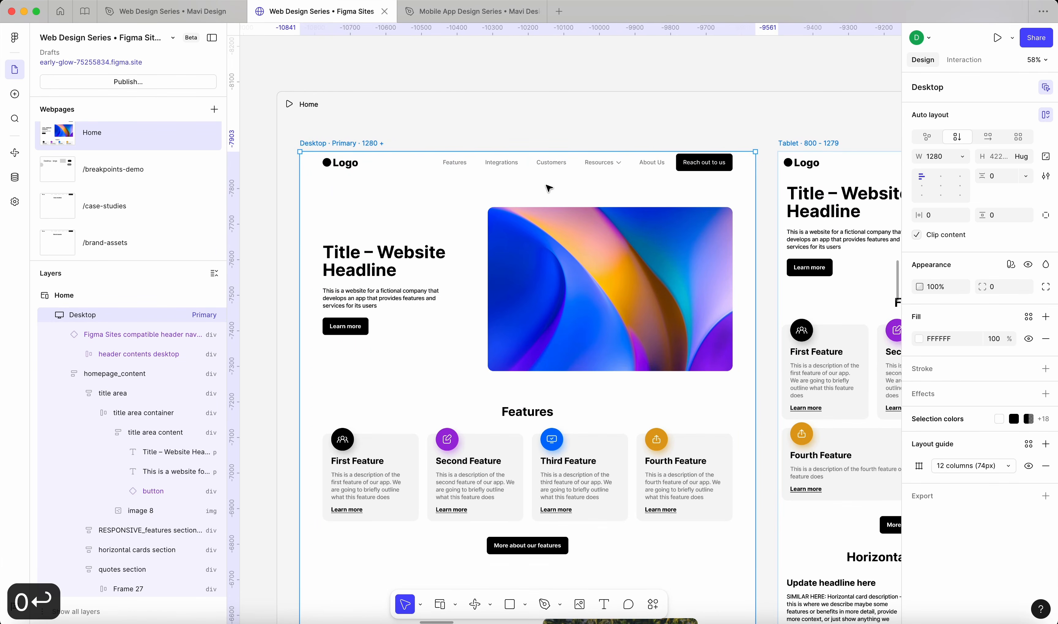
left_click(640, 168)
scroll(640, 169, "down", 4)
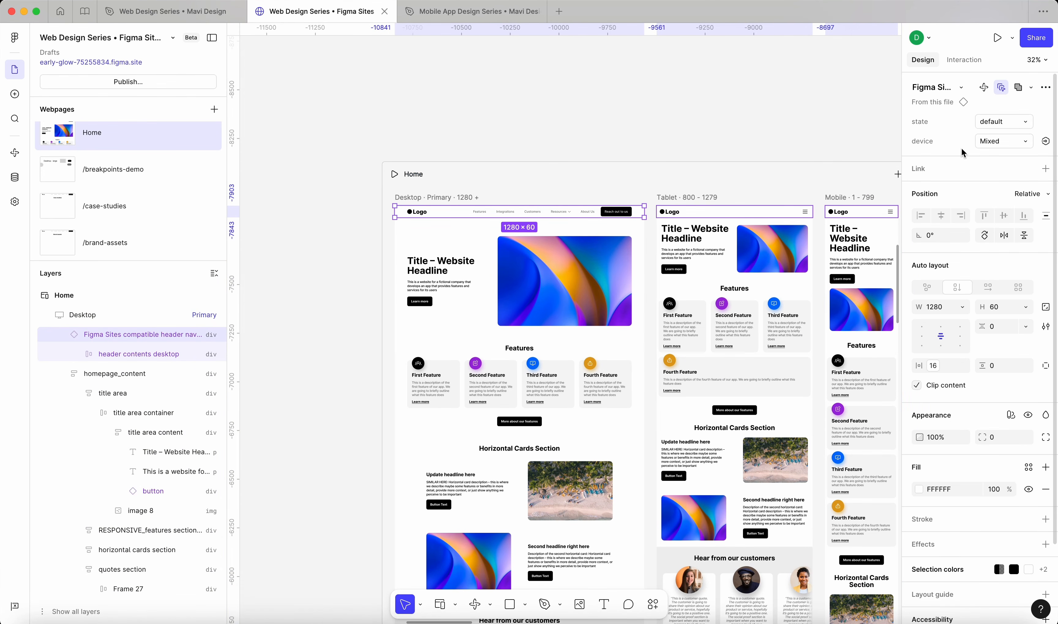
left_click(1035, 196)
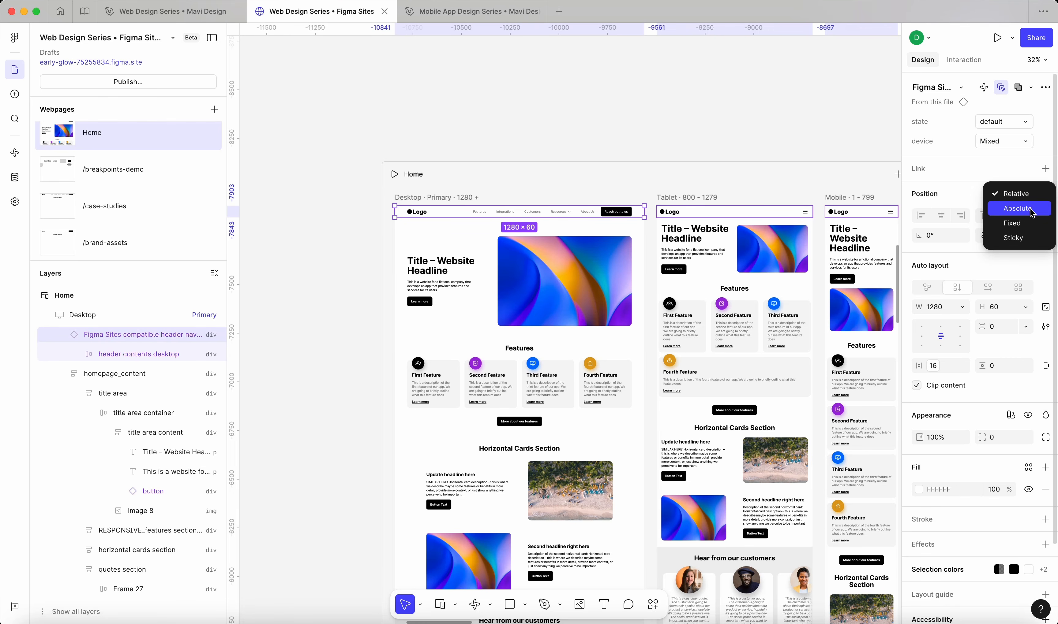
left_click(1017, 208)
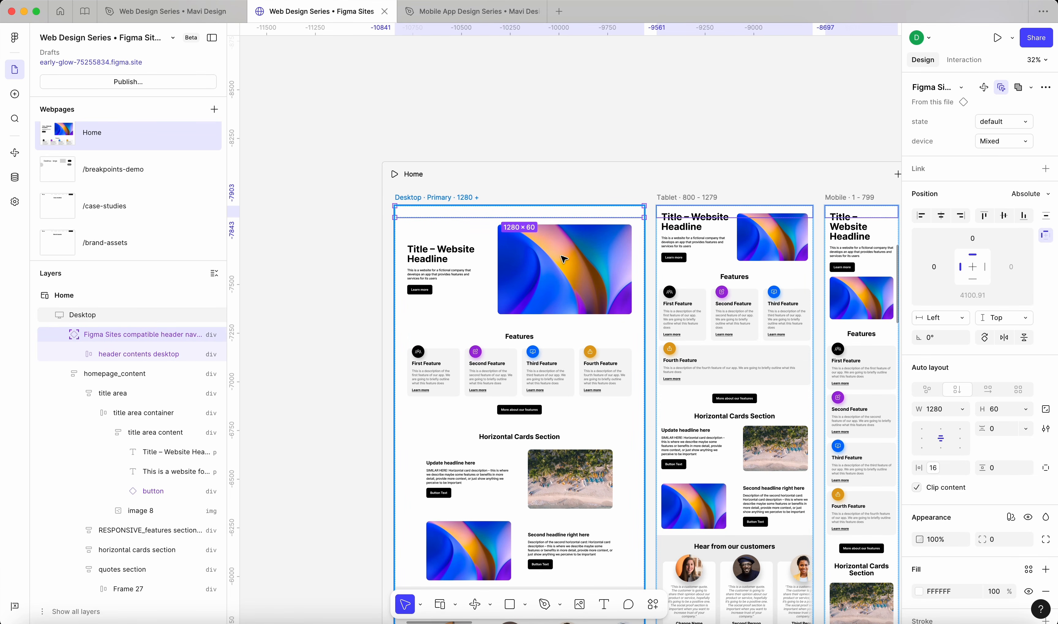
key("super+bracketright")
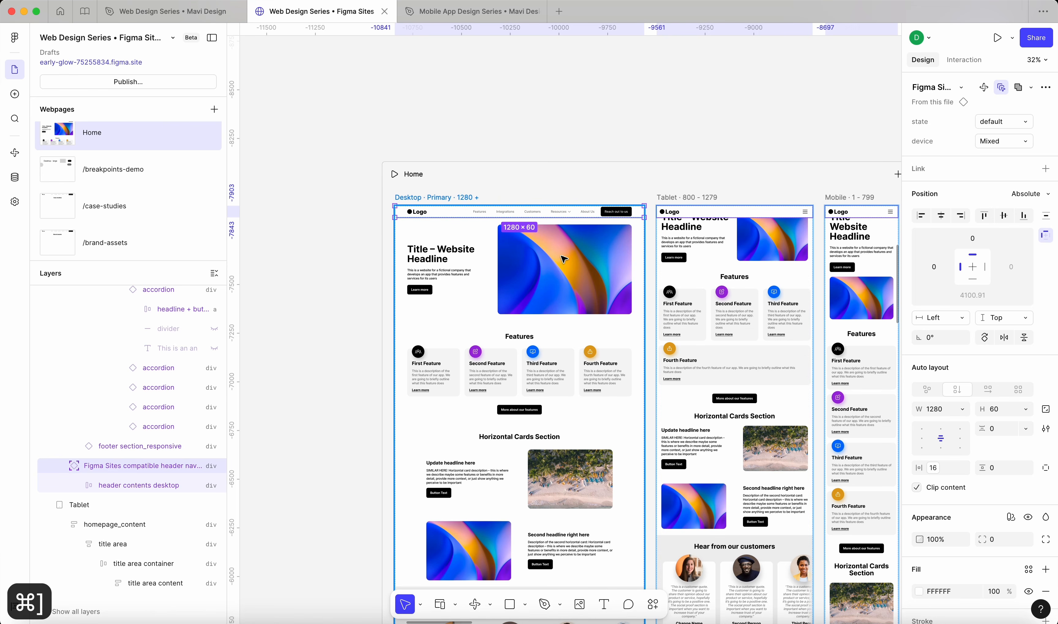
left_click(291, 327)
left_click(444, 286)
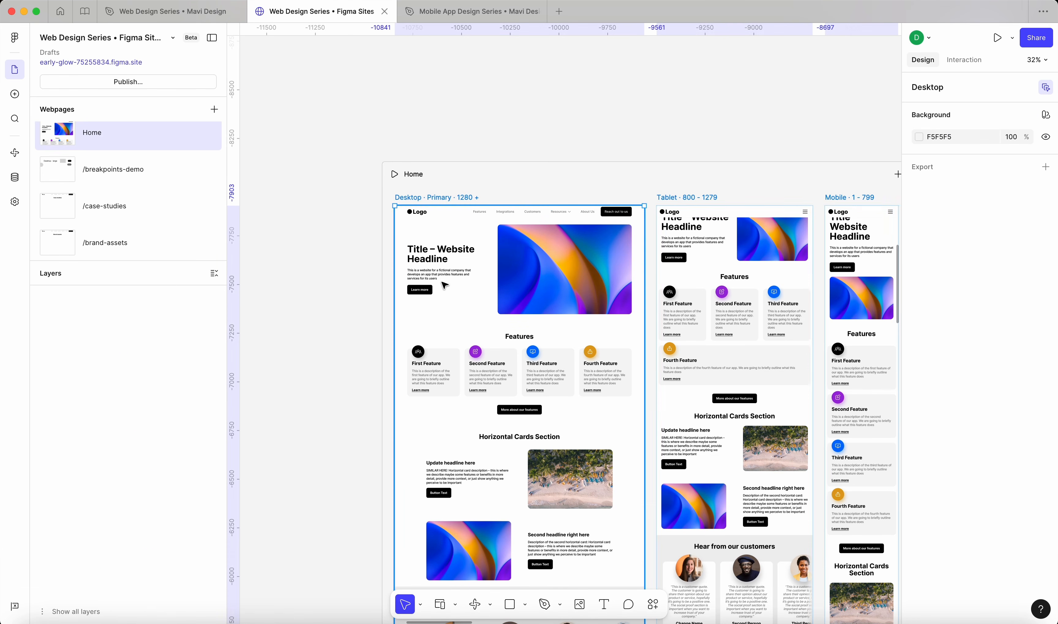
Examine how the header overlaps the title area in the Home webpage's breakpoints and check the header's height
scroll(767, 233, "up", 5)
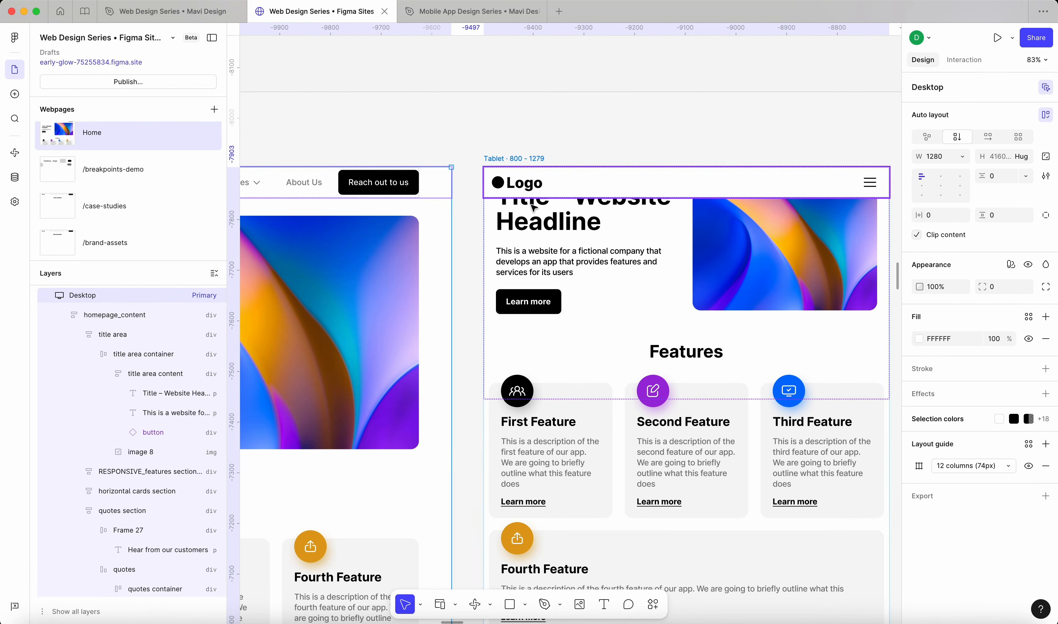
scroll(534, 255, "down", 3)
scroll(534, 255, "left", 5)
scroll(534, 256, "down", 2)
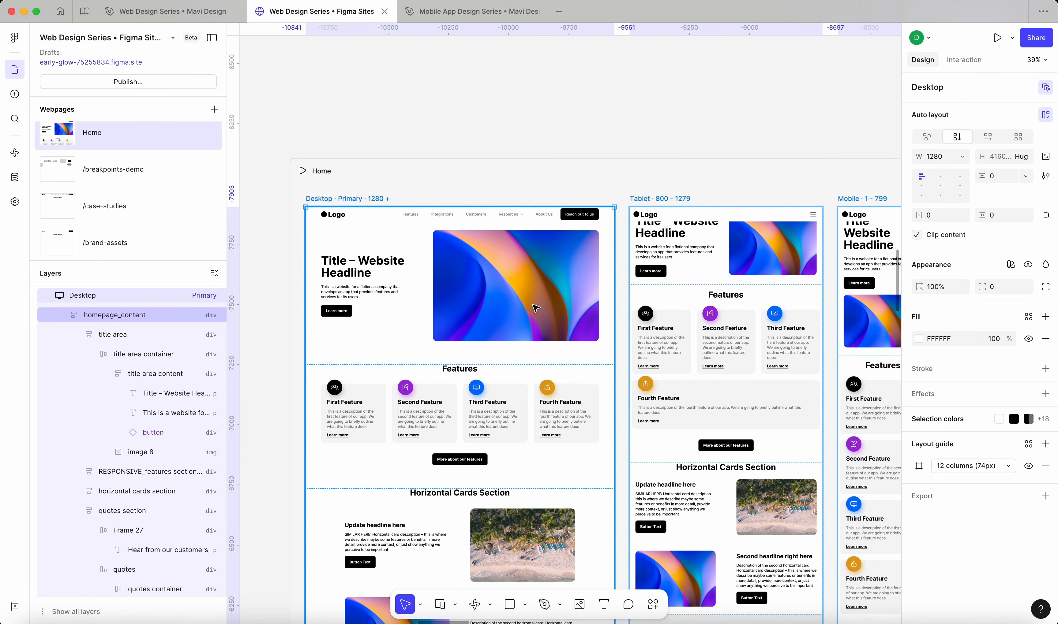
left_click(161, 338)
left_click(122, 314)
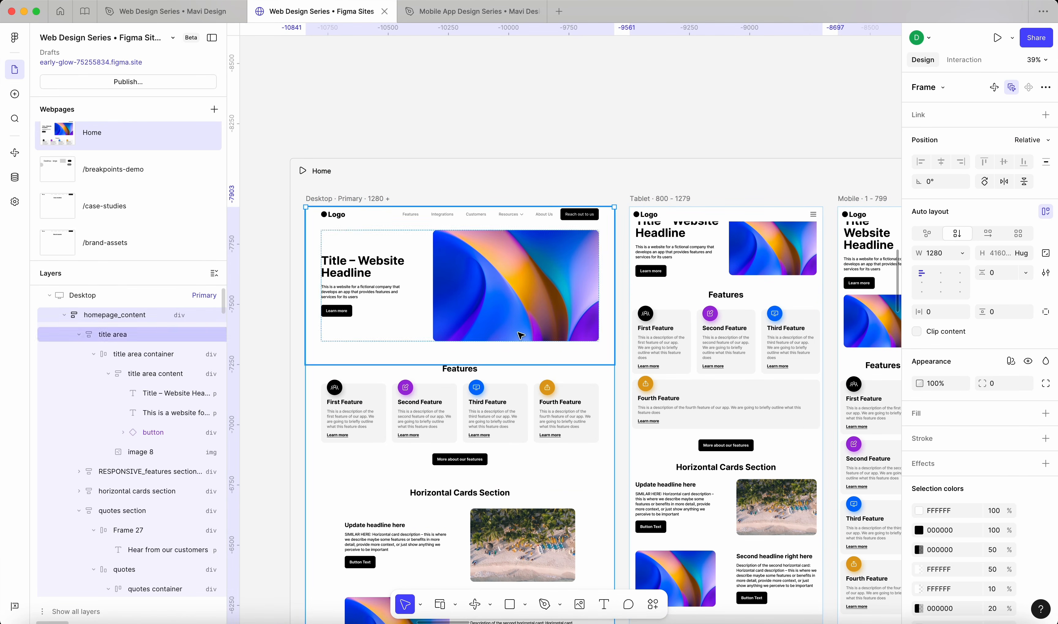
left_click(499, 221)
scroll(498, 219, "up", 5)
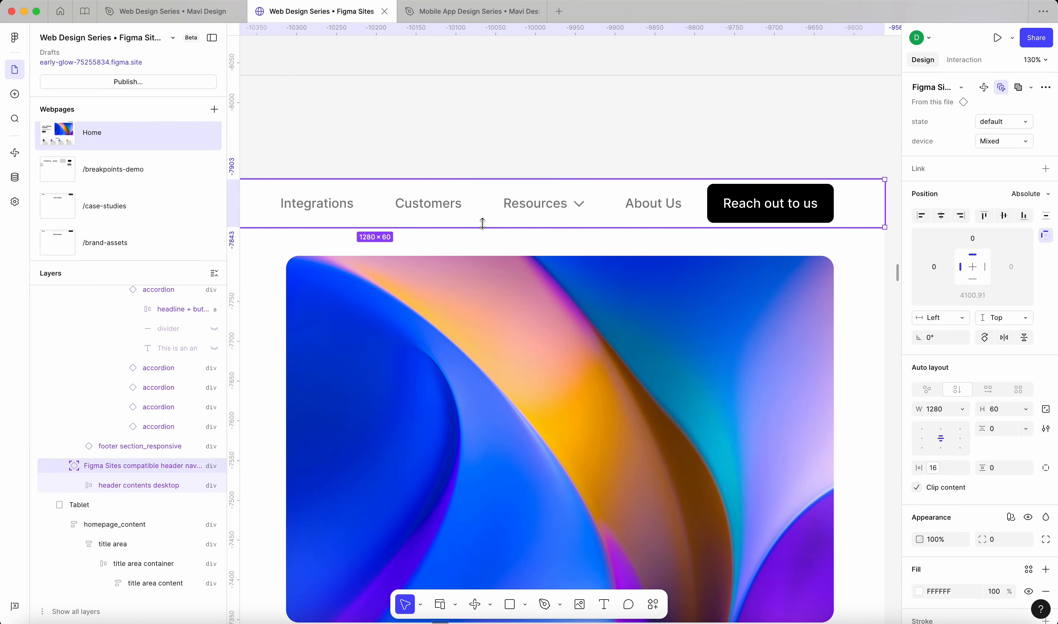
scroll(455, 227, "down", 5)
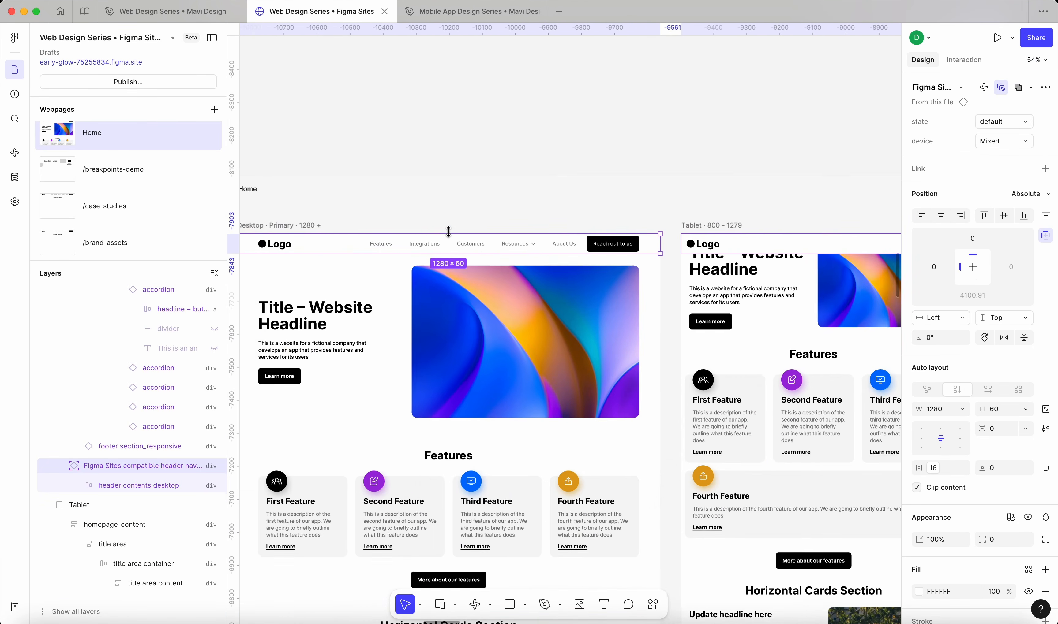
key("Escape")
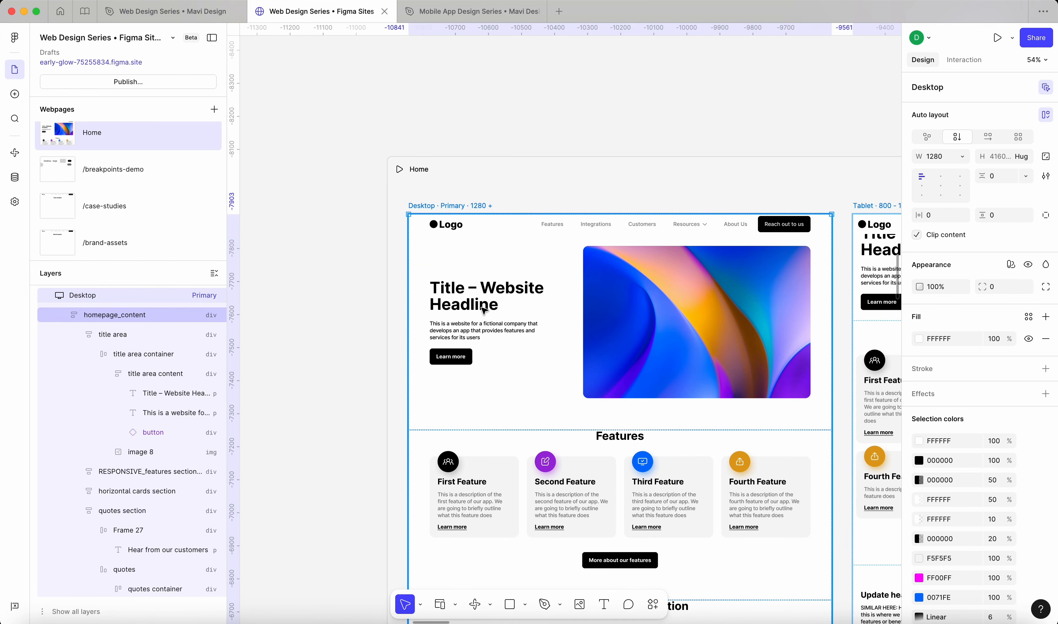
Set the top padding of homepage_content to 60 in the Home webpage's Desktop breakpoint
left_click(134, 320)
scroll(1046, 307, "down", 3)
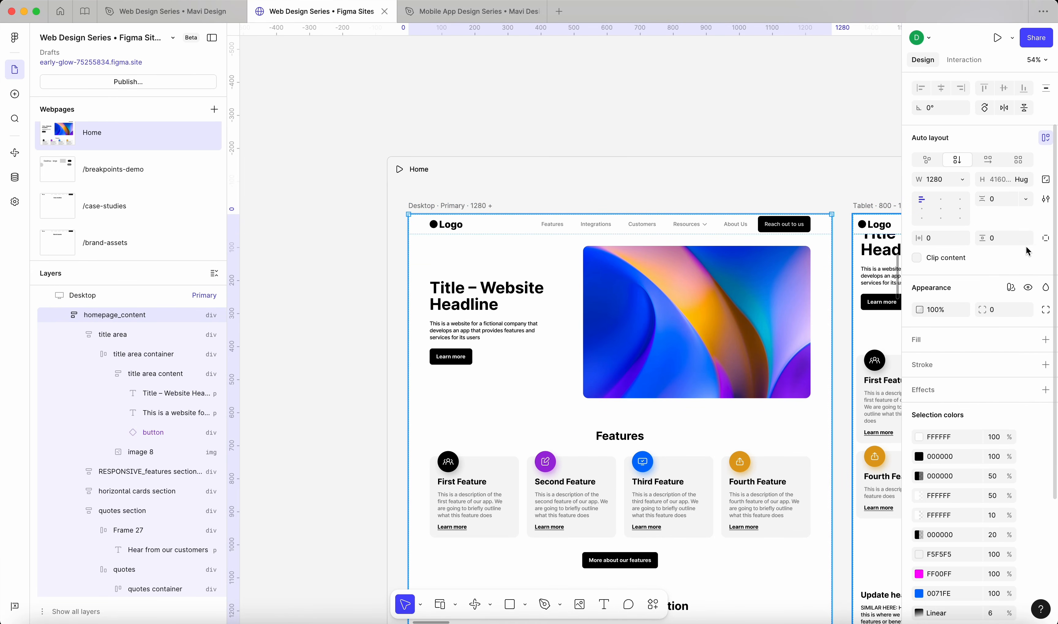
left_click(1044, 239)
type("60")
key("Return")
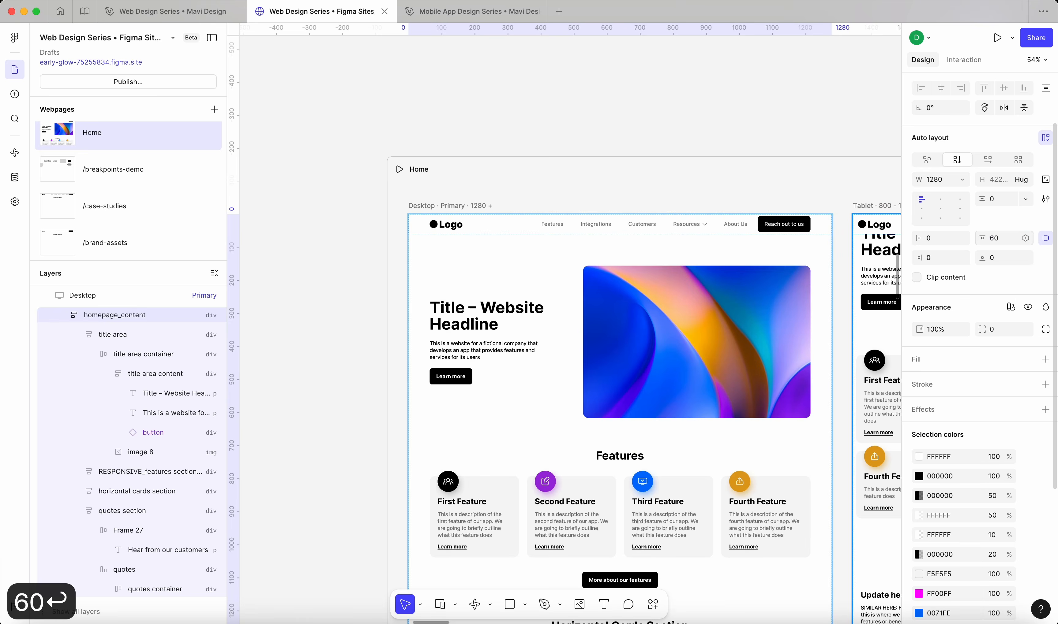
Set the top padding of homepage_content to 60 in the Home webpage's Tablet breakpoint
scroll(660, 296, "right", 5)
left_click(648, 286)
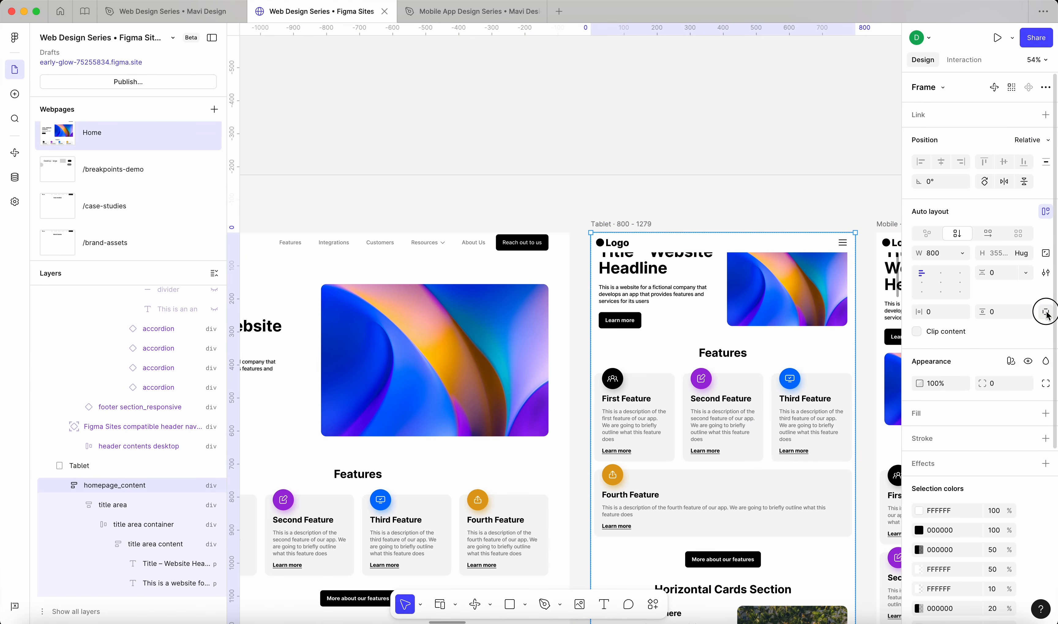
left_click(1046, 313)
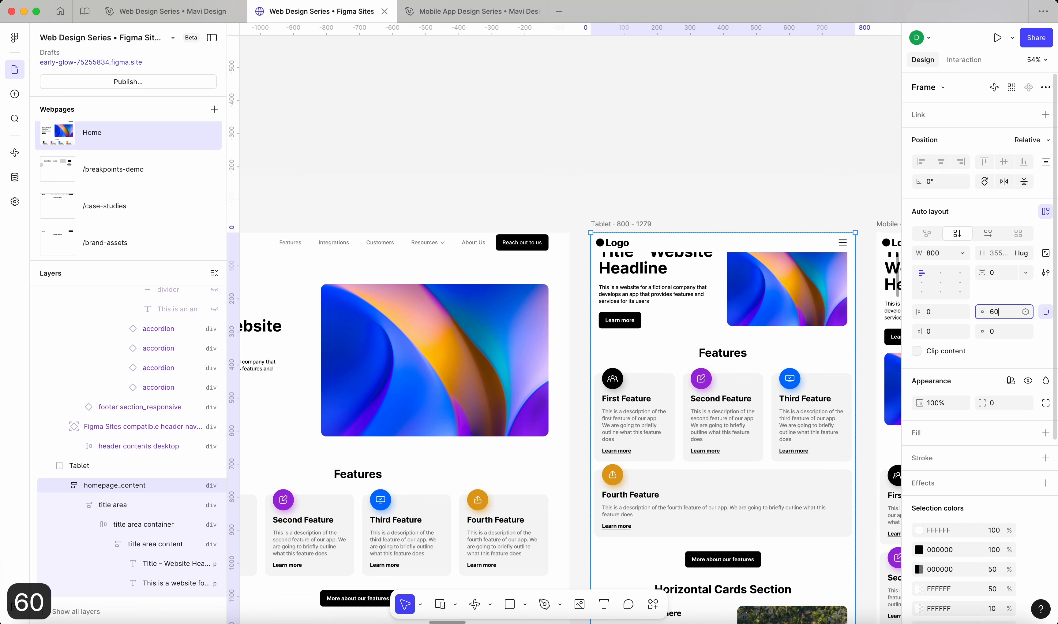
type("60")
key("Return")
Set the top padding of homepage_content to 60 in the Home webpage's Mobile breakpoint
scroll(815, 319, "right", 5)
left_click(727, 354)
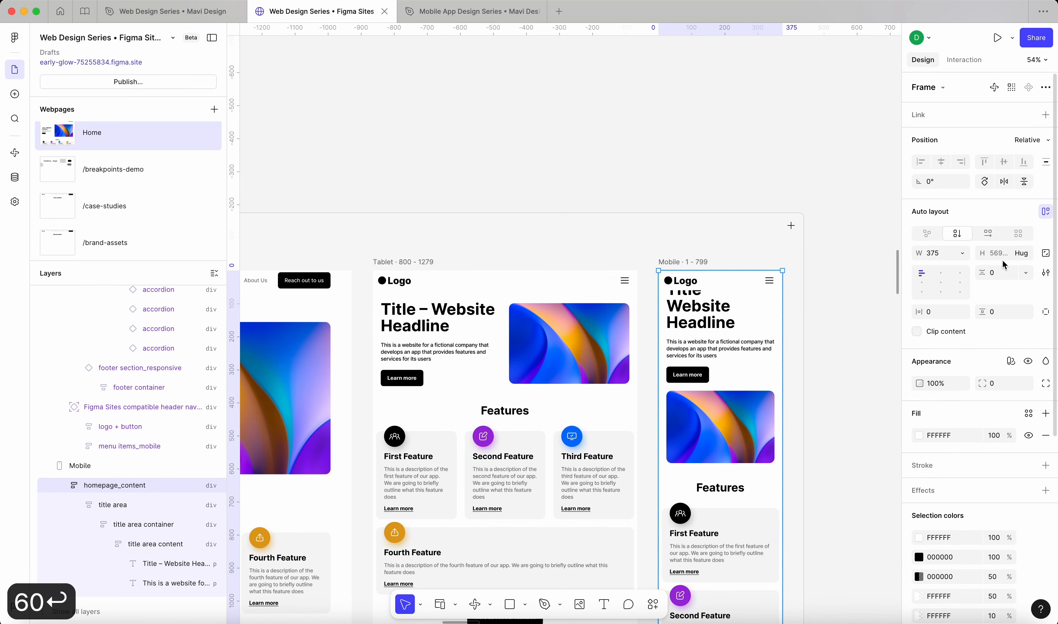
left_click(1046, 313)
left_click(1007, 316)
type("60")
key("Return")
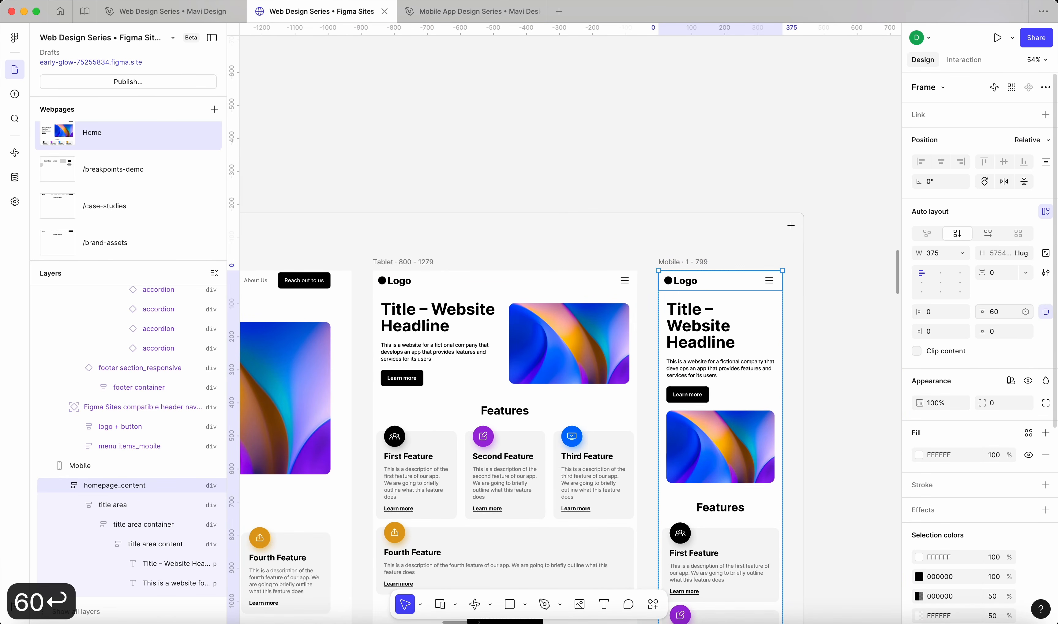
Preview the Home webpage, examine how its sections fill the page at different preview widths, and close the preview
left_click(708, 149)
scroll(708, 149, "down", 10)
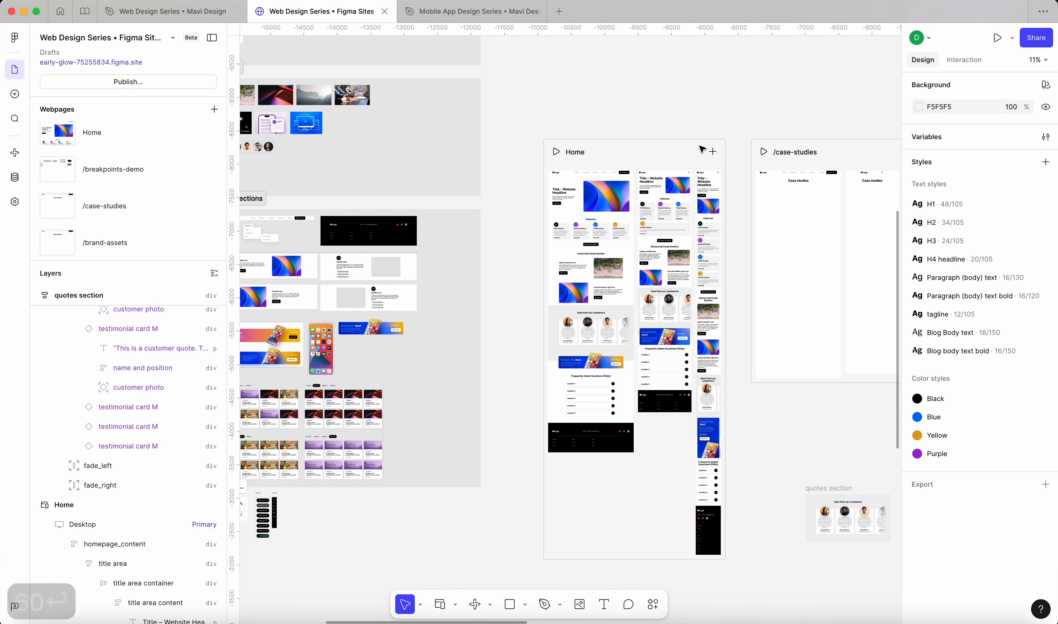
left_click(555, 152)
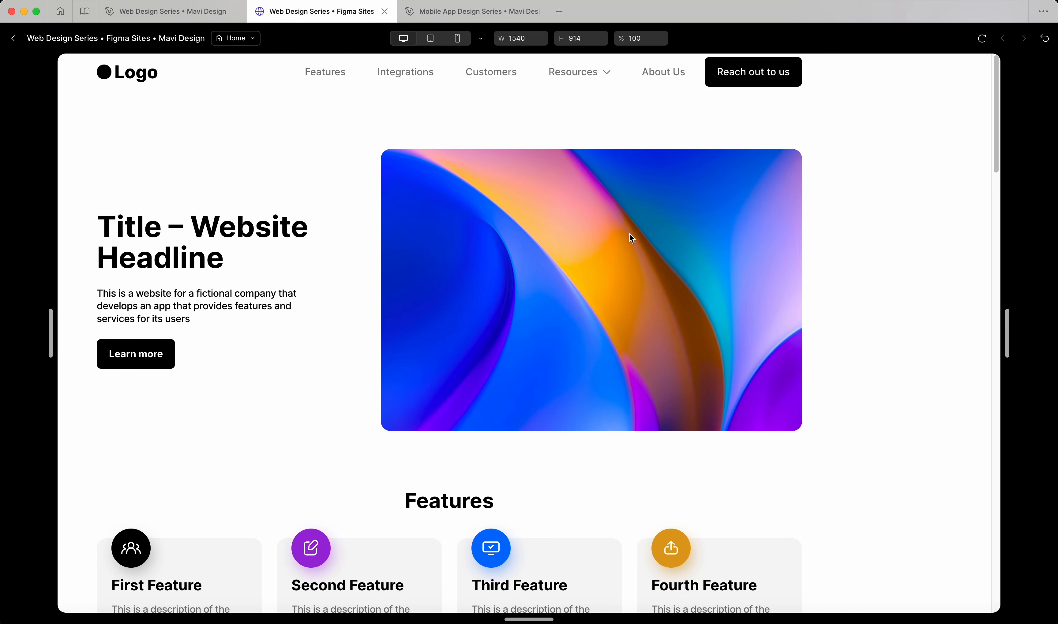
scroll(907, 339, "down", 10)
scroll(922, 337, "down", 15)
scroll(943, 343, "up", 3)
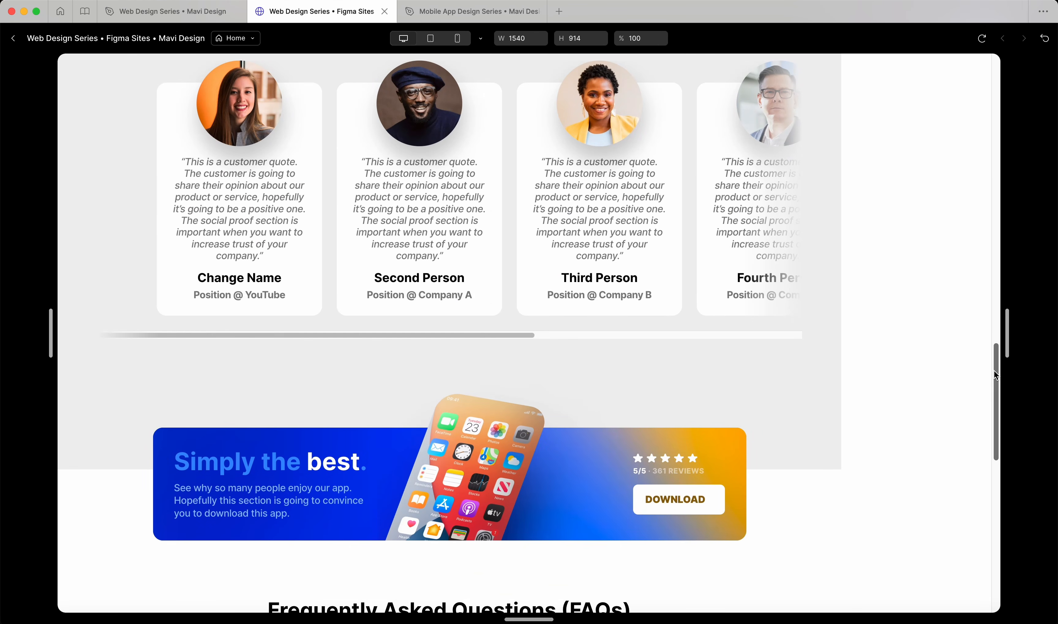
left_click_drag(1003, 347, 981, 359)
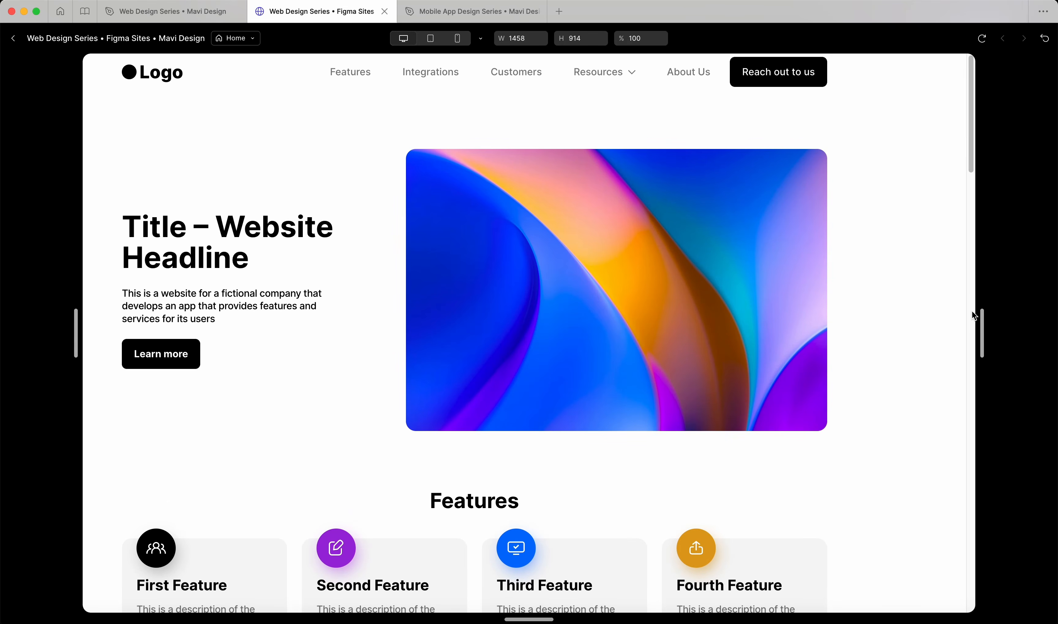
mouse_move(981, 320)
left_mouse_down()
mouse_move(915, 318)
mouse_move(964, 322)
left_mouse_up()
left_click(19, 41)
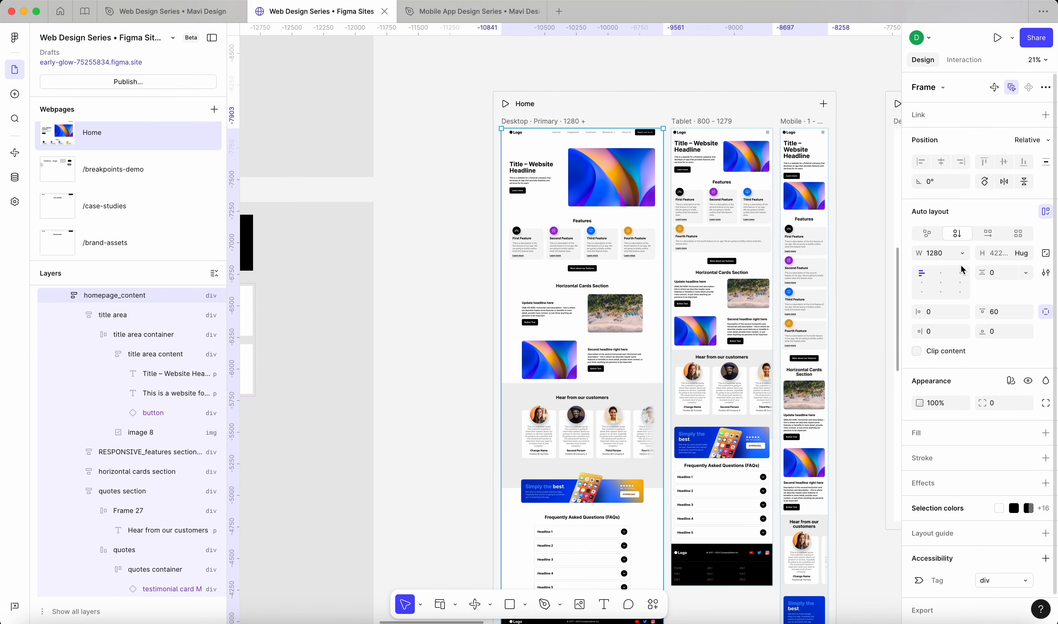
Set the Desktop breakpoint's homepage_content width to fill container and check its width sizing in Tablet and Mobile
scroll(643, 191, "up", 2)
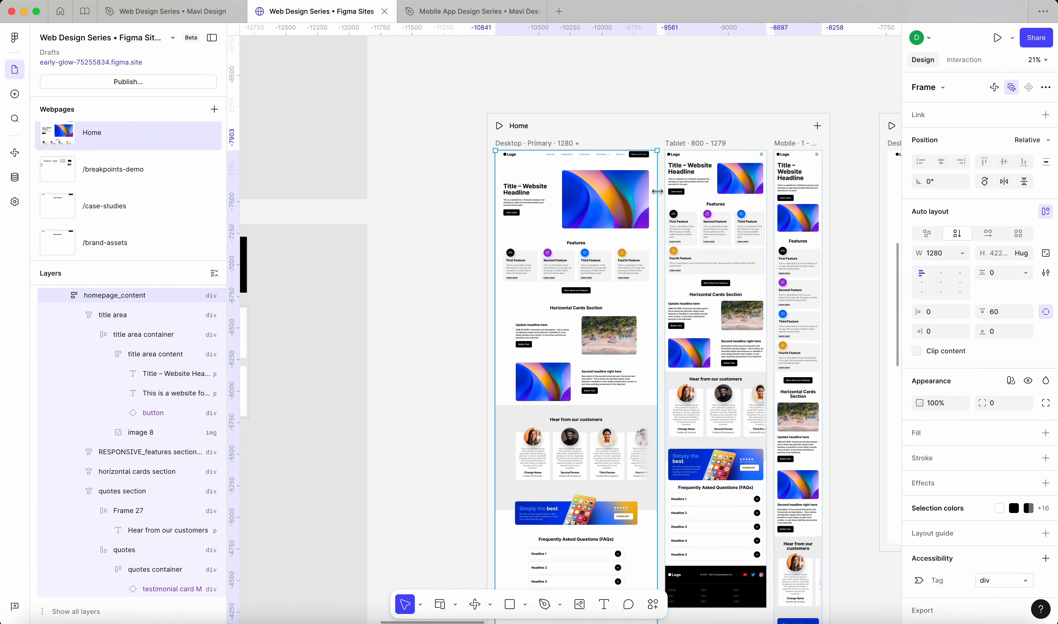
scroll(96, 315, "up", 1)
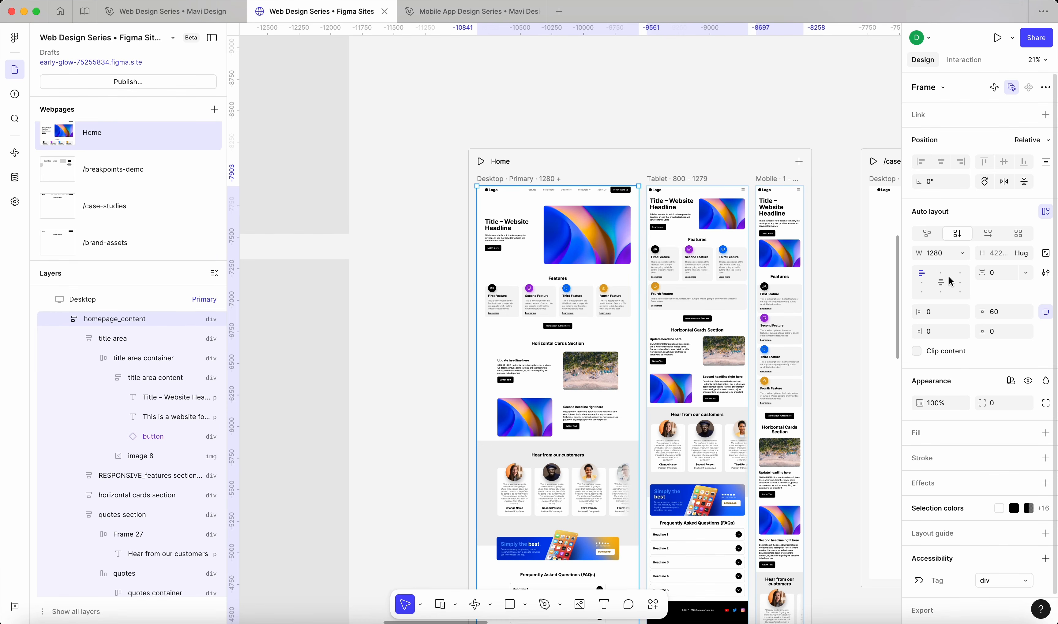
left_click(963, 255)
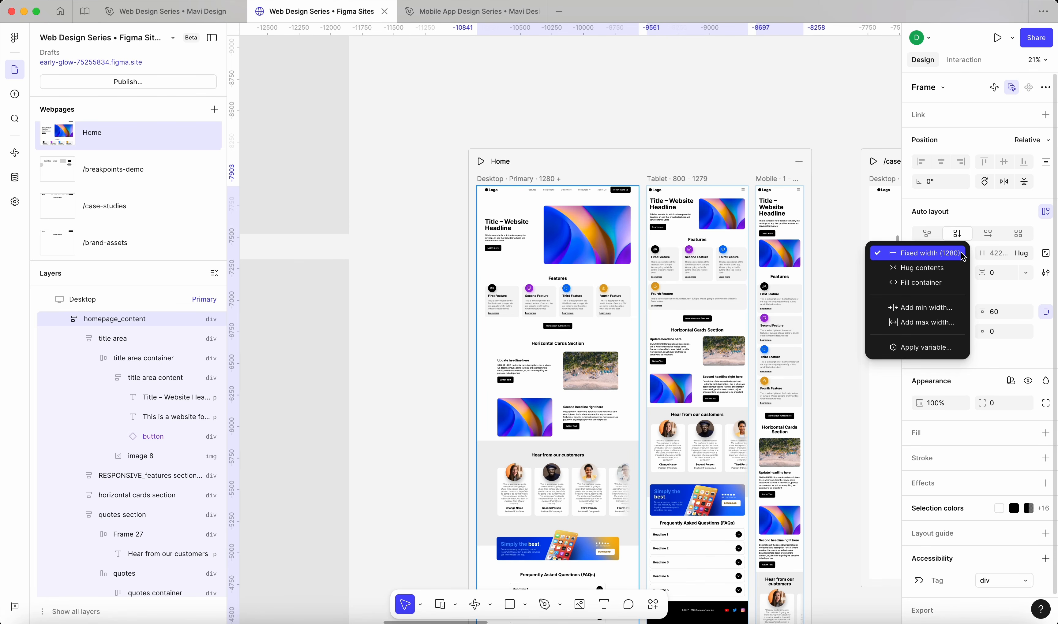
left_click(962, 255)
left_click(961, 252)
left_click(939, 283)
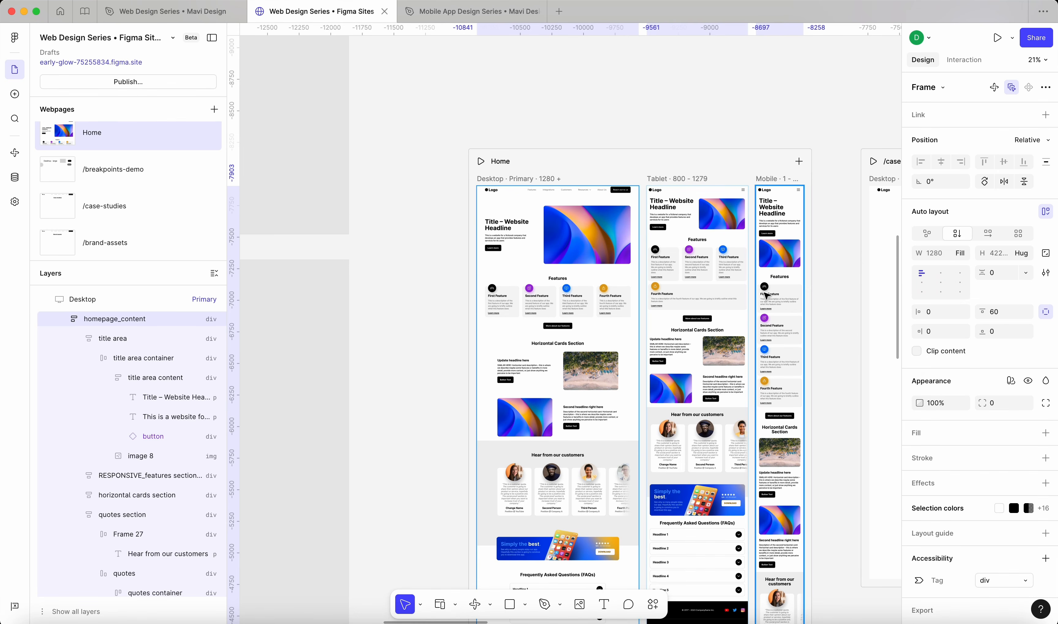
left_click(692, 234)
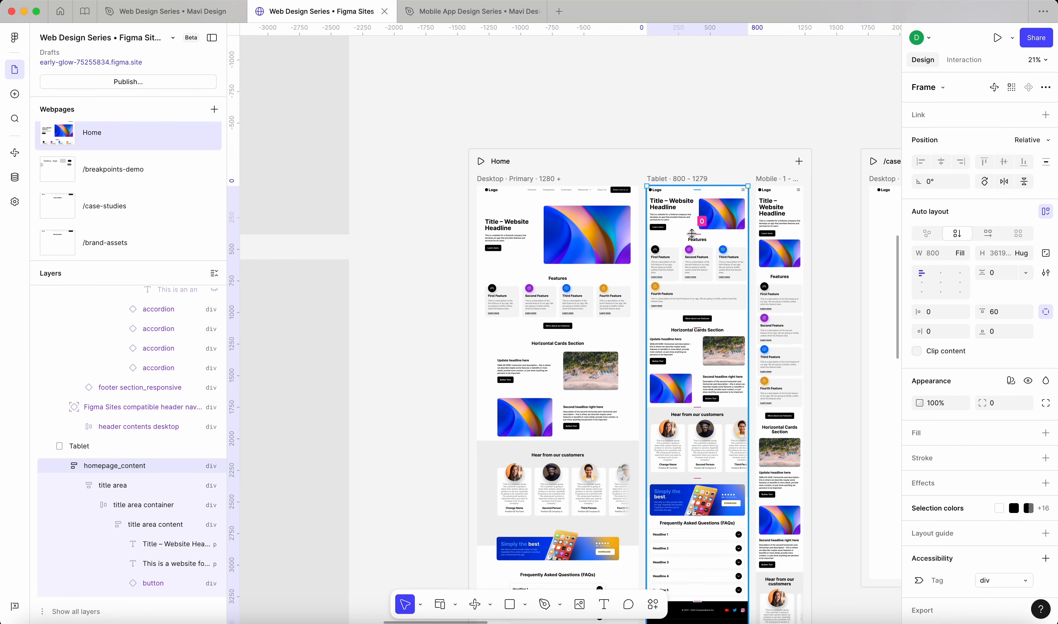
left_click(776, 232)
left_click(776, 232)
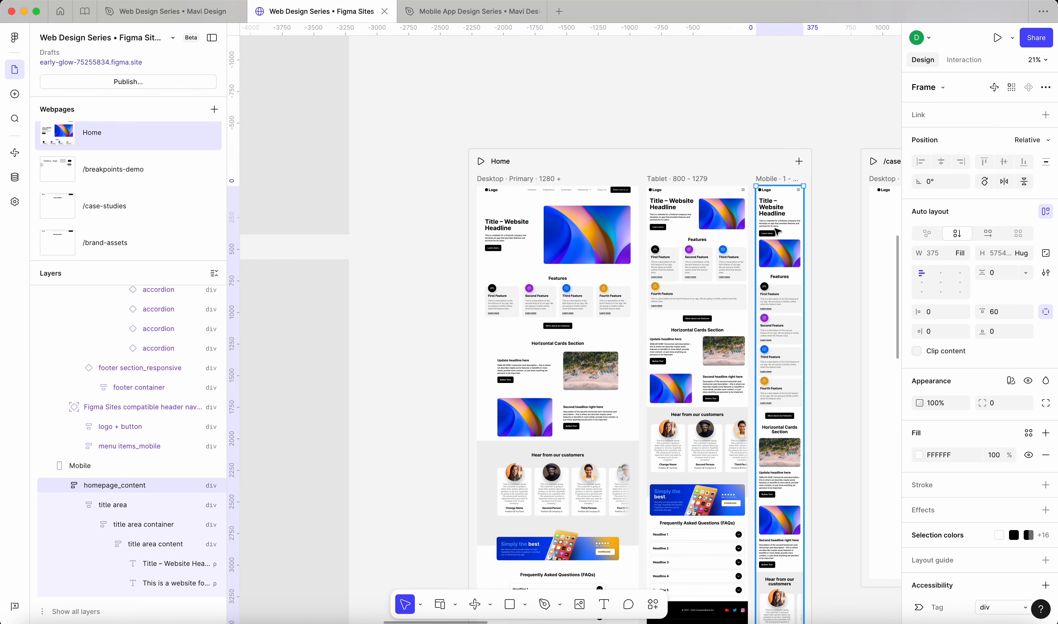
Preview the Home webpage again and narrow the preview to a width of 1198 to check the responsive layout
left_click(435, 101)
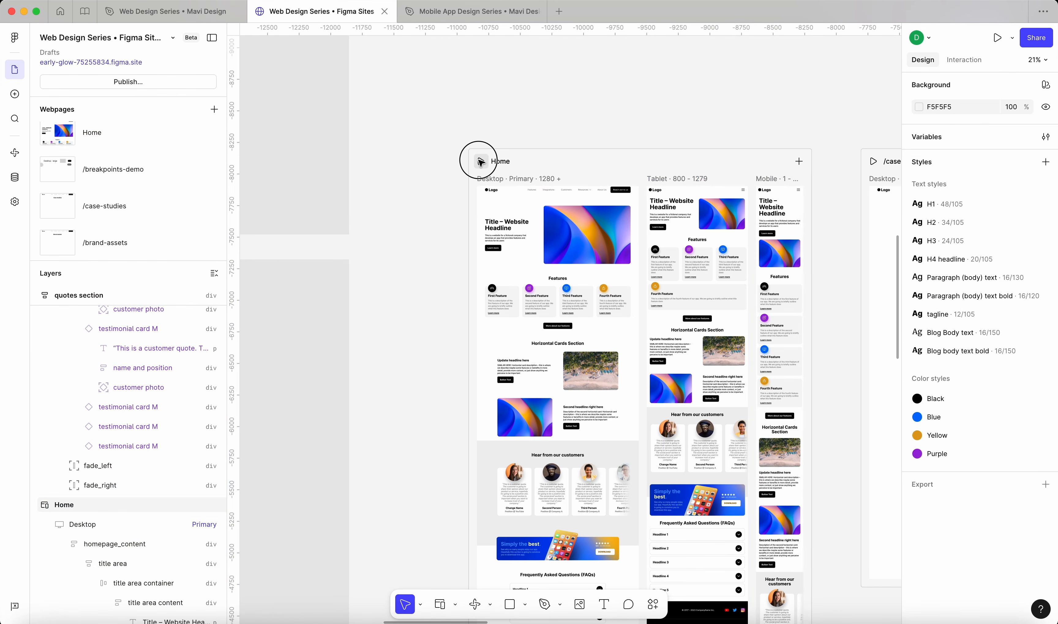
left_click(481, 161)
left_click_drag(959, 341, 903, 349)
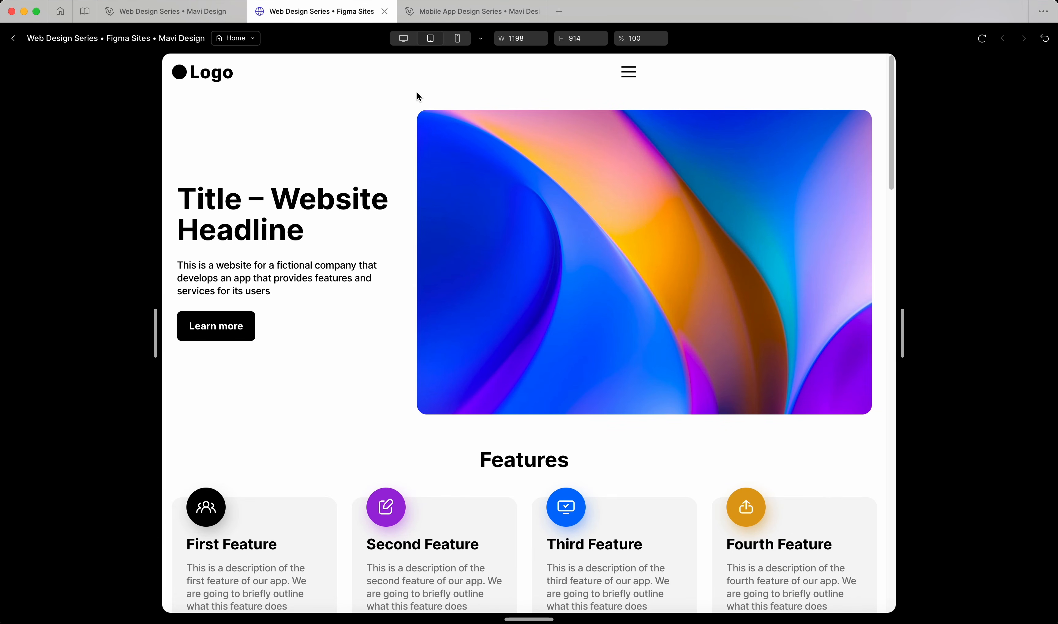
Examine the Features and Horizontal Cards sections in the Home preview, widen the preview to 1576, and close it
scroll(761, 283, "down", 8)
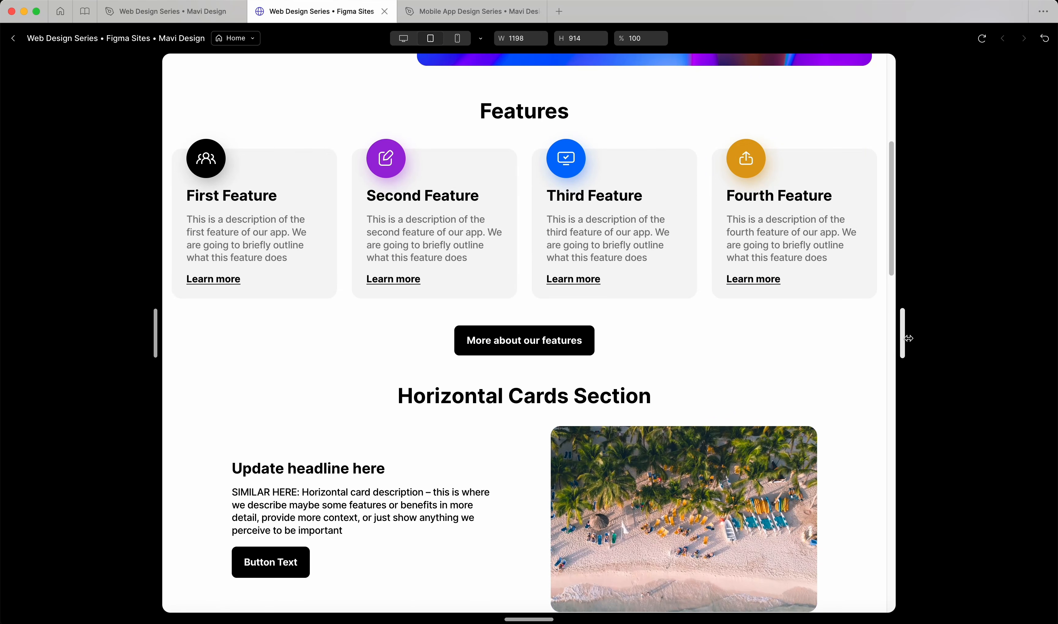
left_click_drag(908, 339, 1024, 354)
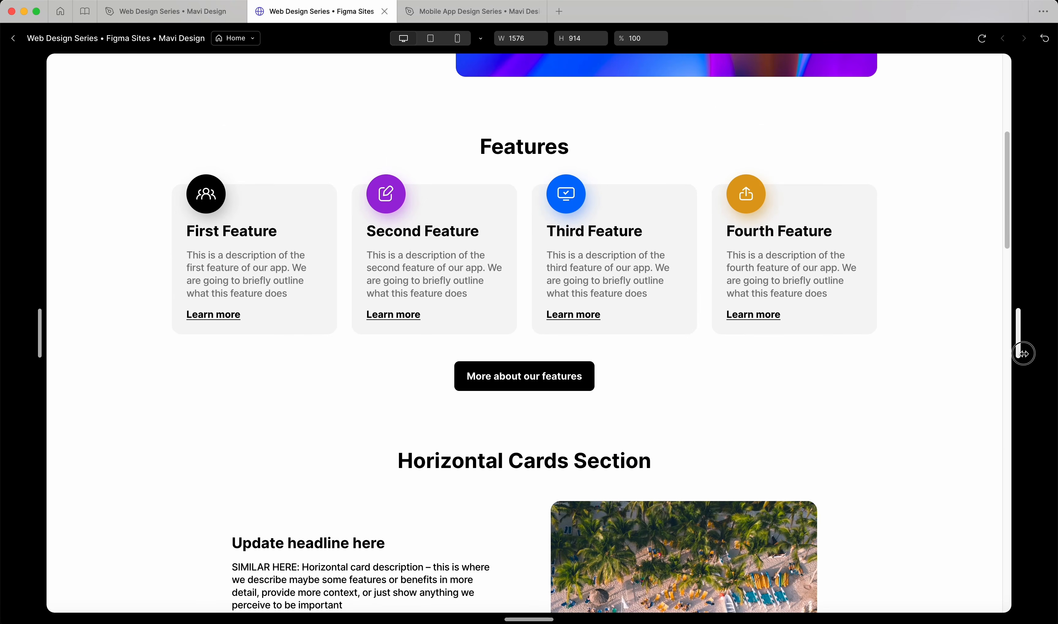
left_click(15, 40)
Set the Desktop header's horizontal constraint to left and right, and check the header's constraint in the Tablet breakpoint
left_click(611, 187)
scroll(616, 196, "up", 5)
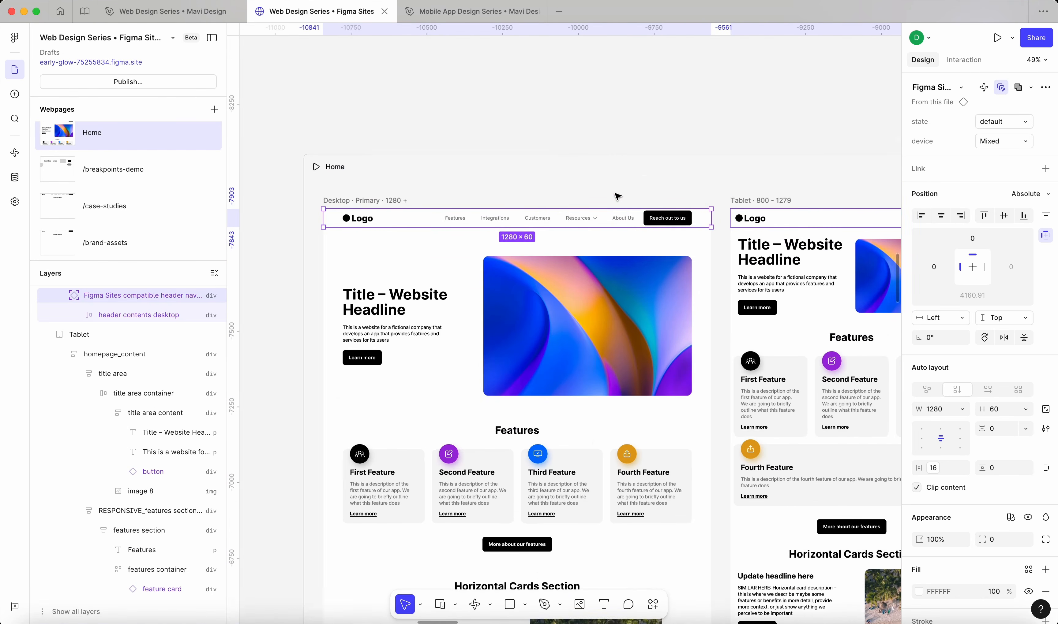
scroll(617, 197, "up", 2)
scroll(537, 240, "down", 4)
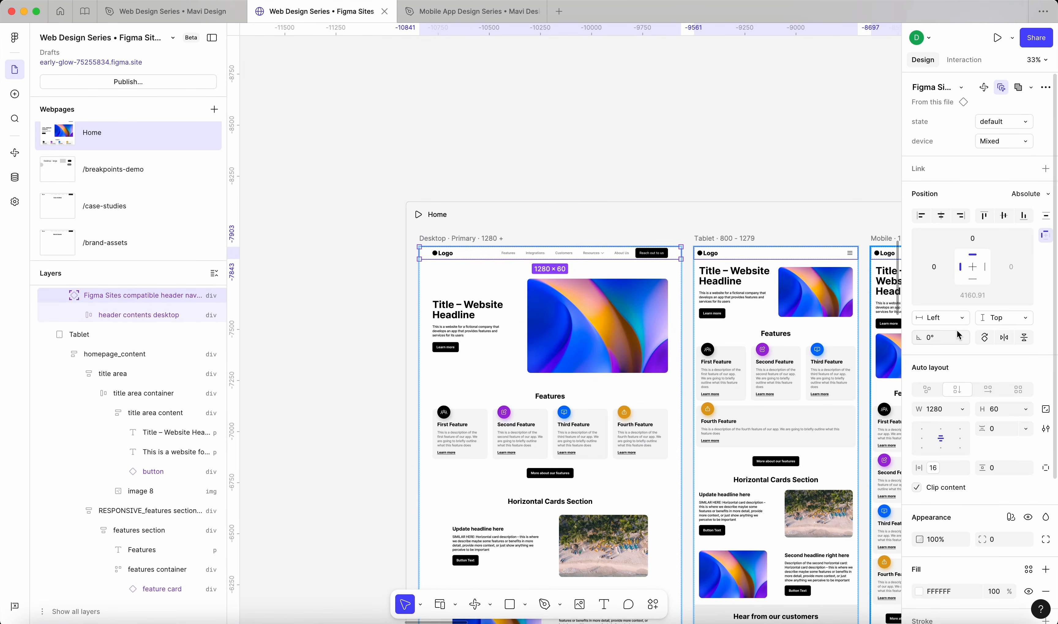
left_click(960, 319)
left_click(954, 348)
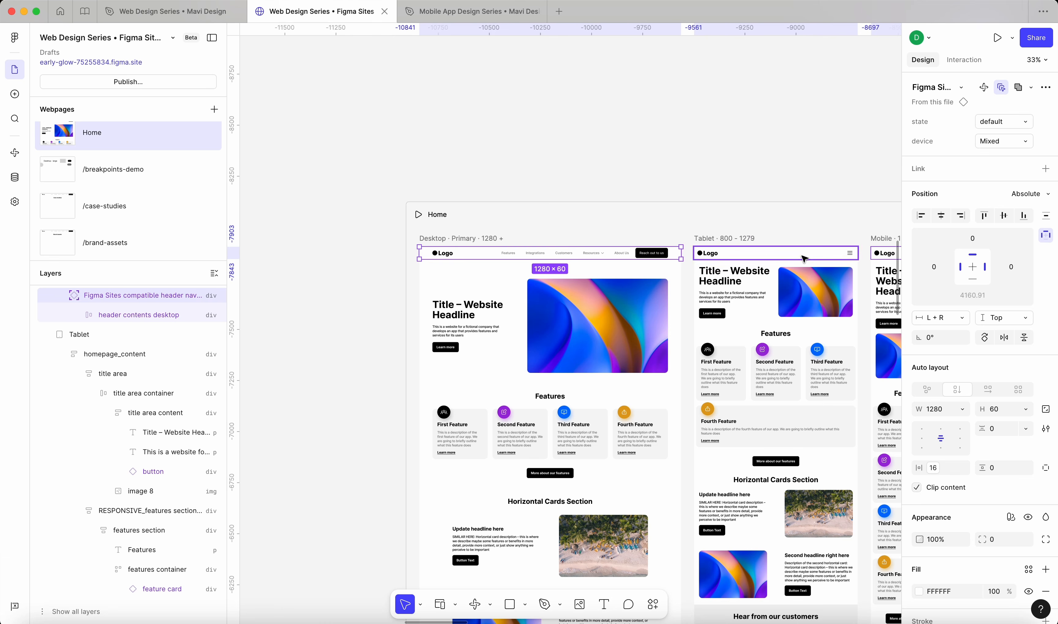
left_click(834, 253)
scroll(851, 258, "right", 3)
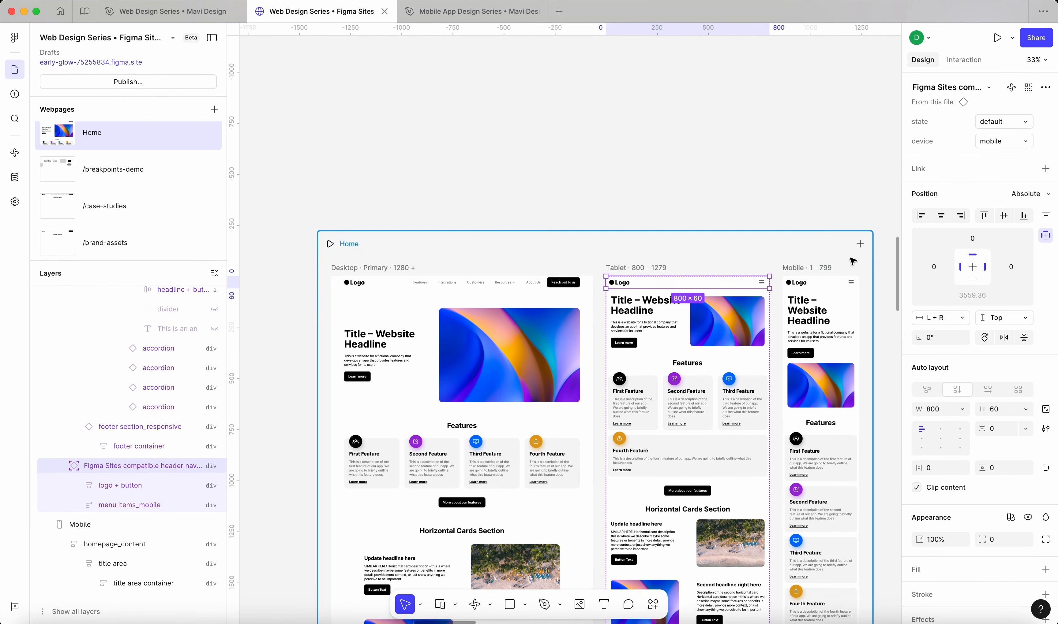
left_click(821, 287)
Preview the Home webpage, examine the header and sections at widths of 684, 1278 and 1588, and close the preview
left_click(475, 165)
left_click(322, 247)
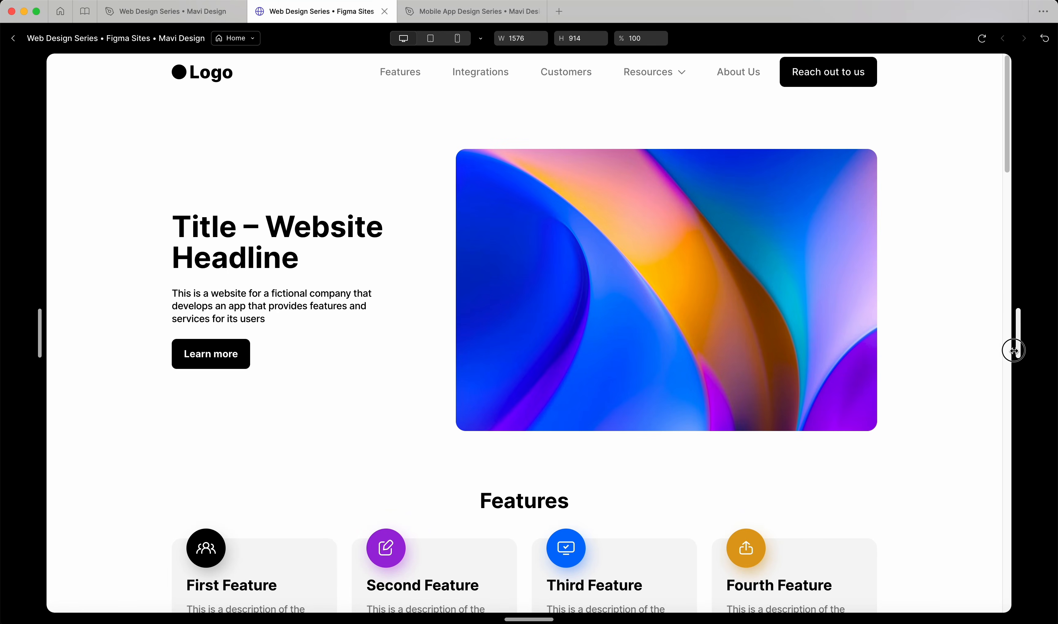
left_click_drag(1013, 351, 712, 302)
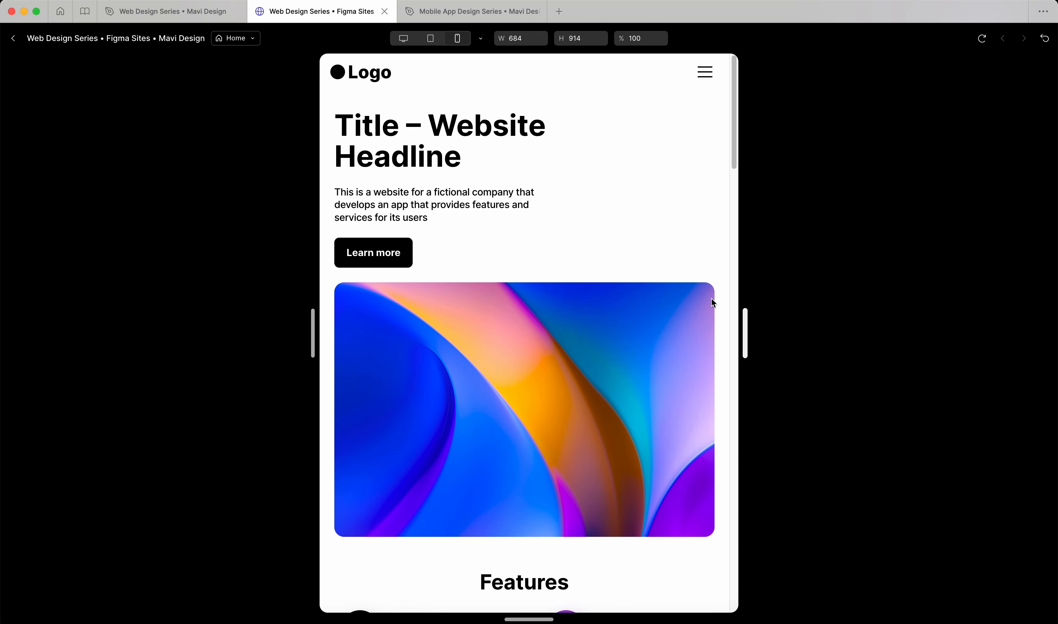
scroll(604, 248, "down", 10)
scroll(633, 248, "up", 10)
left_click_drag(755, 330, 943, 334)
scroll(586, 234, "down", 8)
scroll(586, 234, "up", 8)
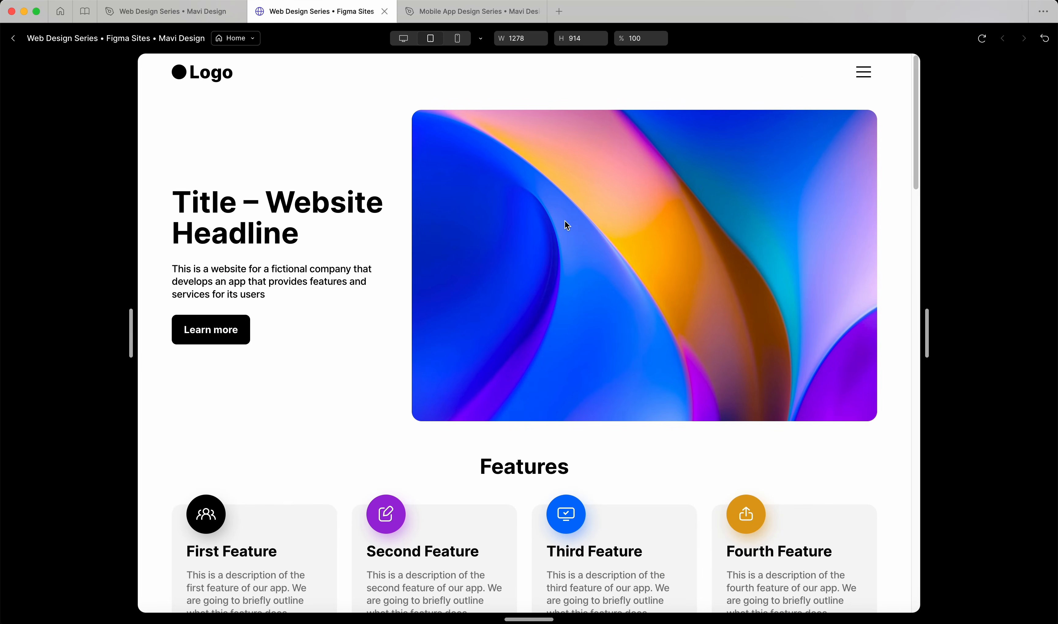
left_click_drag(941, 329, 1034, 329)
scroll(664, 277, "down", 3)
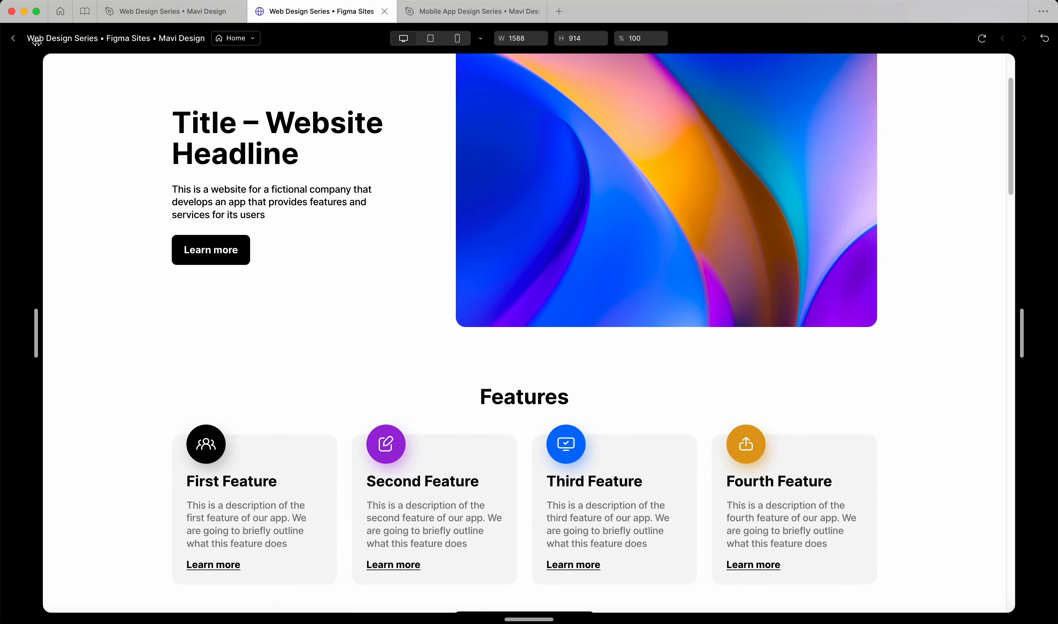
left_click(12, 39)
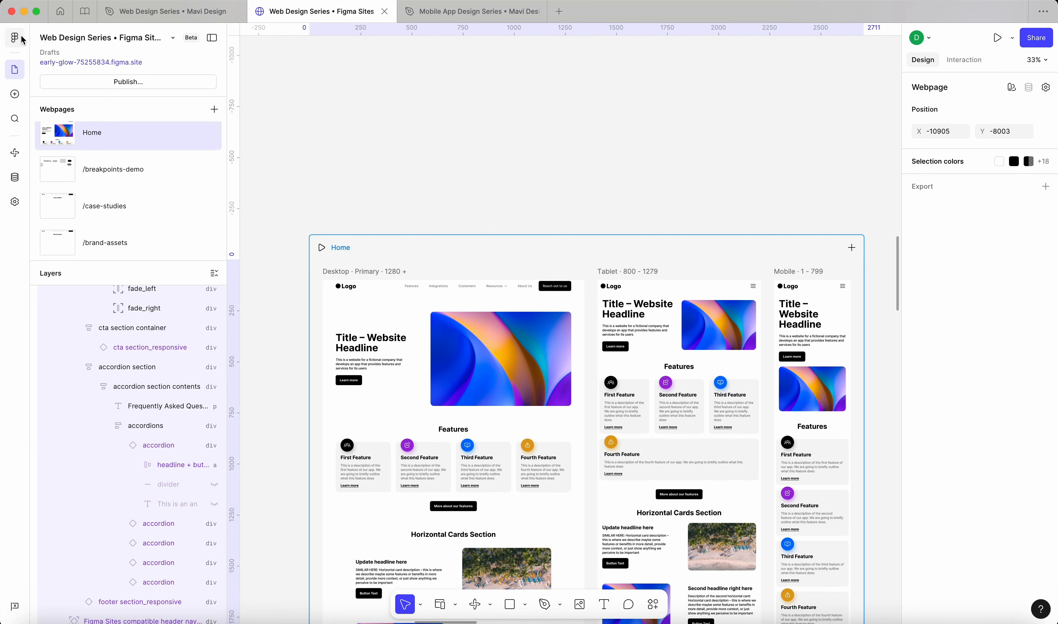
Set the Desktop header's position type to Sticky and check the header in the Tablet breakpoint
left_click(392, 290)
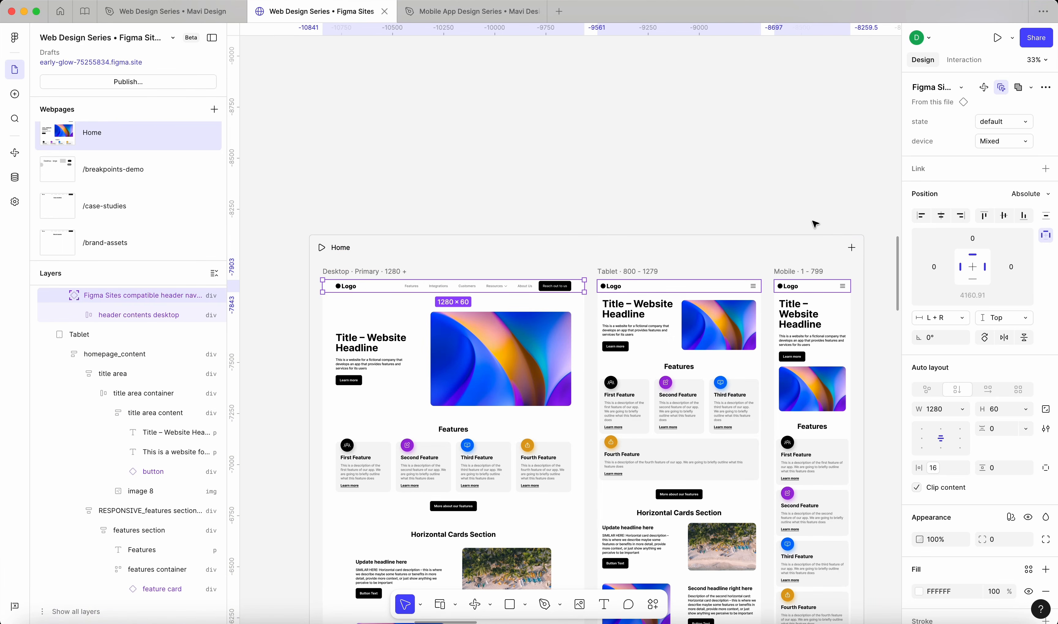
left_click(1034, 201)
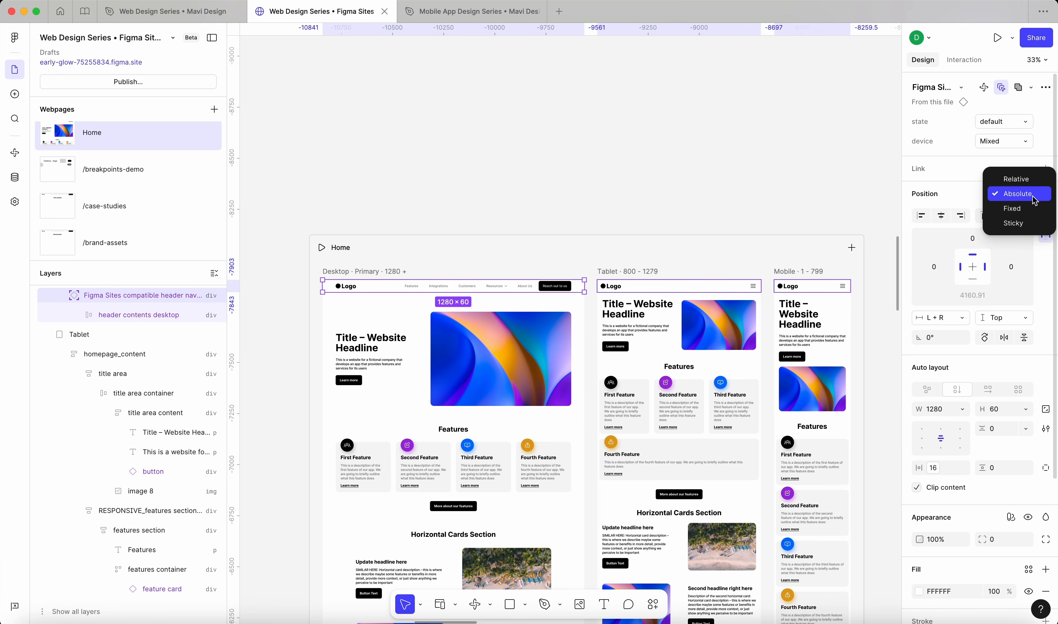
left_click(1031, 223)
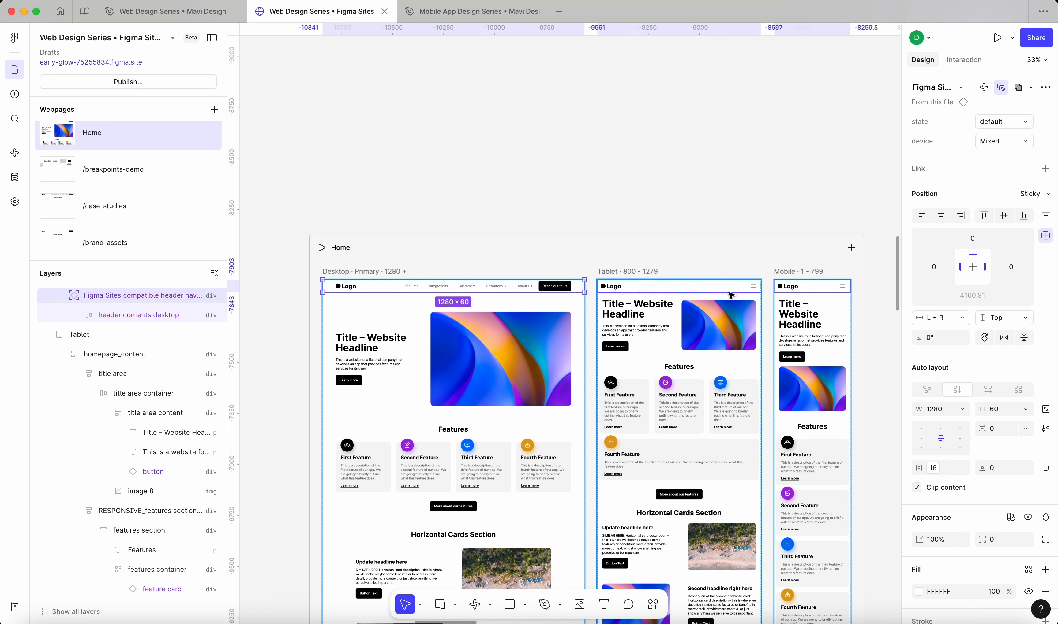
left_click(756, 293)
left_click(388, 180)
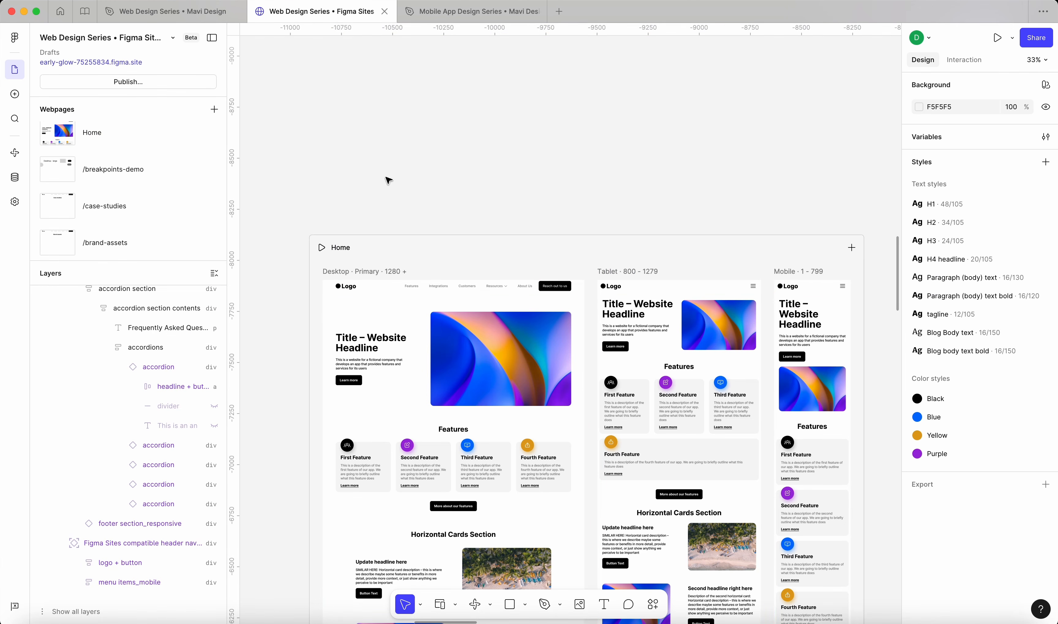
Preview the Home webpage to check the header while scrolling, and test its Resources dropdown with the Press submenu
left_click(320, 249)
scroll(751, 369, "down", 8)
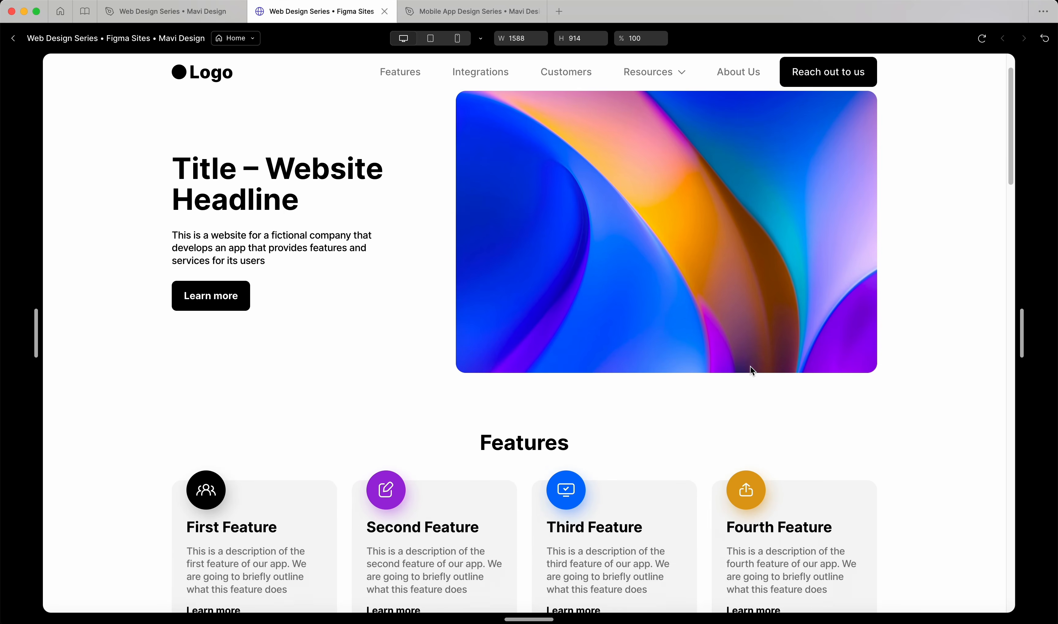
scroll(752, 371, "down", 10)
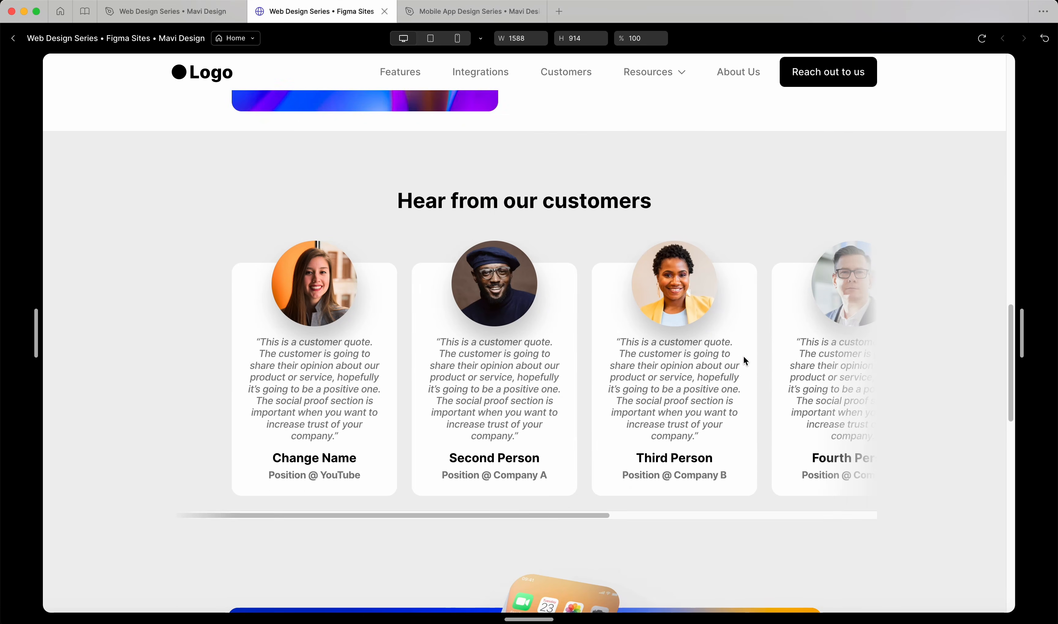
left_click(654, 72)
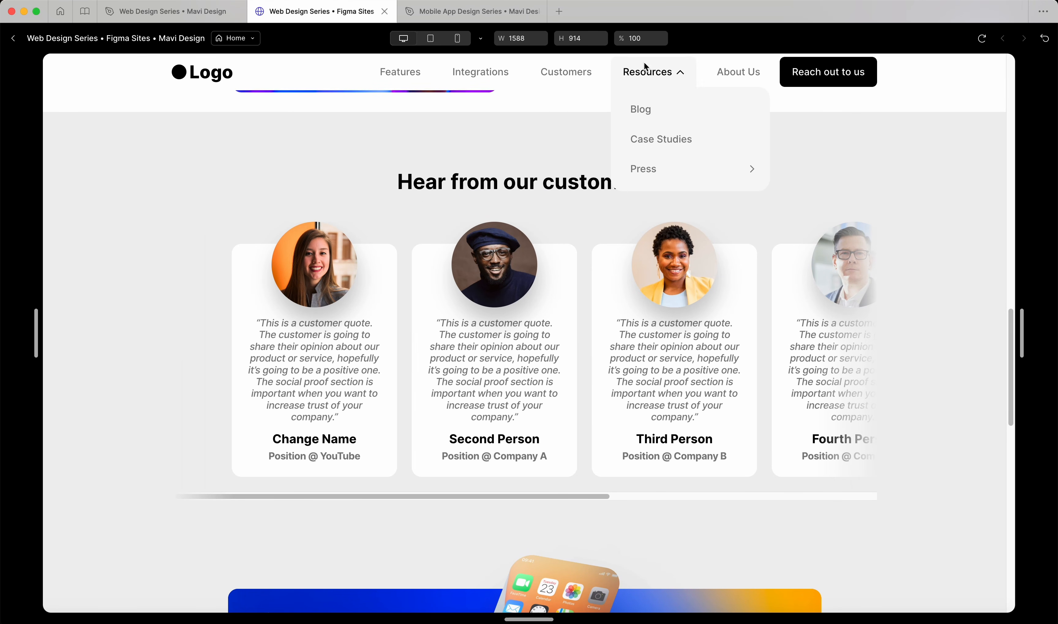
mouse_move(702, 171)
scroll(529, 156, "down", 7)
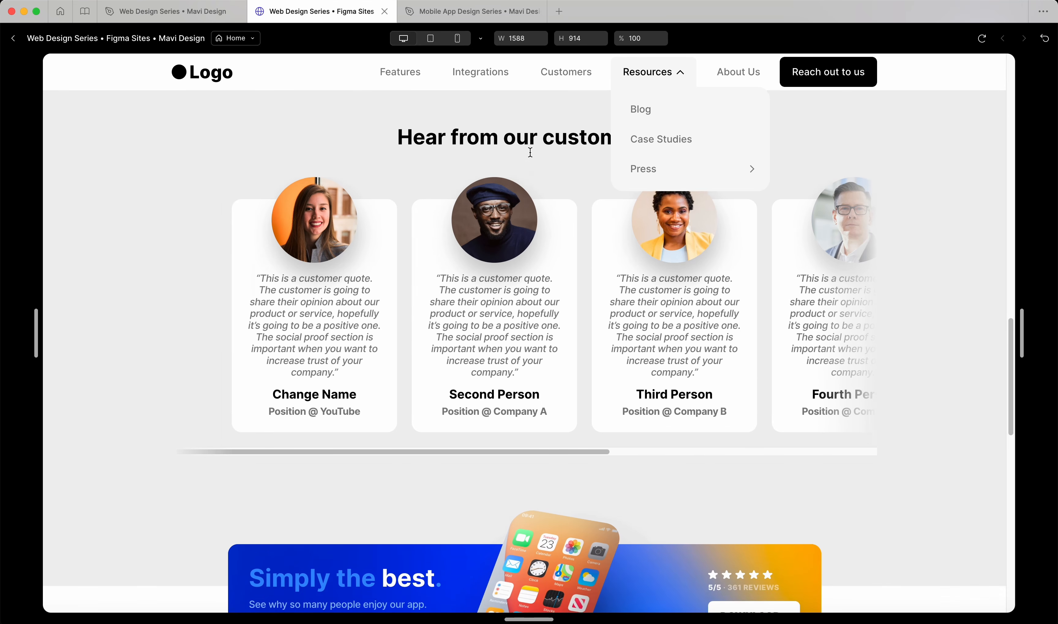
scroll(614, 107, "up", 2)
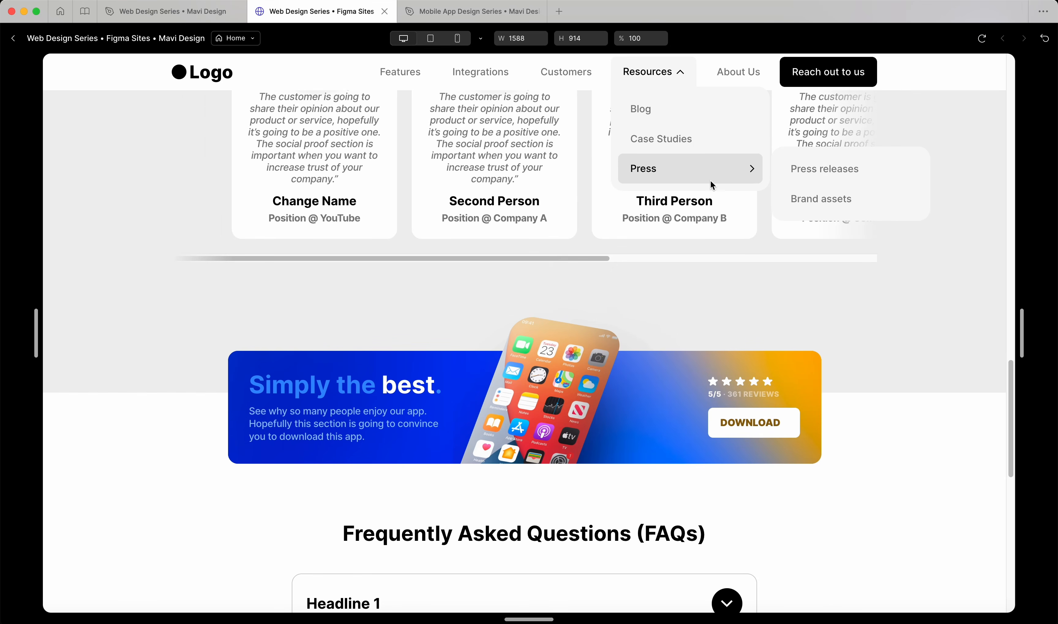
scroll(801, 275, "down", 8)
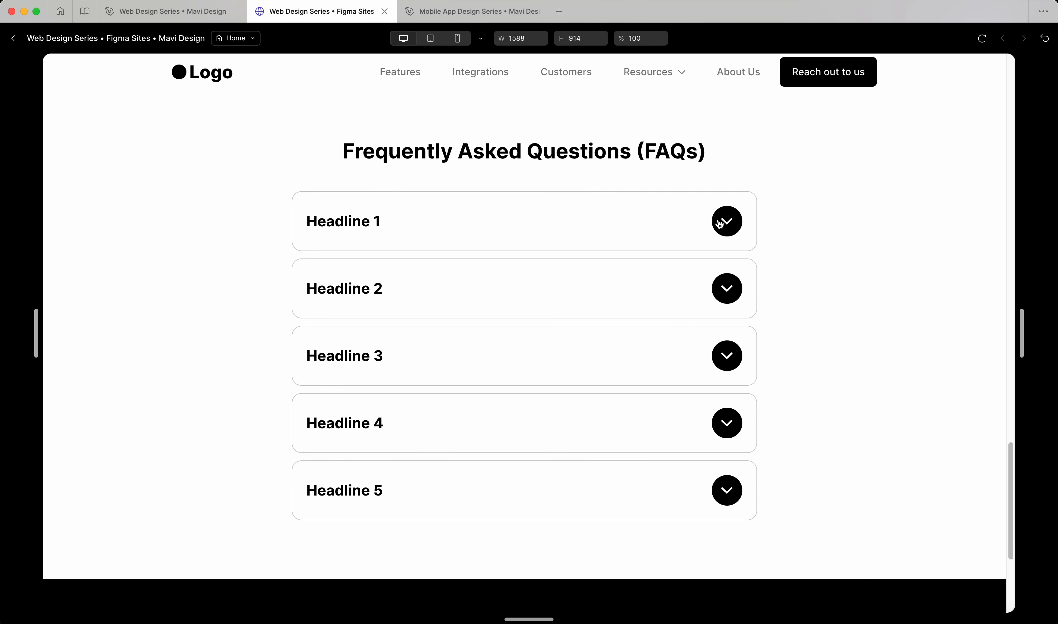
Test the FAQ accordions in the preview by expanding and collapsing the Headline 1 to Headline 4 items
left_click(725, 220)
left_click(725, 220)
left_click(724, 281)
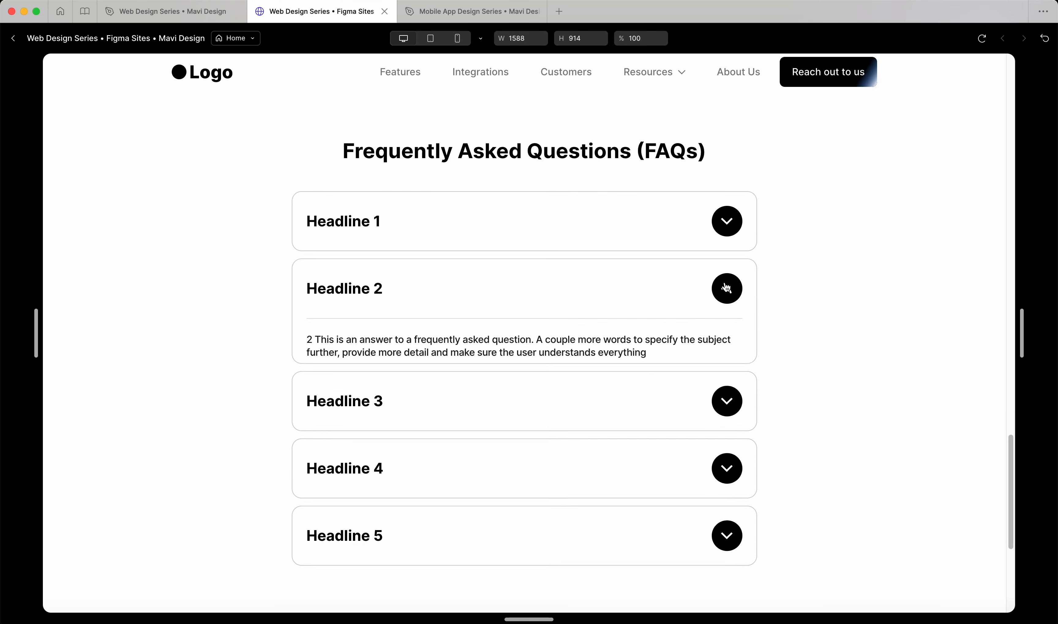
left_click(726, 287)
left_click(727, 357)
left_click(729, 359)
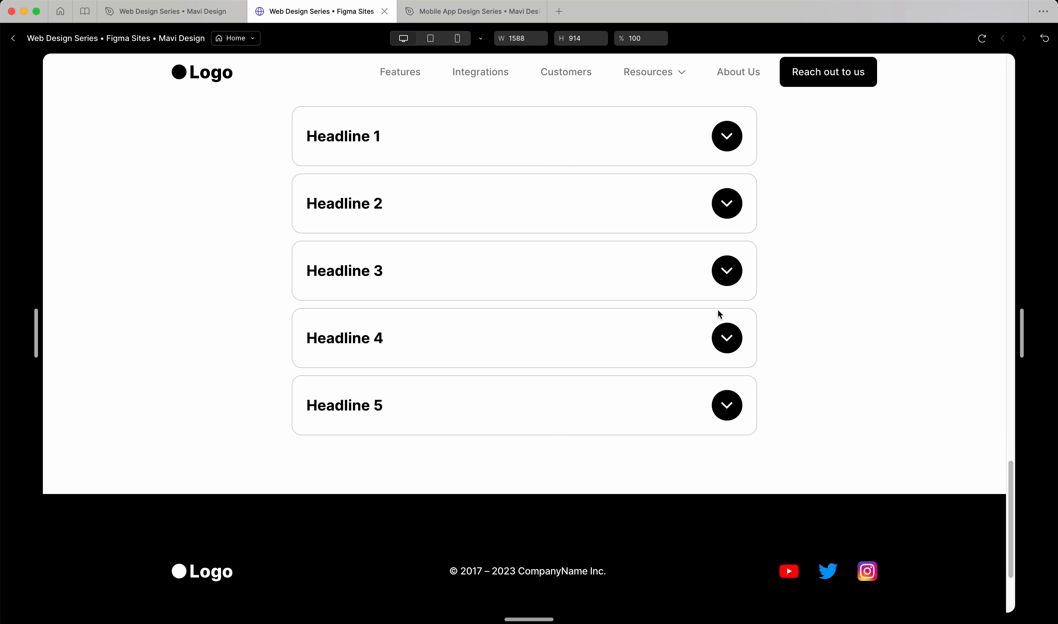
left_click(724, 333)
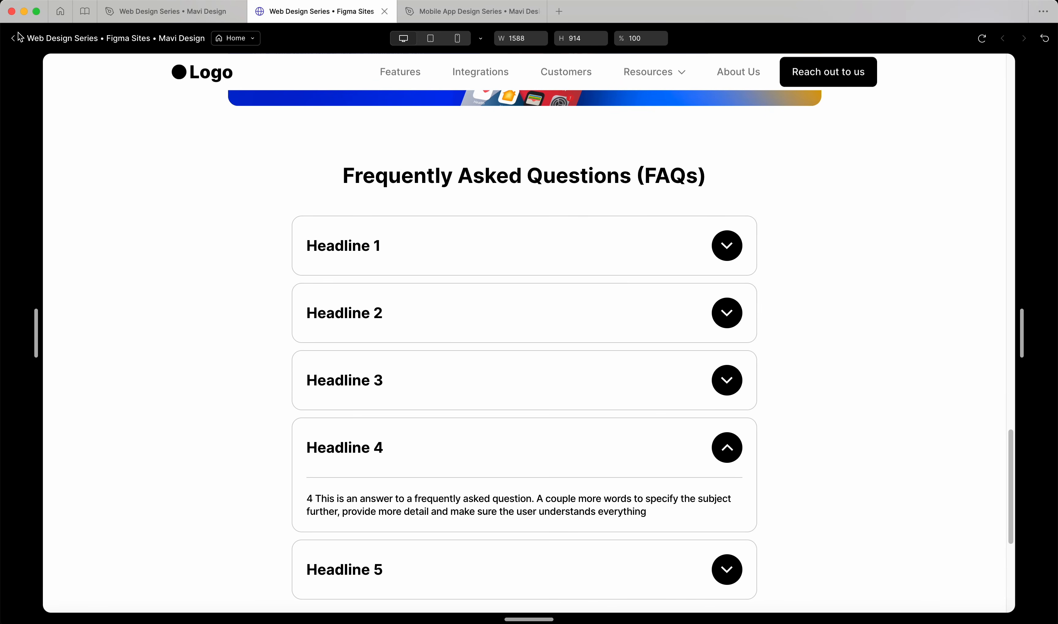
left_click(18, 38)
Narrow the preview to 1510, examine the whole Home page down to the footer, narrow it to 1314, and close it
scroll(559, 404, "down", 10)
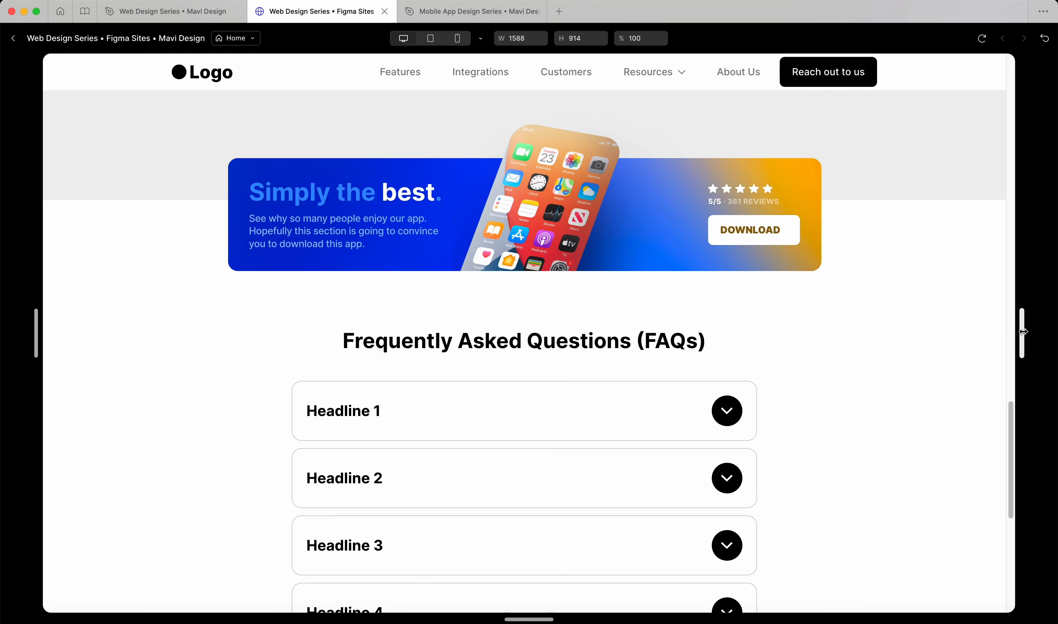
left_click_drag(1022, 333, 1002, 374)
scroll(570, 353, "up", 1)
scroll(574, 367, "down", 8)
scroll(578, 365, "down", 5)
scroll(867, 338, "up", 20)
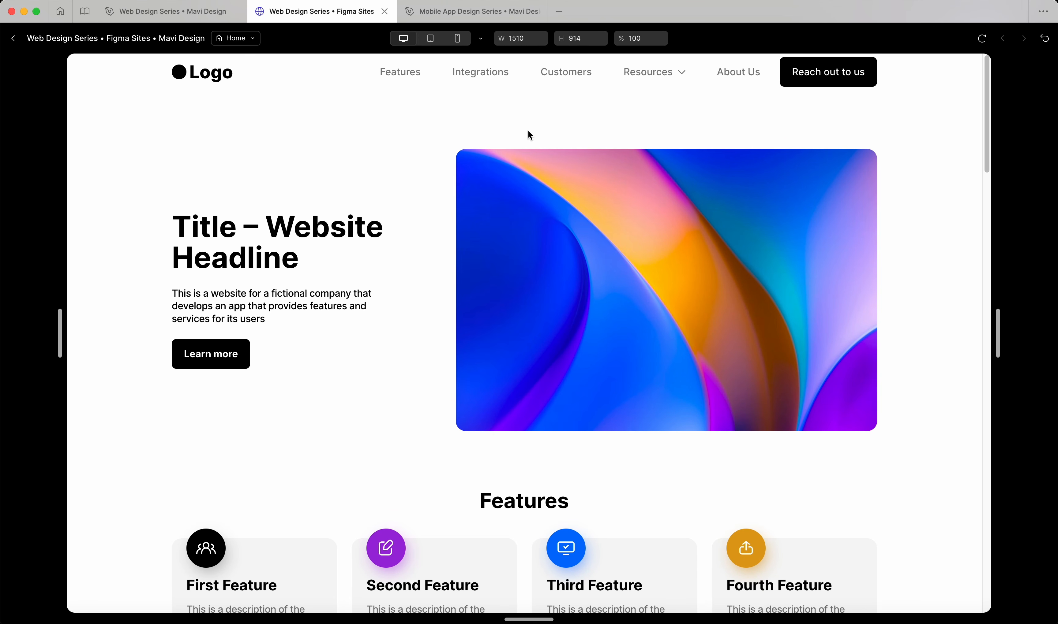
scroll(529, 135, "down", 15)
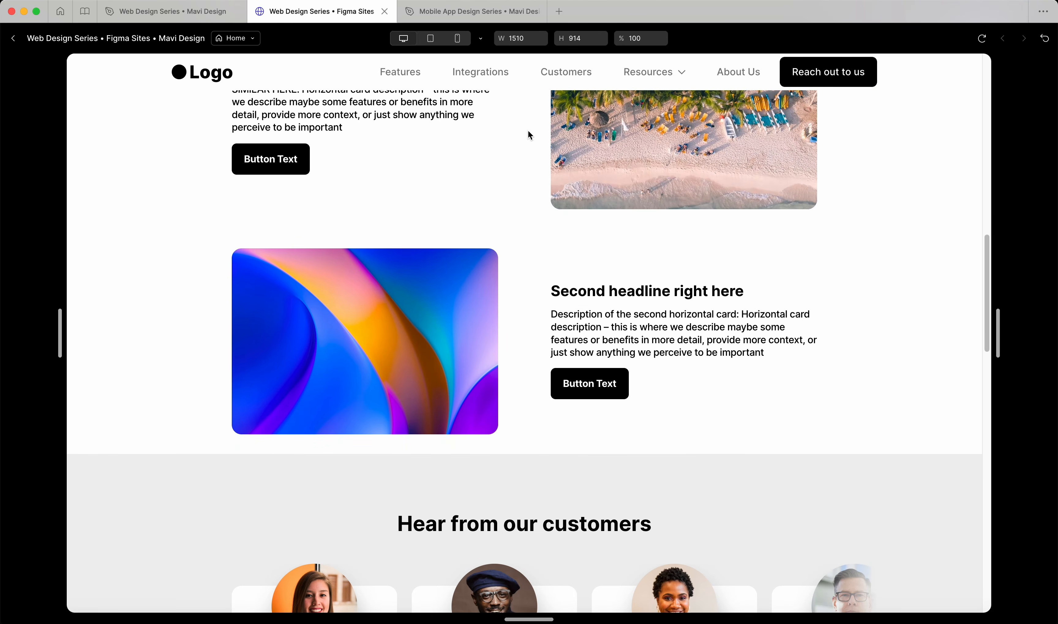
scroll(529, 133, "down", 15)
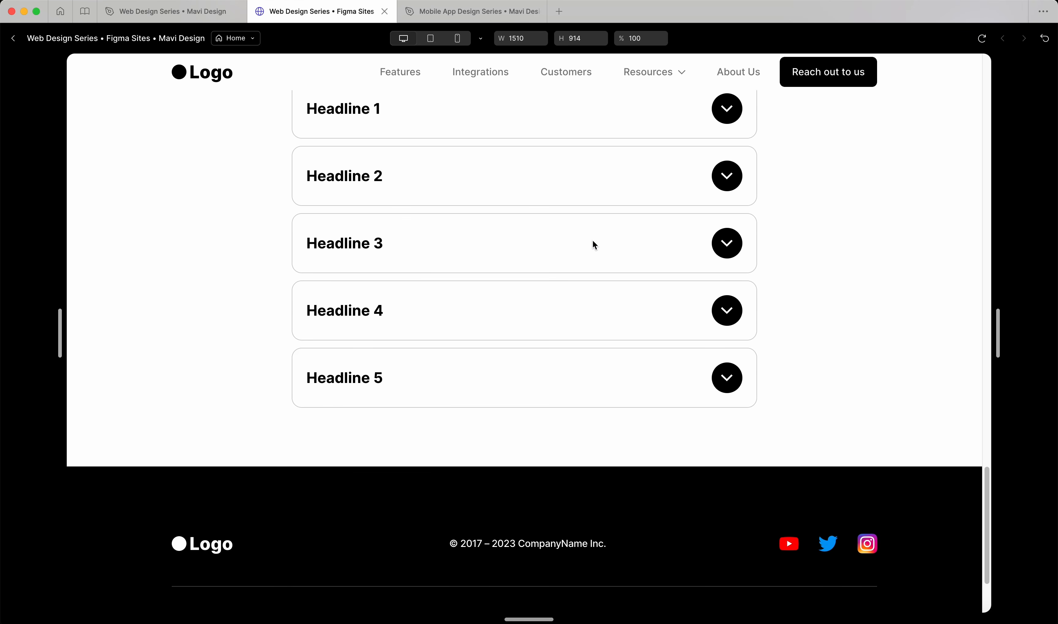
scroll(592, 239, "down", 5)
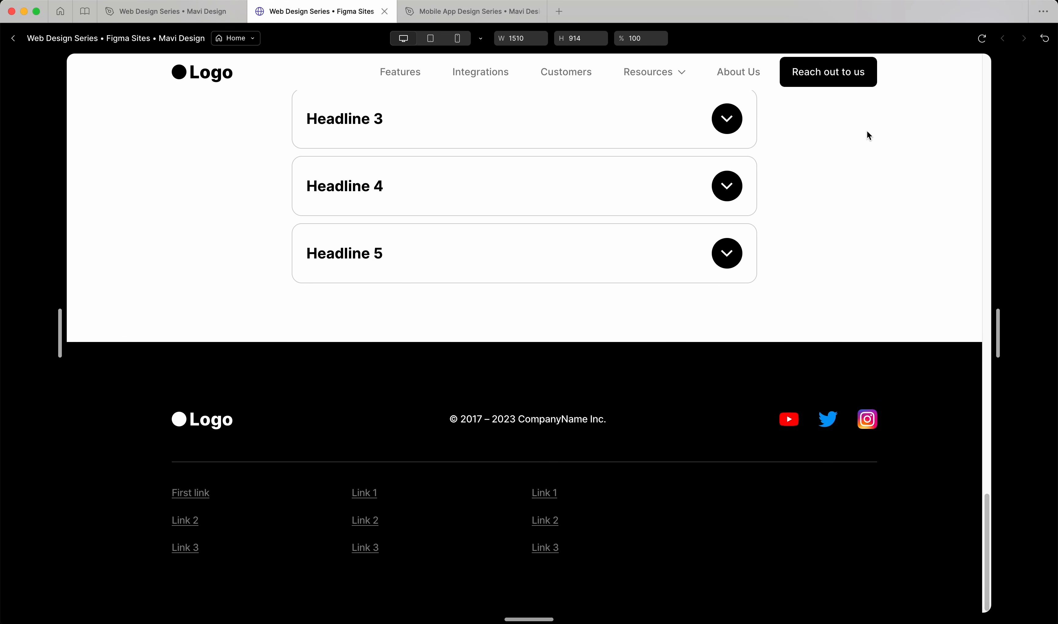
left_click_drag(1001, 347, 945, 269)
left_click(16, 41)
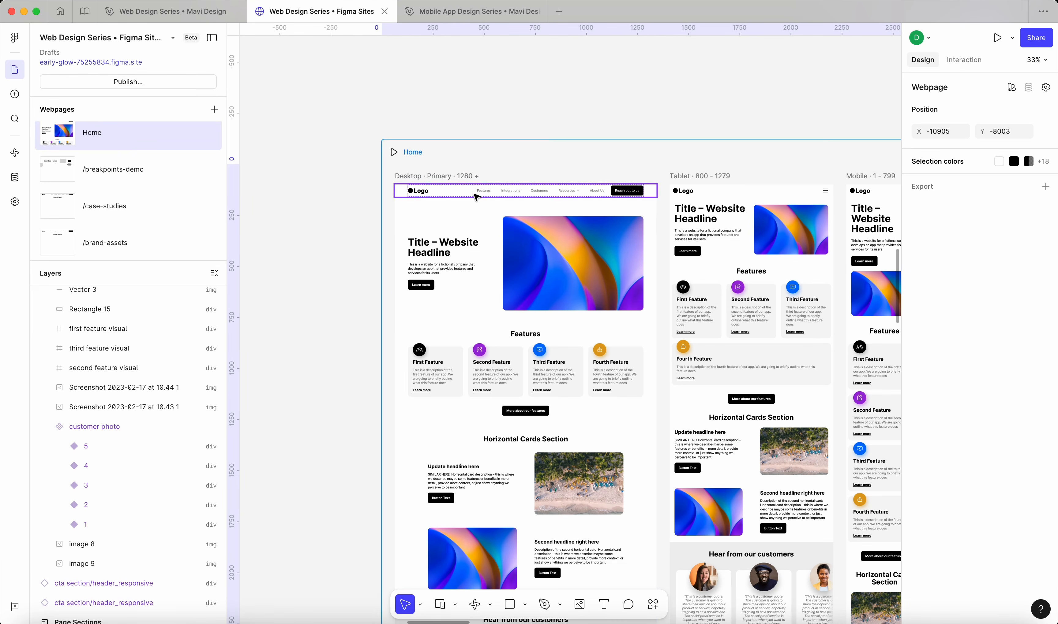
Preview the Home webpage once more, narrow the preview slightly to recheck the layout, and close it
left_click(337, 154)
key("shift+space")
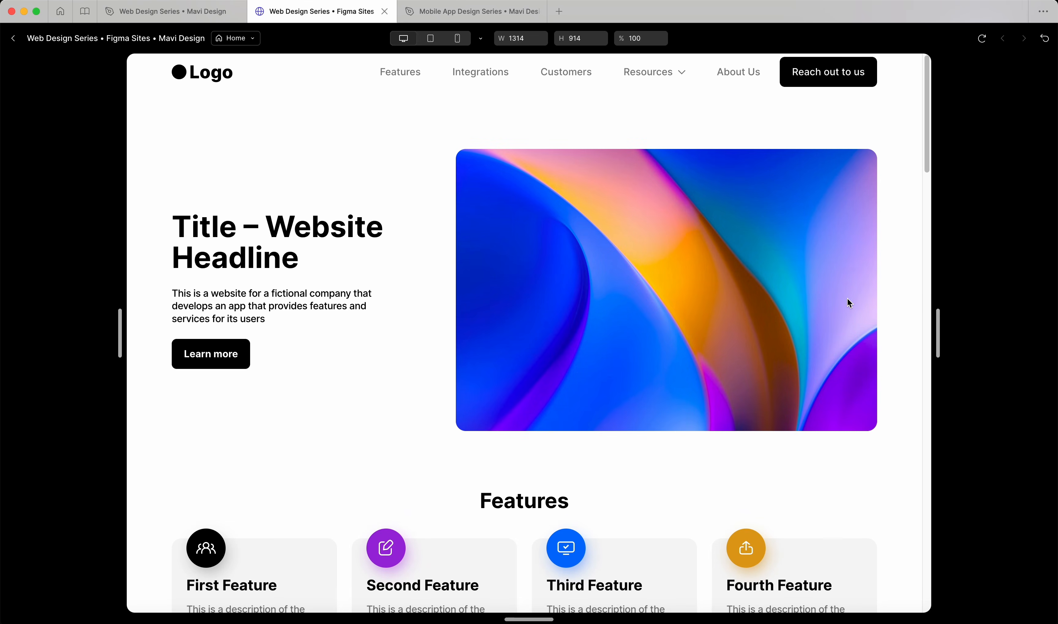
left_click_drag(947, 324, 922, 349)
left_click(14, 39)
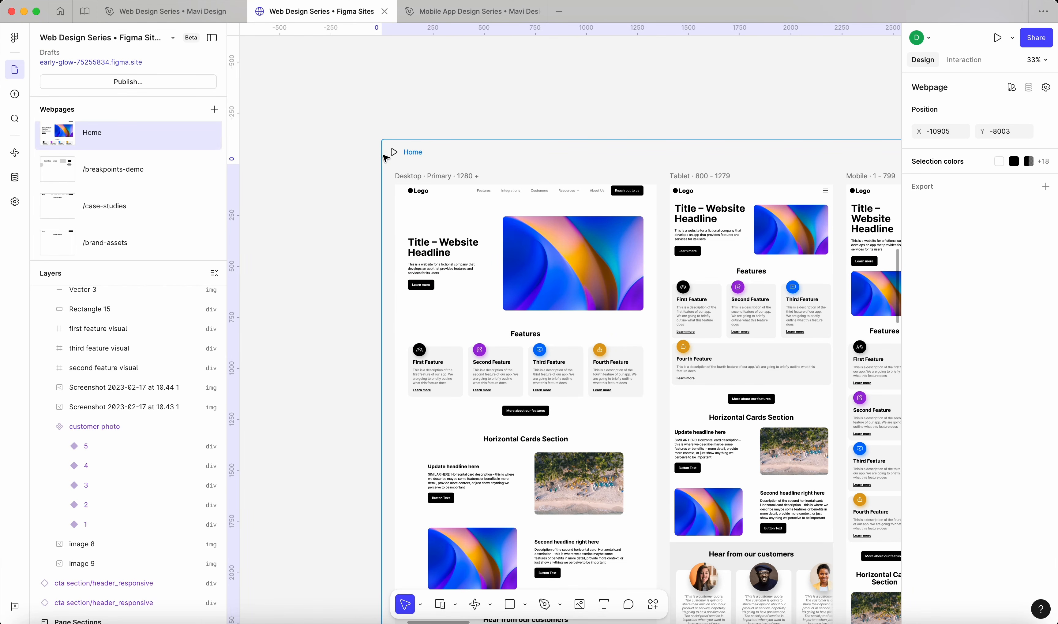
Open the site's publish settings, review the issues, and locate the frame behind the Negative gap warning
left_click(165, 84)
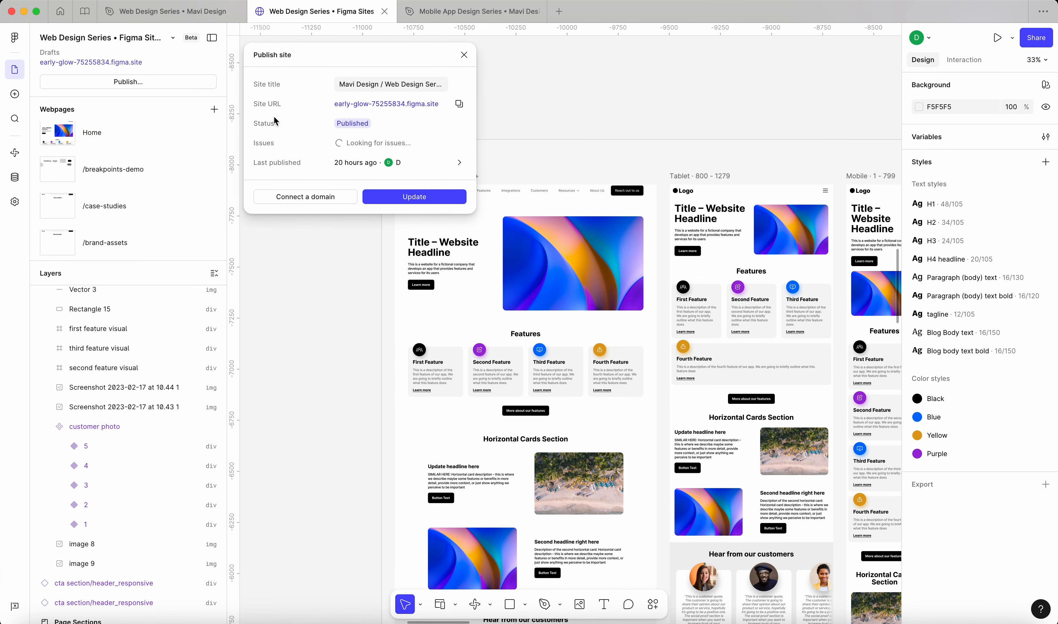
left_click(452, 146)
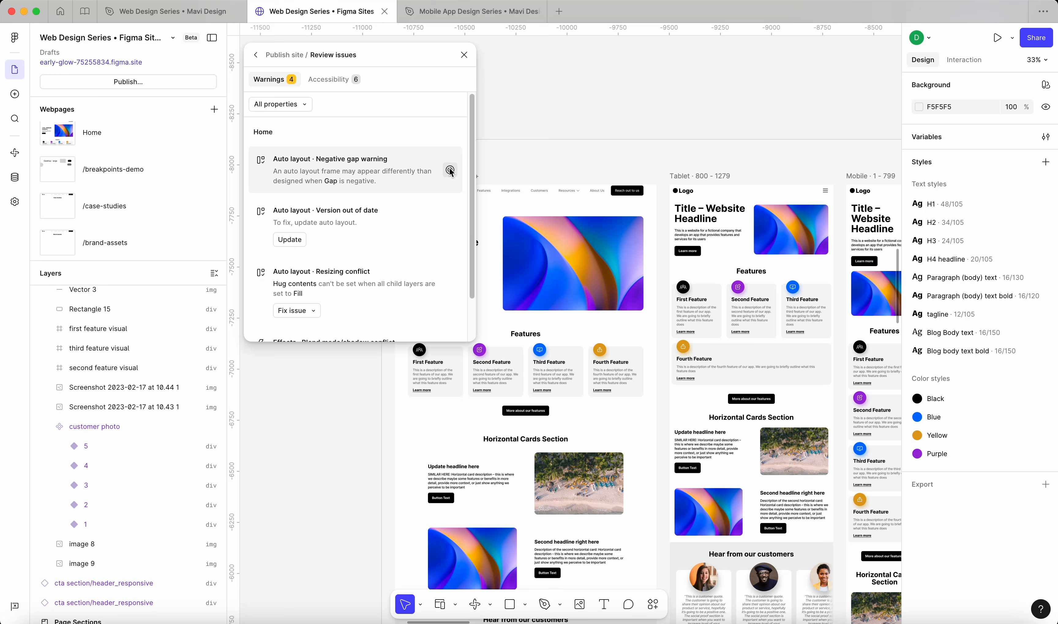
left_click(450, 170)
scroll(540, 260, "up", 5)
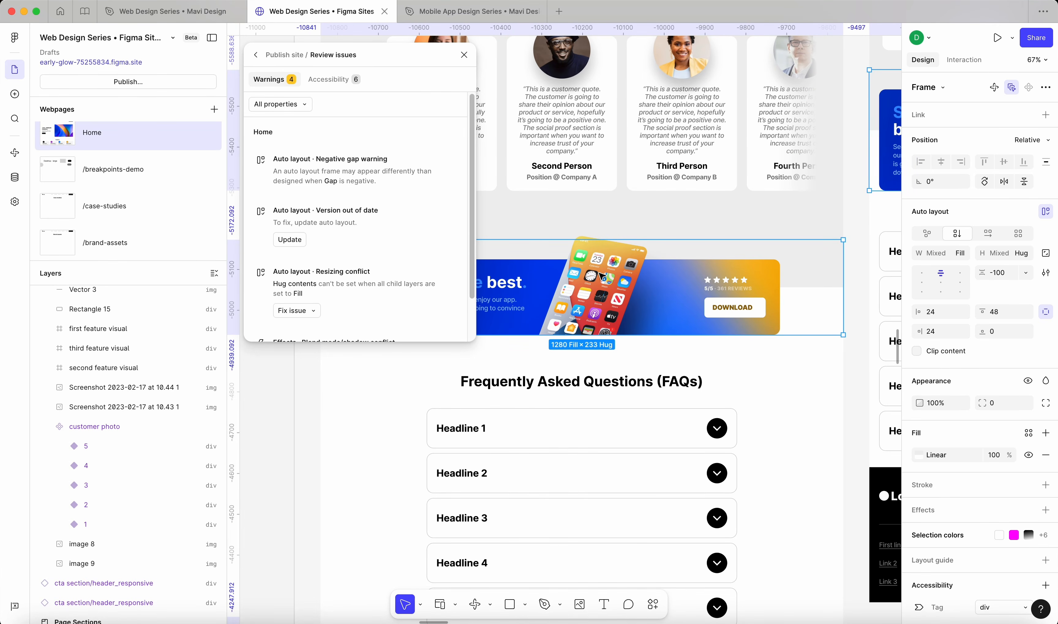
Set the auto layout gap of the selected CTA section frames to 0 on all breakpoints
scroll(604, 277, "down", 5)
scroll(795, 405, "right", 3)
scroll(796, 404, "up", 2)
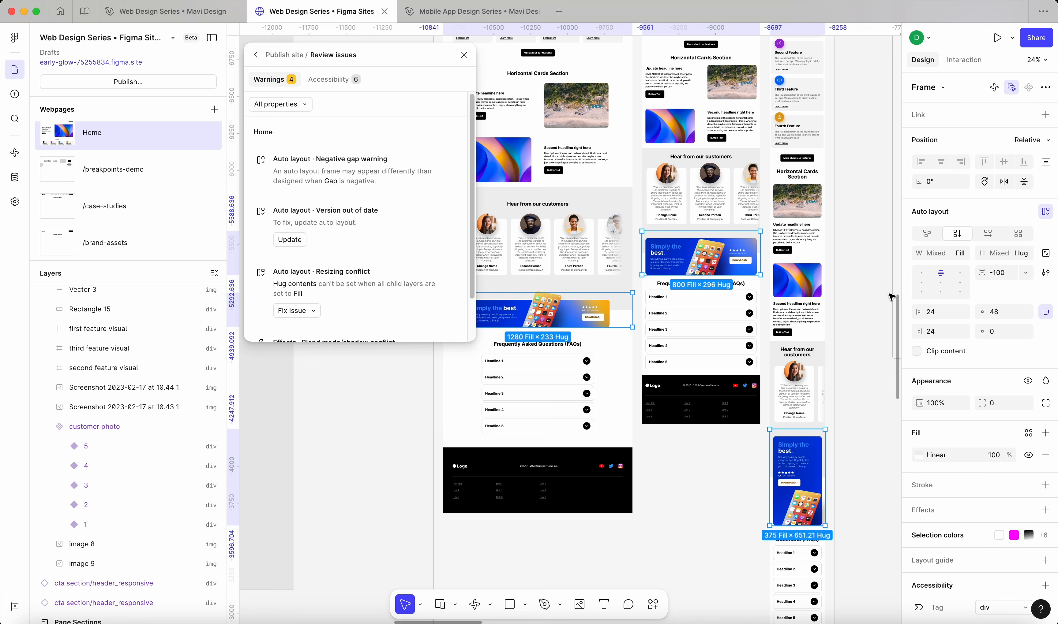
scroll(891, 296, "up", 3)
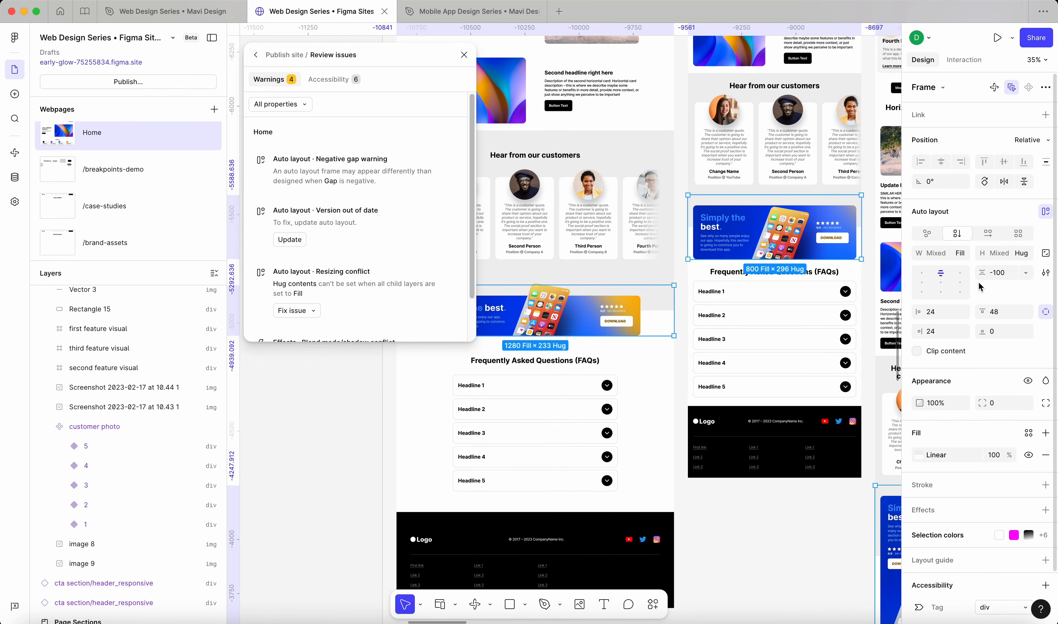
left_click(1004, 273)
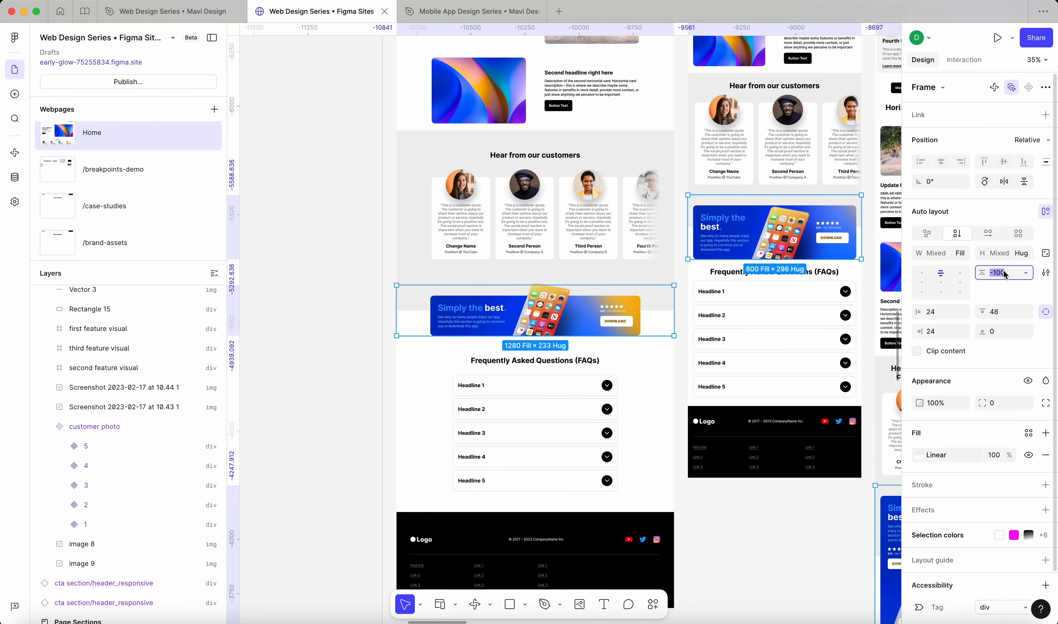
type("0")
key("Return")
scroll(768, 383, "right", 3)
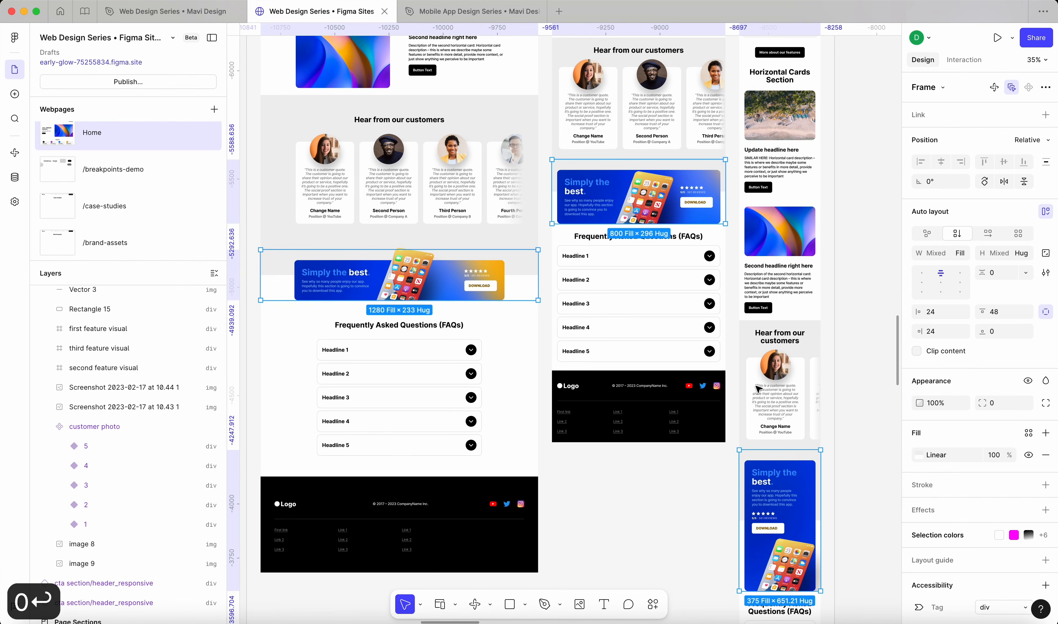
scroll(757, 388, "down", 3)
left_click(333, 251)
Review the site's issues again, update the outdated auto layout, locate the footer's logo row frame, and close the review
left_click(128, 82)
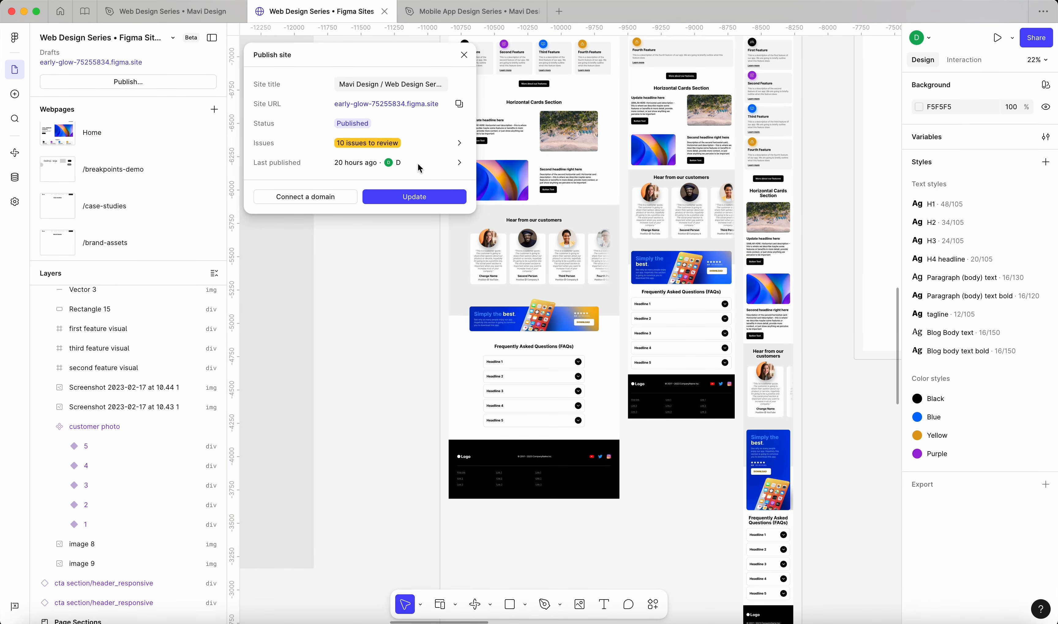
left_click(463, 151)
left_click(459, 175)
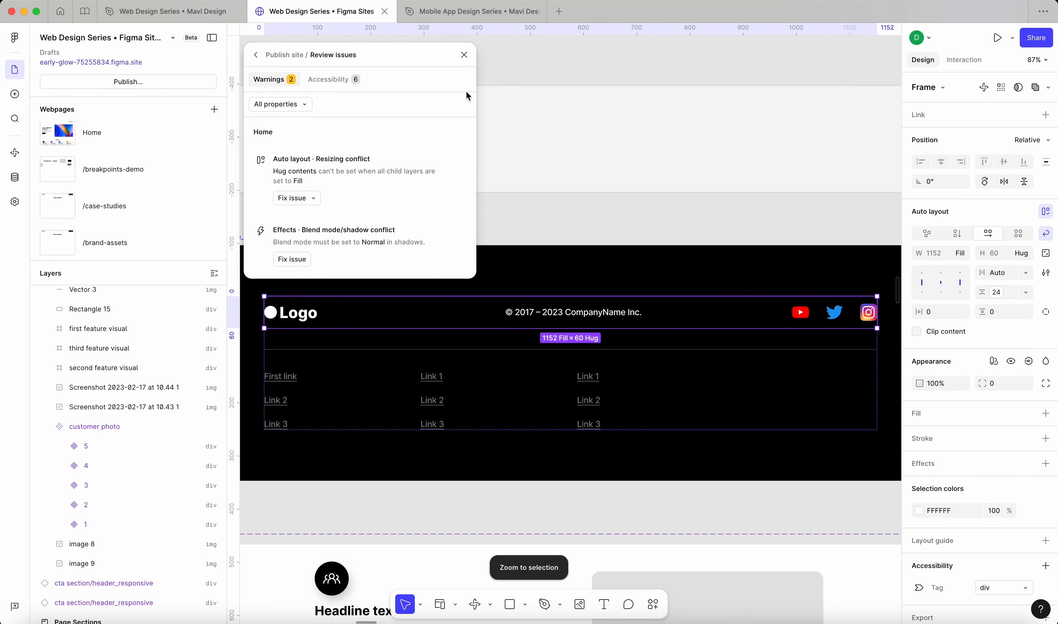
left_click(464, 54)
Reopen the issue review and locate the Download button text behind the Resizing conflict warning
scroll(531, 195, "down", 10)
left_click(295, 135)
left_click(205, 81)
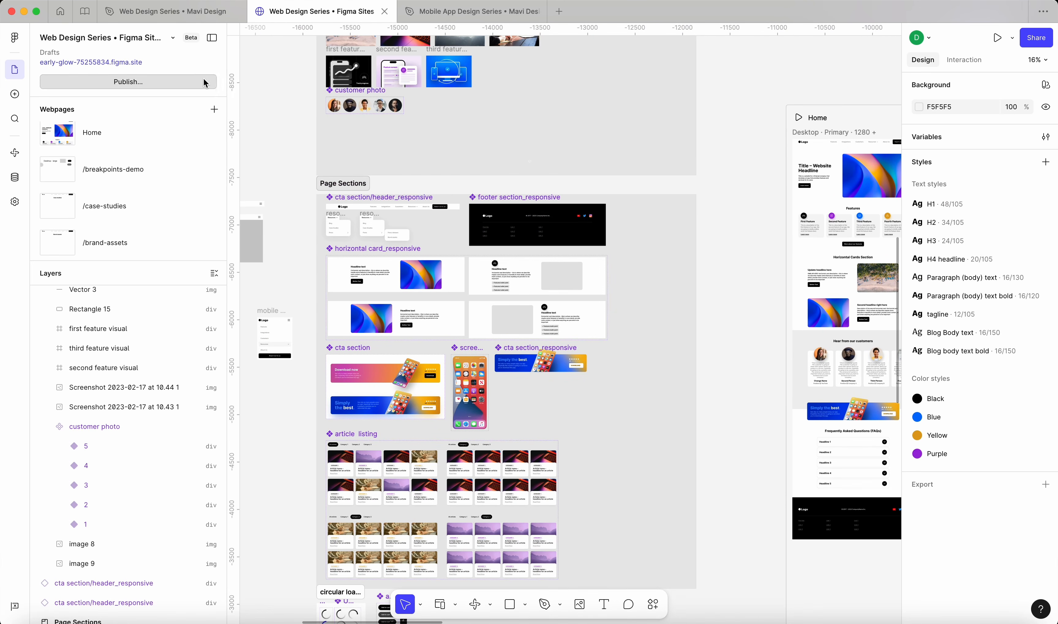
left_click(459, 142)
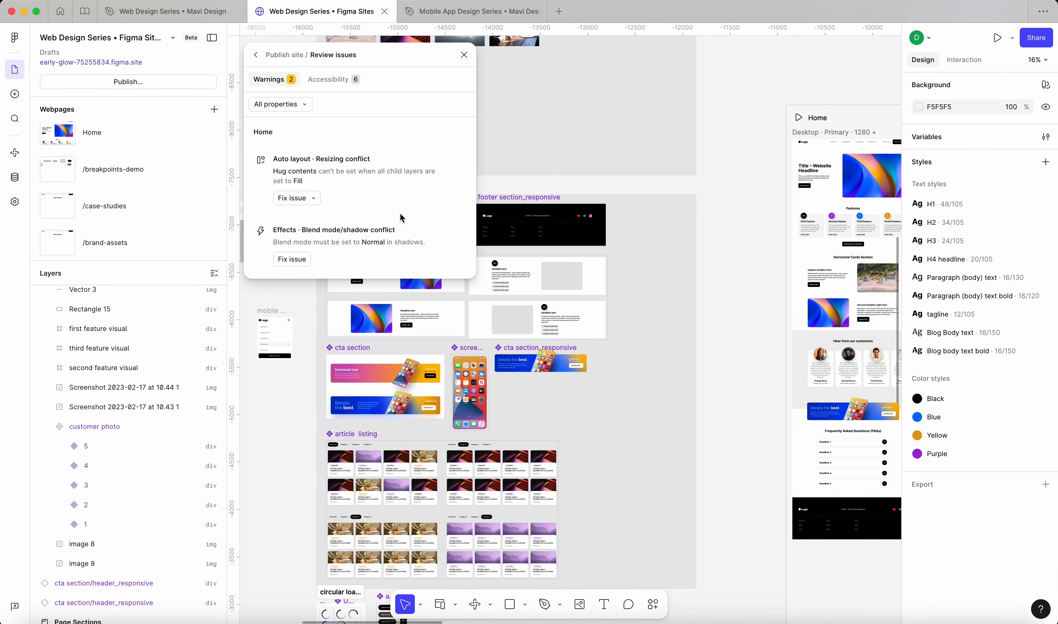
mouse_move(458, 179)
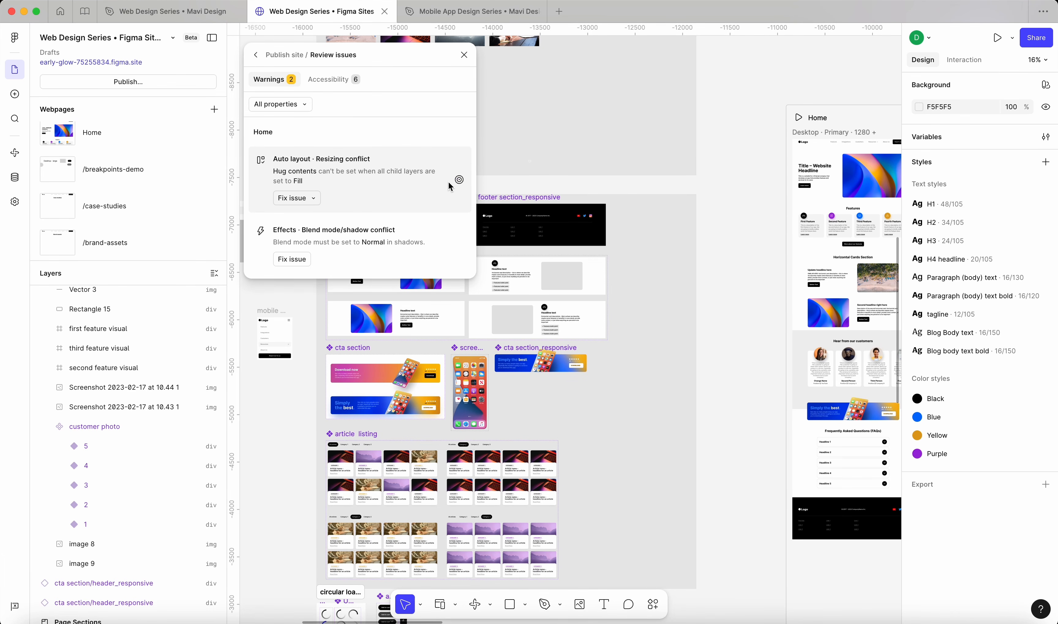
left_click(458, 180)
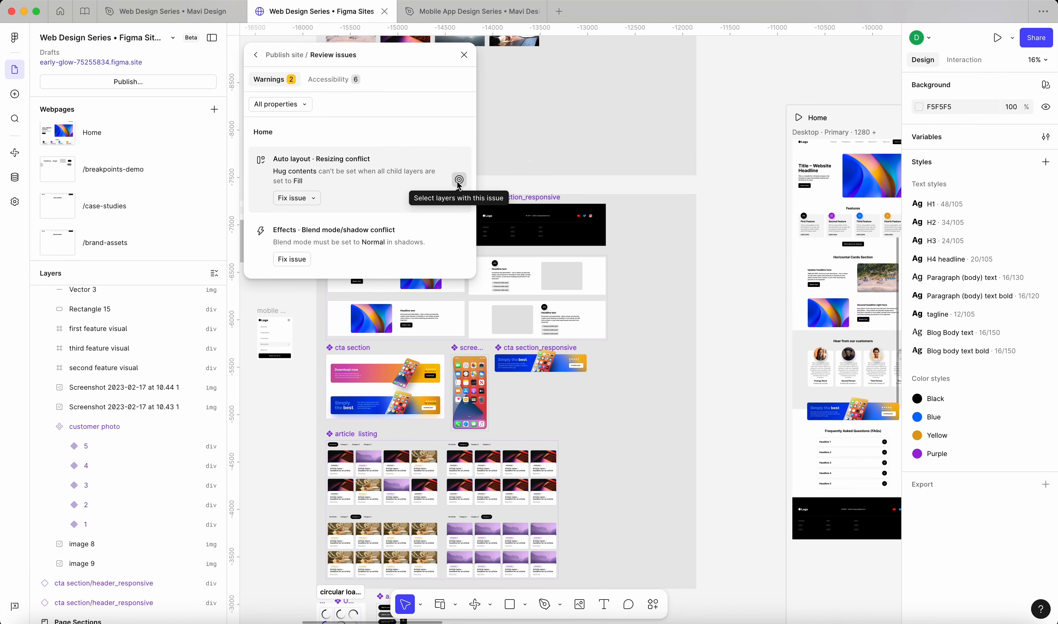
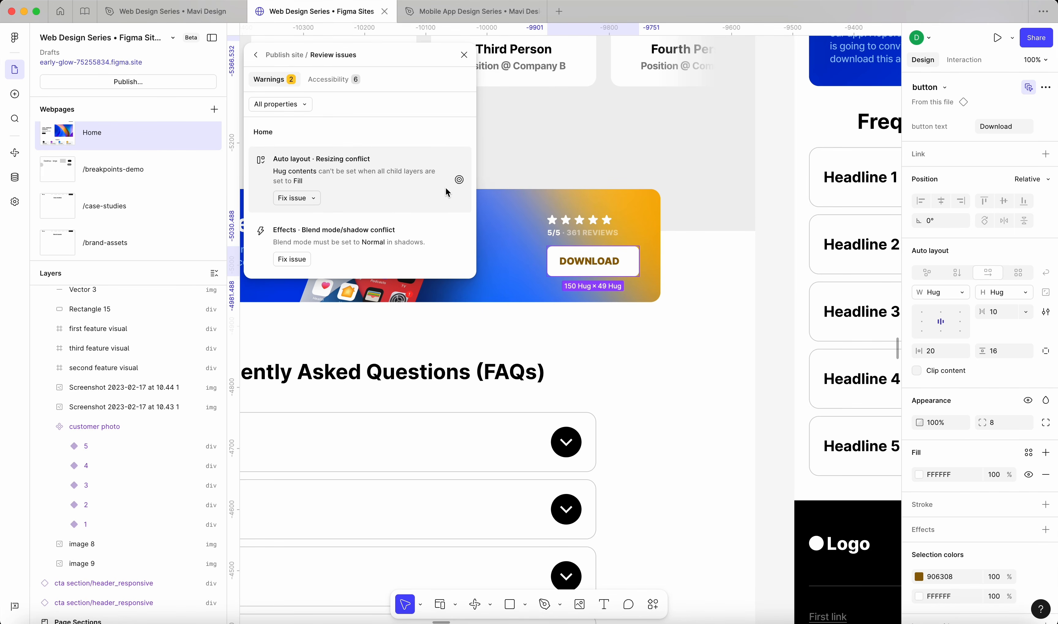
double_click(615, 266)
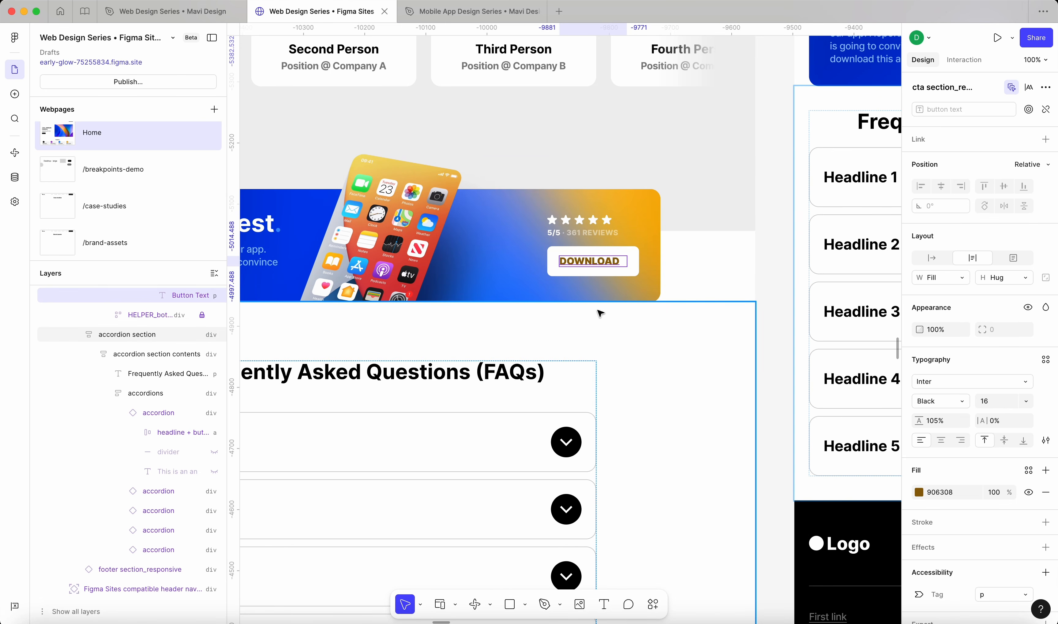
In the cta section_responsive main component, set the Download button text to auto width so it hugs its contents, and check the button
scroll(598, 311, "down", 8)
left_click(388, 260)
scroll(388, 260, "left", 9)
scroll(388, 260, "up", 6)
left_click(665, 539)
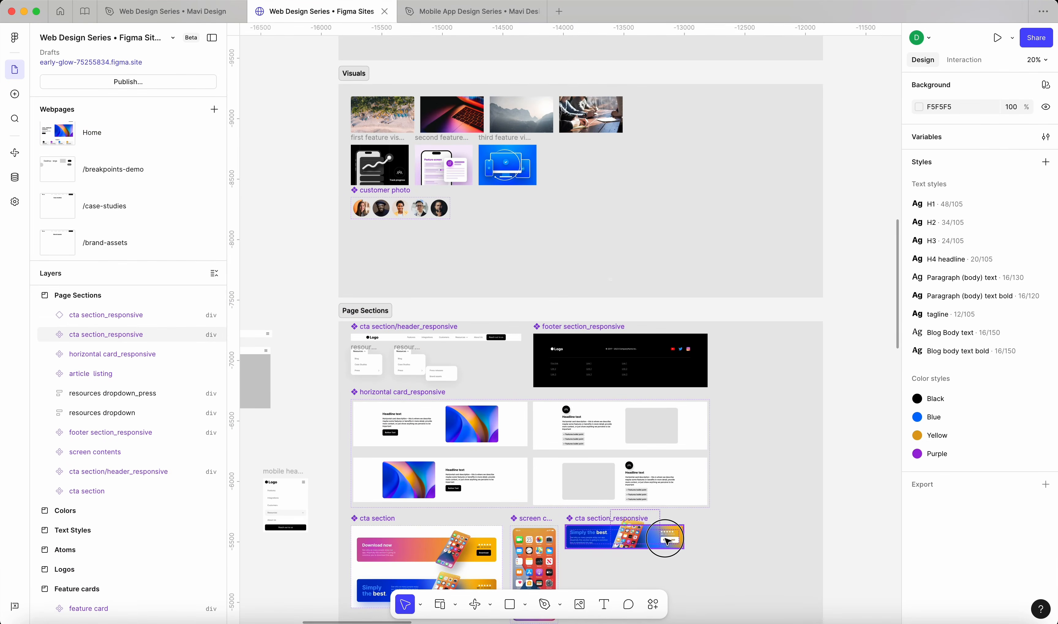
scroll(667, 541, "up", 10)
left_click(673, 548, "super")
scroll(702, 515, "down", 2)
scroll(701, 514, "right", 2)
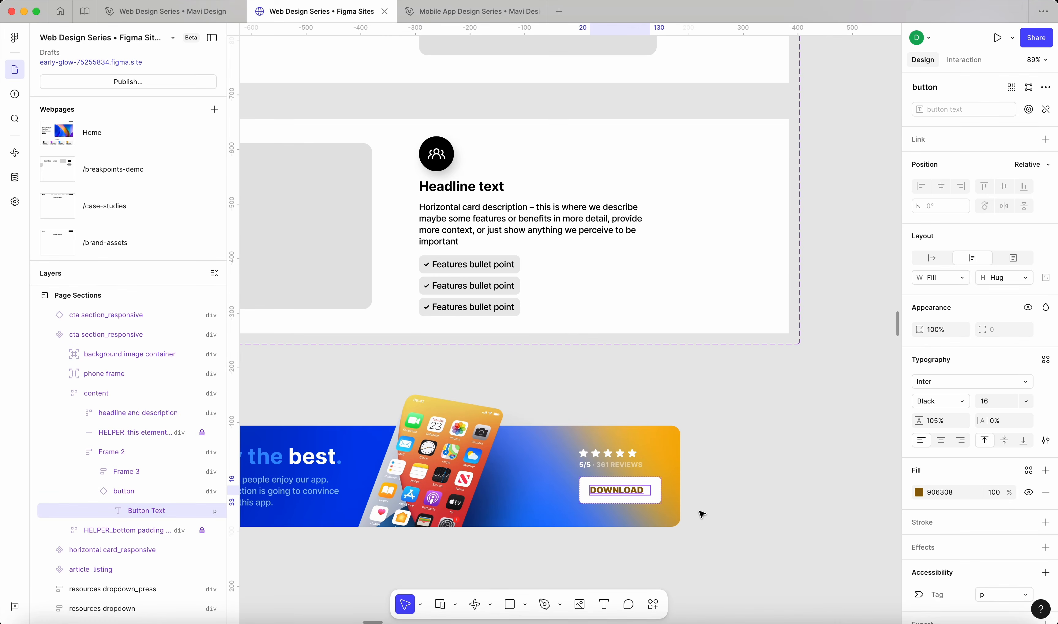
scroll(702, 514, "up", 3)
scroll(740, 529, "down", 10)
scroll(665, 406, "up", 10)
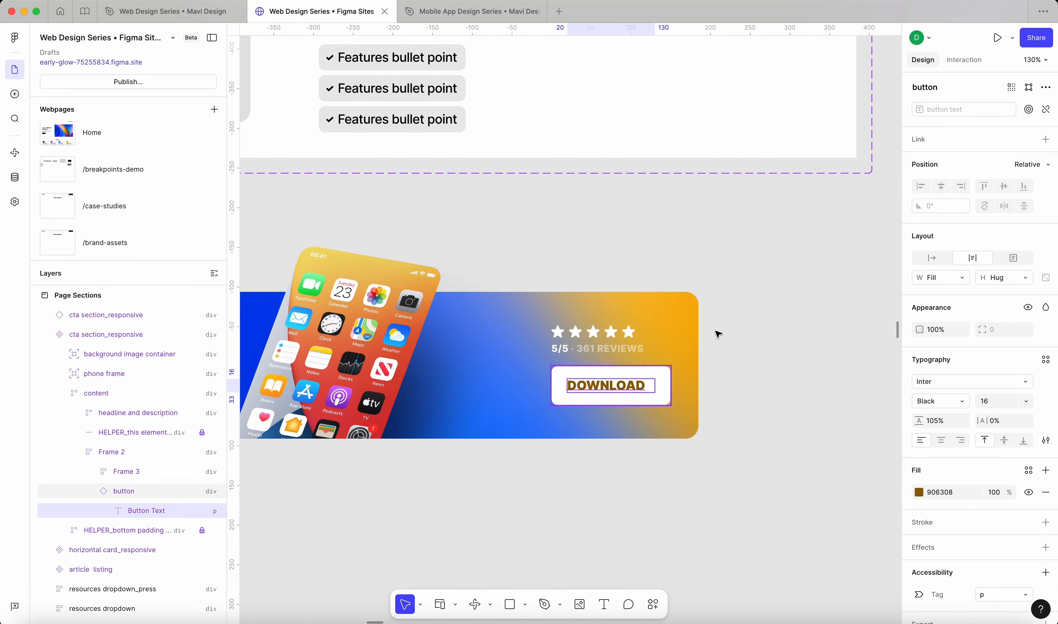
left_click(929, 262)
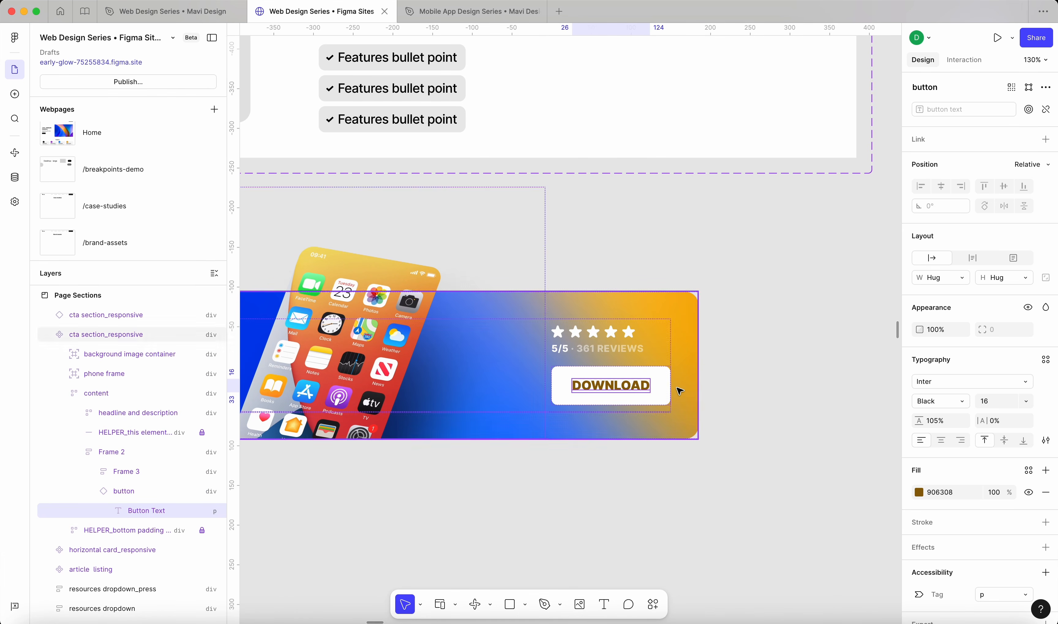
left_click(668, 398)
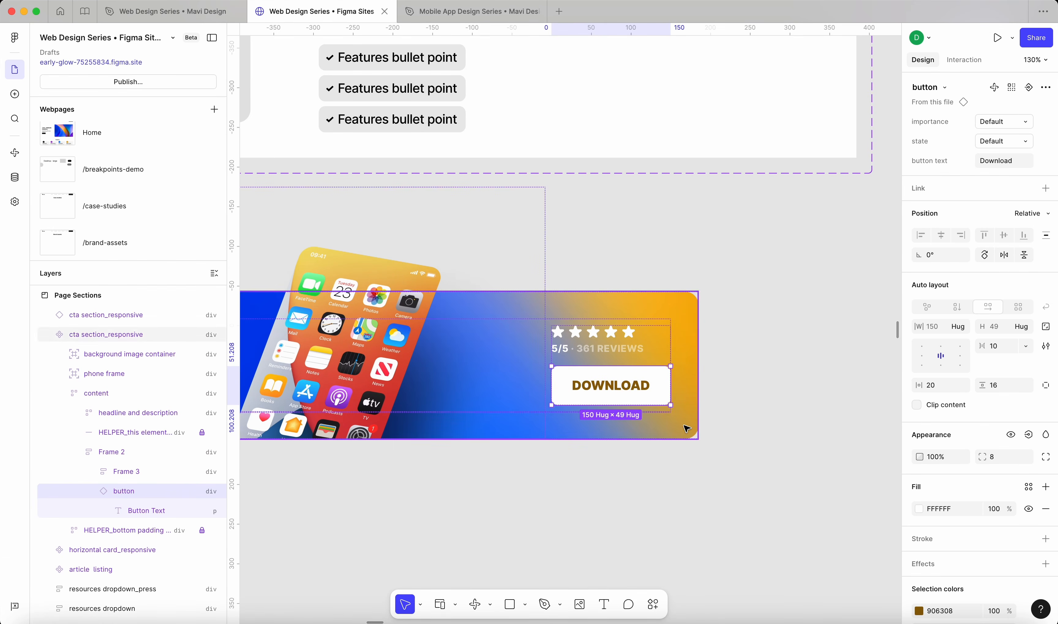
Review the publish issues again, select the layers behind the Blend mode/shadow conflict warning, and examine the phone screen's effects
scroll(772, 431, "down", 10)
scroll(772, 431, "right", 10)
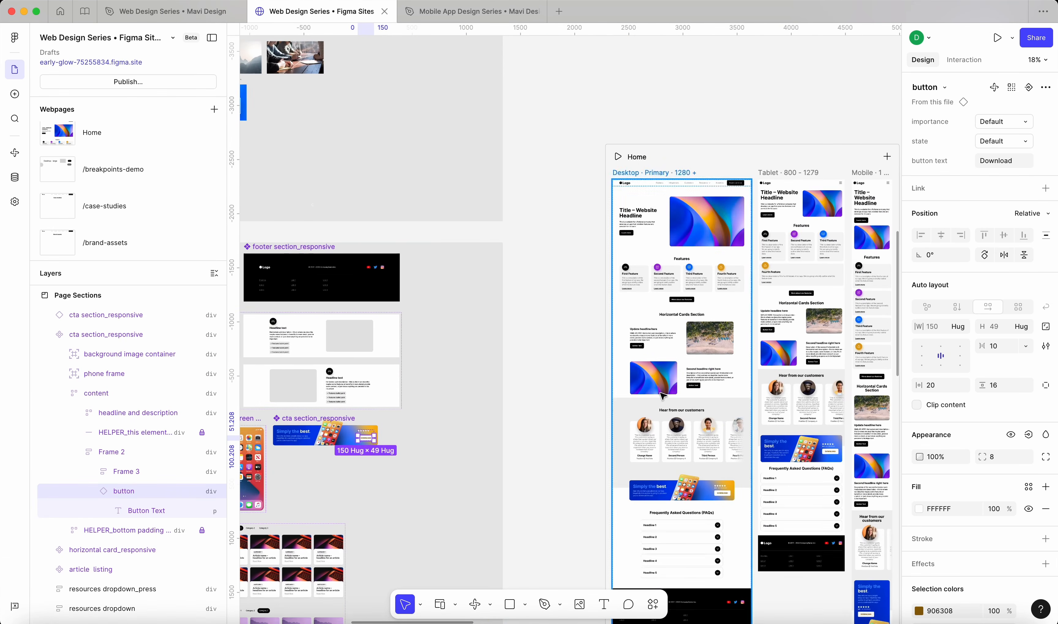
left_click(128, 81)
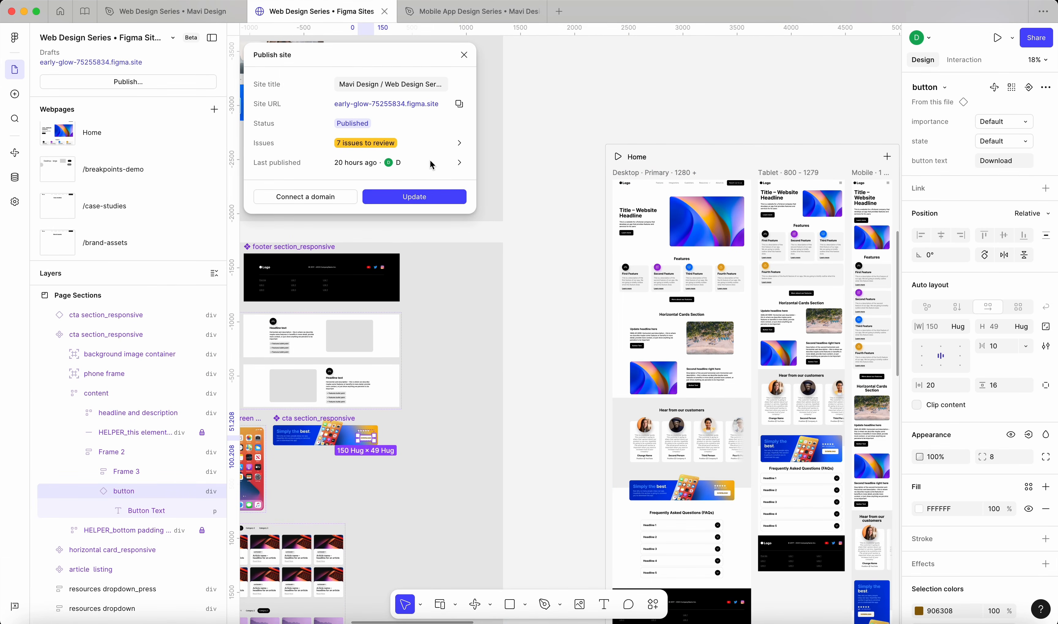
left_click(458, 144)
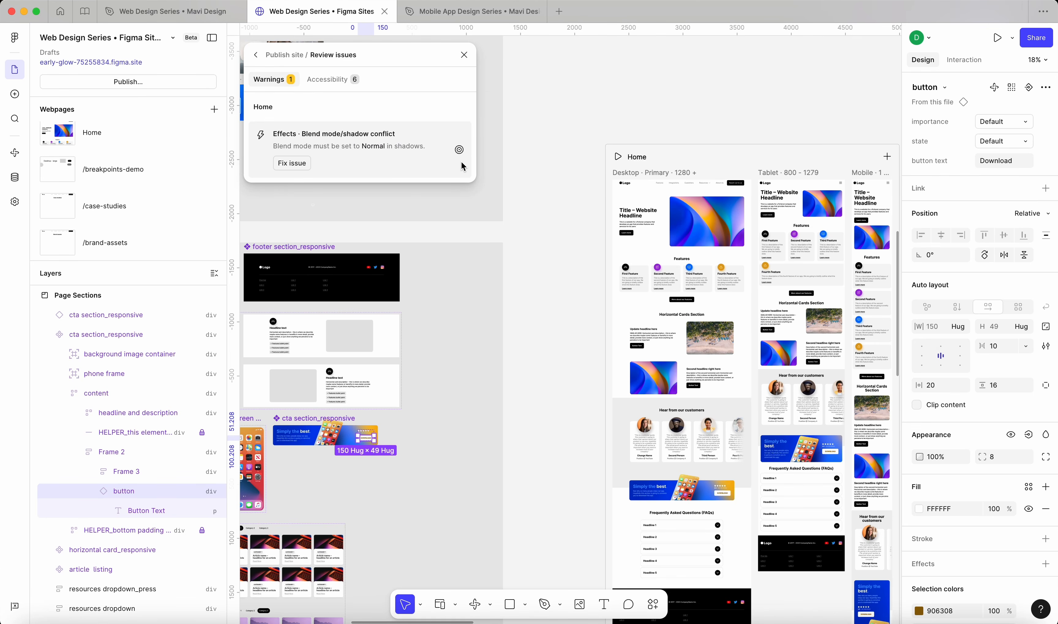
scroll(493, 180, "right", 10)
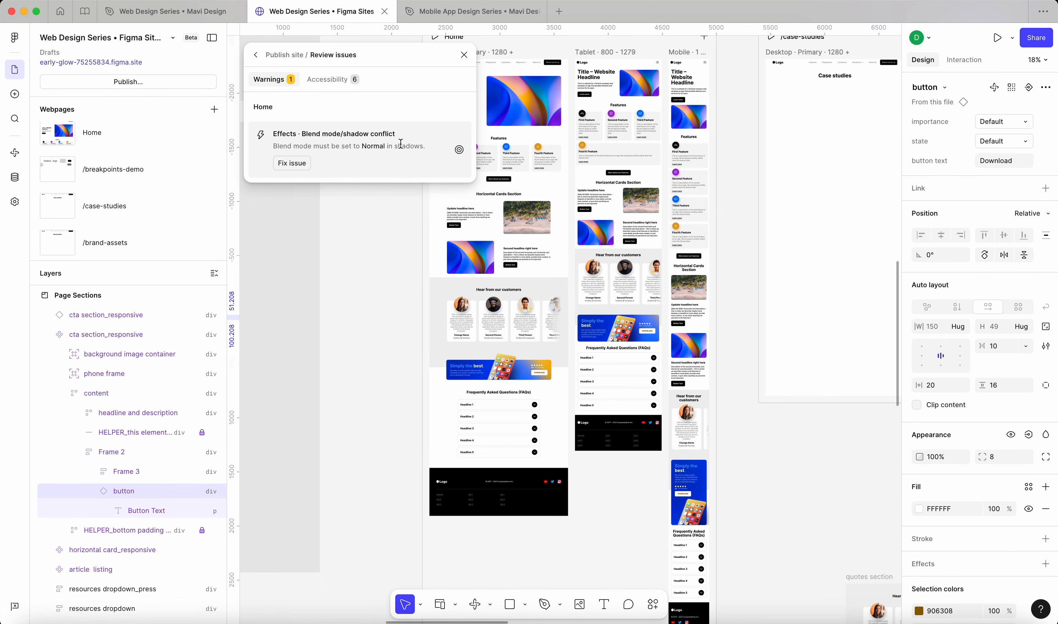
left_click(458, 150)
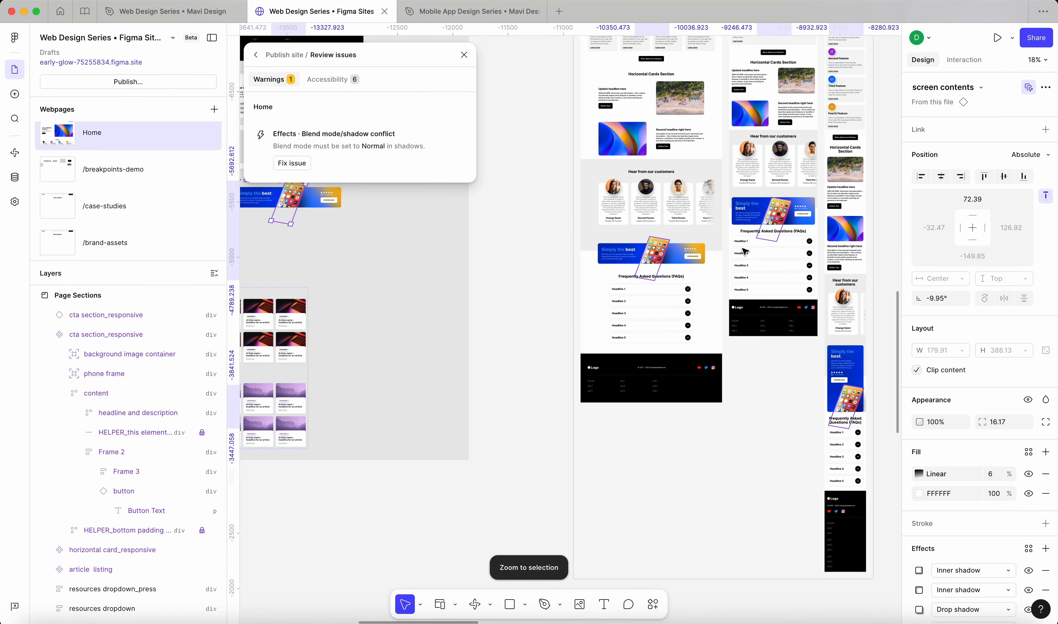
scroll(745, 234, "up", 10)
scroll(941, 471, "down", 2)
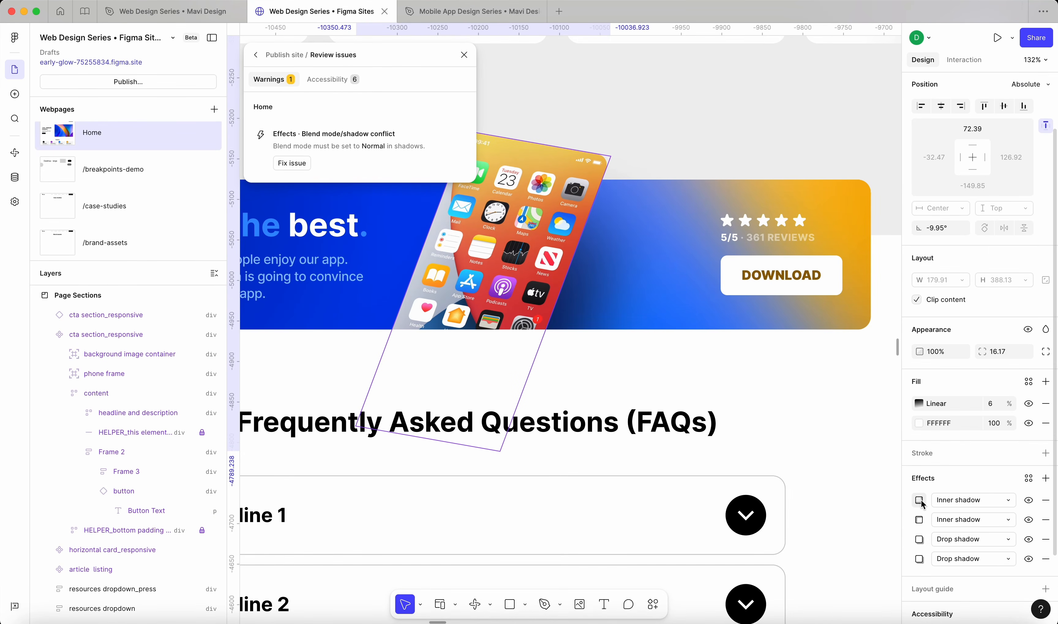
Select the screen contents instance in the cta section_responsive main component and set its white inner shadow's blend mode to Normal
scroll(573, 328, "down", 6)
scroll(573, 328, "up", 4)
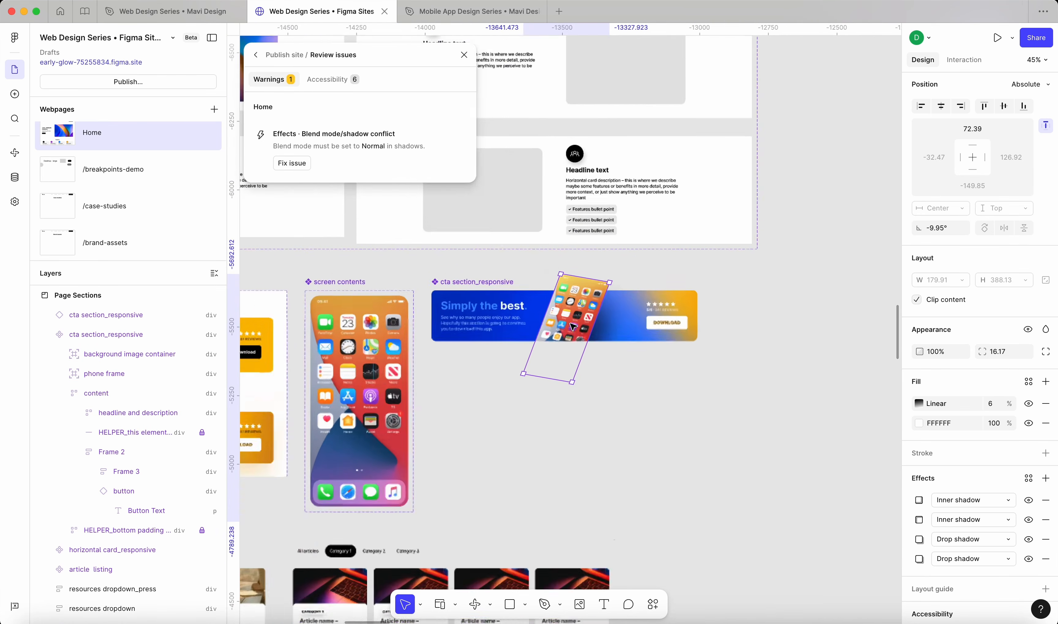
scroll(570, 327, "up", 2)
left_click(570, 327)
double_click(604, 269)
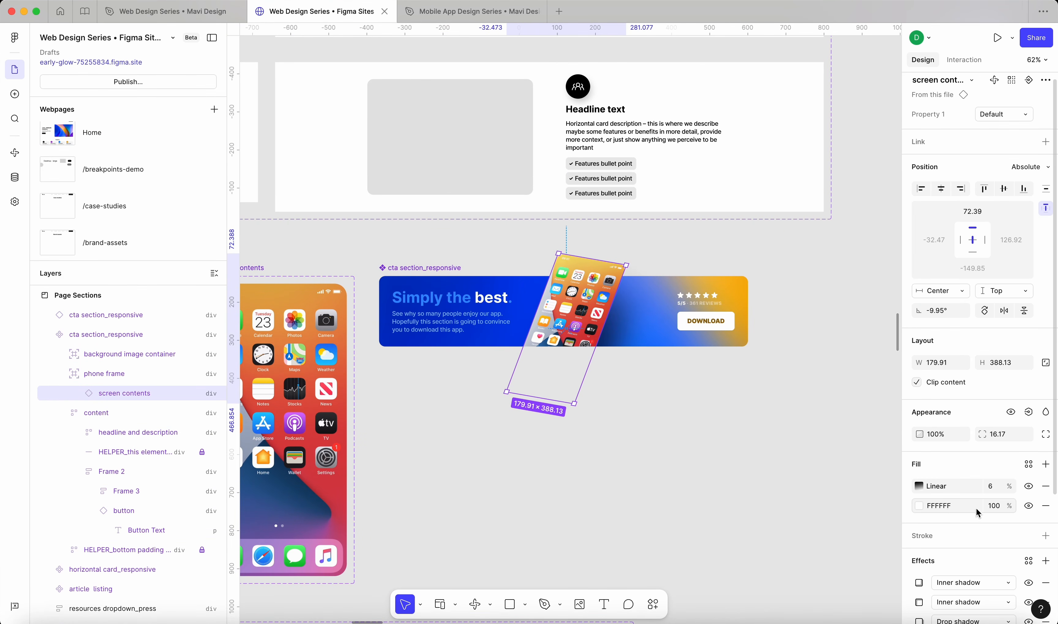
scroll(977, 512, "down", 3)
left_click(919, 483)
left_click(875, 488)
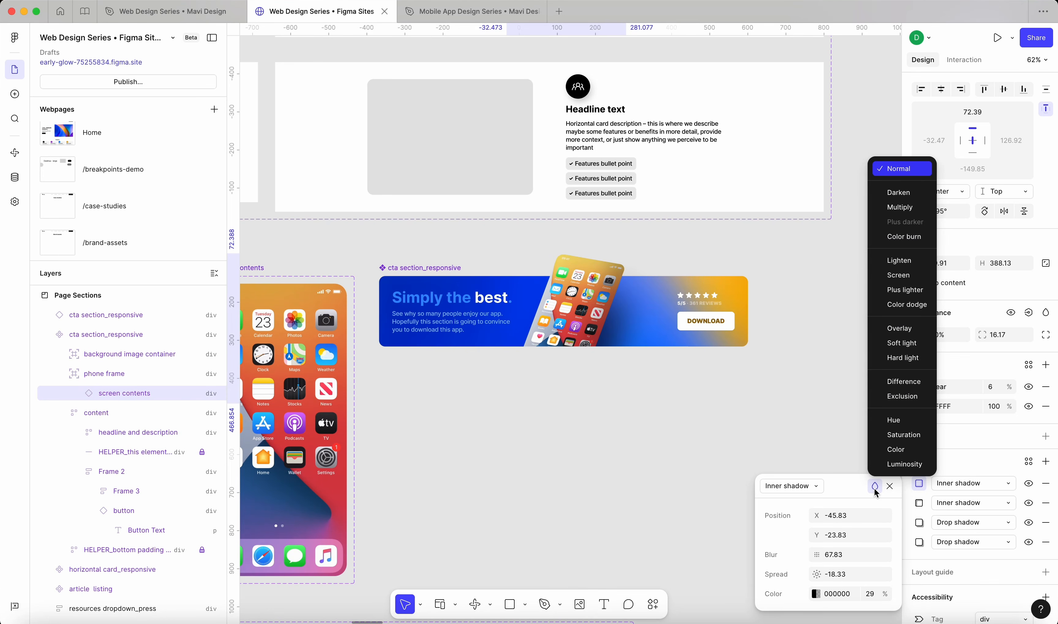
left_click(919, 503)
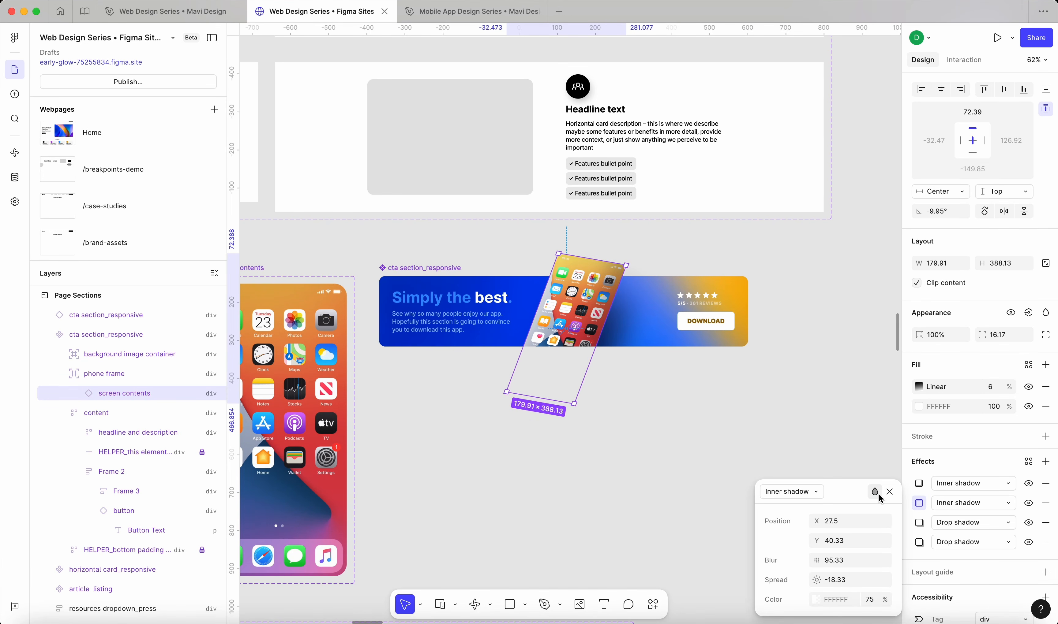
left_click(875, 491)
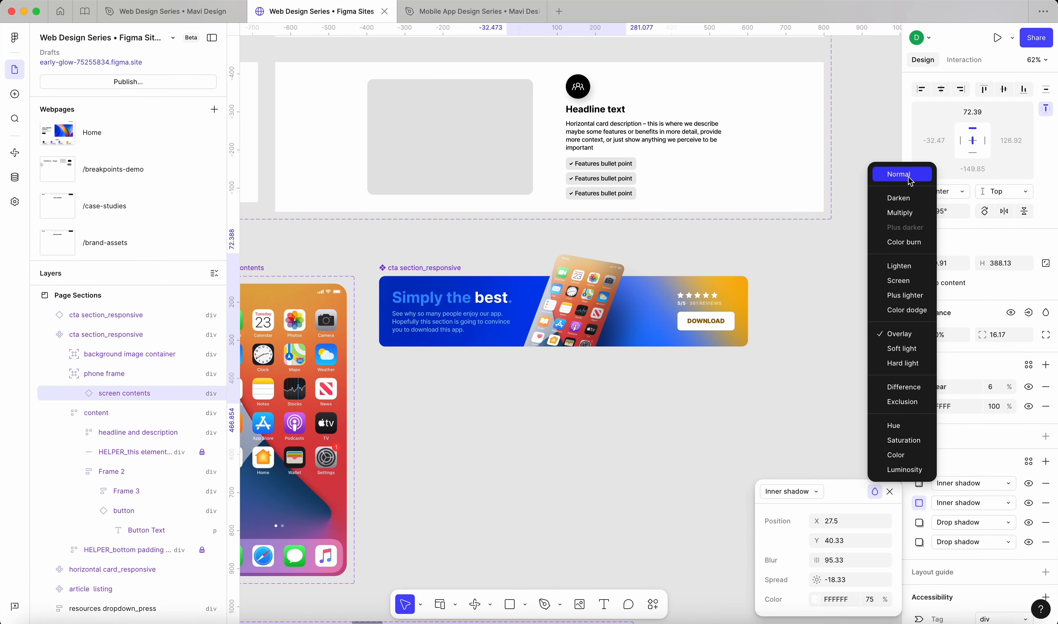
left_click(898, 174)
Lower the white inner shadow's colour opacity to 24%, check the last drop shadow's settings, and deselect the phone screen
left_click(870, 600)
key("shift+Down")
key("shift+Down")
key("shift+Down")
key("shift+Down")
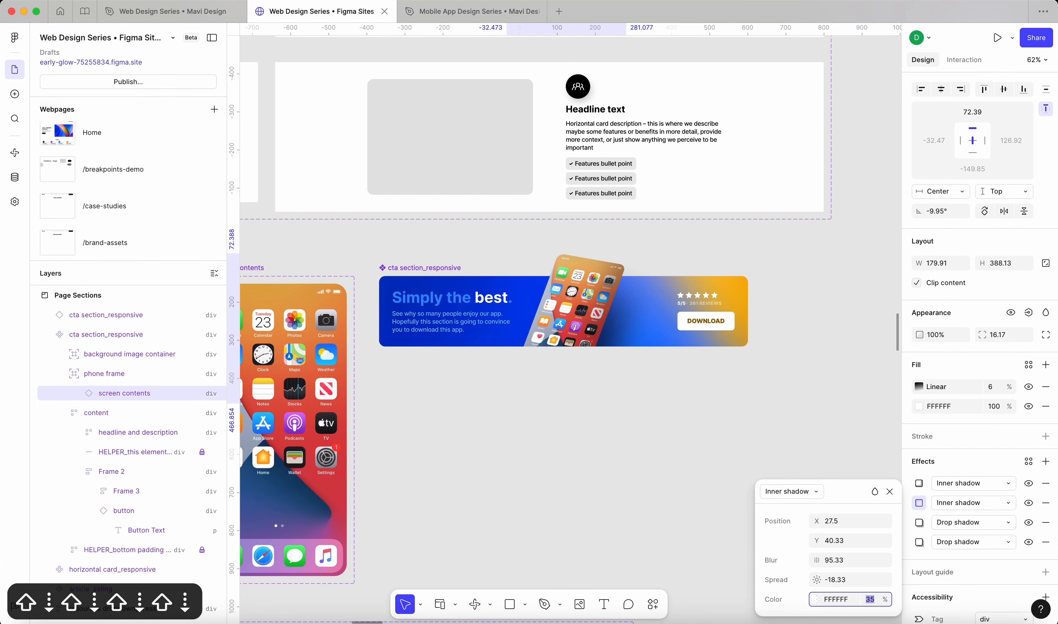
key("shift+Down")
key("shift+Up")
key("shift+Down")
key("Down")
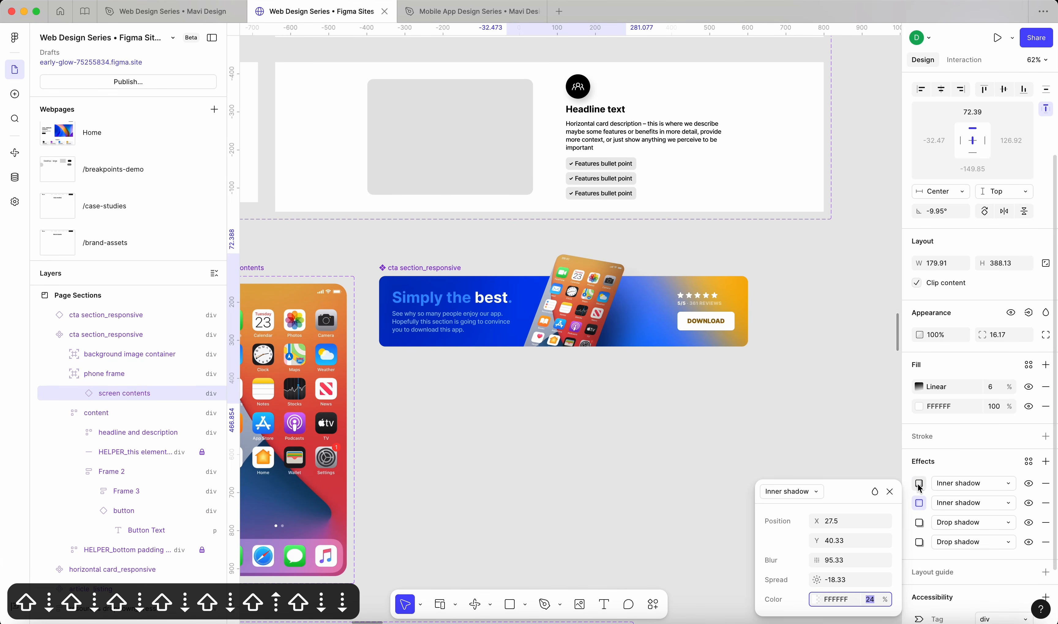
left_click(919, 542)
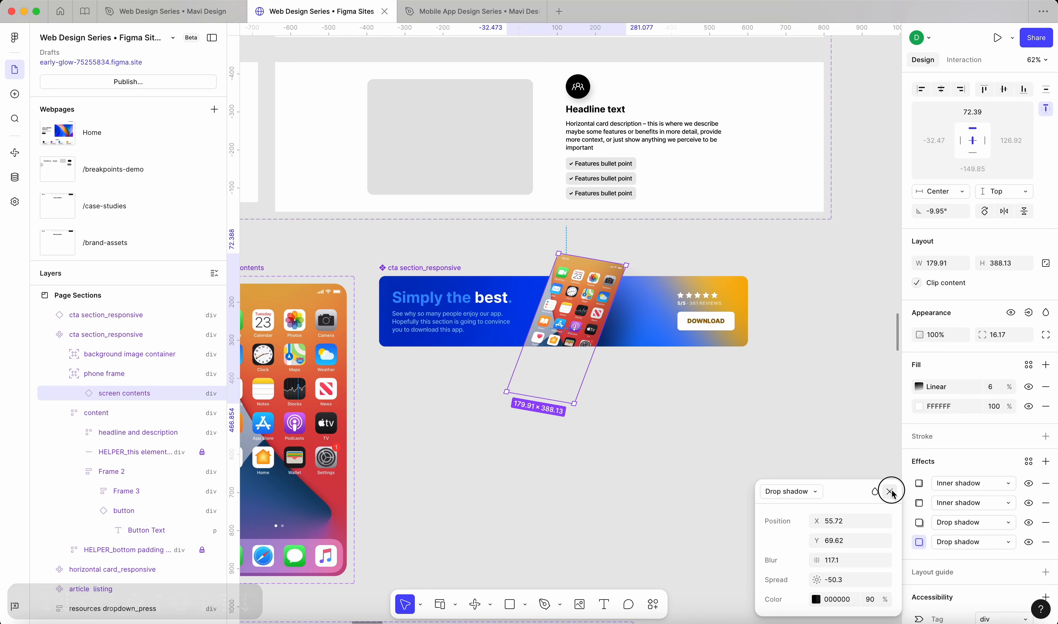
left_click(891, 492)
left_click(781, 461)
Reopen the publish settings, read through the site's remaining accessibility issues, and leave the issue review
scroll(781, 462, "down", 10)
left_click_drag(800, 283, 696, 316)
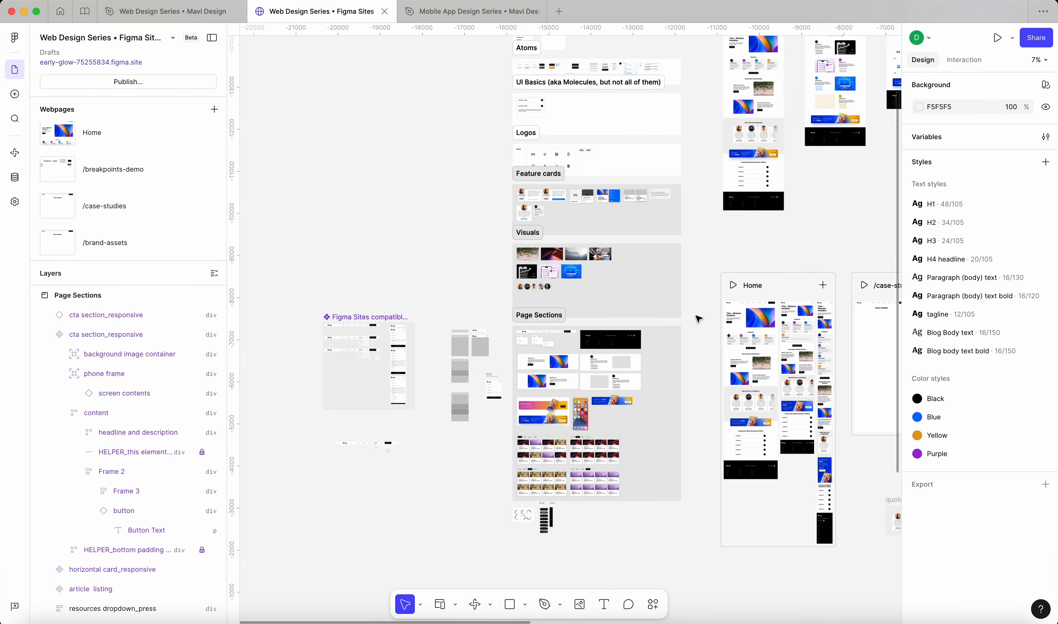
left_click(148, 82)
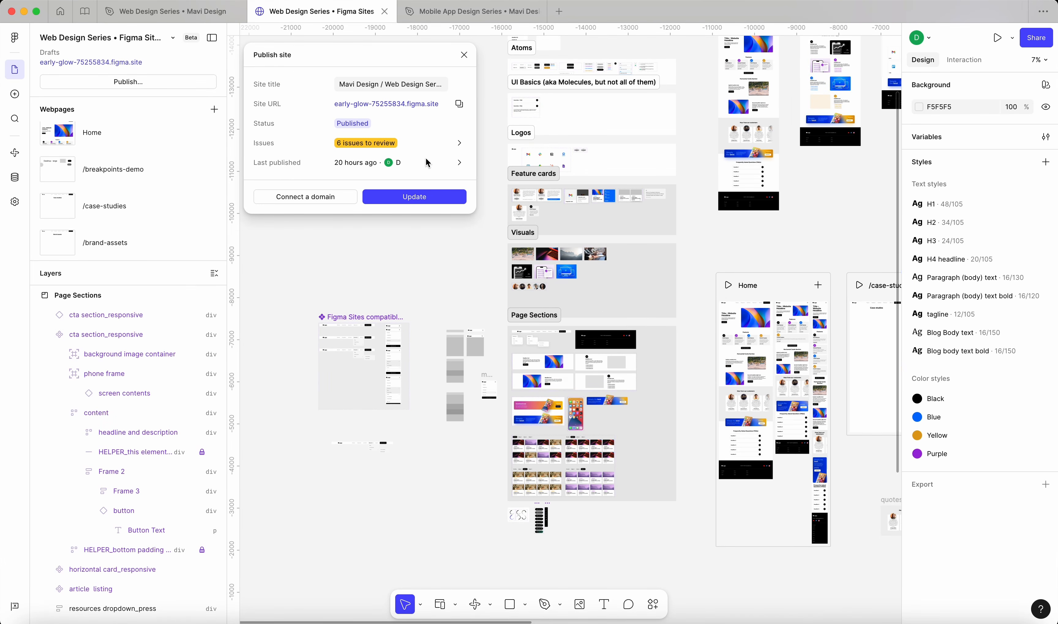
left_click(460, 144)
scroll(415, 241, "down", 5)
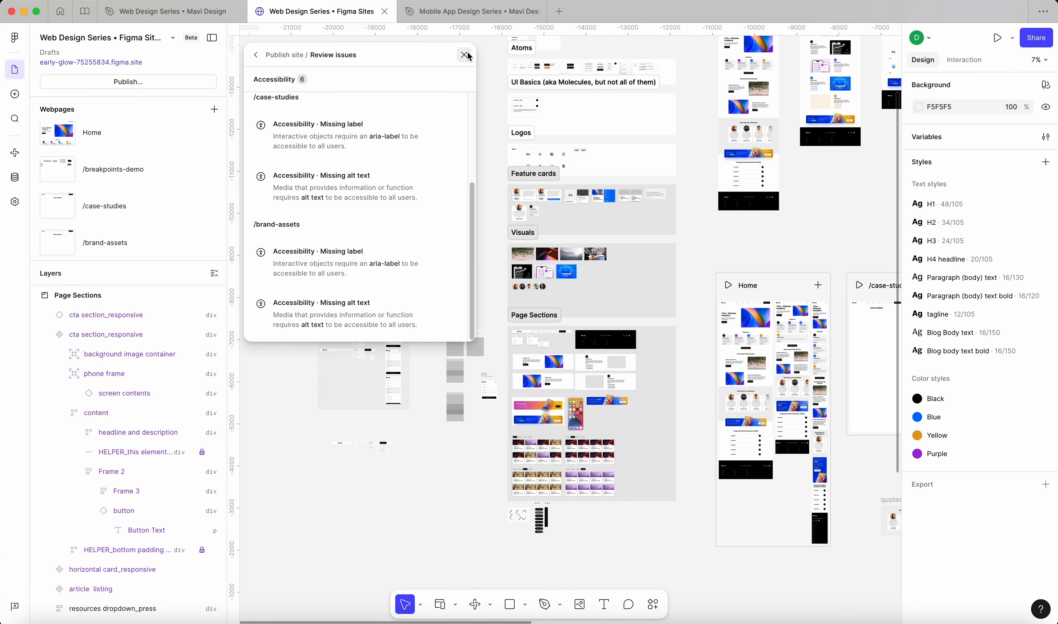
left_click(260, 55)
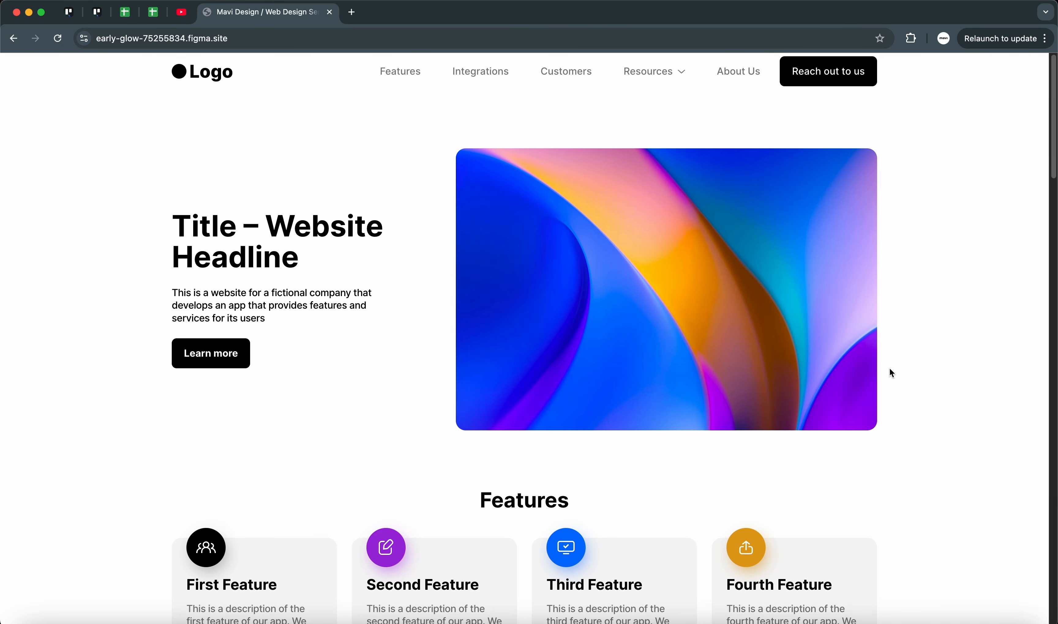
Review the published homepage at desktop width from the hero to the FAQs, scrolling the customer quotes sideways as well
scroll(890, 368, "down", 3)
scroll(889, 368, "up", 2)
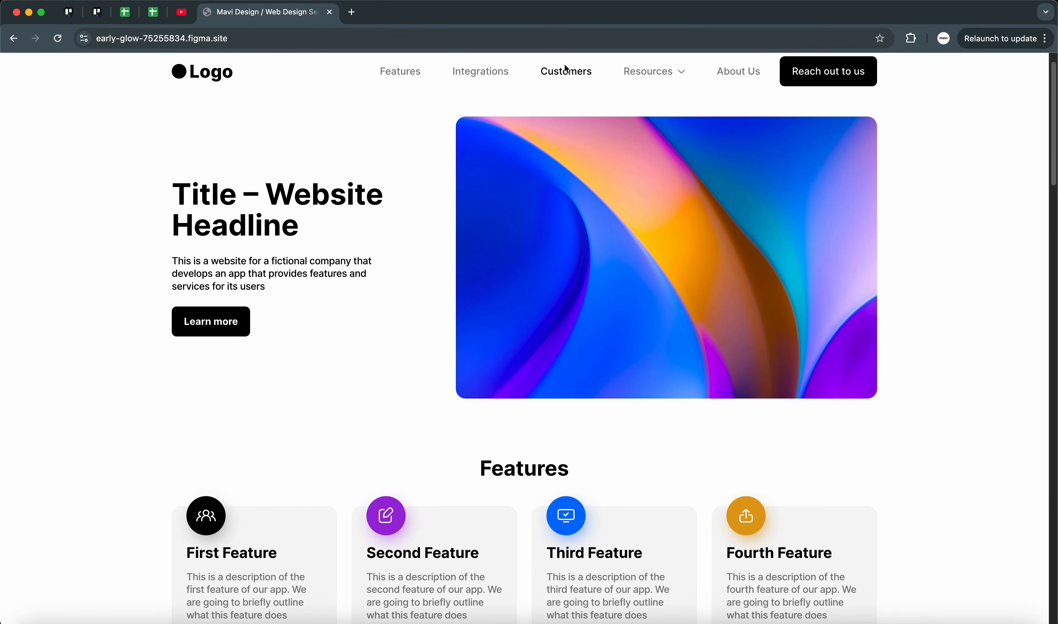
scroll(891, 343, "down", 15)
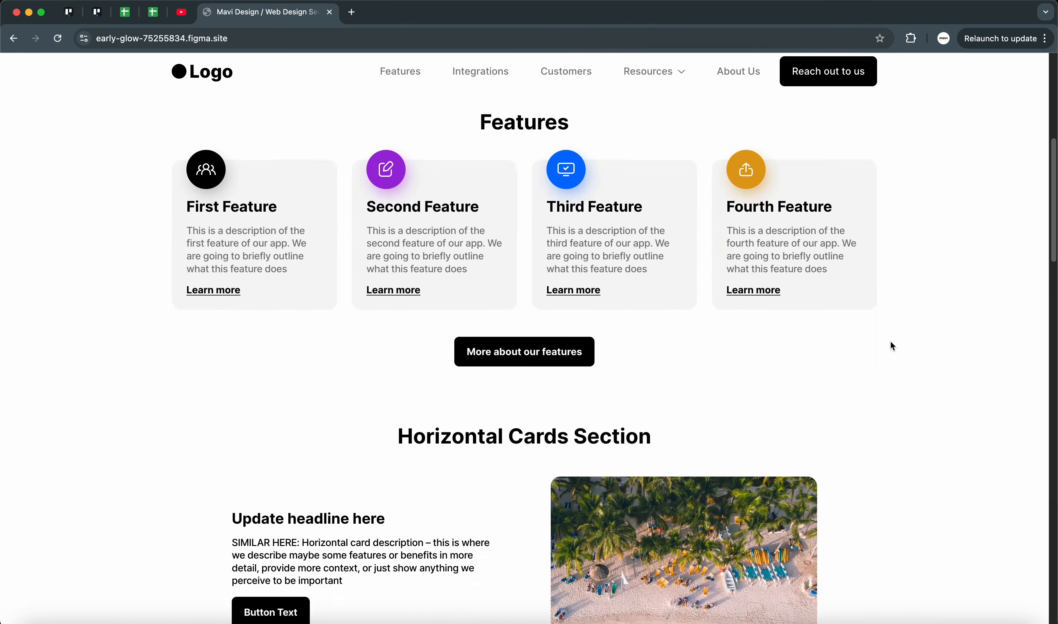
scroll(890, 347, "down", 10)
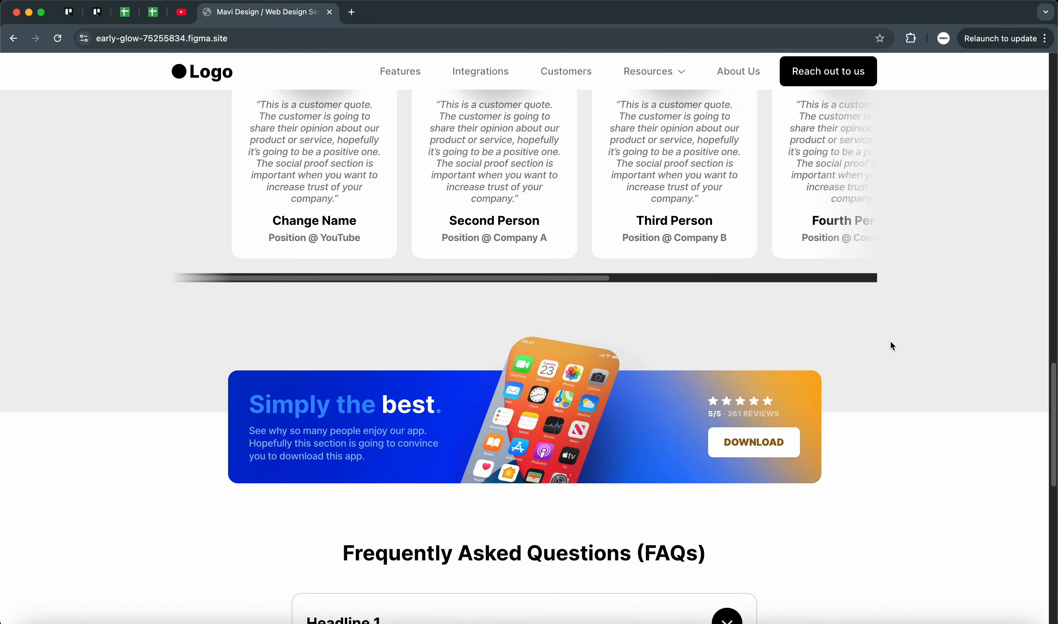
scroll(891, 347, "up", 6)
scroll(677, 352, "right", 10)
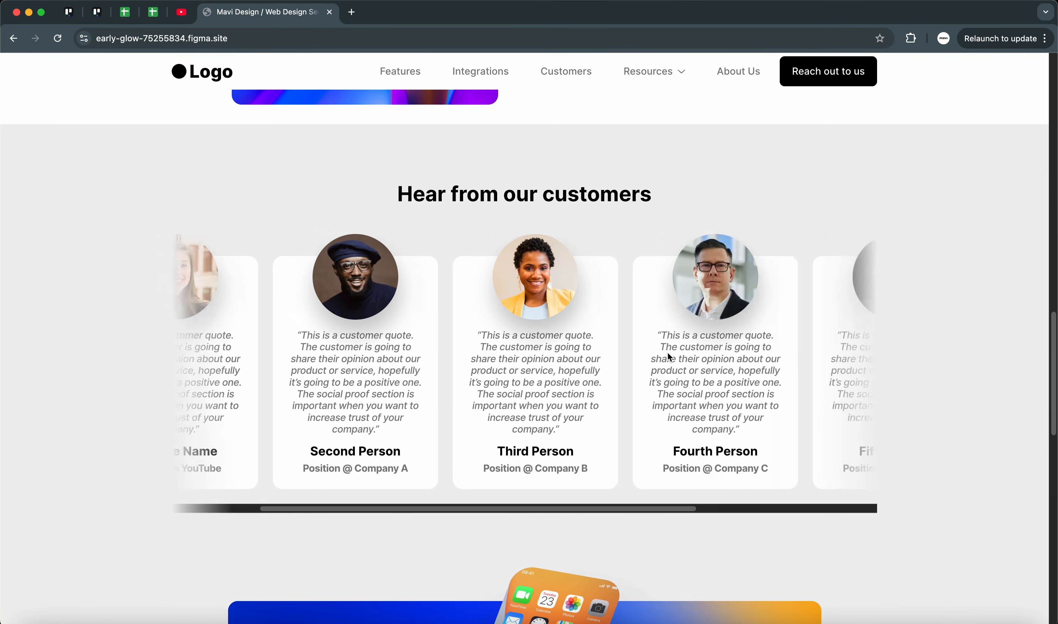
scroll(910, 425, "down", 9)
scroll(909, 423, "down", 3)
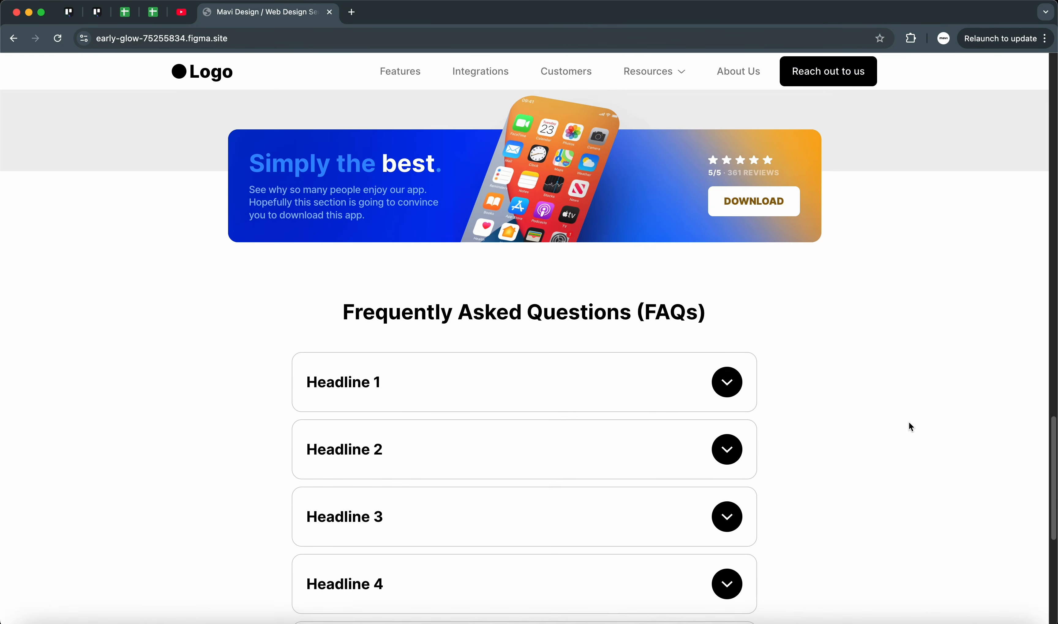
scroll(627, 330, "down", 1)
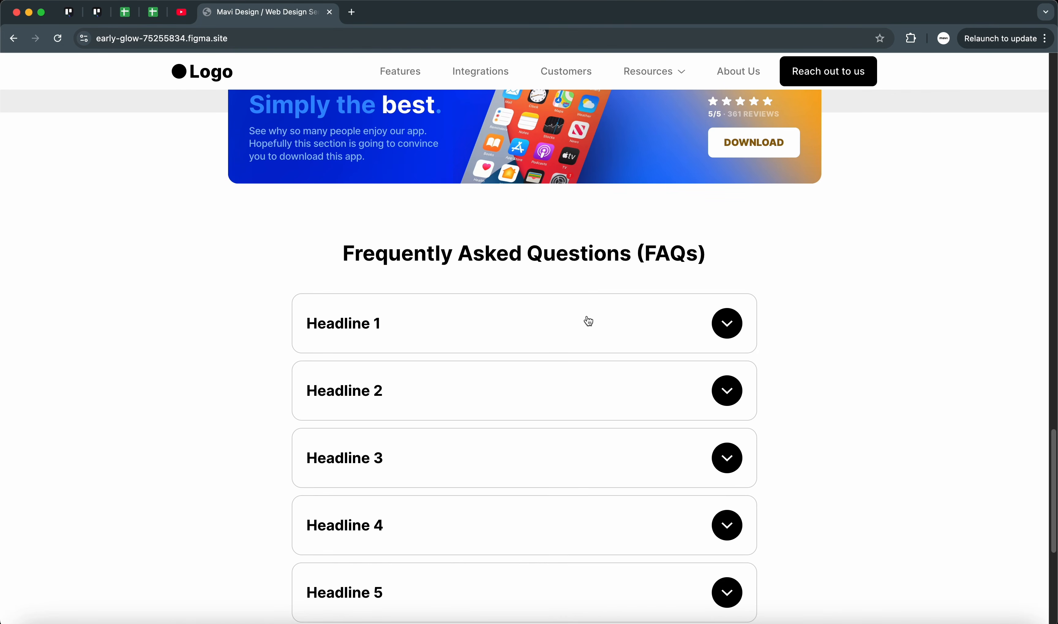
Test expanding and collapsing the Headline 1 and Headline 2 FAQ items, and try selecting the FAQ heading's text
left_click(588, 328)
left_click(590, 330)
left_click(591, 397)
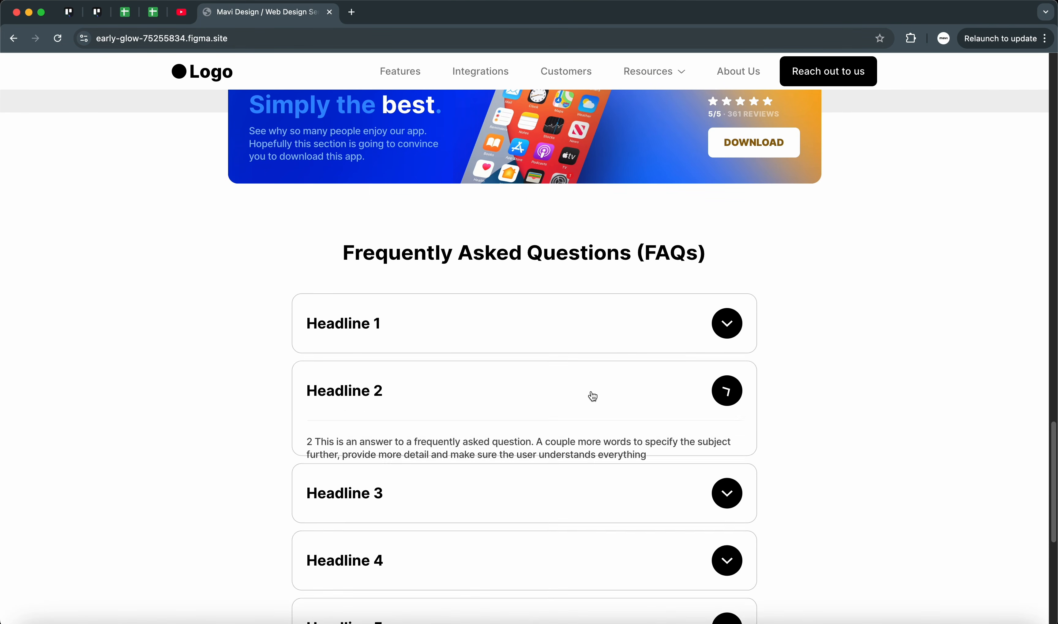
left_click(593, 402)
left_click(593, 403)
left_click(593, 400)
left_click_drag(337, 247, 711, 249)
left_click(711, 249)
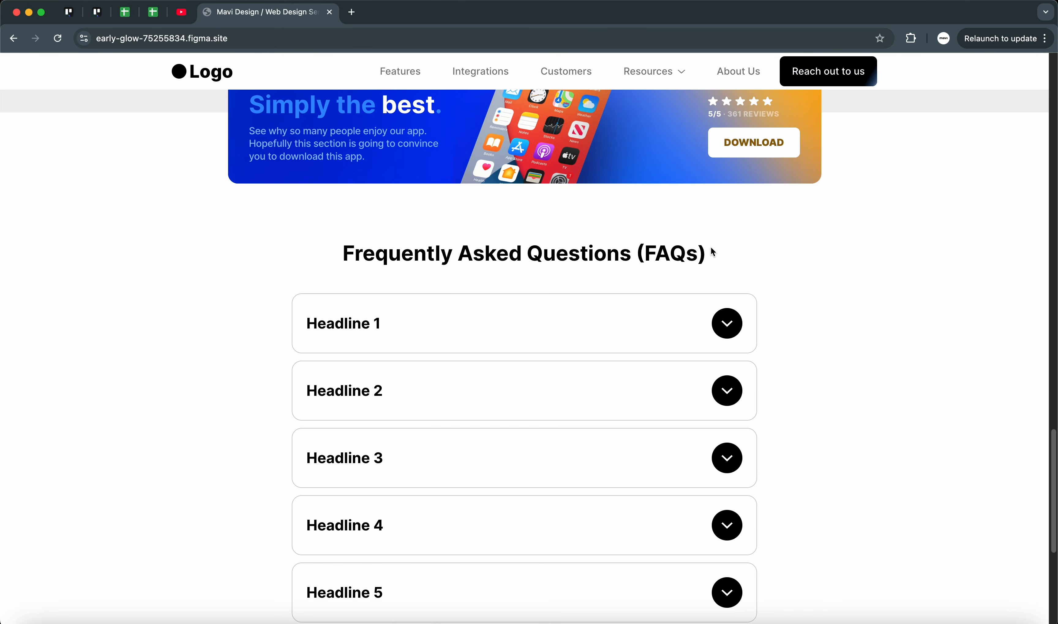
left_click(665, 332)
left_click(664, 330)
Test the Headline 4 FAQ item's toggling and the heading's text selection, collapse the item, and view the footer
scroll(643, 429, "down", 3)
left_click(630, 439)
left_click(630, 440)
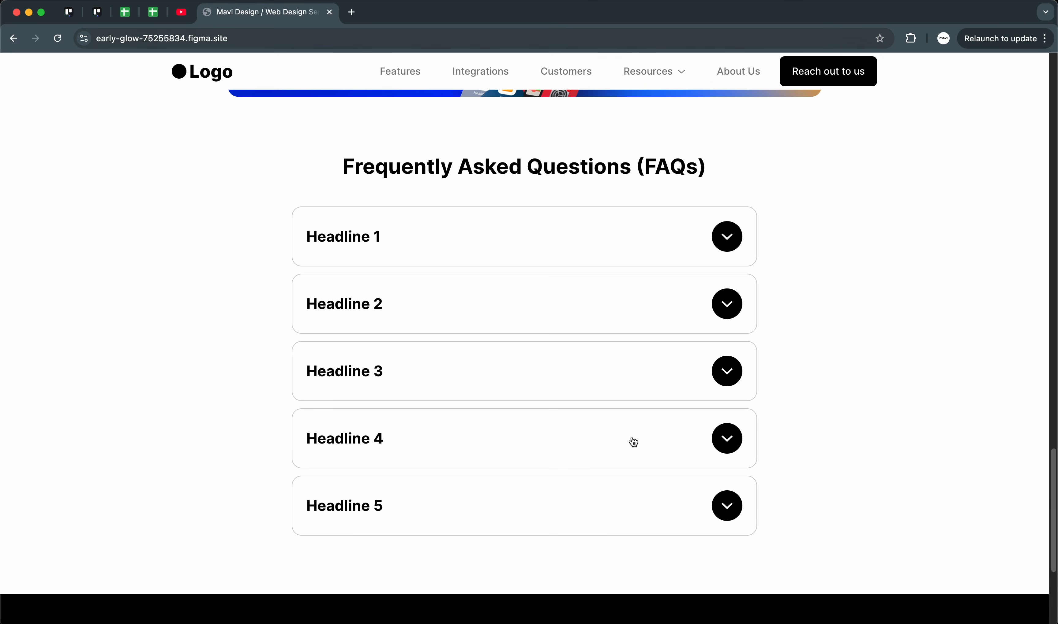
left_click(631, 440)
left_click(631, 440)
left_click(631, 440)
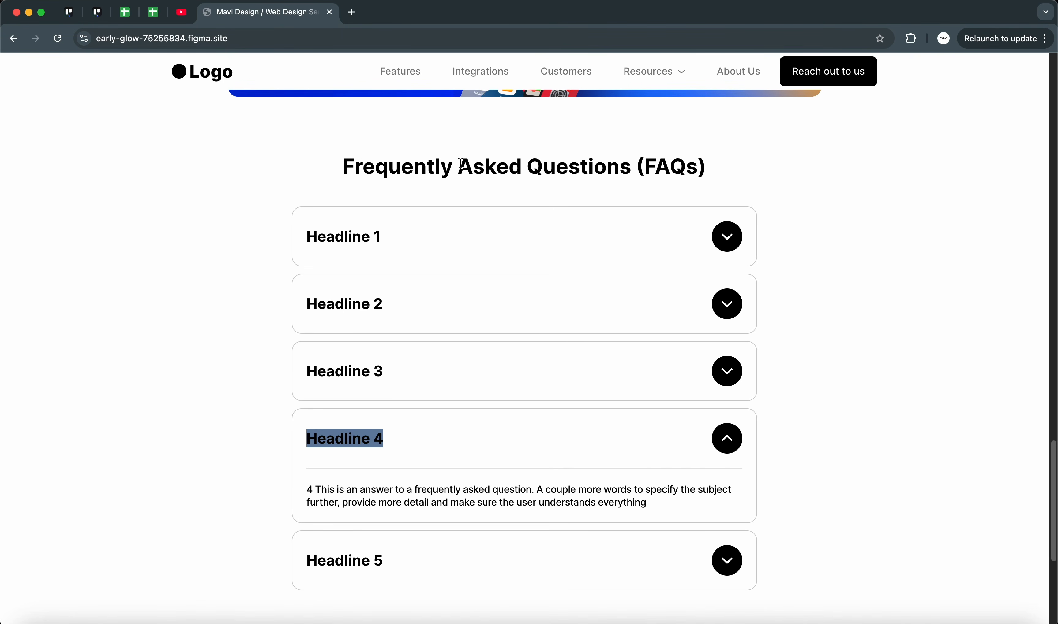
left_click_drag(460, 165, 605, 167)
left_click(621, 171)
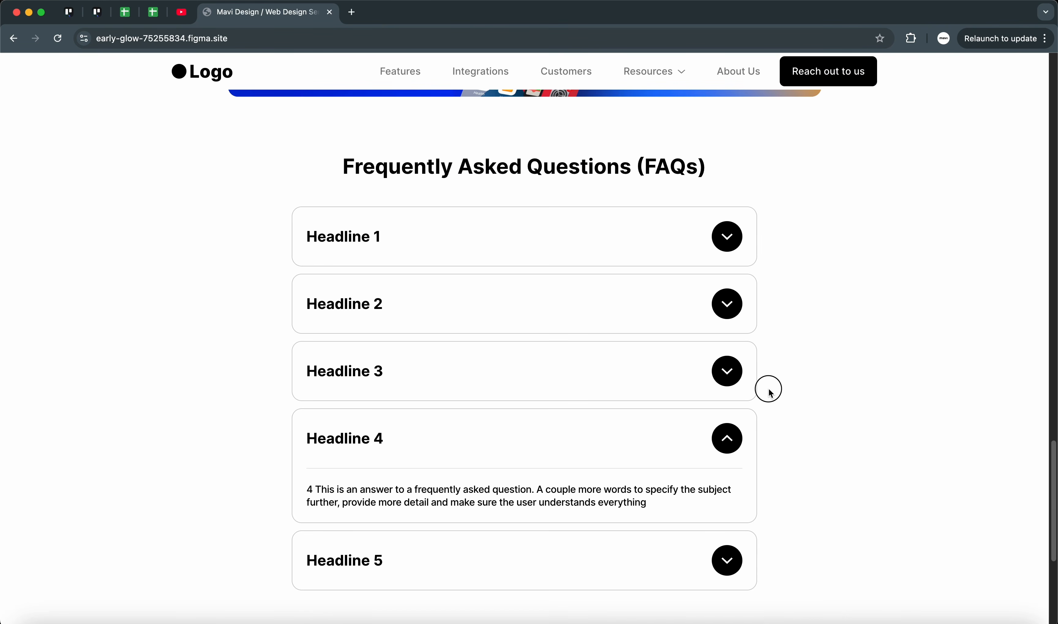
left_click(724, 457)
scroll(725, 446, "down", 5)
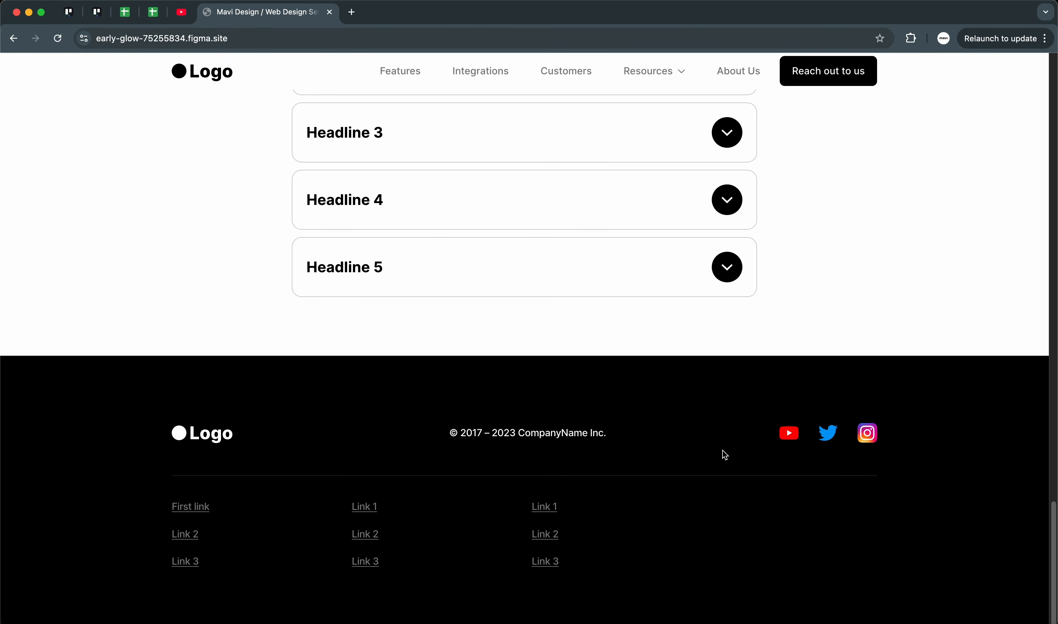
Narrow the browser window to tablet and then mobile width, checking the call-to-action, quotes, horizontal cards and hero layouts
left_click_drag(1050, 349, 702, 377)
scroll(625, 365, "up", 10)
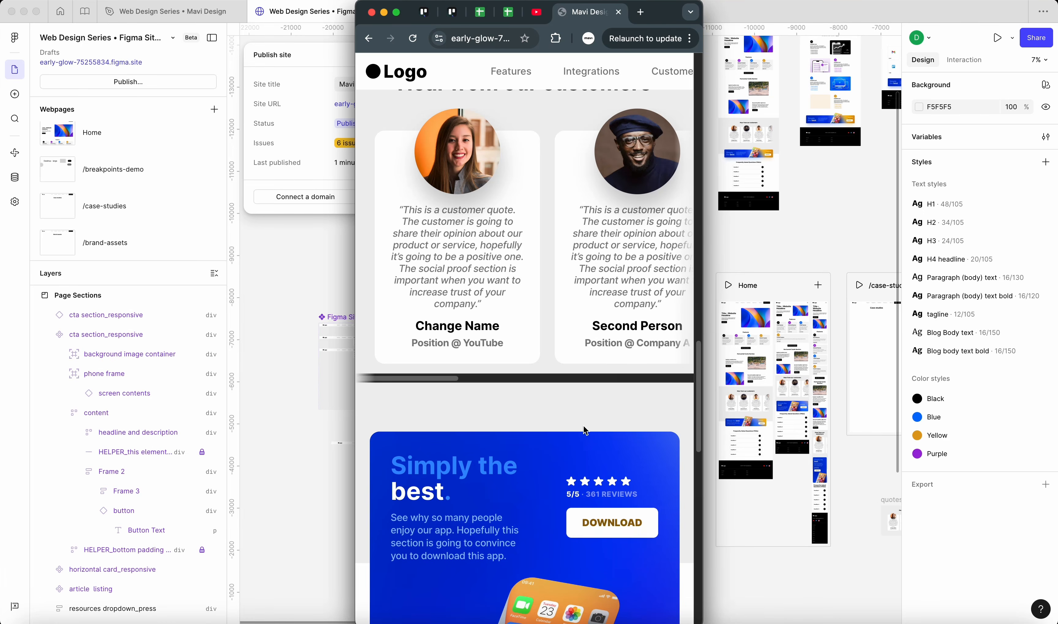
scroll(577, 363, "up", 2)
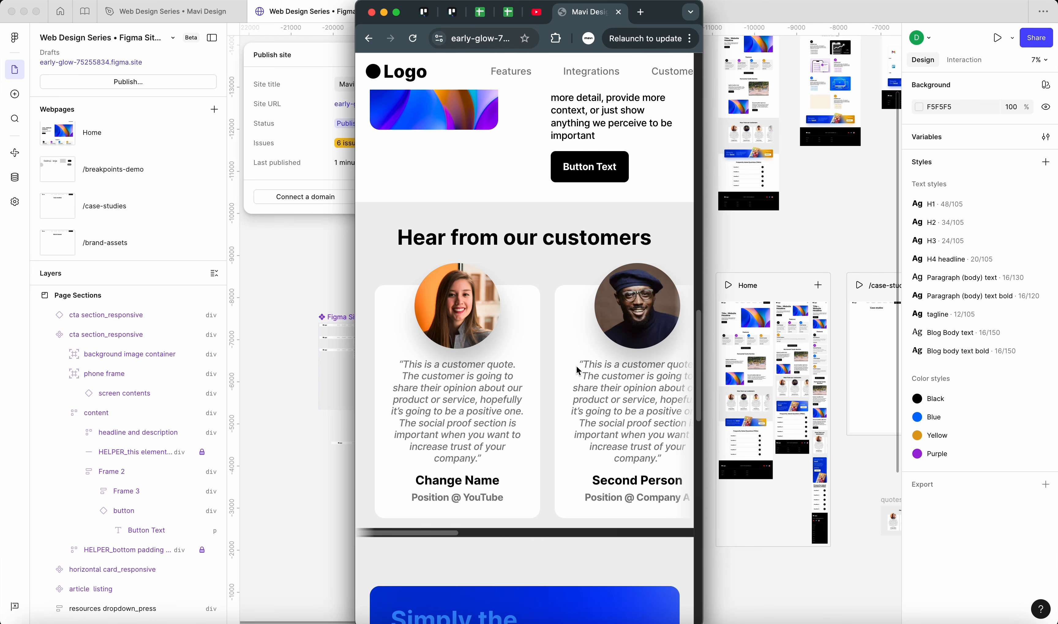
scroll(576, 366, "up", 6)
scroll(576, 366, "up", 3)
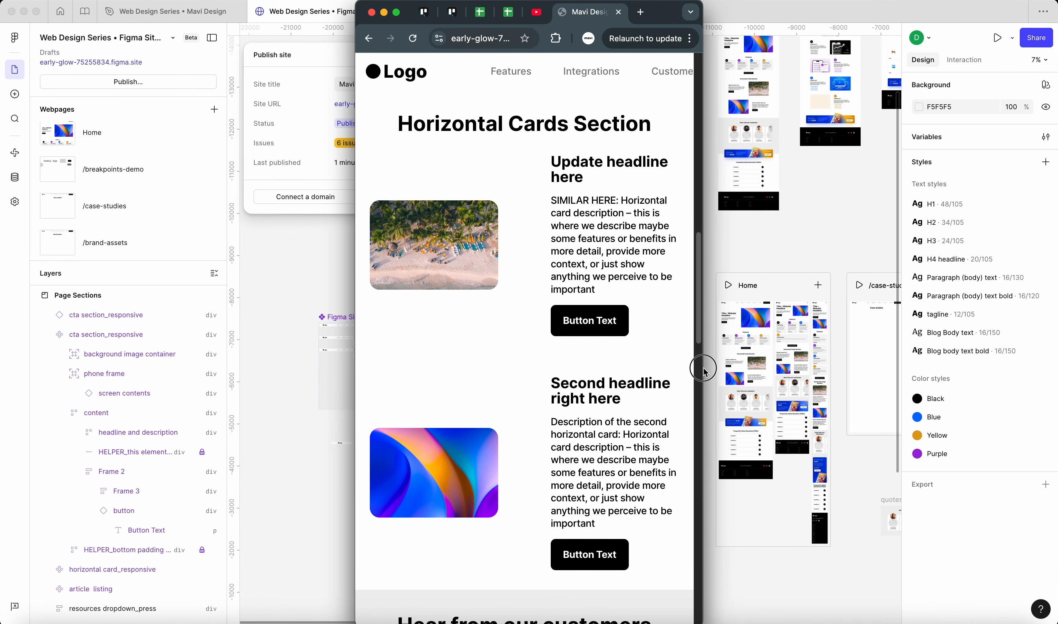
left_click_drag(703, 369, 681, 371)
scroll(594, 363, "up", 15)
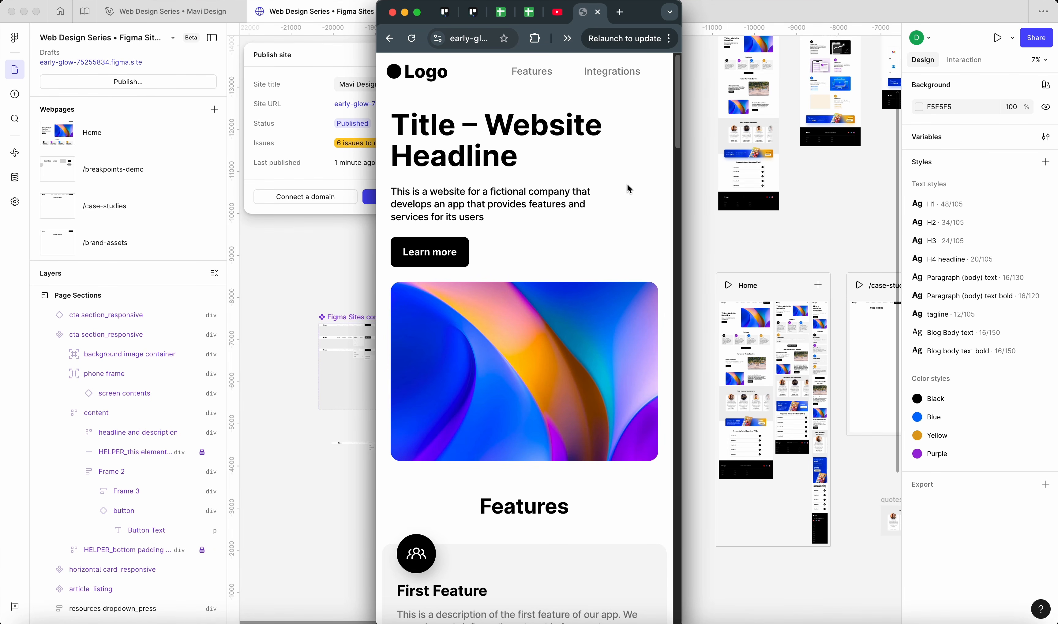
Reload the site at mobile width and test opening and closing the navigation menu with its Resources and Press submenus
left_click(412, 38)
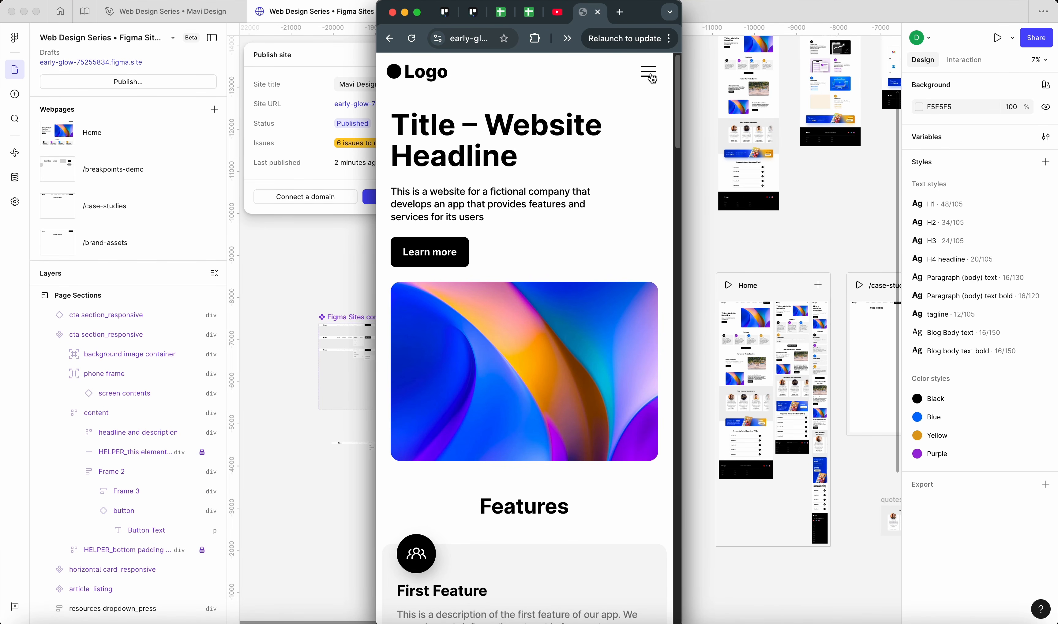
left_click(651, 78)
left_click(502, 230)
left_click(551, 322)
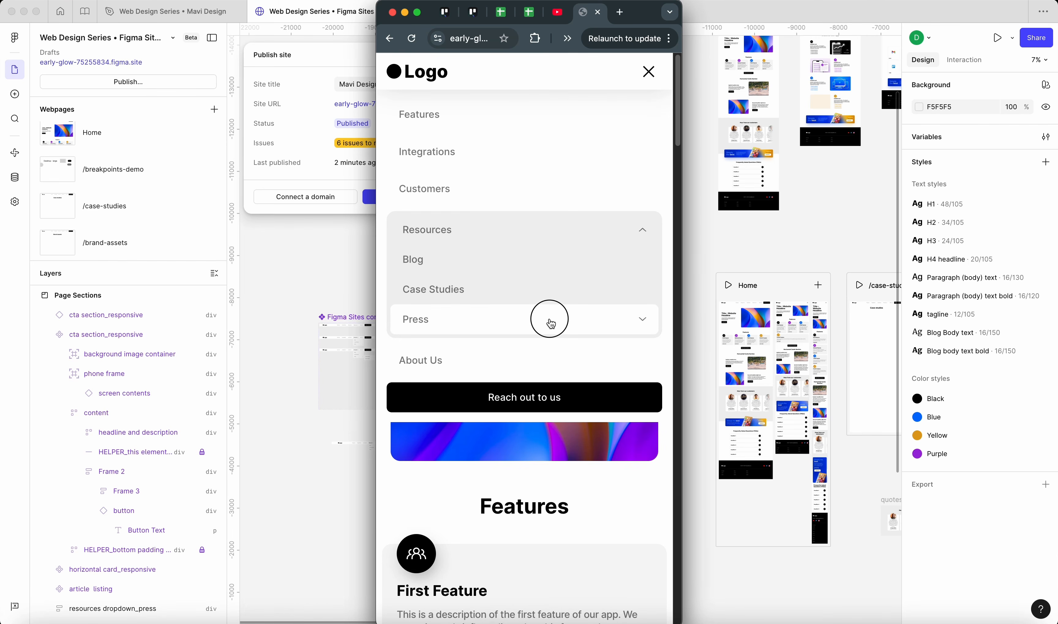
left_click(592, 325)
left_click(602, 232)
left_click(649, 74)
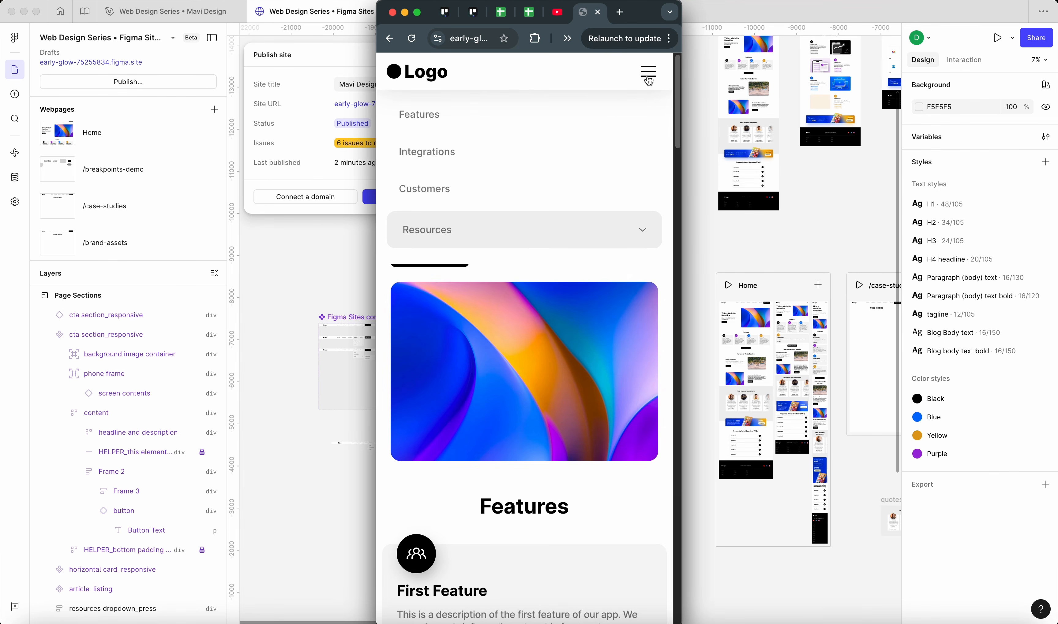
Check the mobile Features section, return to the page start, and enlarge the browser window to full size
scroll(628, 167, "down", 10)
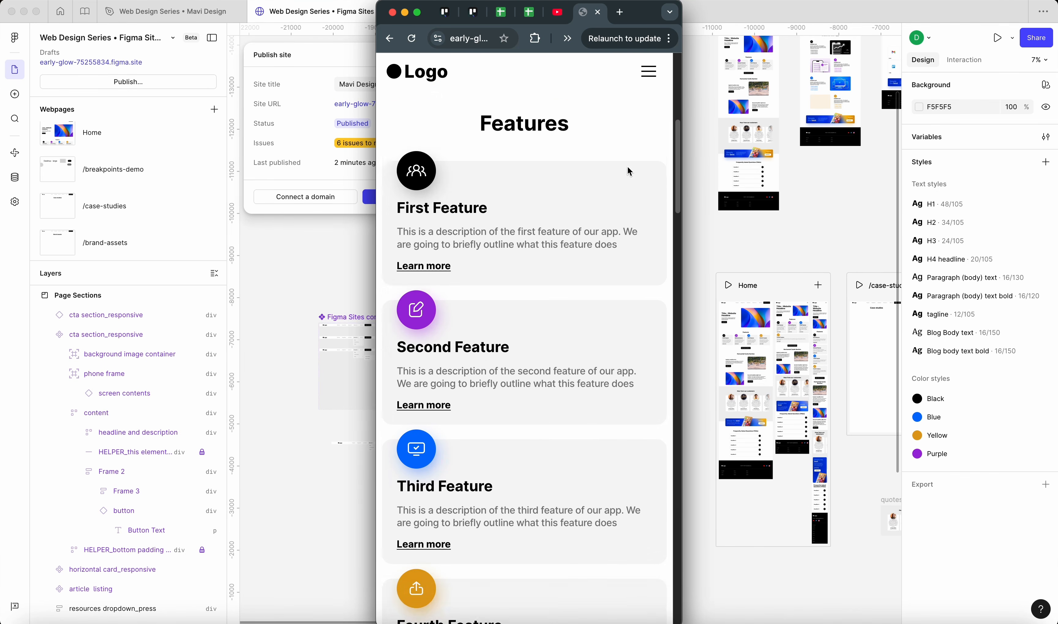
scroll(627, 169, "down", 5)
scroll(628, 169, "up", 15)
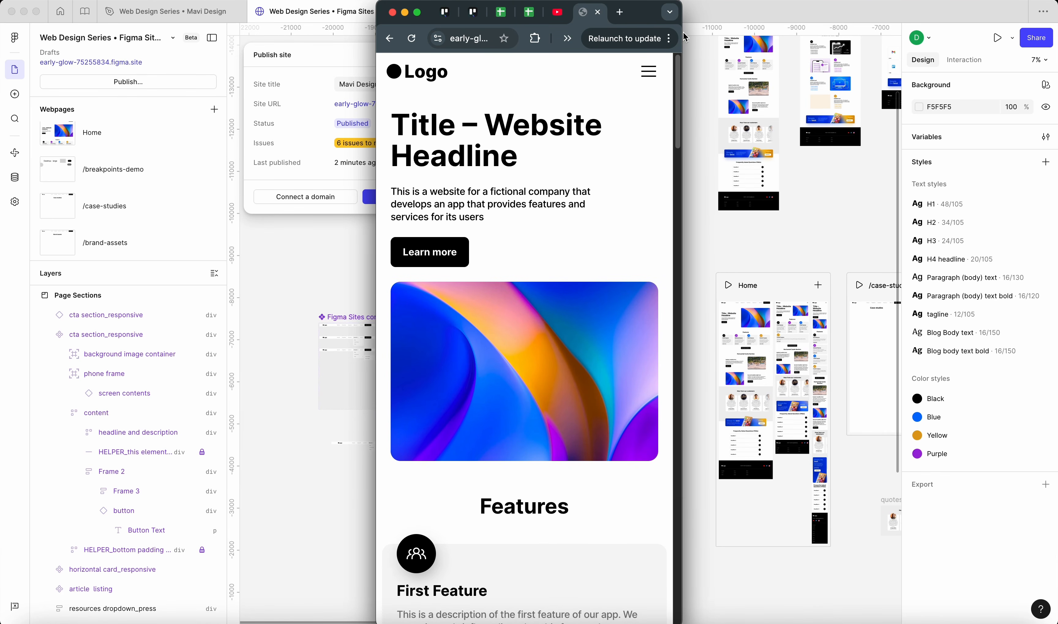
left_click_drag(683, 32, 1039, 83)
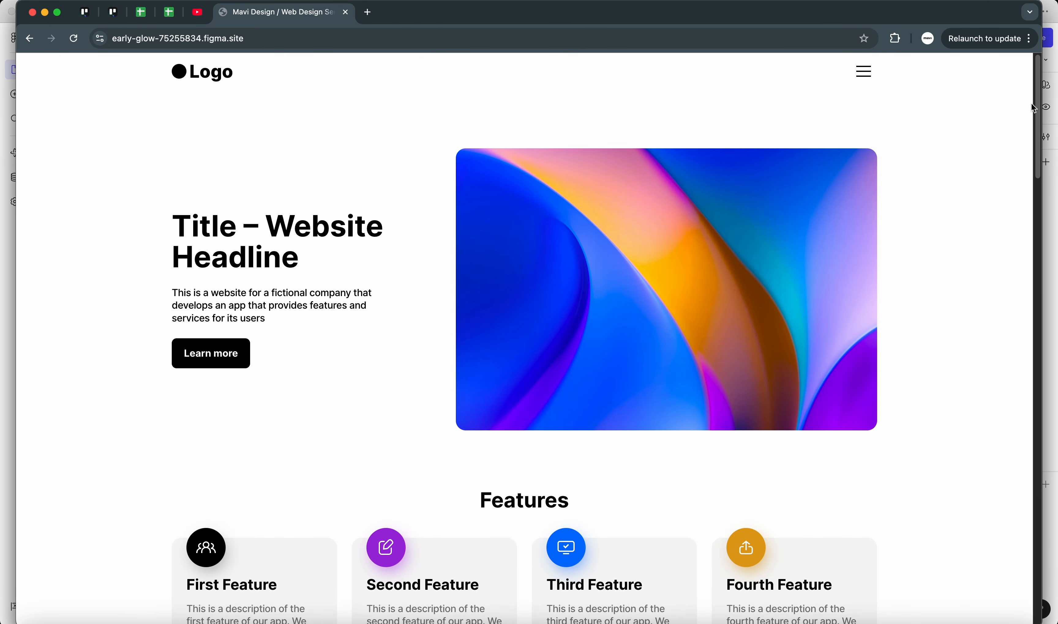
double_click(974, 20)
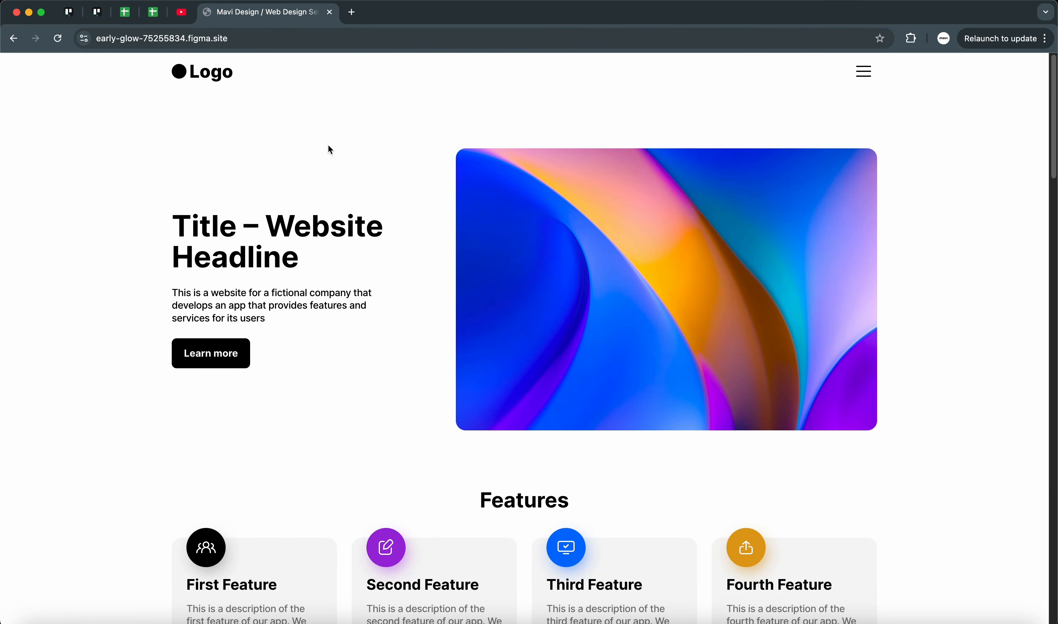
Review the widened page's Features and horizontal card sections, and open and close the hamburger menu at desktop width
scroll(642, 217, "down", 15)
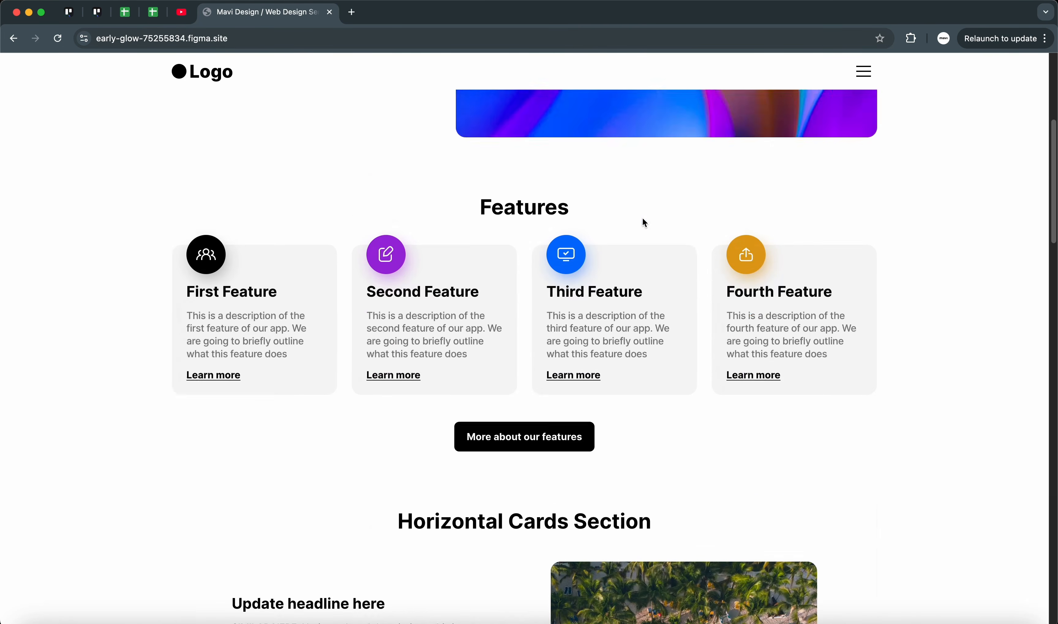
scroll(642, 217, "up", 15)
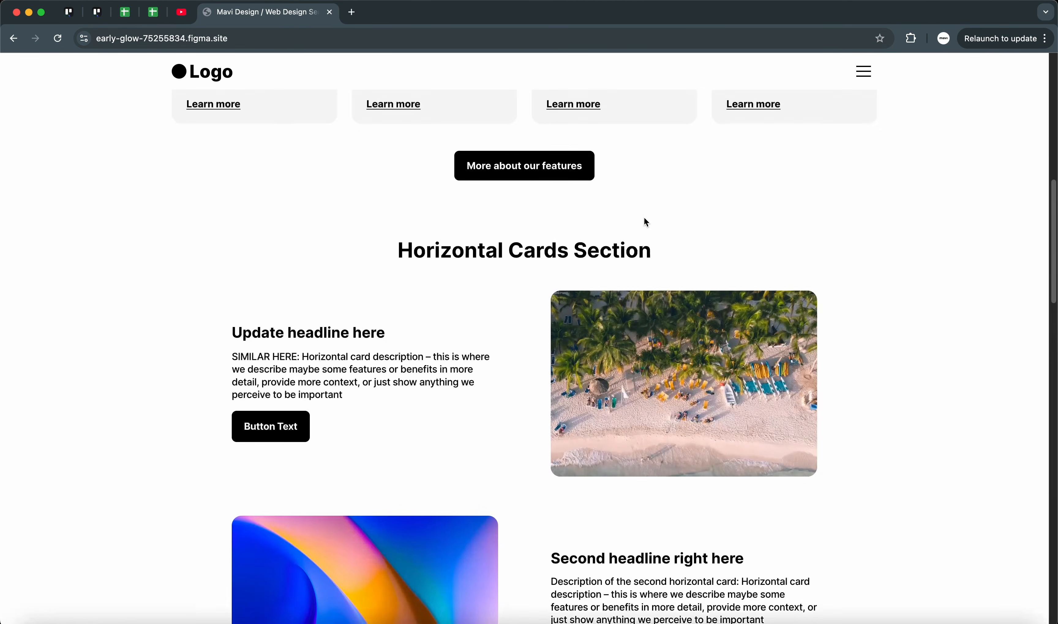
scroll(643, 209, "down", 10)
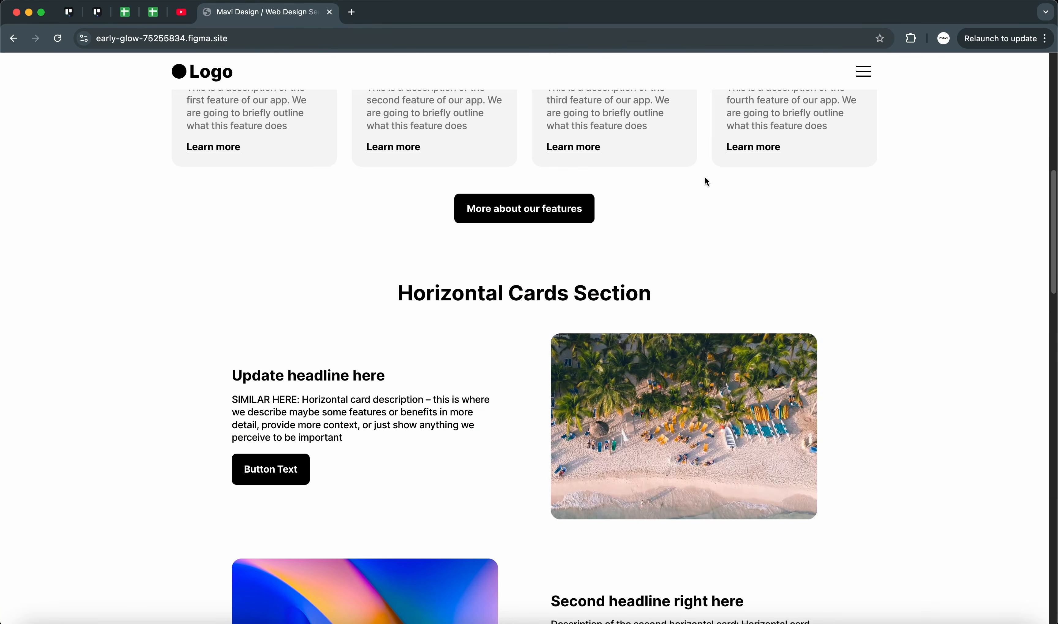
scroll(899, 220, "down", 8)
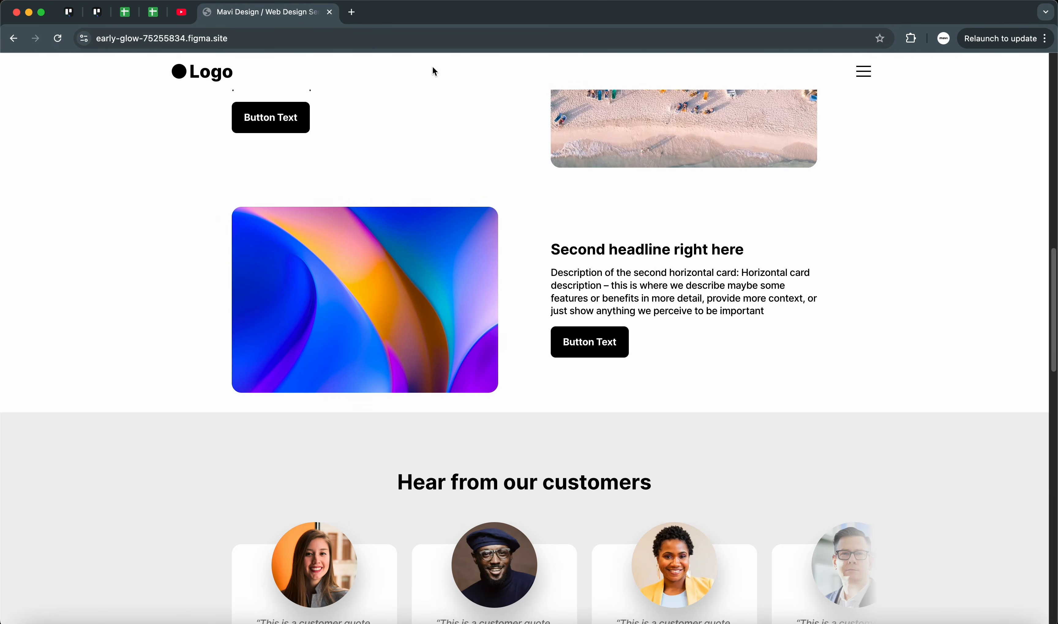
left_click(863, 72)
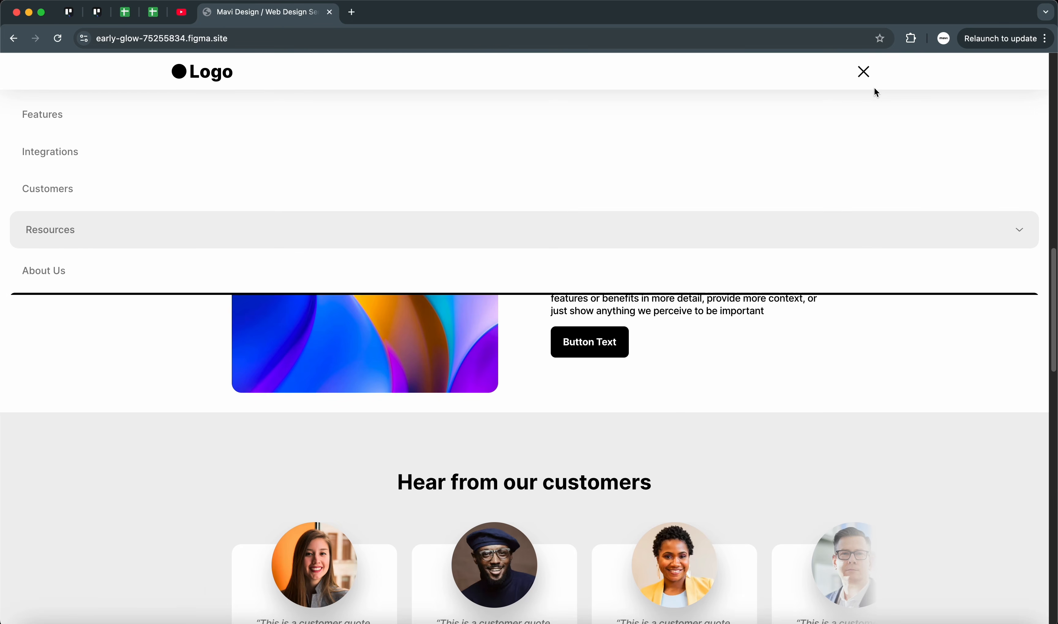
left_click(862, 71)
Reload the site at desktop width, check the Resources dropdown's Press submenu, and examine the spacing of the Horizontal Cards Section
left_click(55, 43)
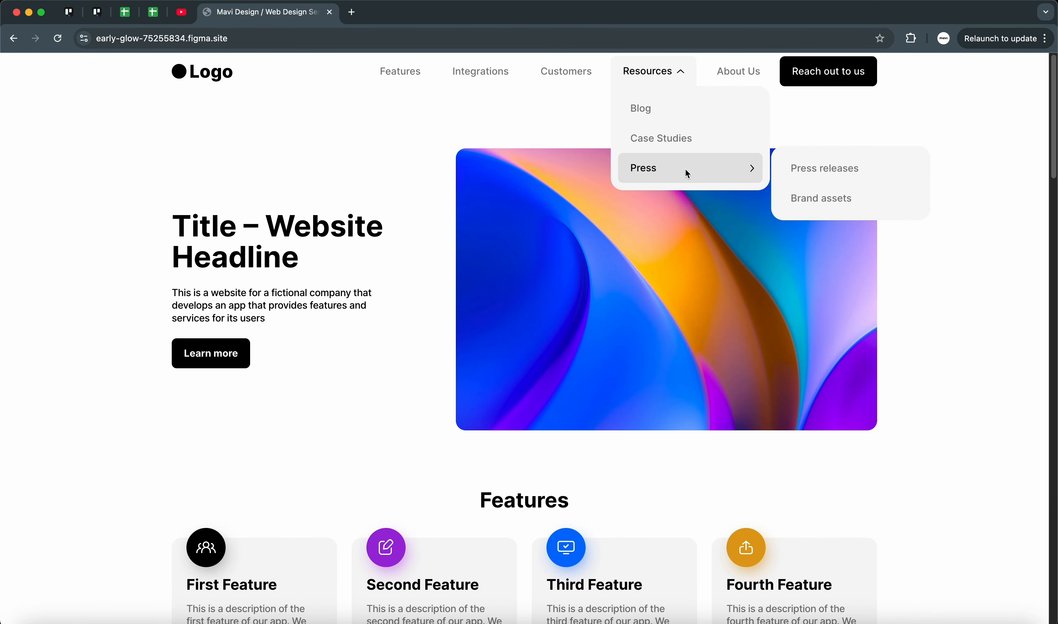
scroll(707, 295, "down", 20)
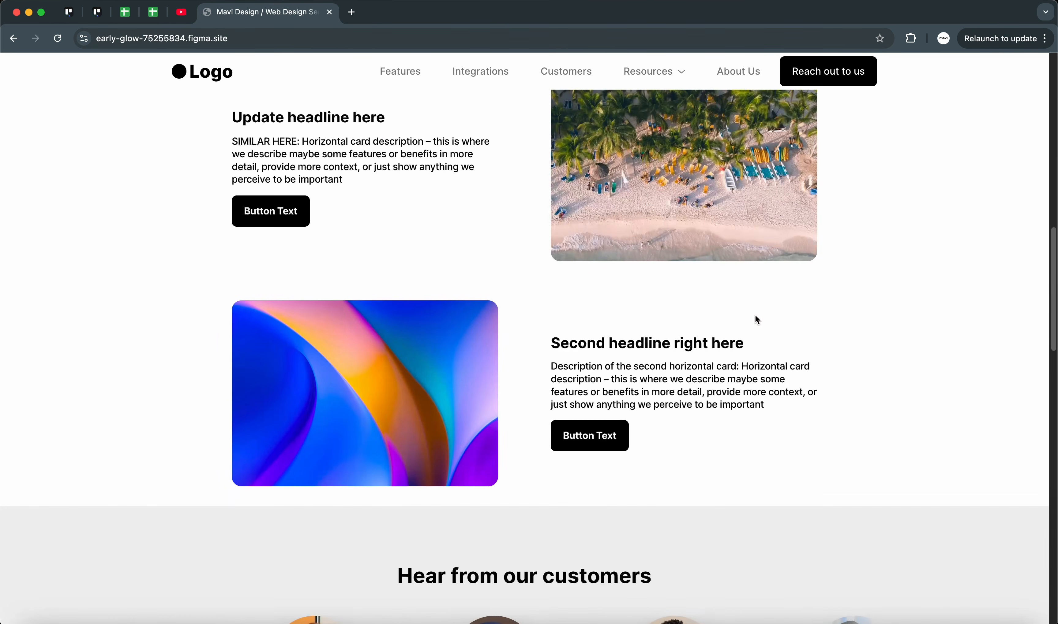
scroll(762, 320, "up", 5)
scroll(763, 322, "up", 5)
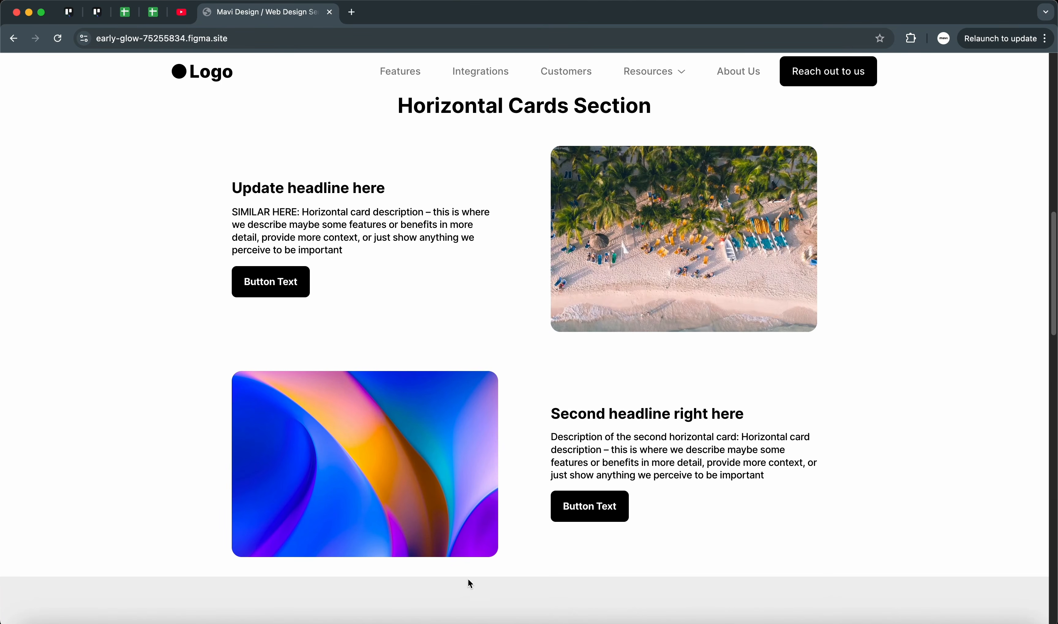
Switch back to the Figma Sites design file and dismiss the publish dialog
left_click(124, 617)
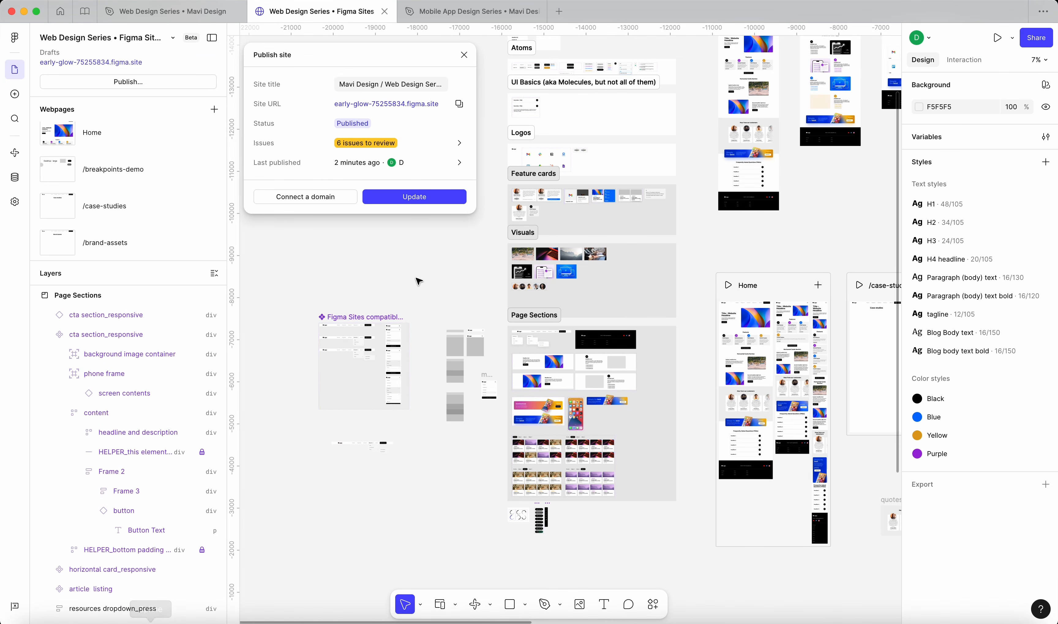
left_click(463, 55)
scroll(795, 394, "up", 10)
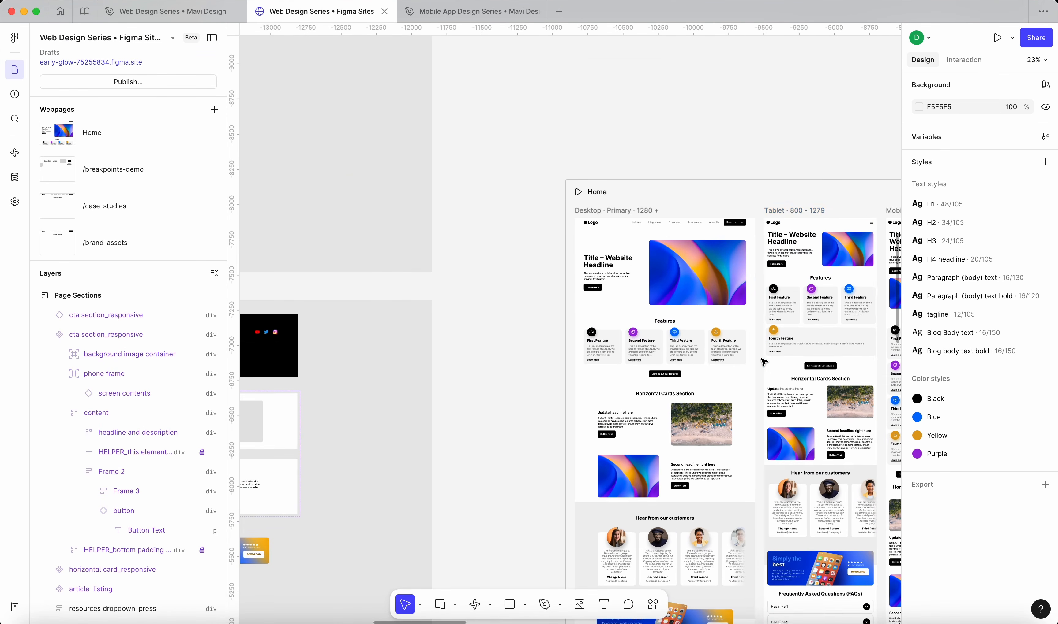
Set the bottom padding of the second horizontal card in the Home page's Desktop breakpoint to 96
left_click(676, 369)
scroll(669, 361, "up", 5)
left_click(664, 350)
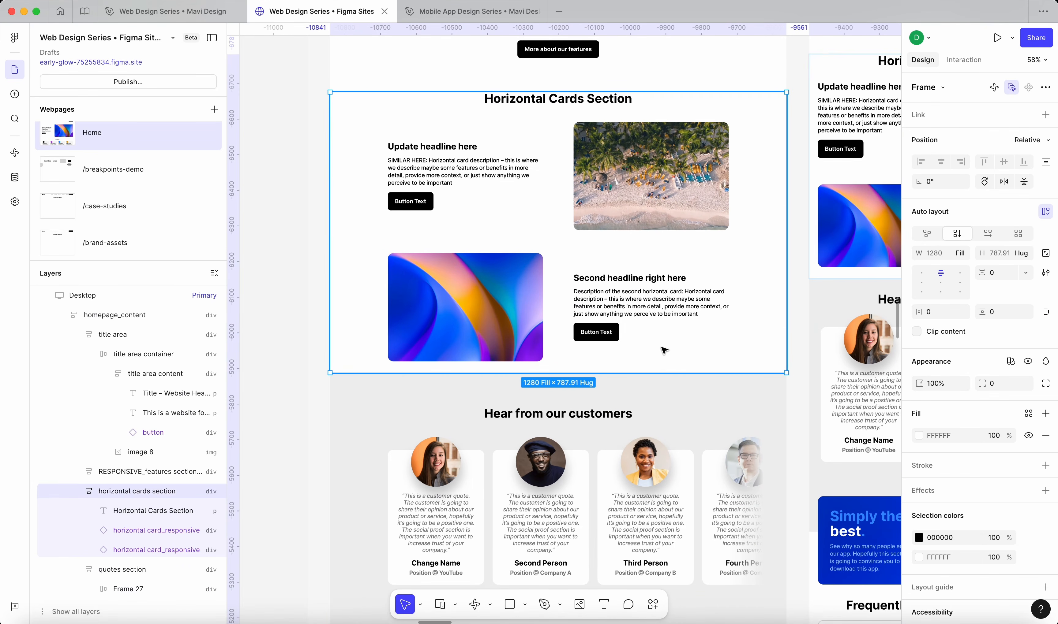
left_click(663, 350)
left_click(1046, 466)
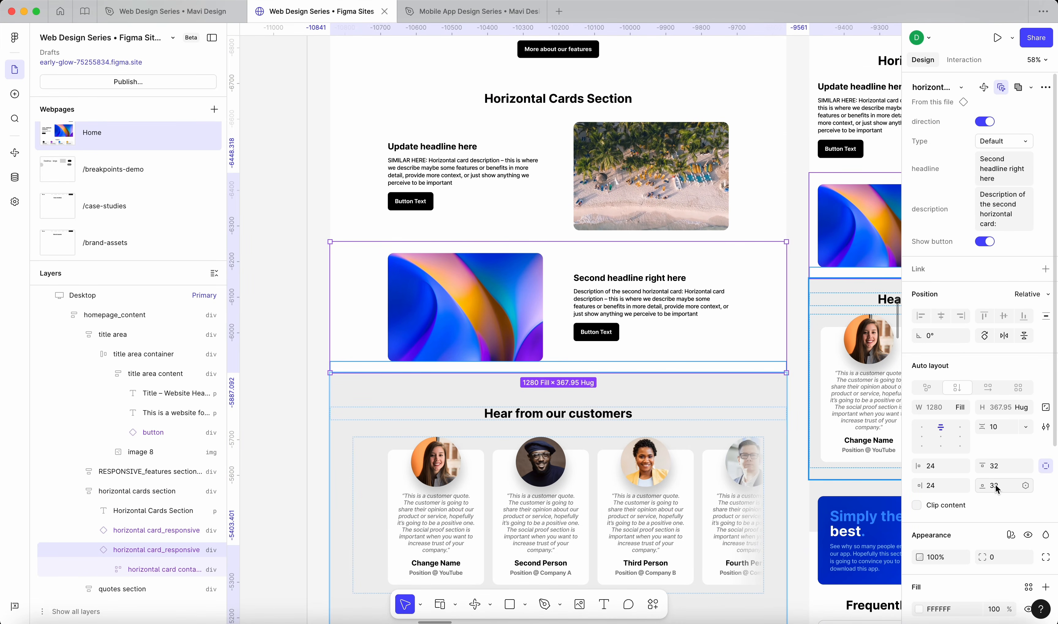
left_click(997, 486)
key("BackSpace")
key("BackSpace")
key("BackSpace")
type("96")
key("Return")
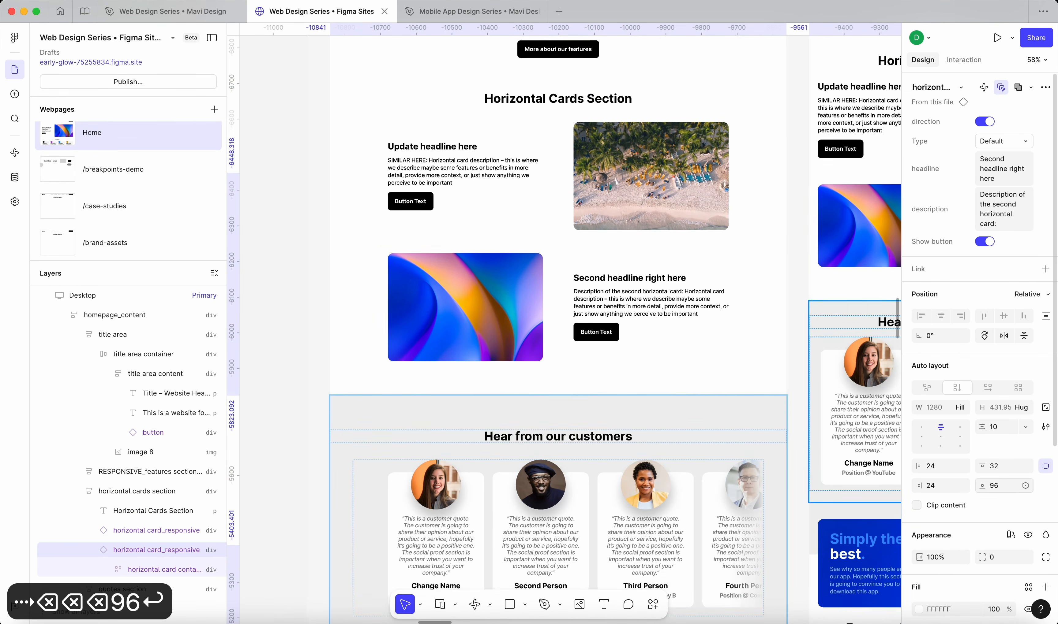
Set the second horizontal card's bottom padding to 48 in the Tablet breakpoint
scroll(857, 334, "down", 5)
left_click(857, 334)
scroll(858, 334, "up", 5)
left_click(1009, 564)
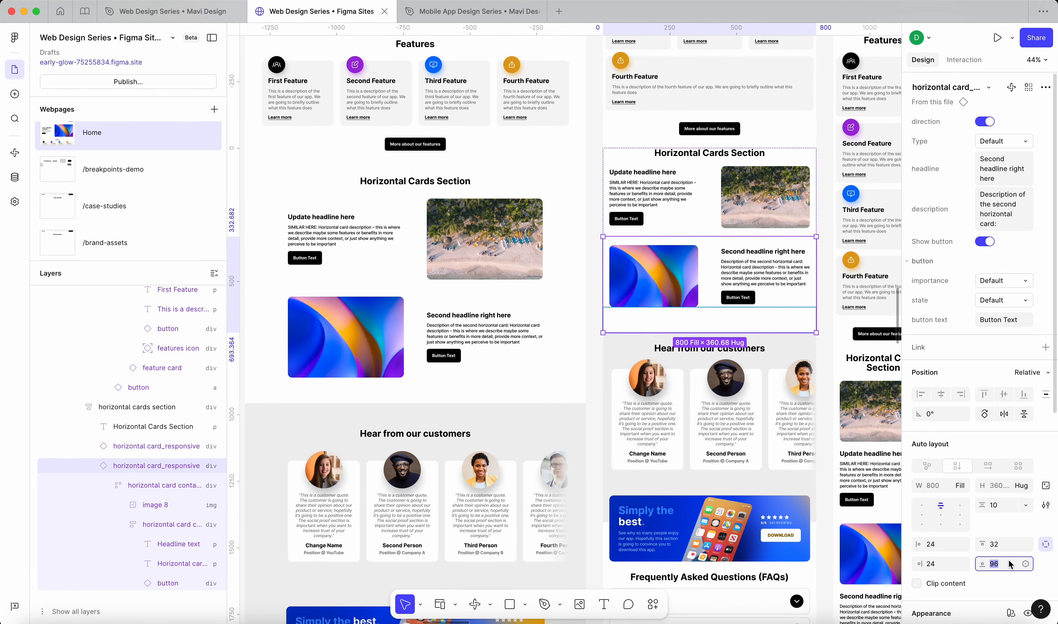
scroll(870, 547, "down", 3)
scroll(870, 546, "right", 3)
type("48")
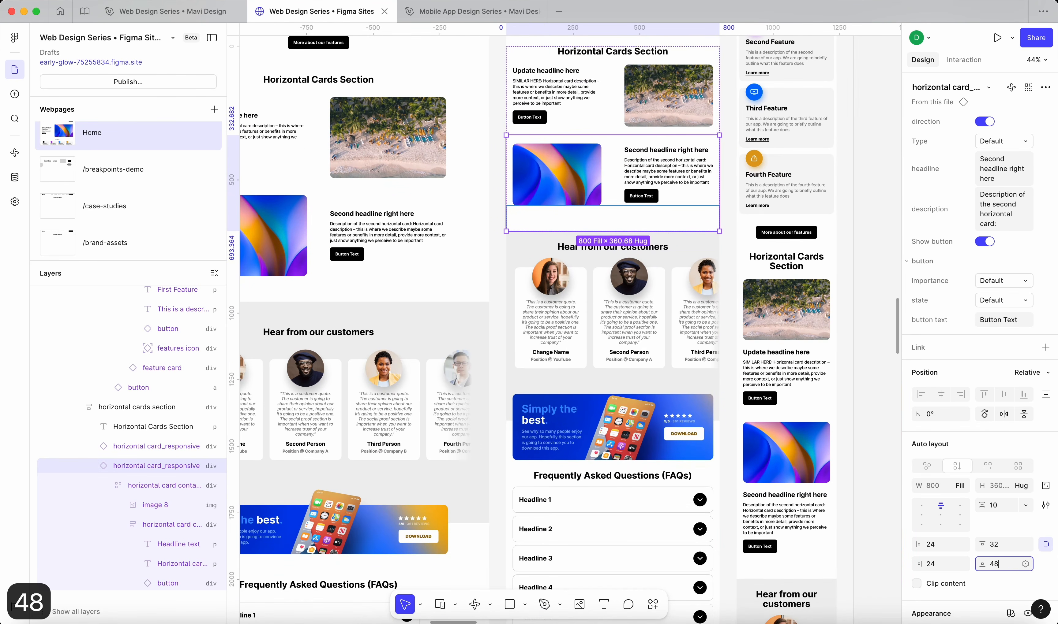
key("Return")
Set the second horizontal card's bottom padding to 48 in the Mobile breakpoint, then deselect it
left_click(806, 558)
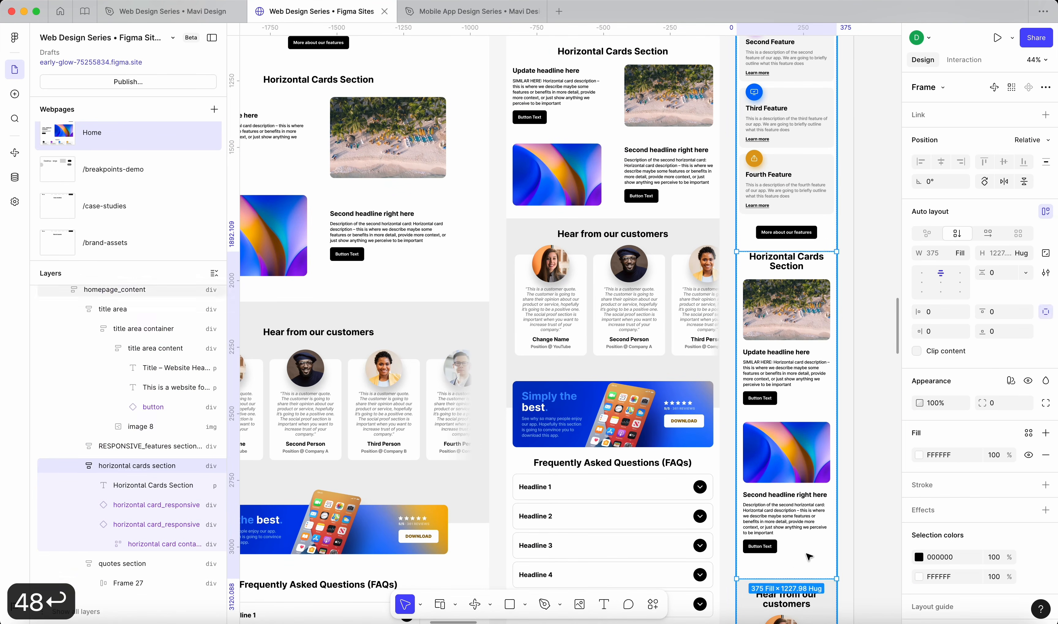
left_click(786, 510)
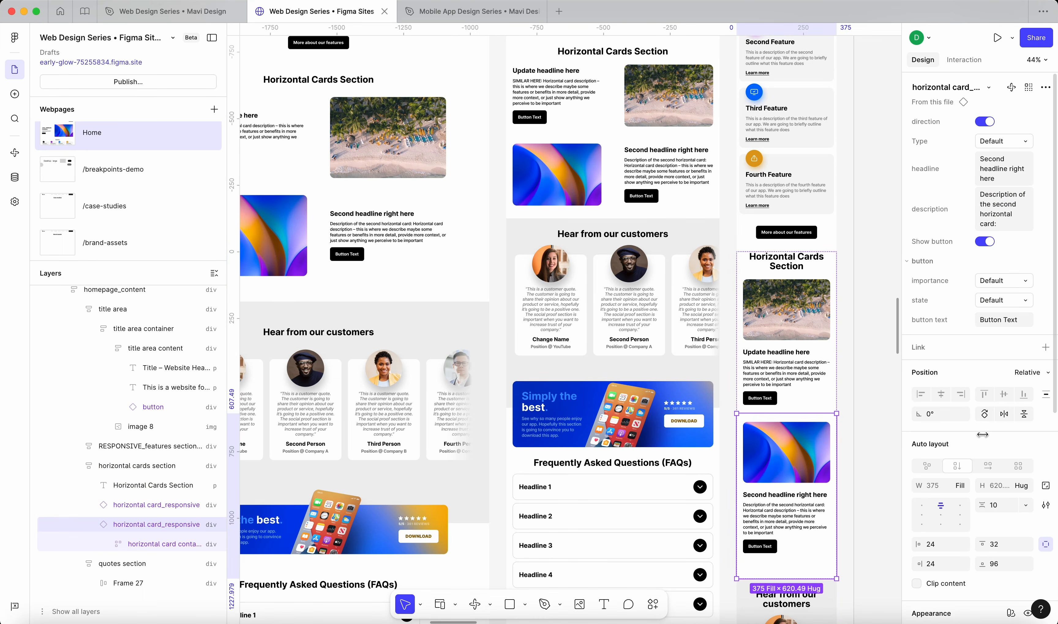
left_click(996, 565)
type("48")
key("Return")
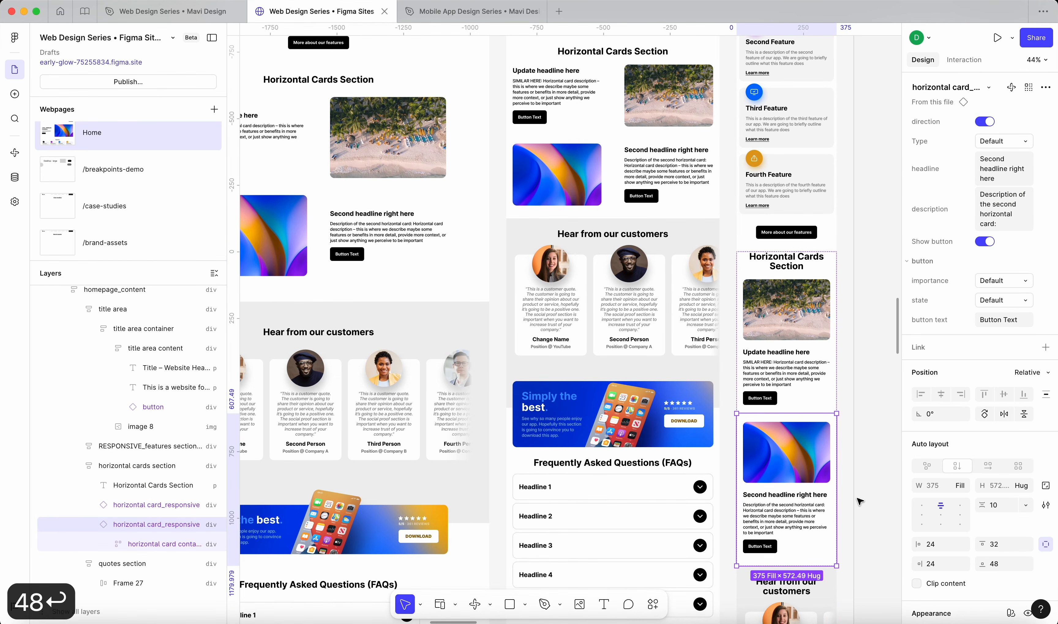
left_click(866, 498)
Switch to the live site in Chrome and review the desktop page down to the footer, including the Resources dropdown, FAQs and customer quotes
scroll(869, 499, "down", 5)
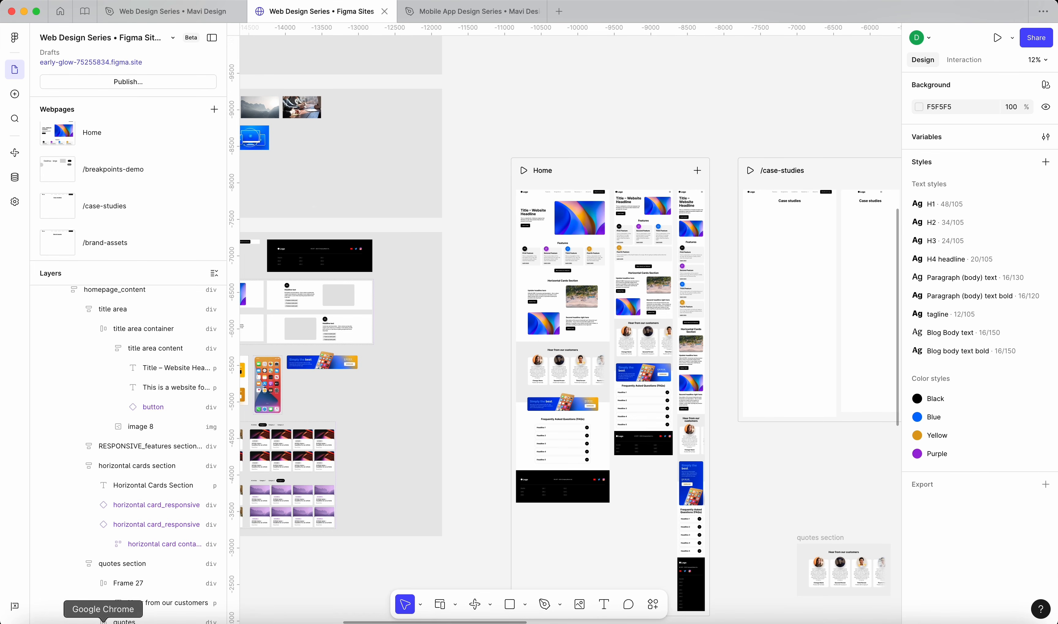
left_click(99, 621)
left_click(127, 621)
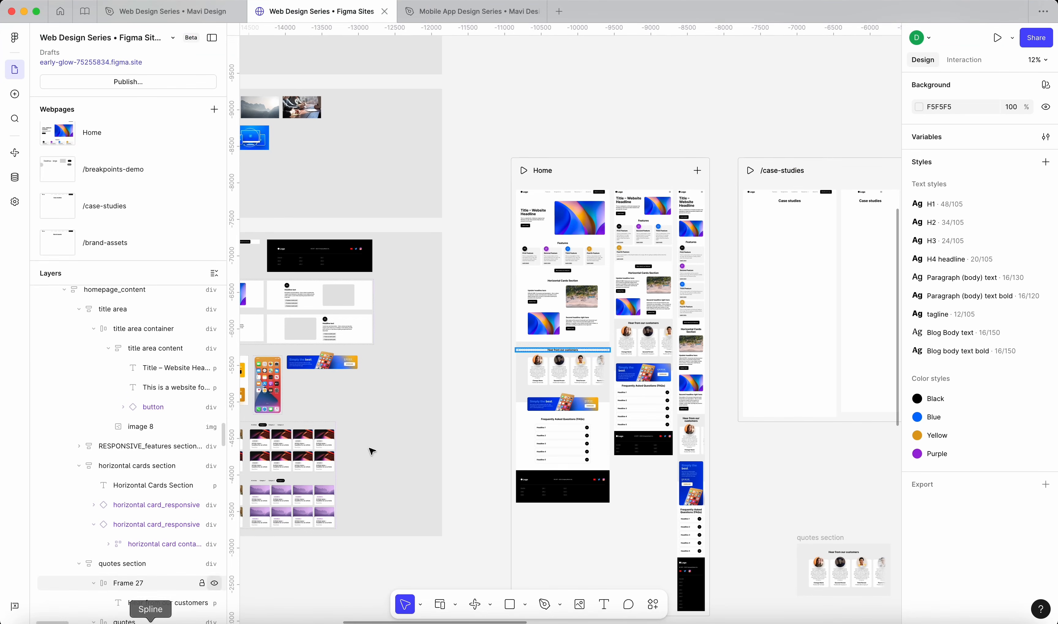
left_click(103, 621)
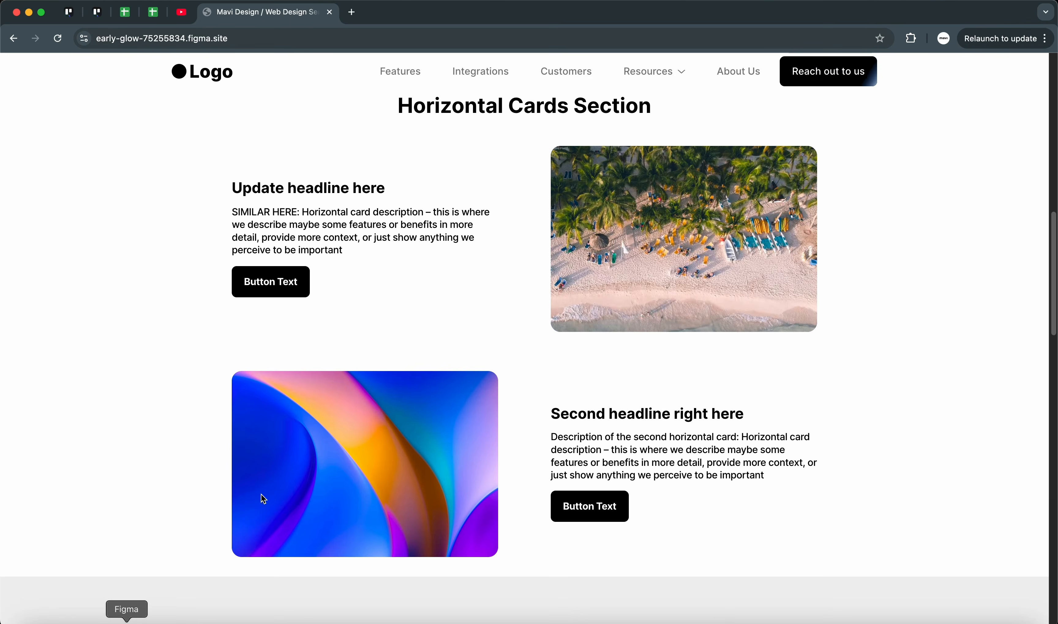
scroll(330, 167, "up", 15)
scroll(871, 397, "down", 20)
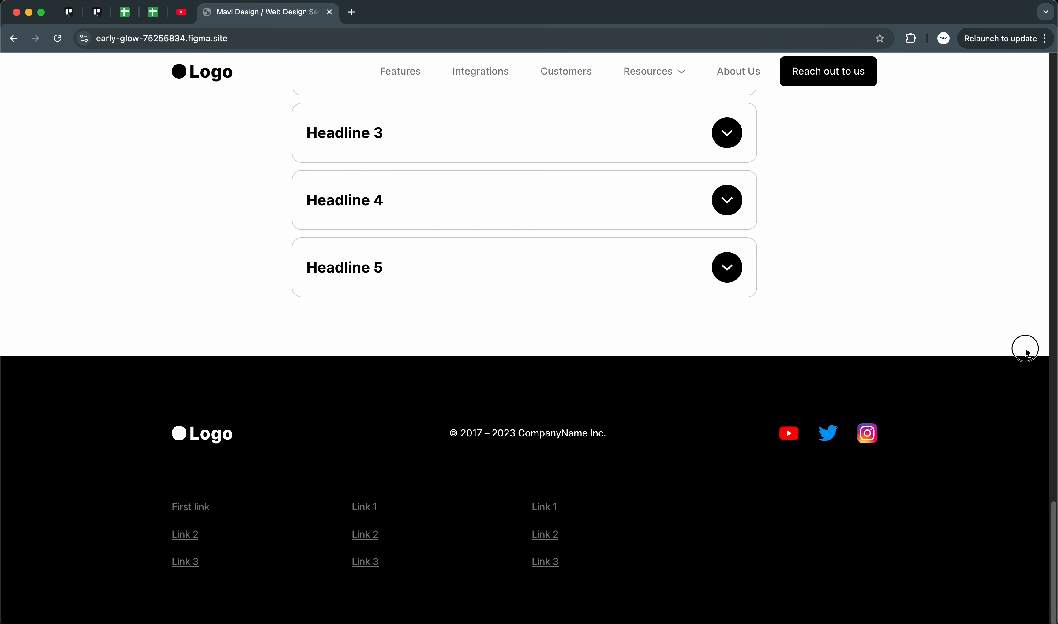
mouse_move(1054, 326)
left_mouse_down()
mouse_move(664, 341)
mouse_move(1055, 342)
left_mouse_up()
scroll(918, 239, "up", 12)
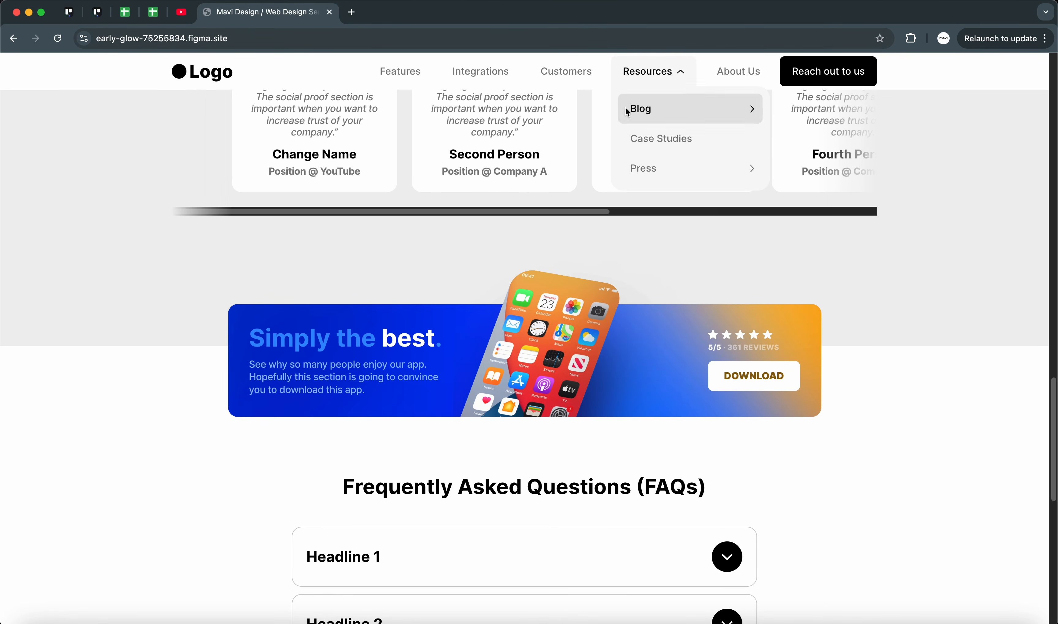
scroll(929, 288, "up", 3)
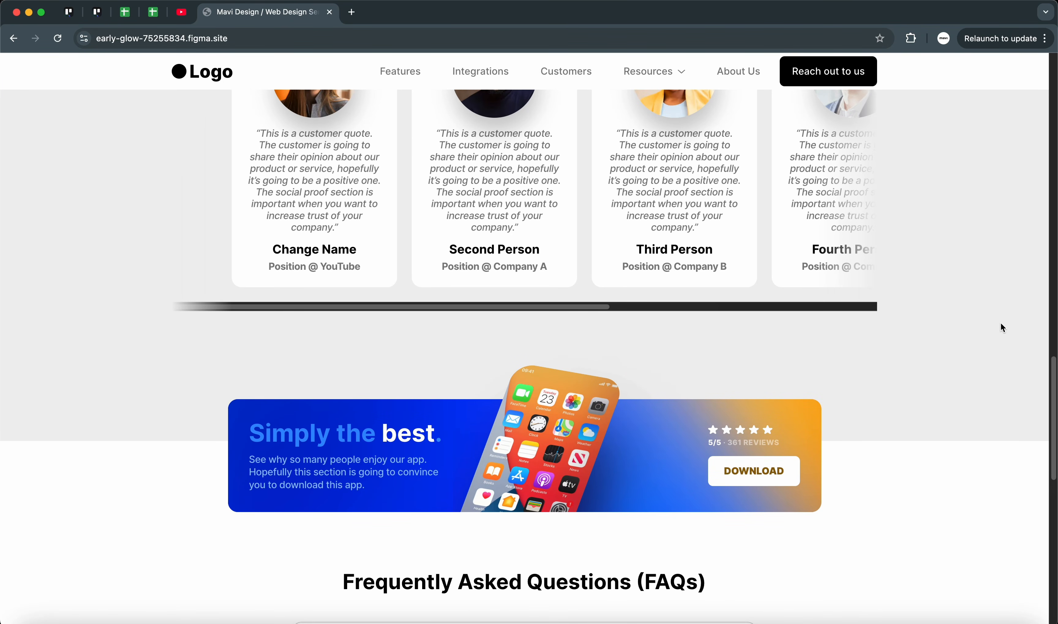
scroll(971, 141, "up", 1)
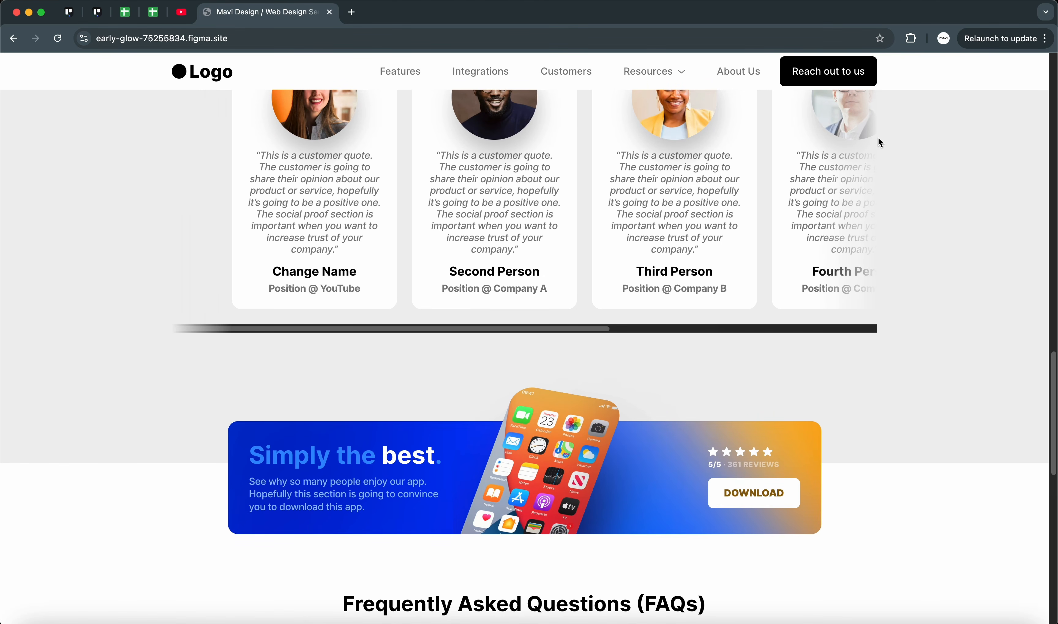
Return to the live page's Horizontal Cards Section and narrow the browser window to about half the screen width
left_click_drag(1056, 272, 1056, 385)
scroll(946, 417, "up", 10)
left_click_drag(1052, 342, 786, 442)
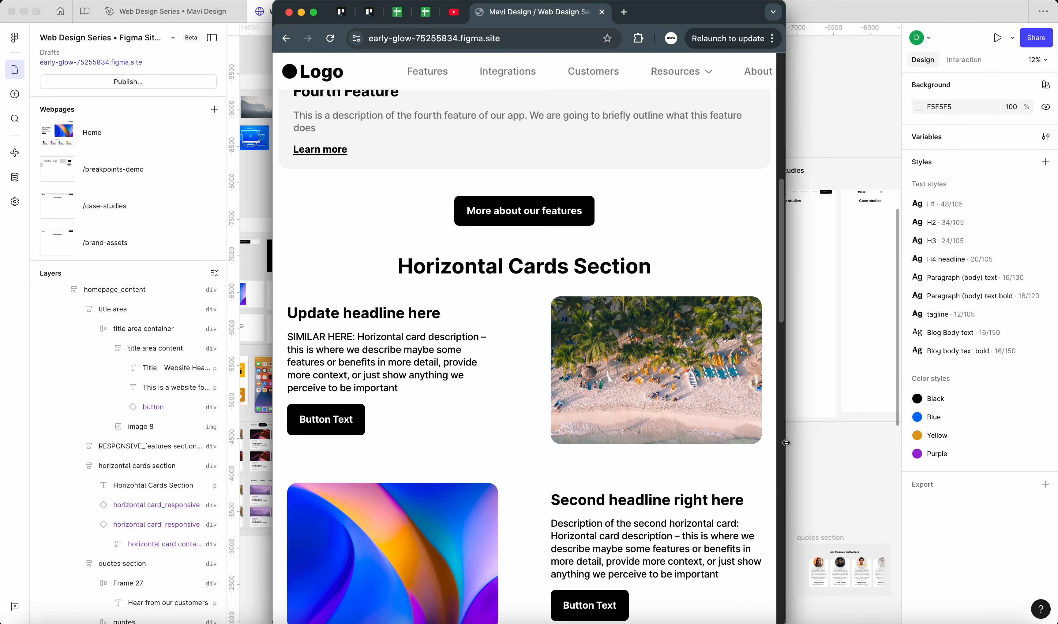